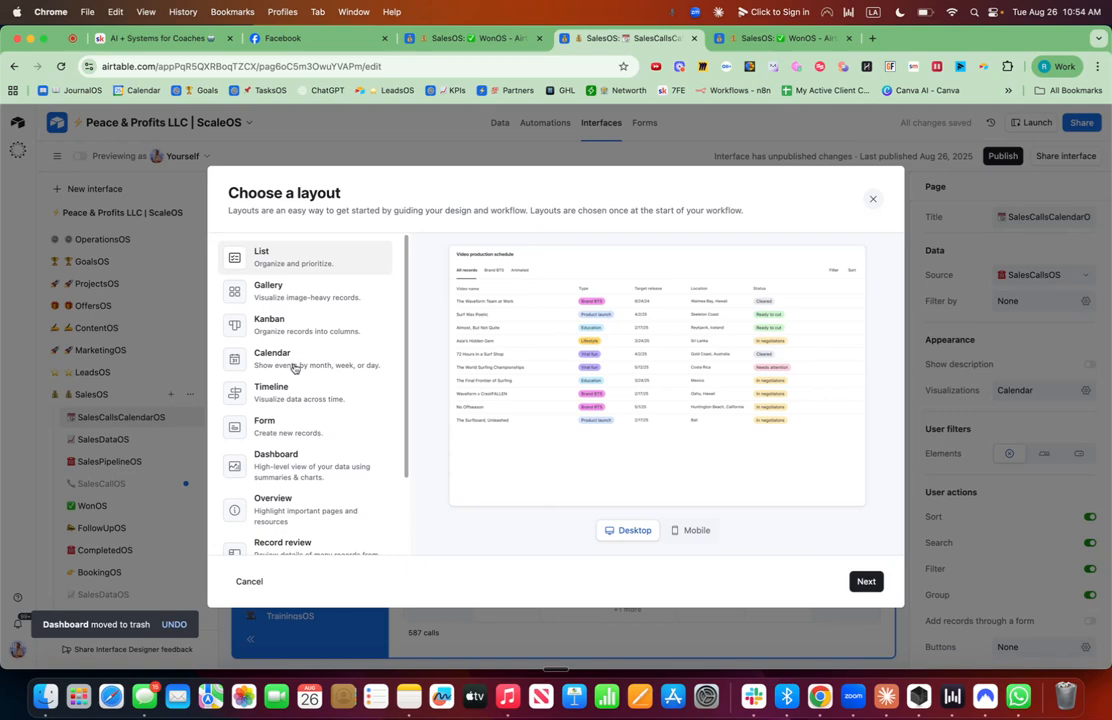
Choose the Dashboard layout for the new interface page.
scroll(285, 441, down, 2)
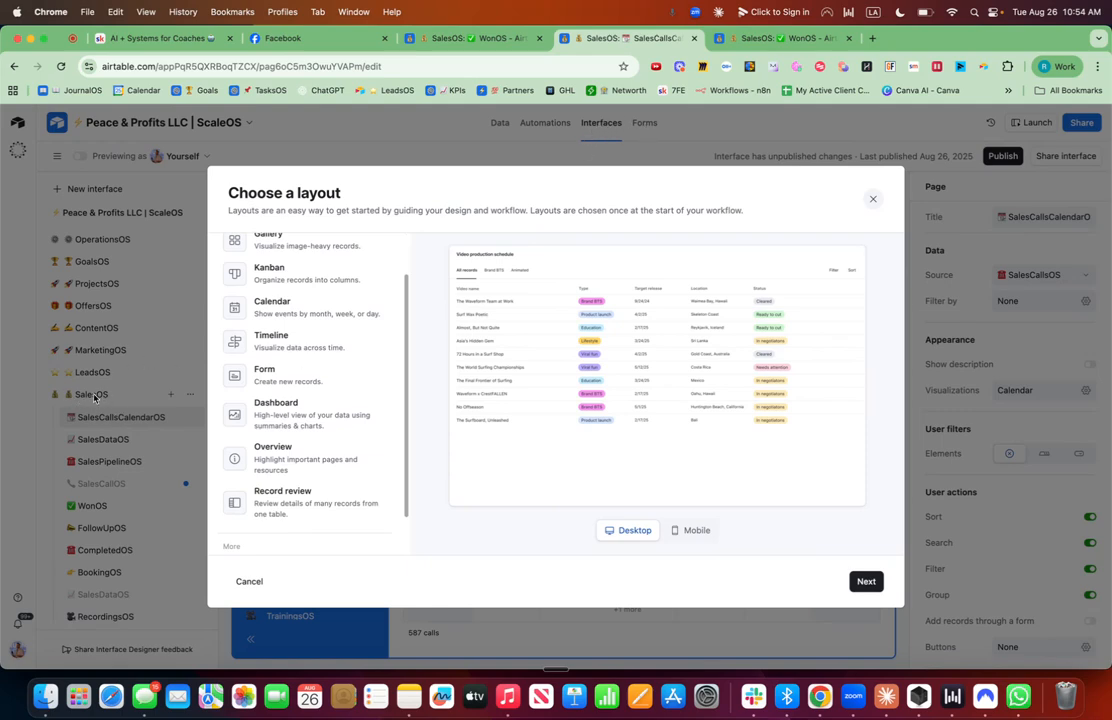
click(312, 415)
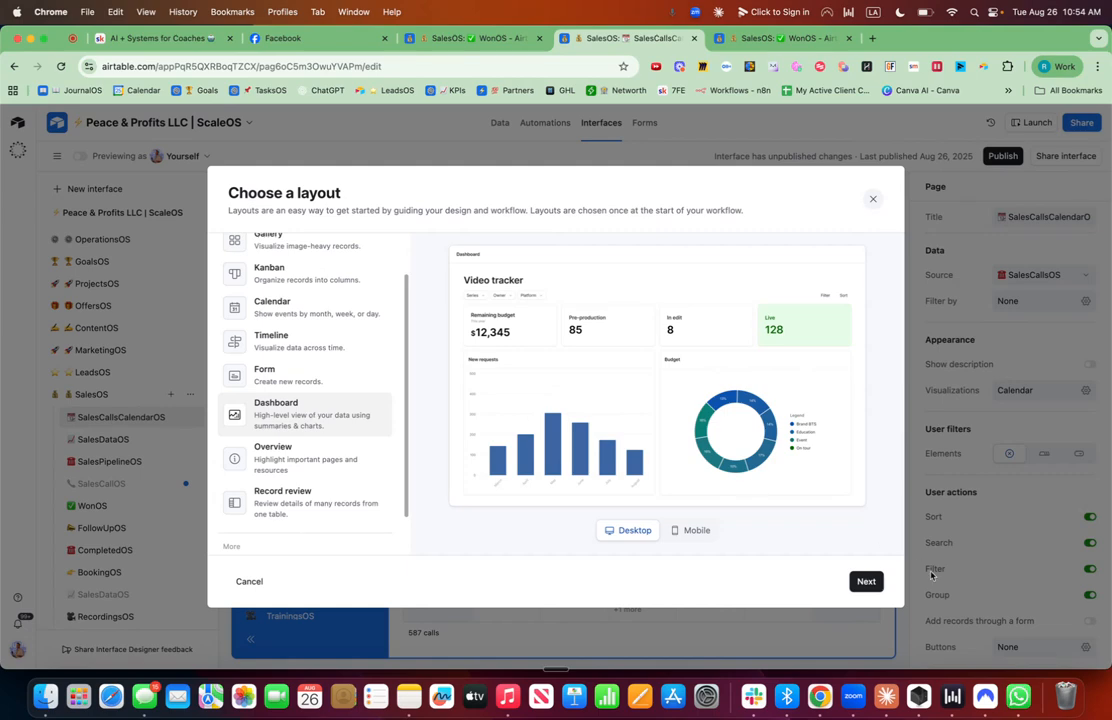
click(683, 531)
click(630, 535)
click(866, 583)
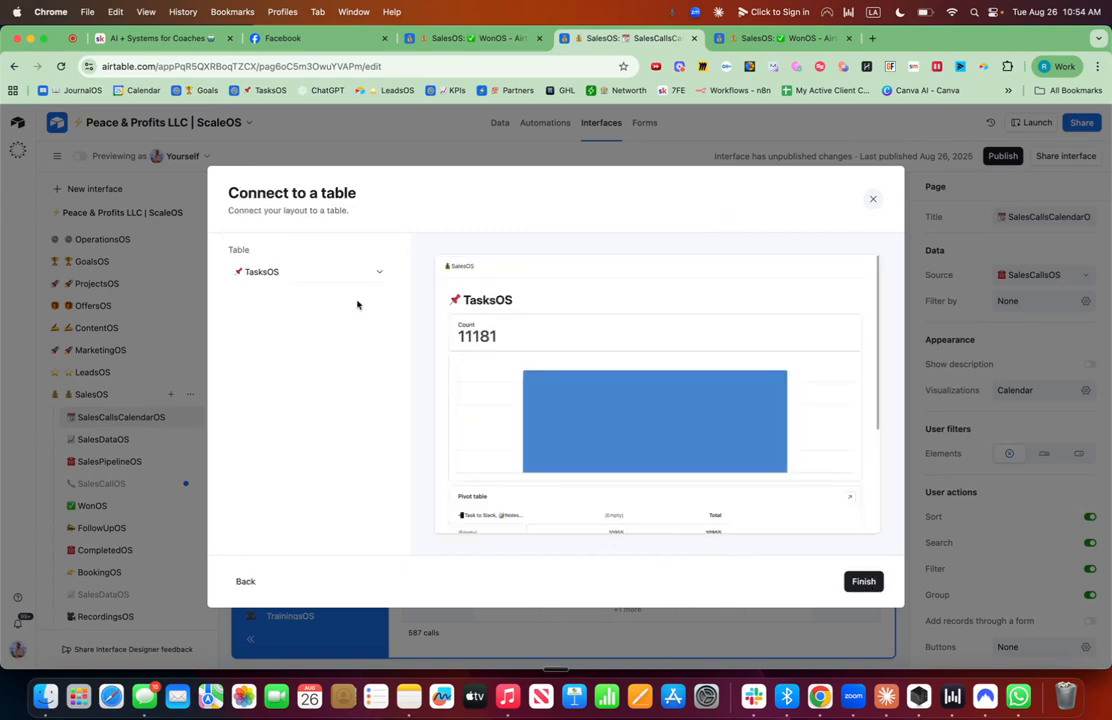
Connect the dashboard layout to the SalesCallsOS table and finish the setup.
click(336, 274)
text(sales)
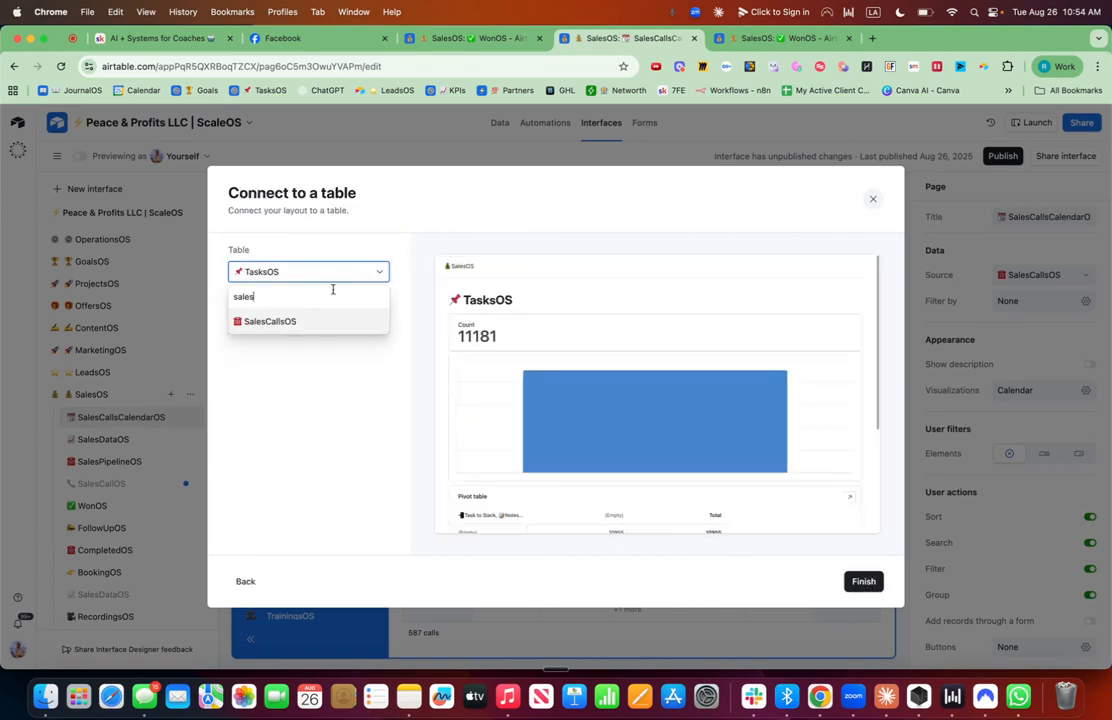
click(295, 323)
click(863, 582)
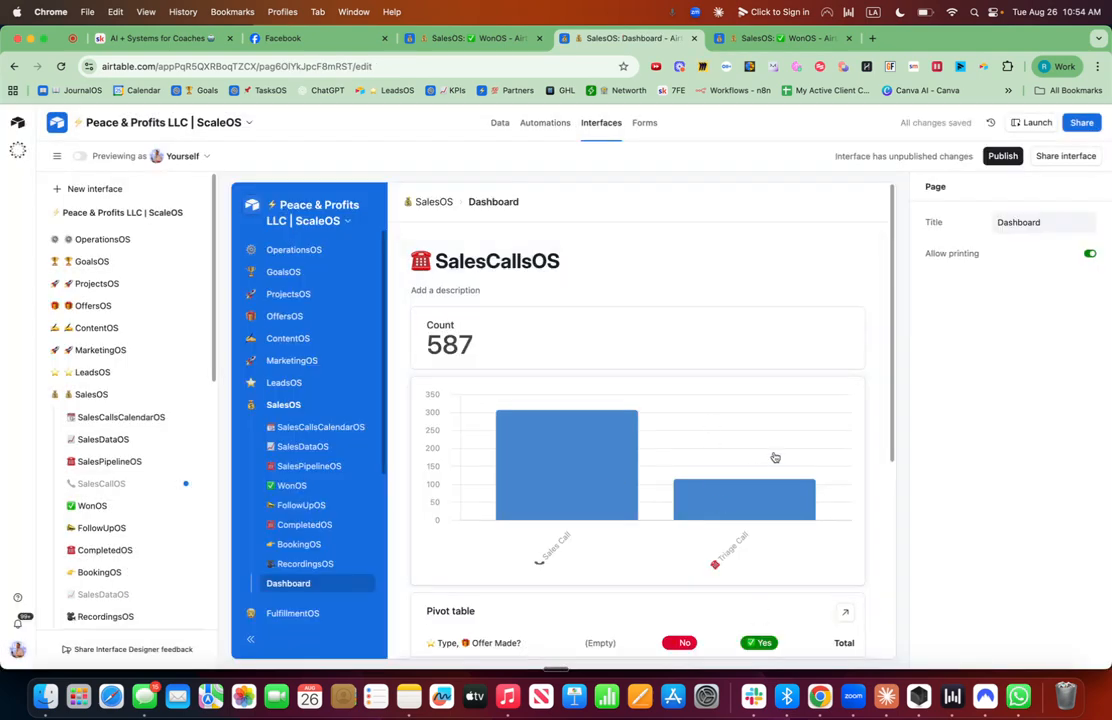
Remove the bar chart element from the dashboard.
click(774, 457)
click(861, 381)
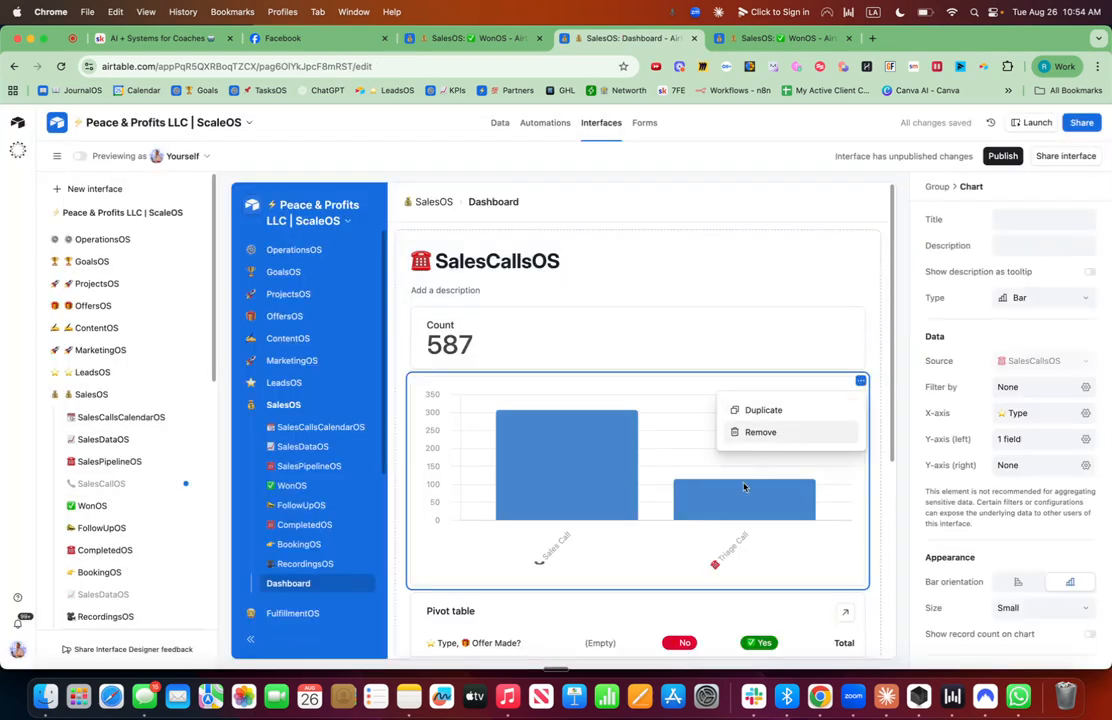
click(758, 432)
Remove the pivot table element from the dashboard.
click(857, 293)
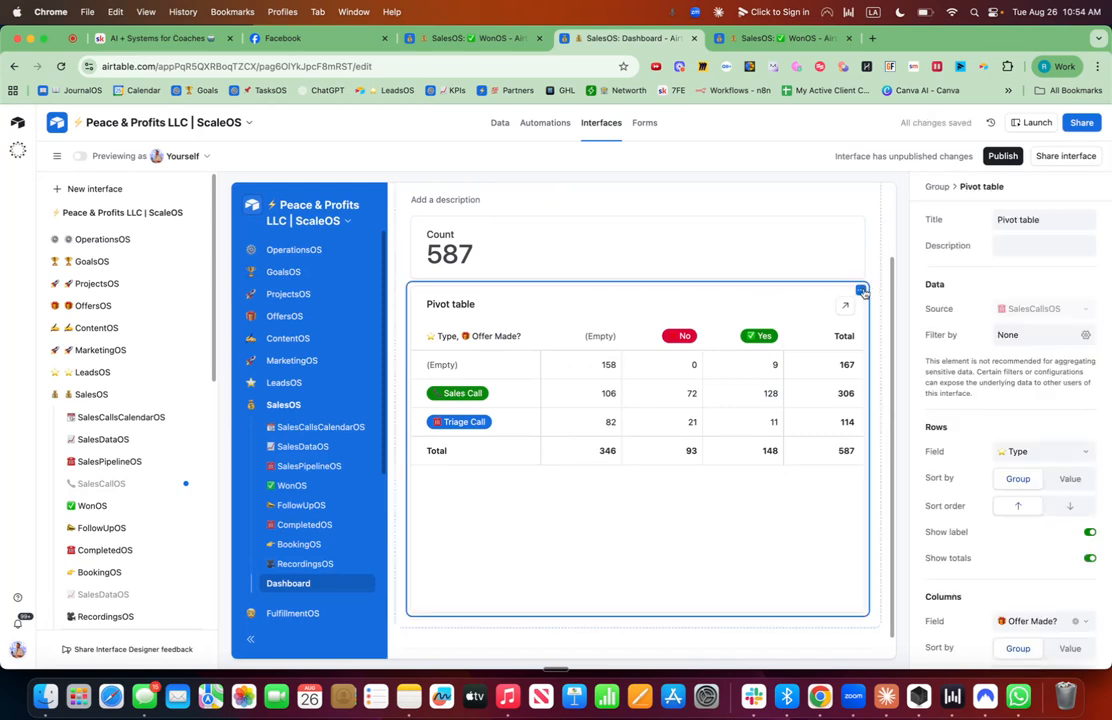
click(861, 291)
click(806, 344)
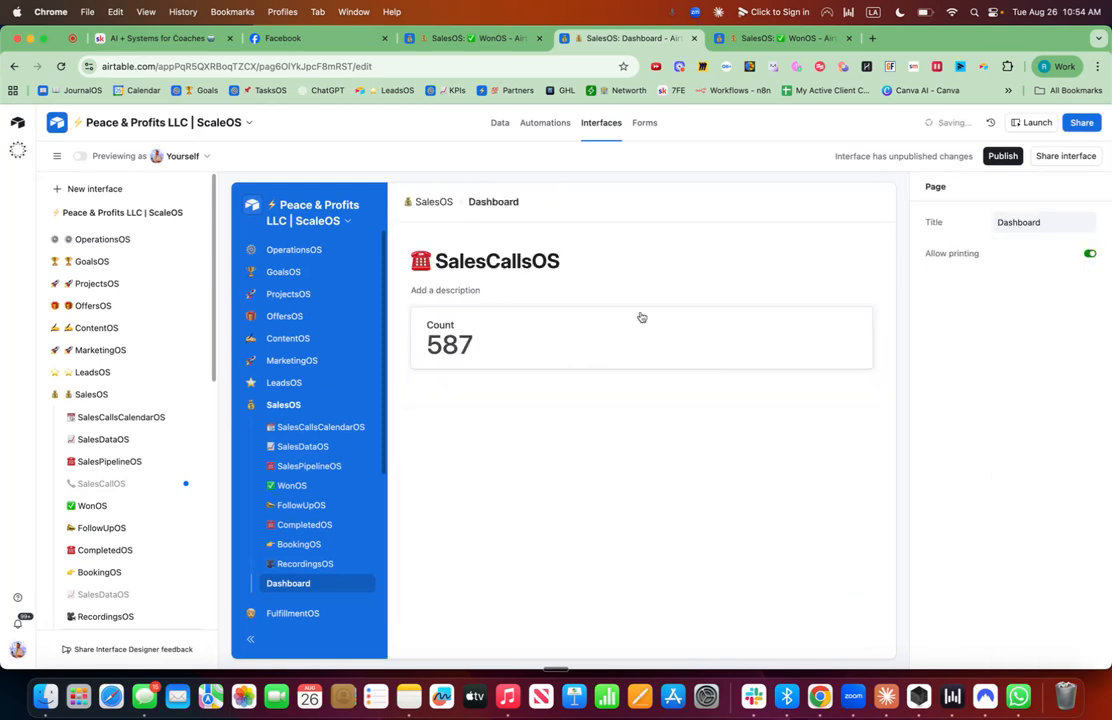
Add a List element below the Count number and narrow its Name column.
click(641, 373)
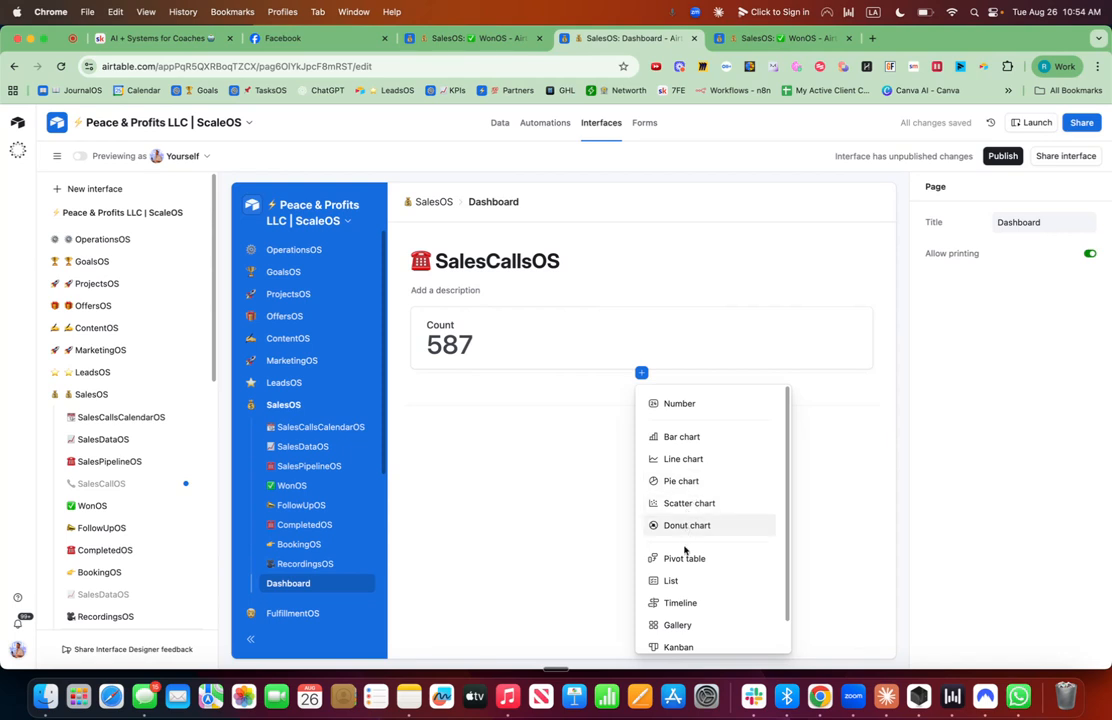
click(671, 581)
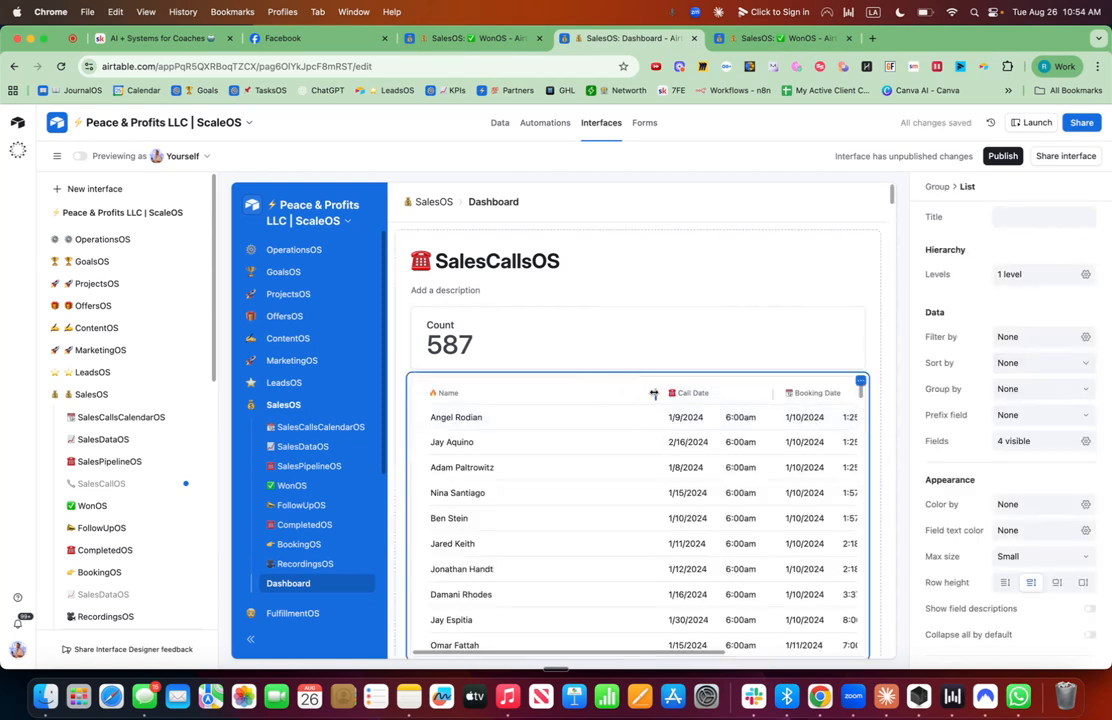
drag(653, 395, 533, 393)
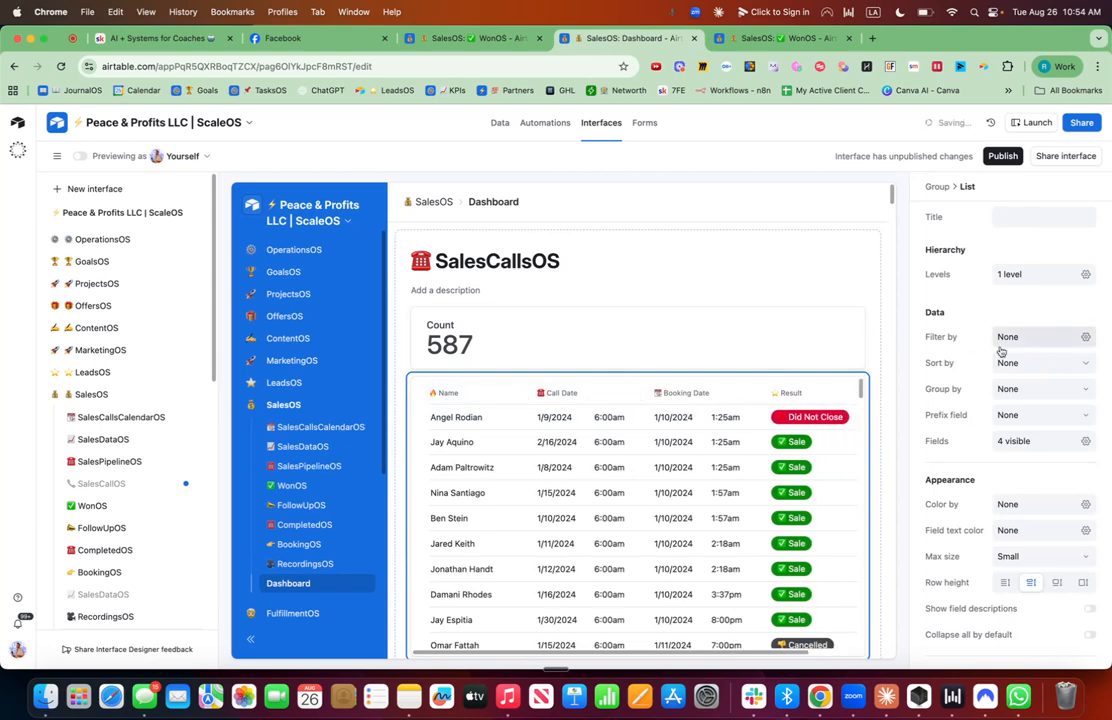
Sort the list by Call Date from latest to earliest.
click(1066, 364)
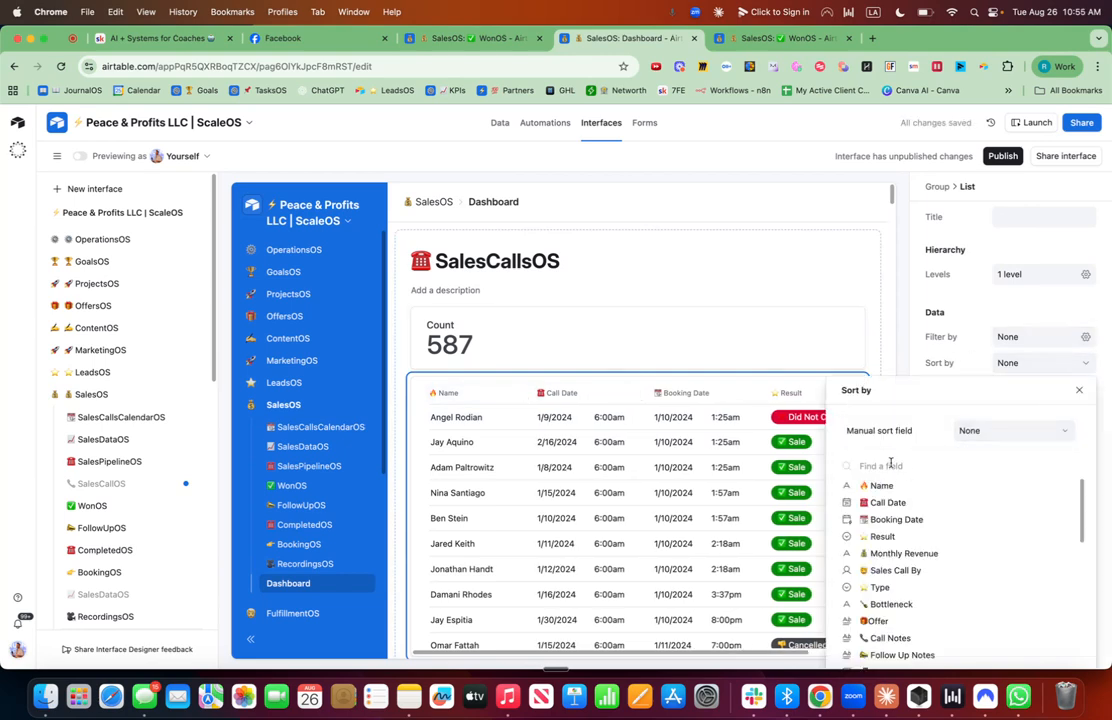
text(la)
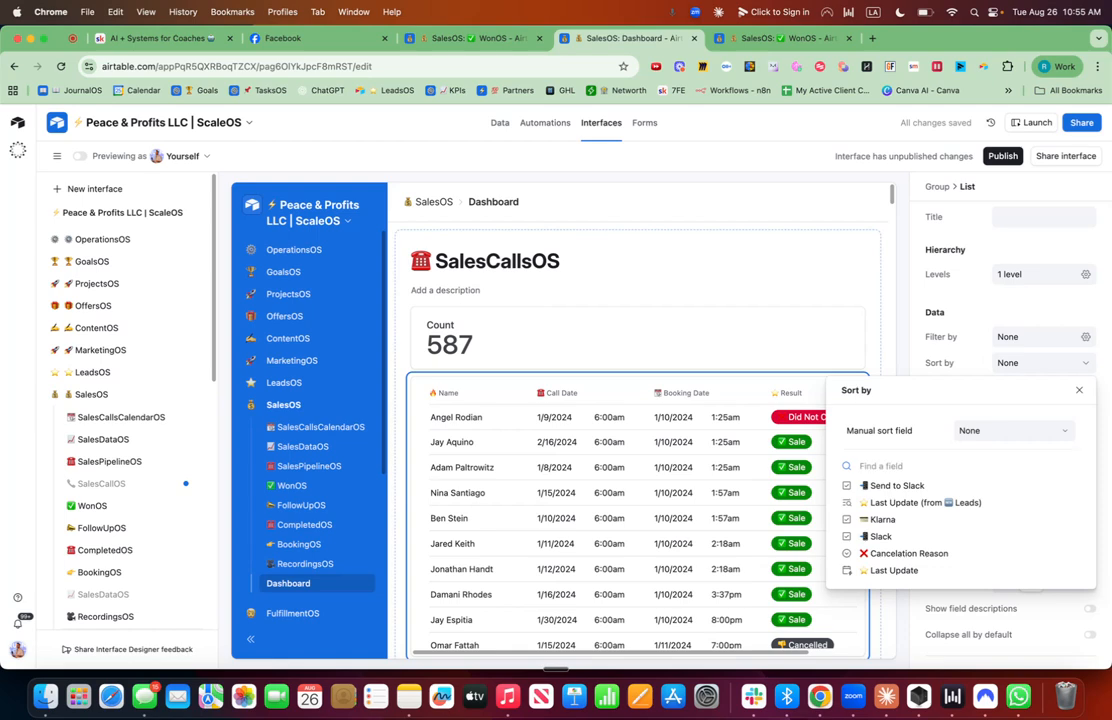
text(date)
click(885, 487)
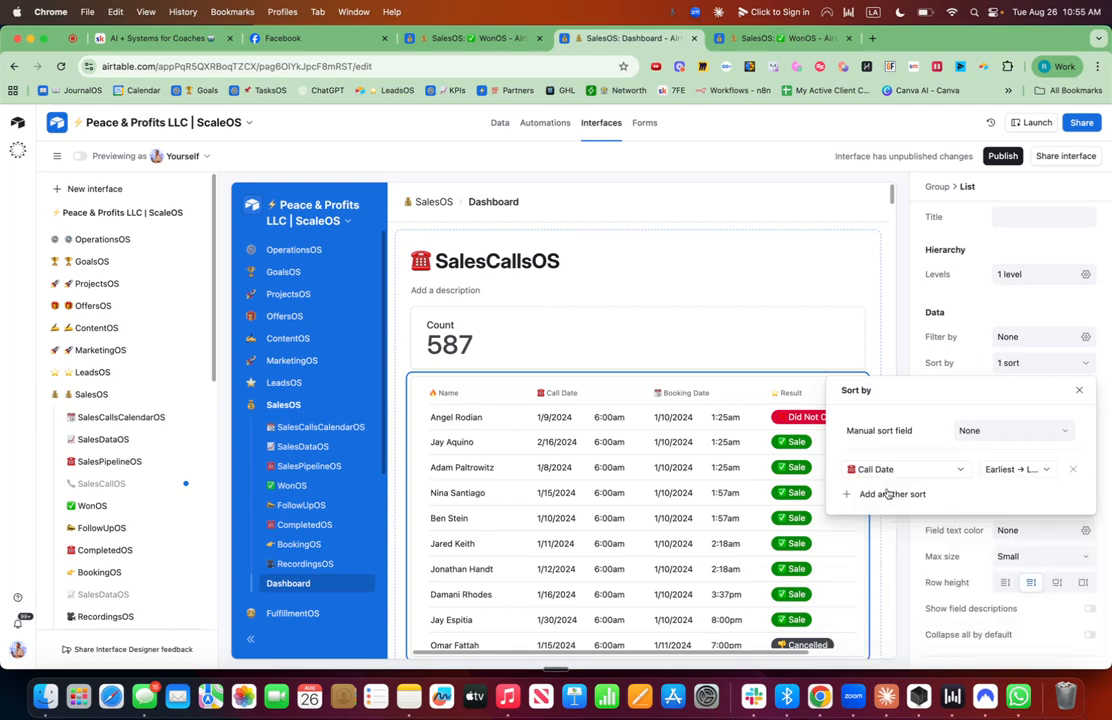
click(1013, 469)
click(1013, 514)
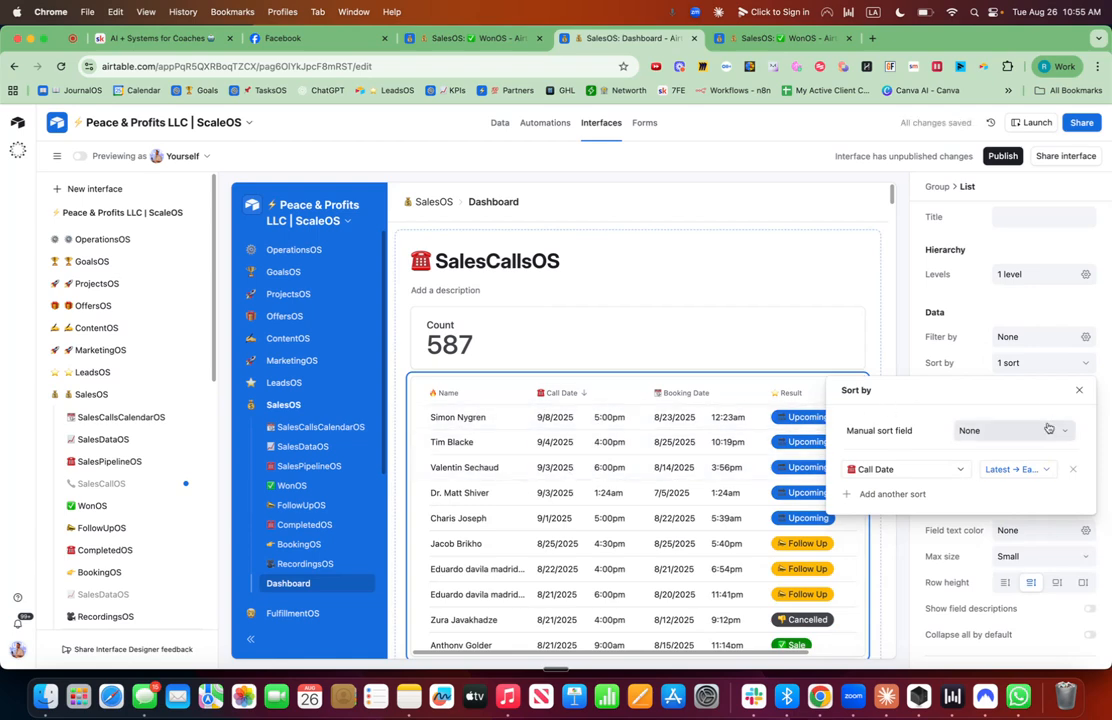
click(971, 321)
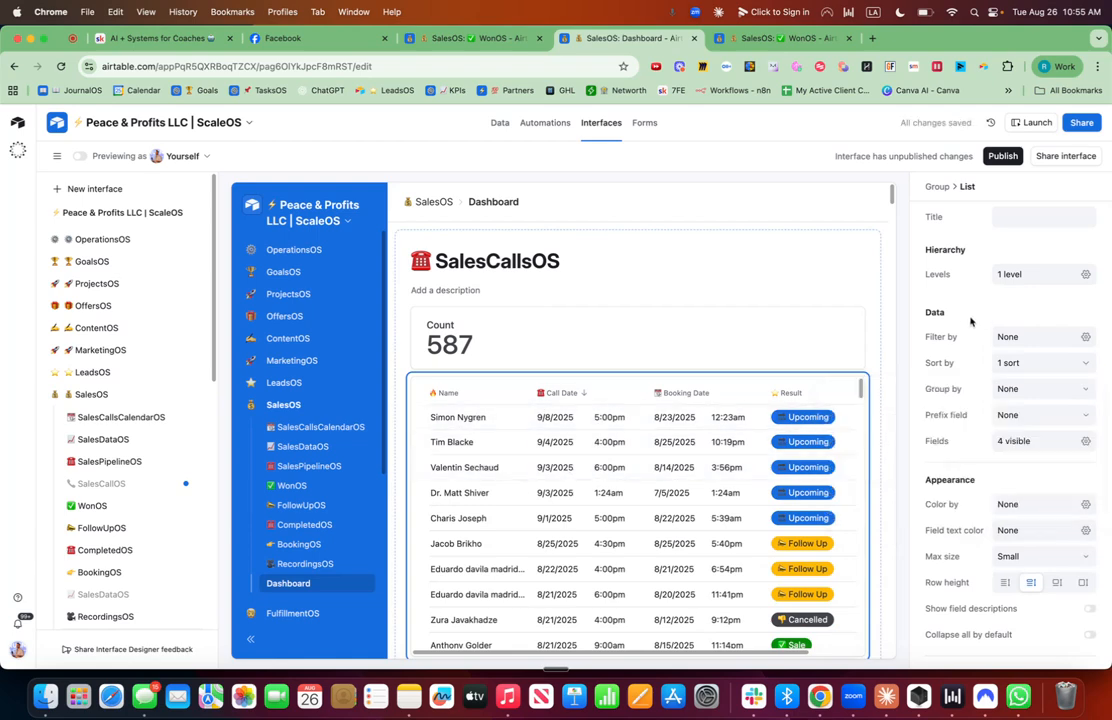
Hide the Result and Booking Date fields in the list.
click(1087, 445)
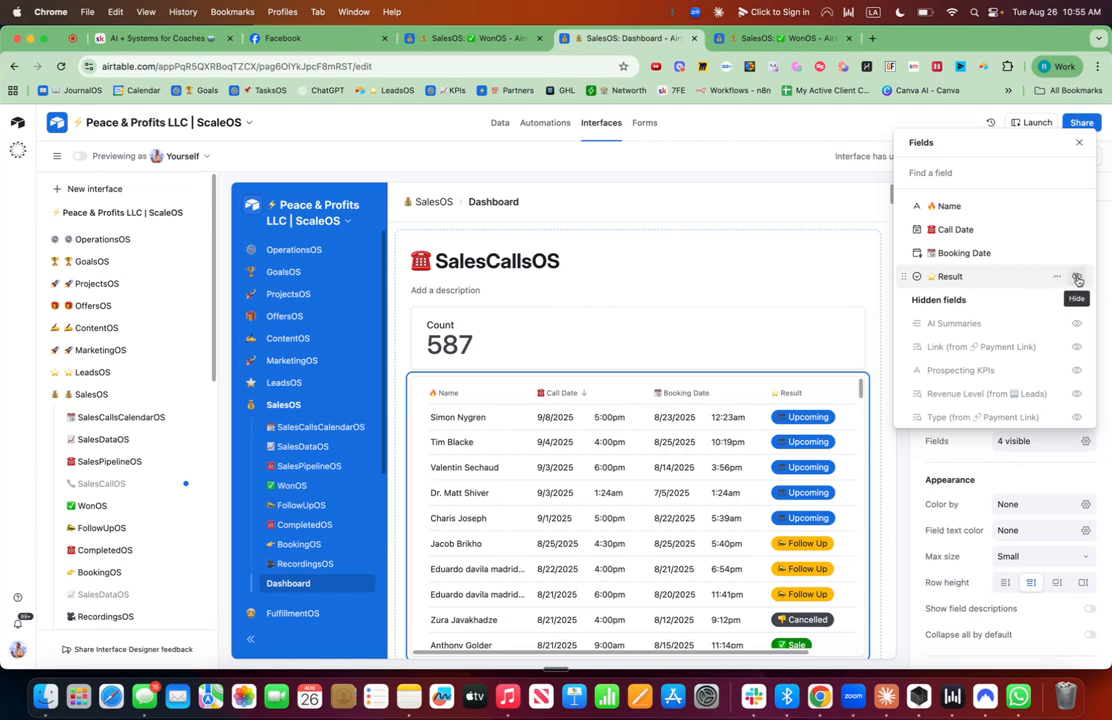
click(1076, 277)
click(1076, 253)
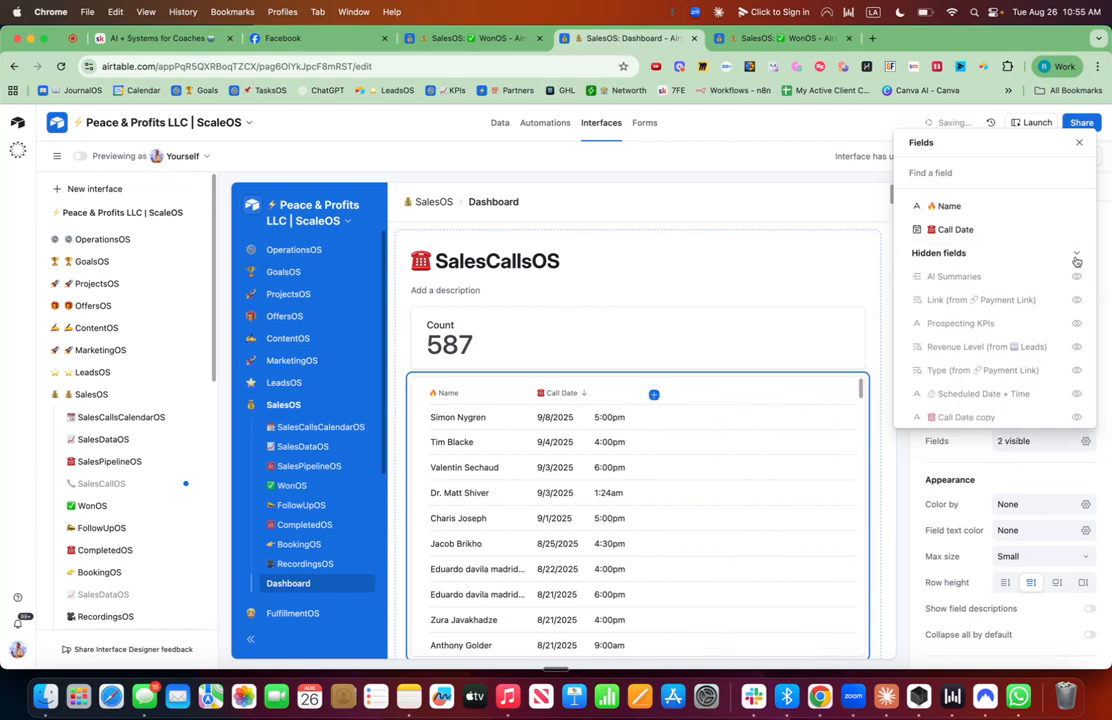
click(942, 447)
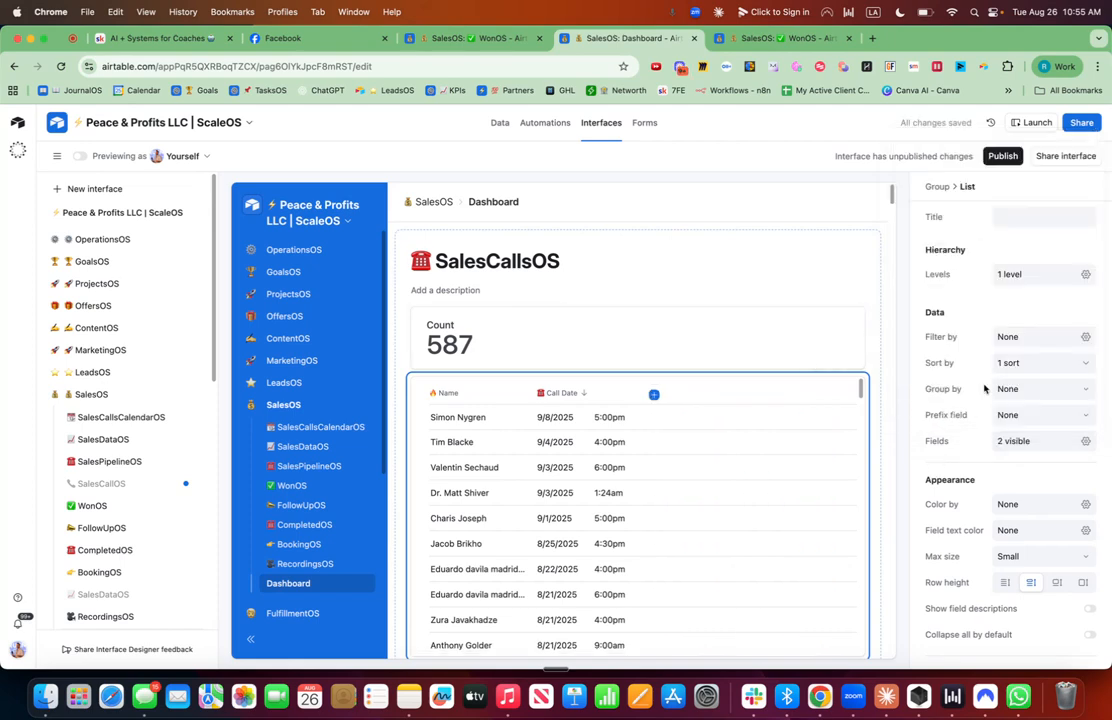
Filter the list to records where Result is Sale.
click(1086, 338)
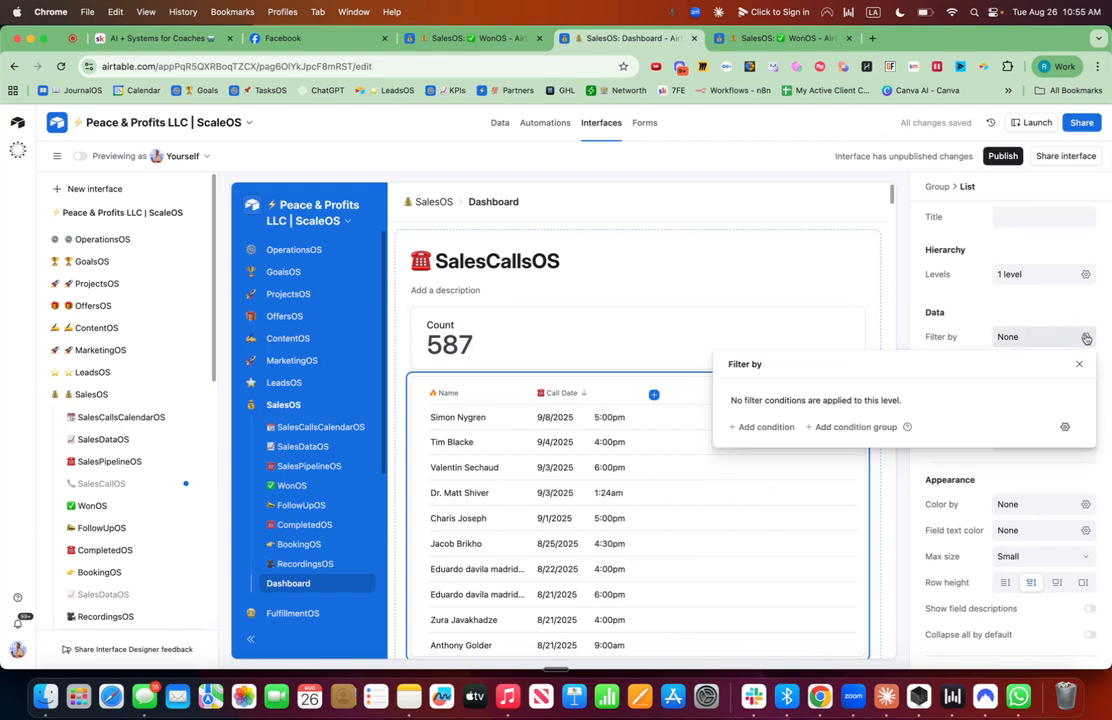
click(770, 427)
click(808, 404)
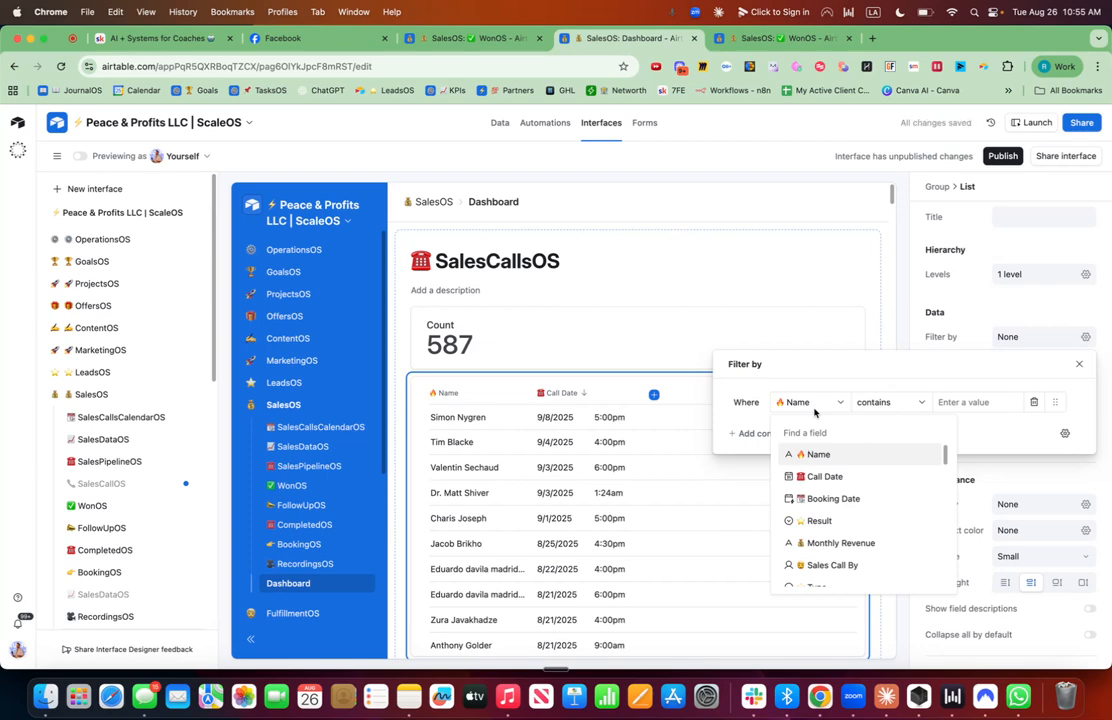
text(resul)
click(812, 454)
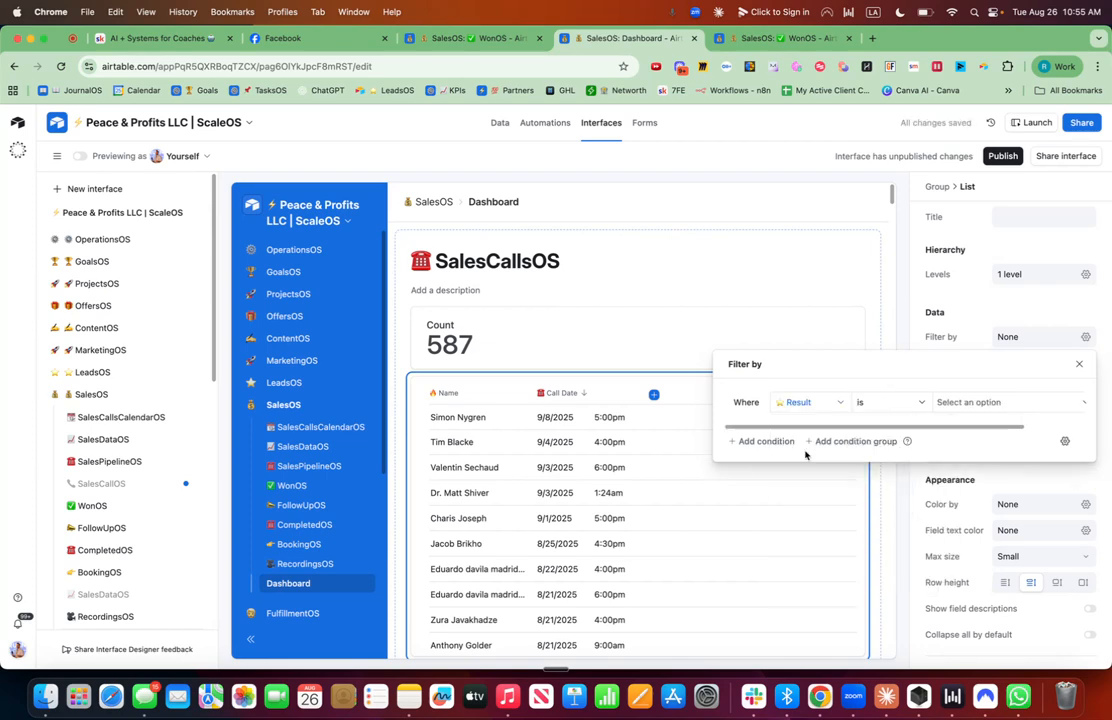
click(955, 402)
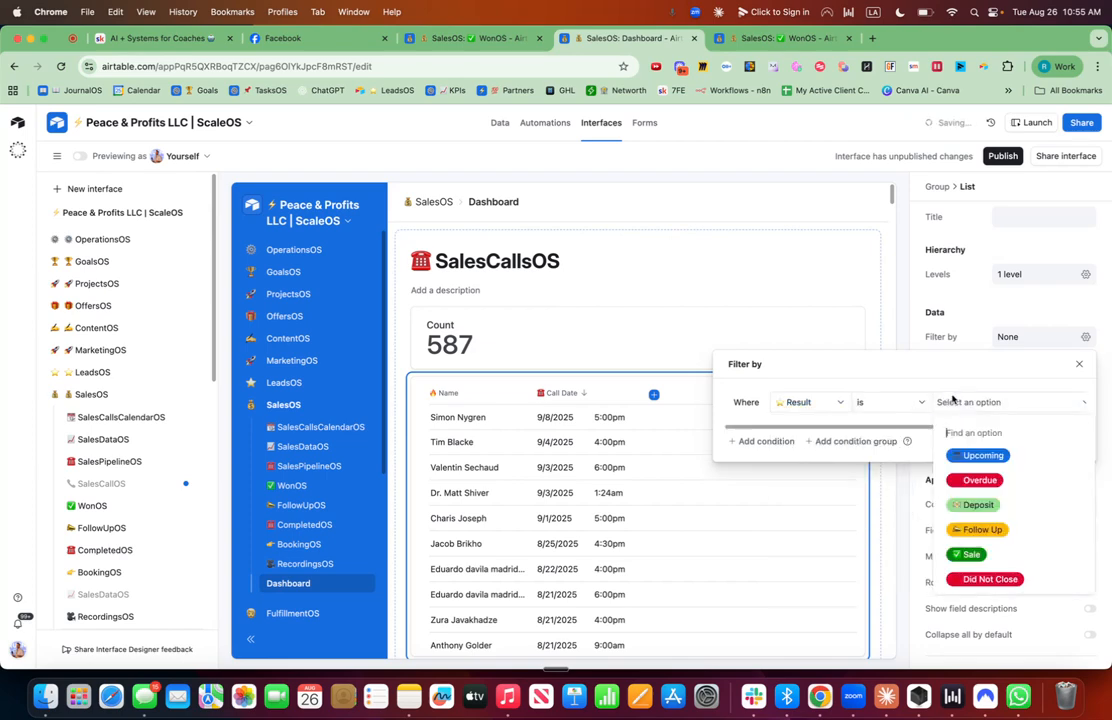
click(970, 549)
click(926, 474)
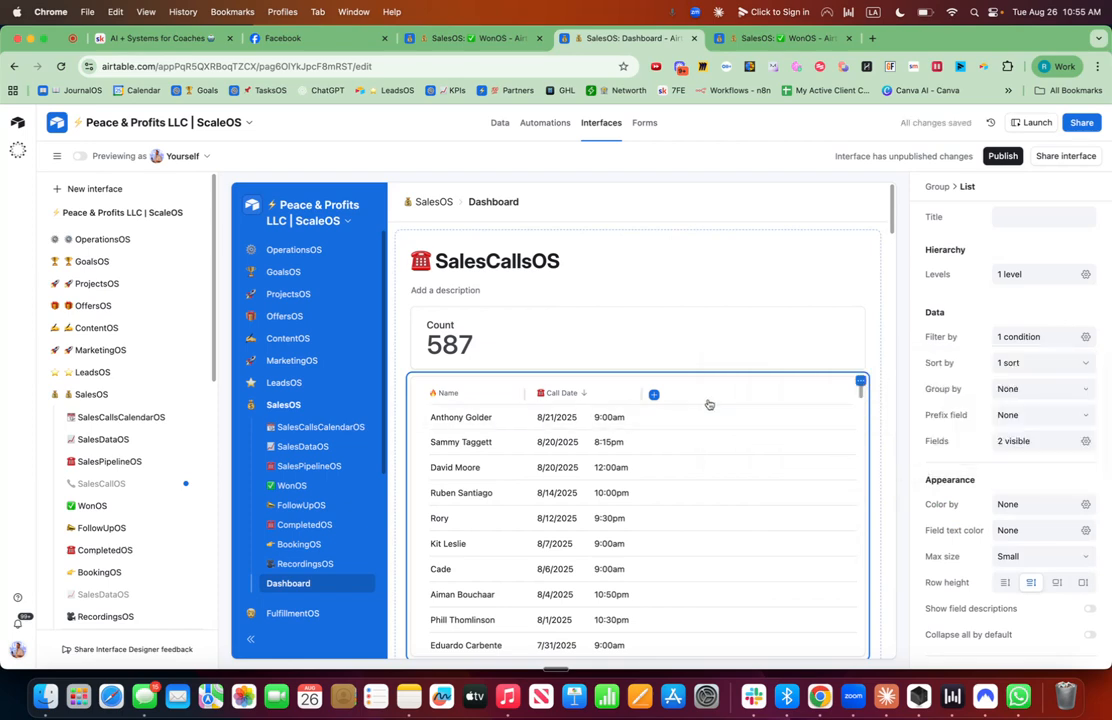
Show the CC Upfront and New Revenue fields in the list.
click(1086, 446)
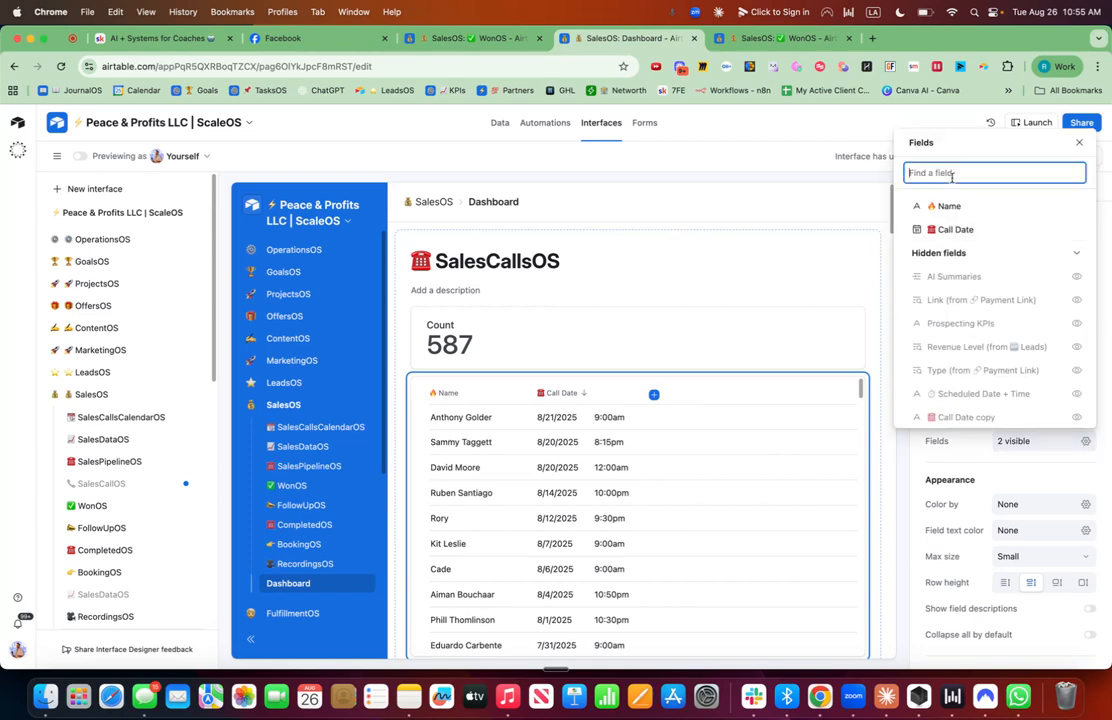
text(cc)
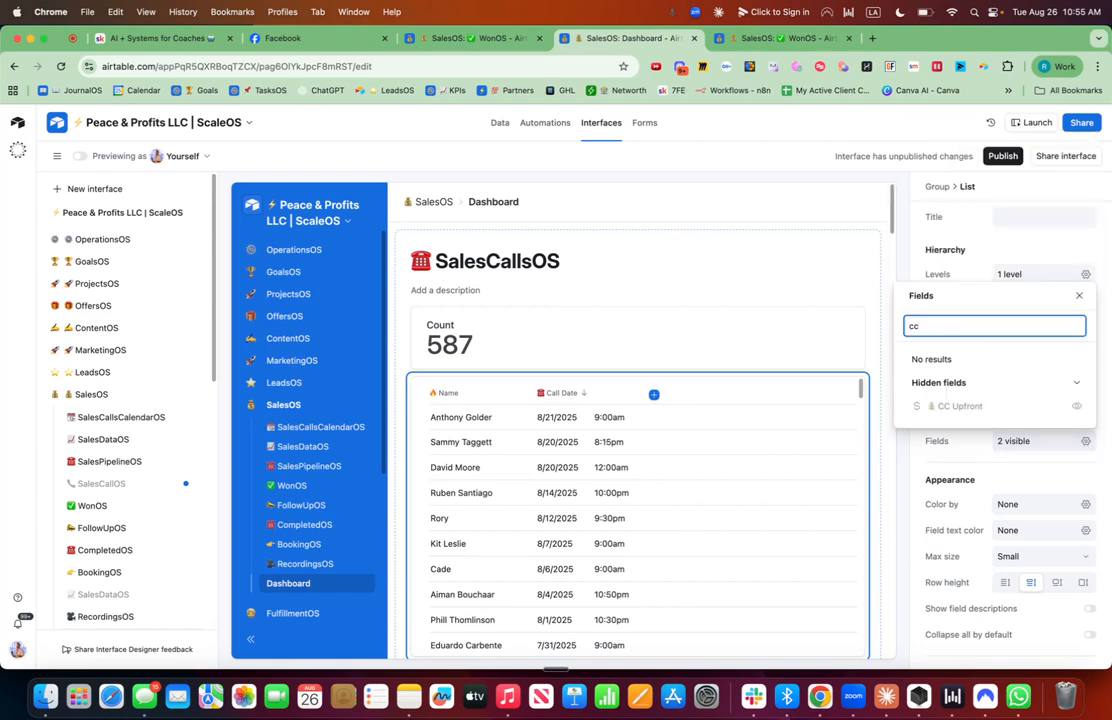
click(1076, 406)
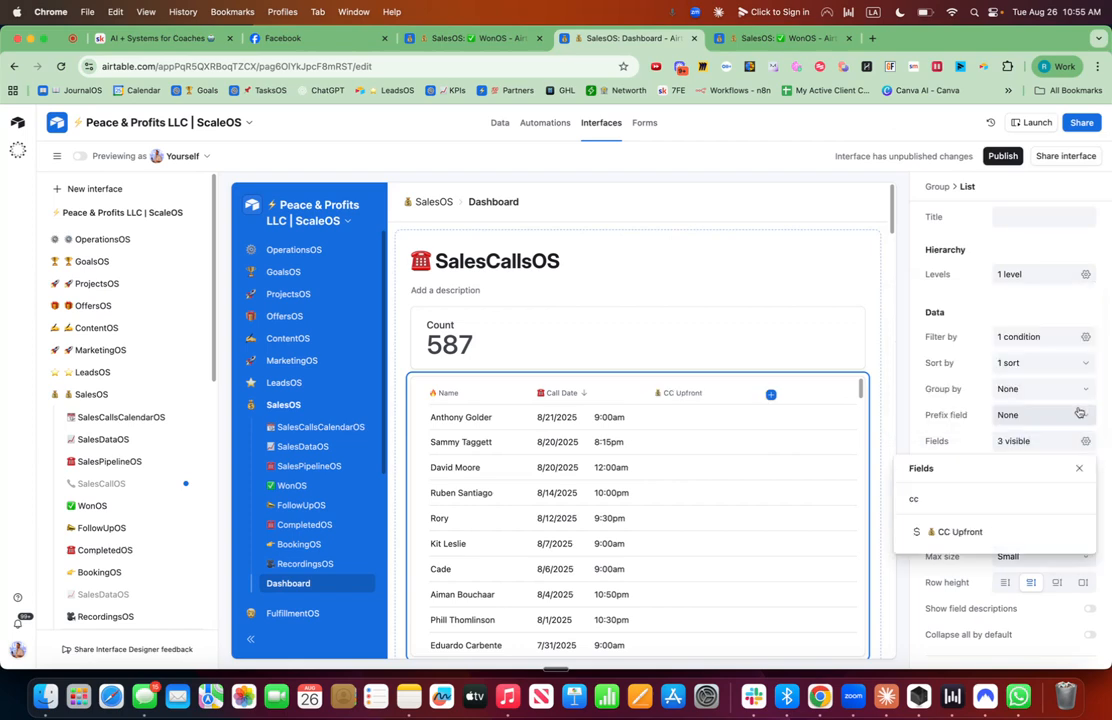
click(922, 500)
text(reven)
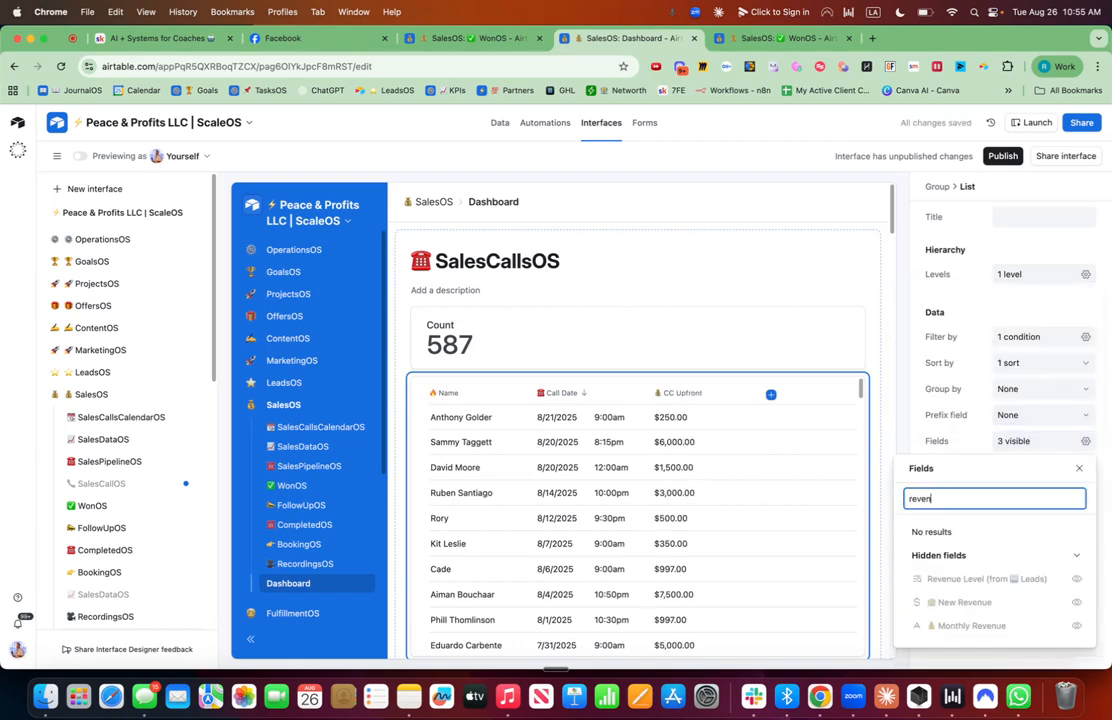
click(1076, 602)
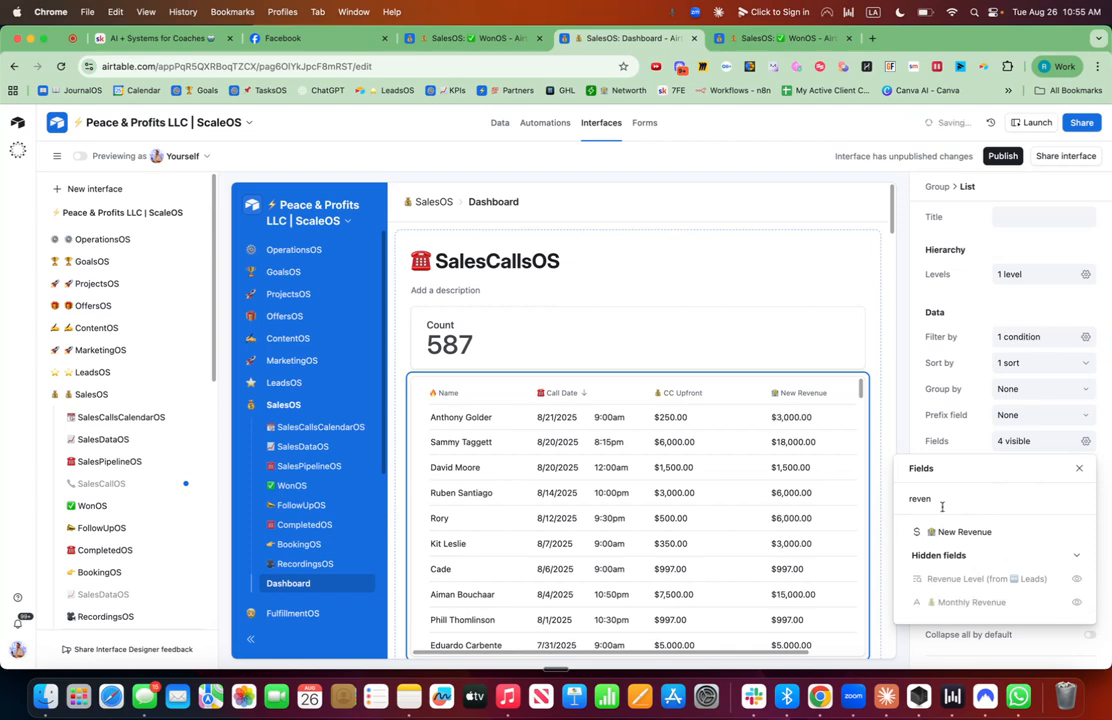
Show the Offer Made? and Offer fields in the list.
drag(933, 499, 902, 502)
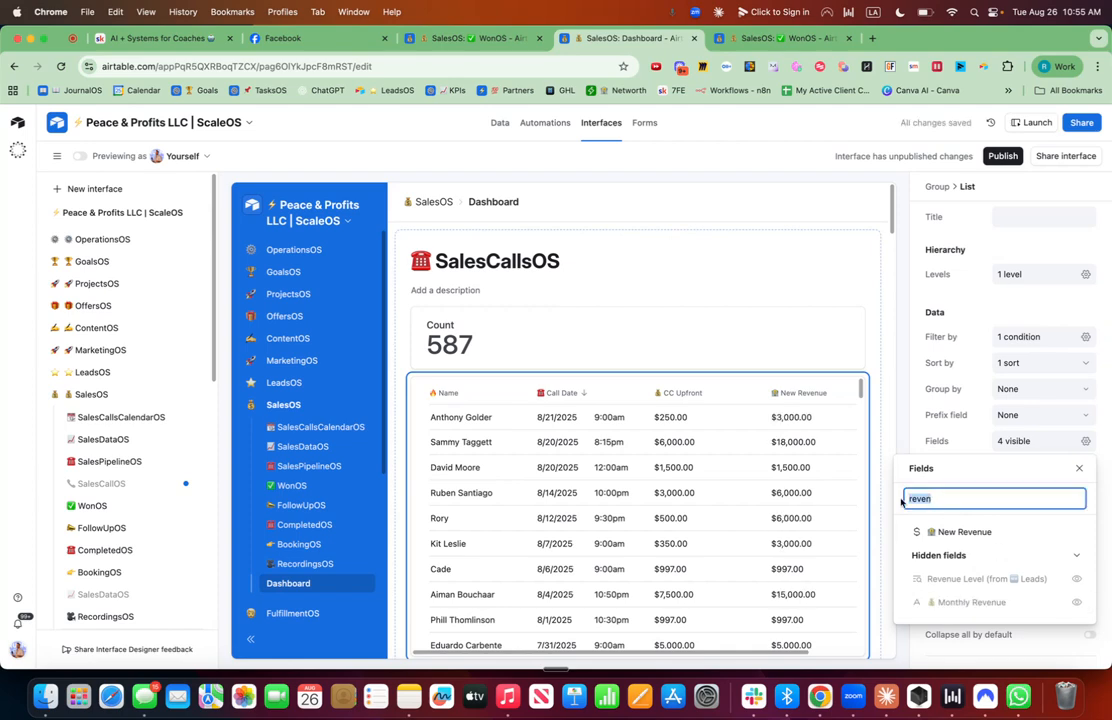
text(offer)
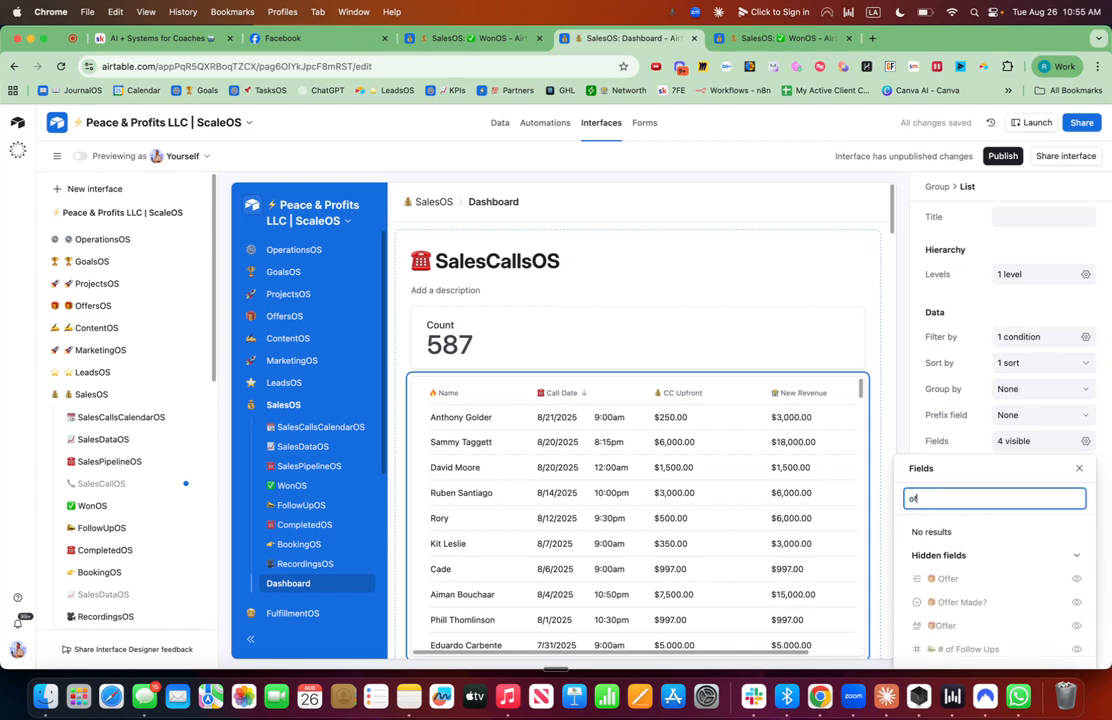
click(1076, 602)
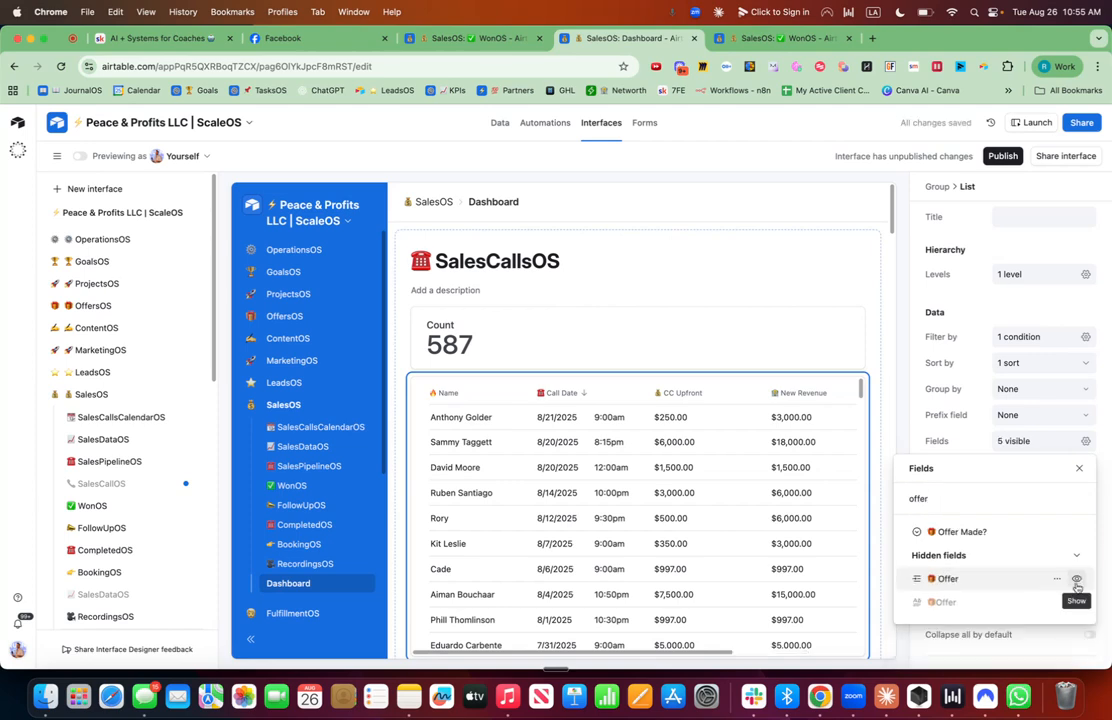
click(1077, 582)
Clear the field search to review all visible list fields.
click(928, 498)
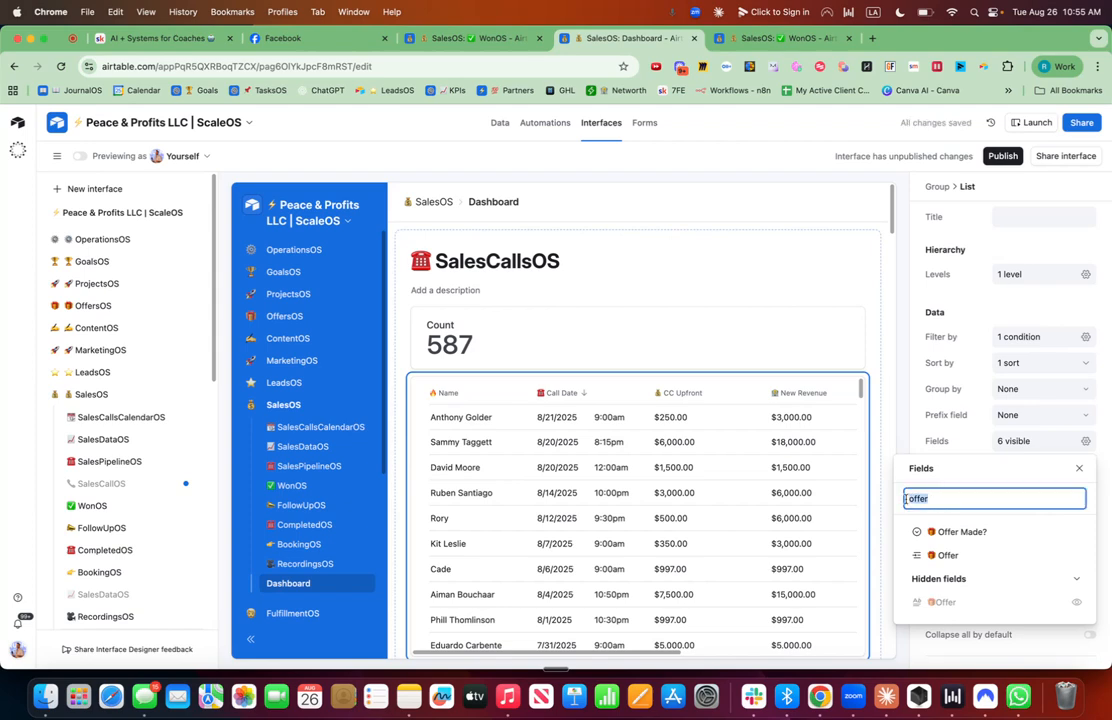
text(d)
key(BackSpace)
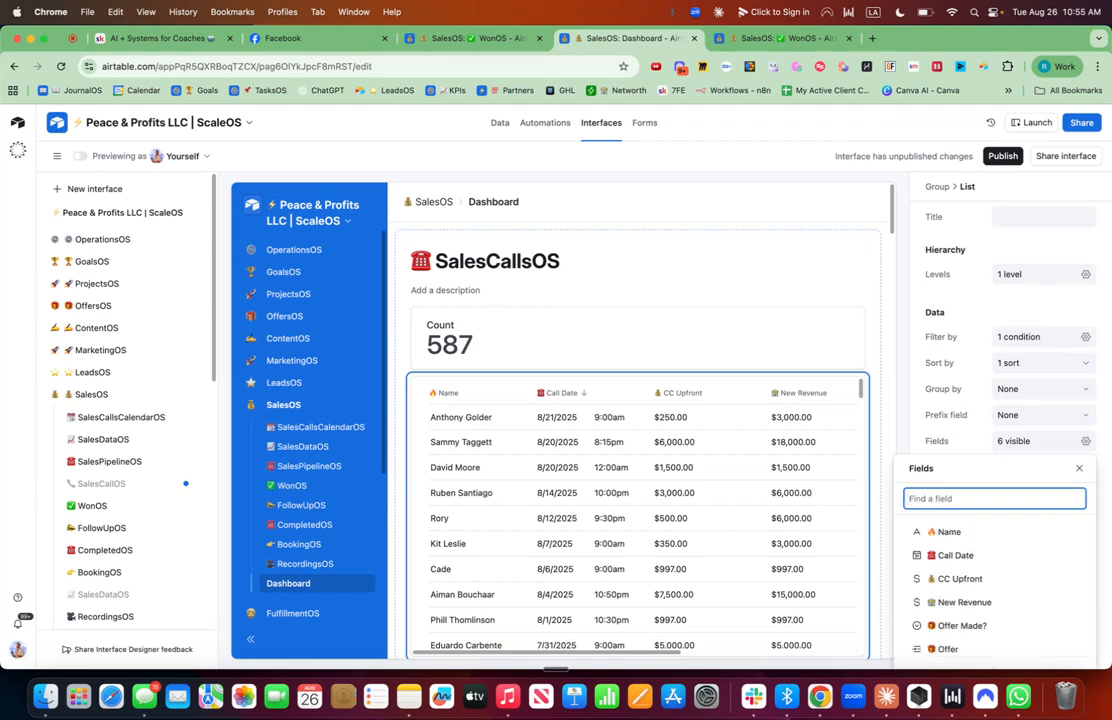
Show the Roll Up field in the list and narrow the CC Upfront column.
text(roll)
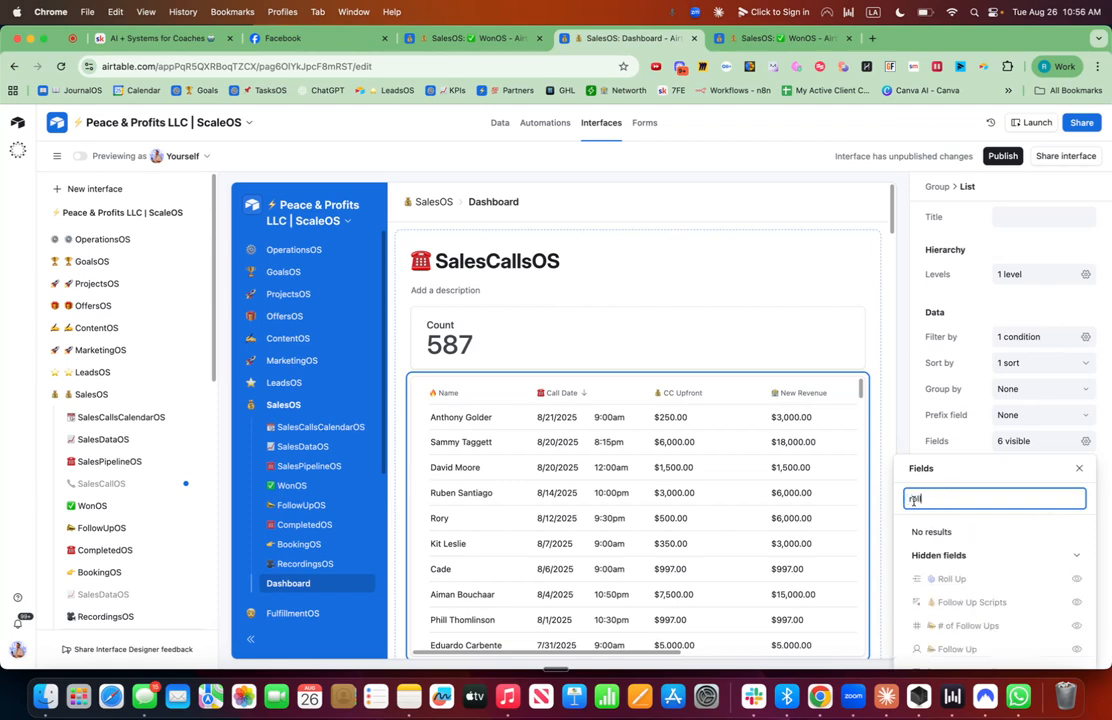
click(1076, 579)
click(758, 394)
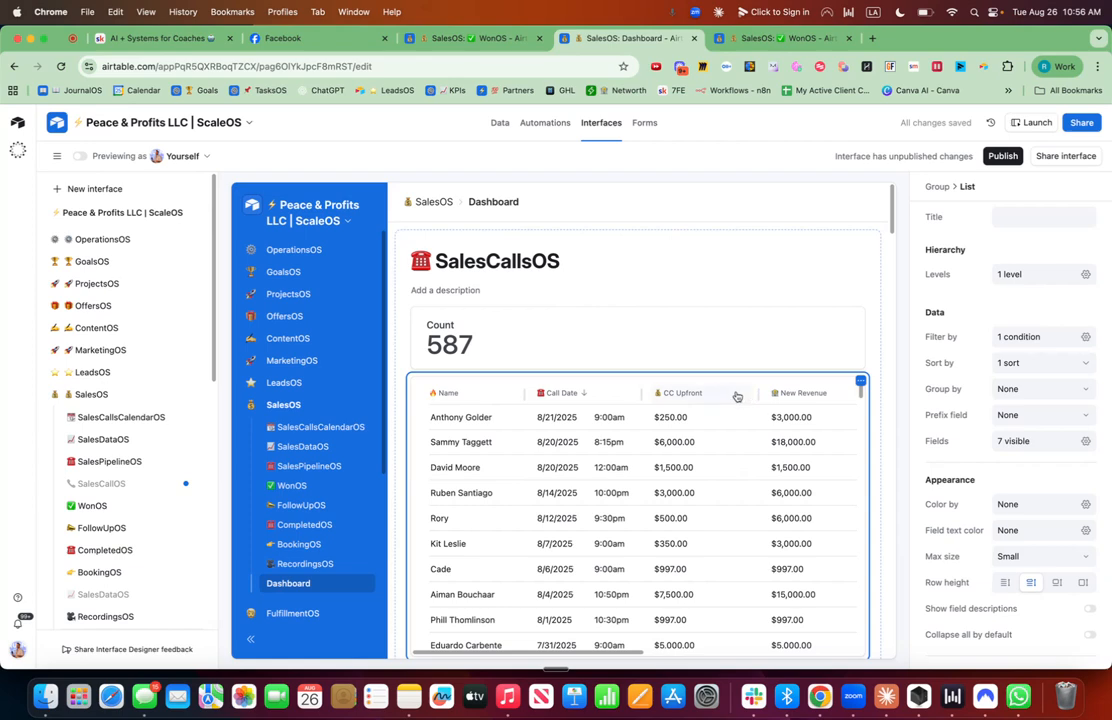
drag(761, 394, 738, 394)
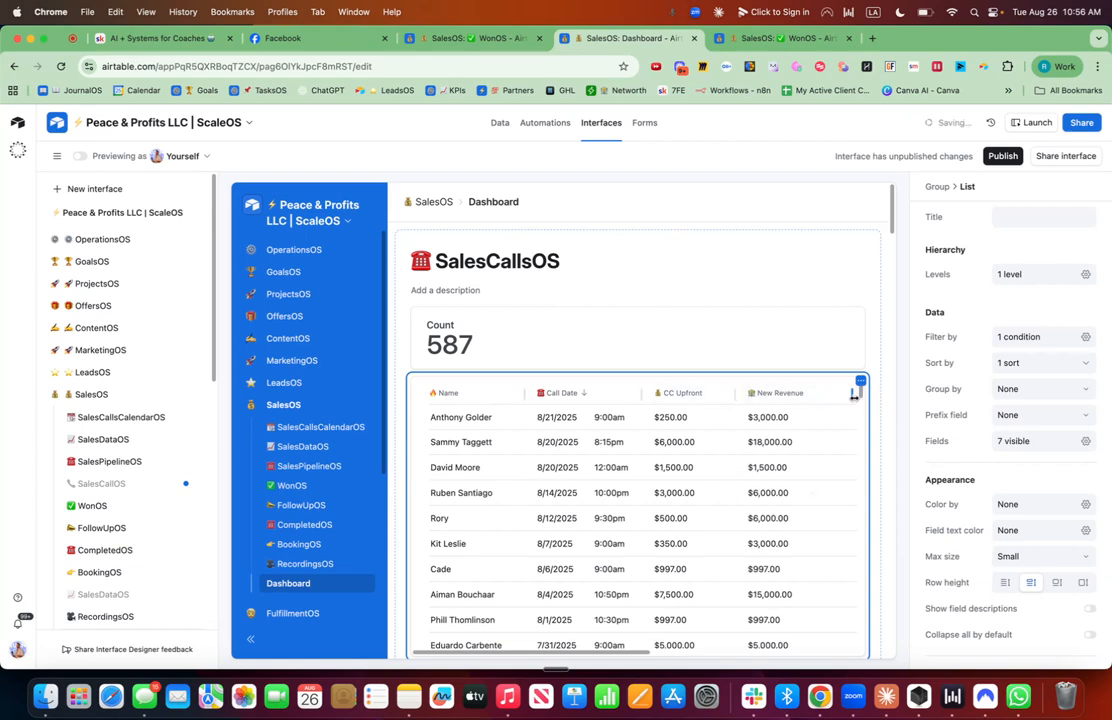
Show the Sales Call By field in the list and clear the field search.
click(1084, 442)
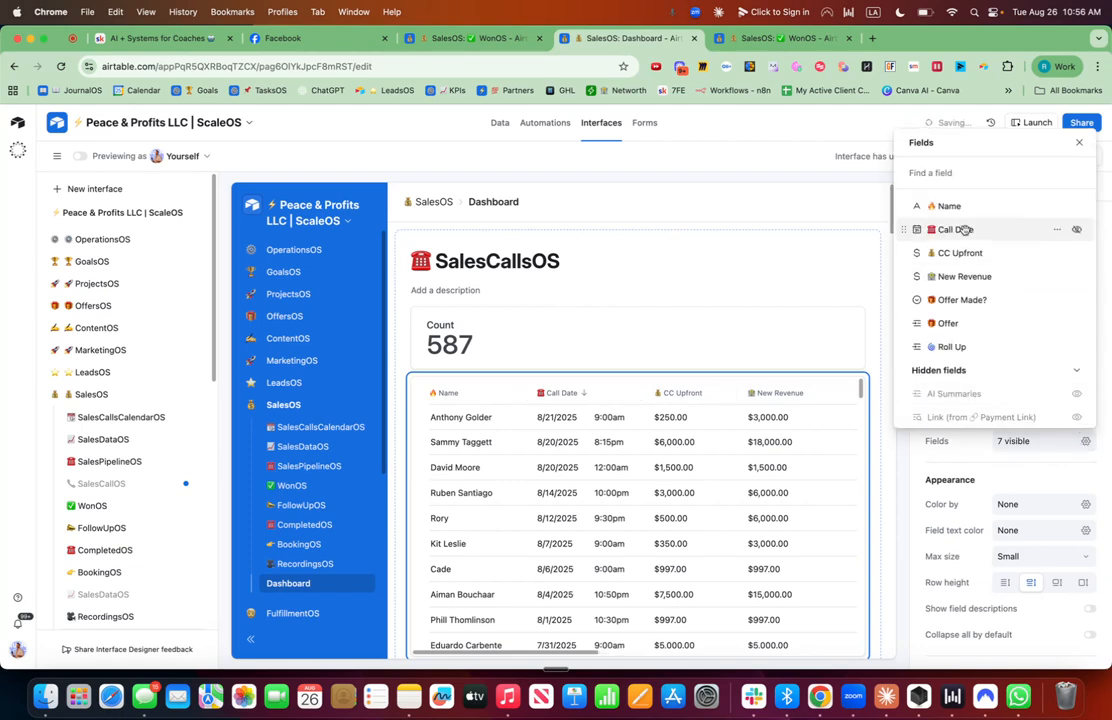
text(sale)
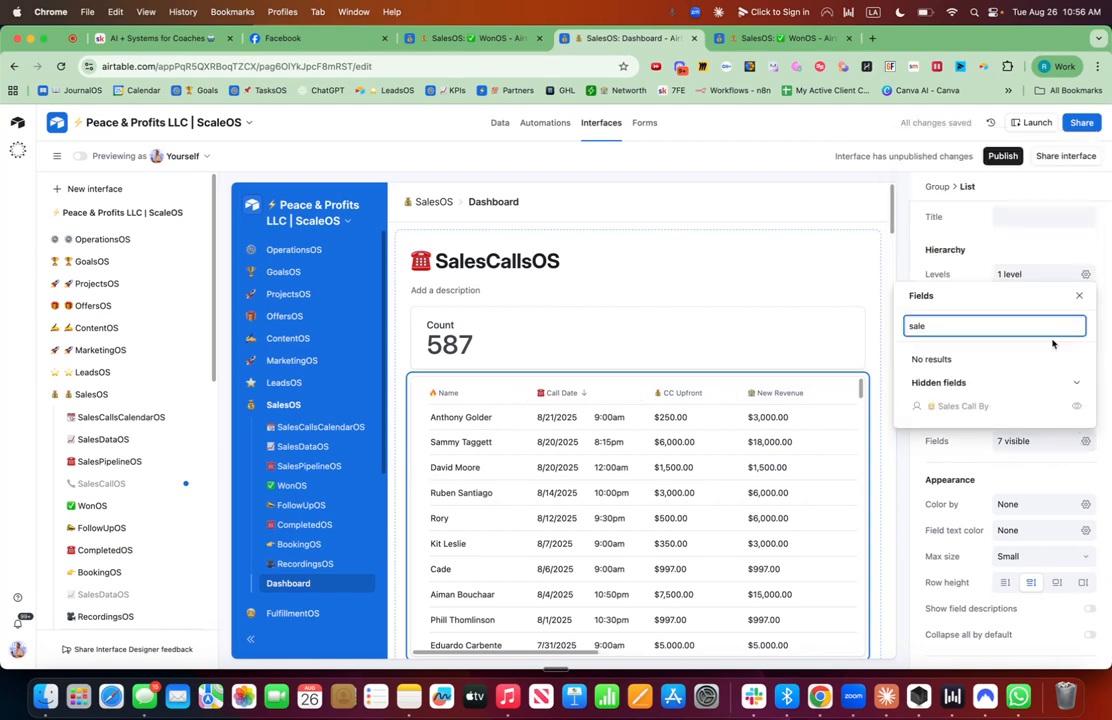
click(1076, 406)
scroll(773, 424, right, 3)
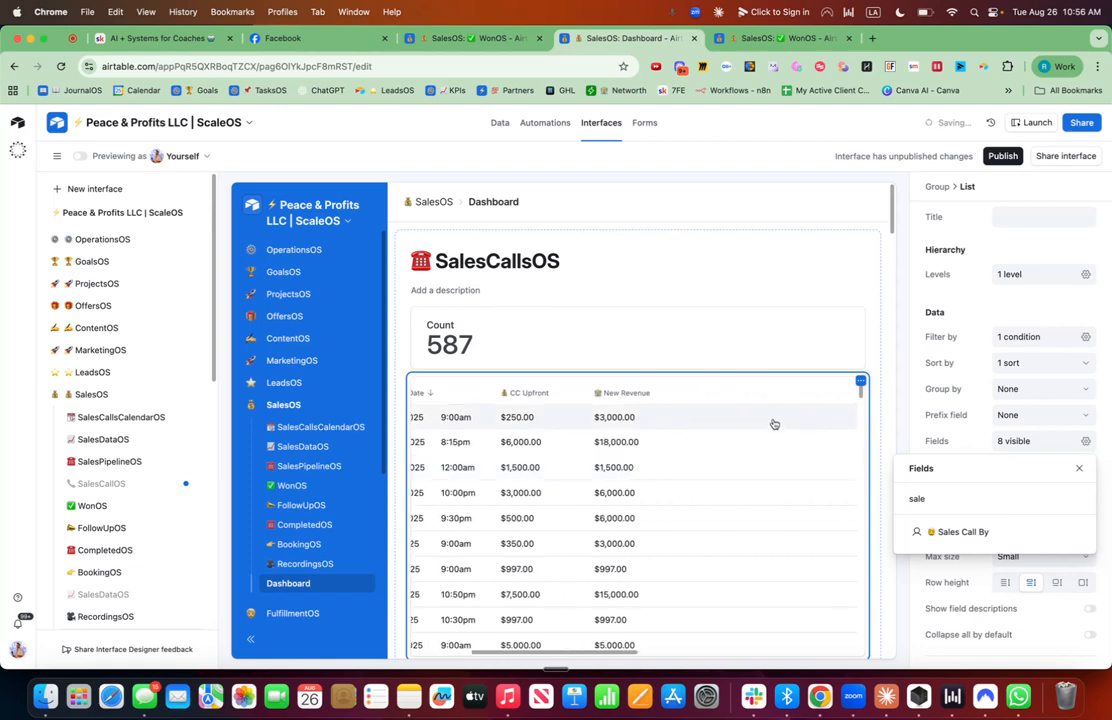
click(915, 503)
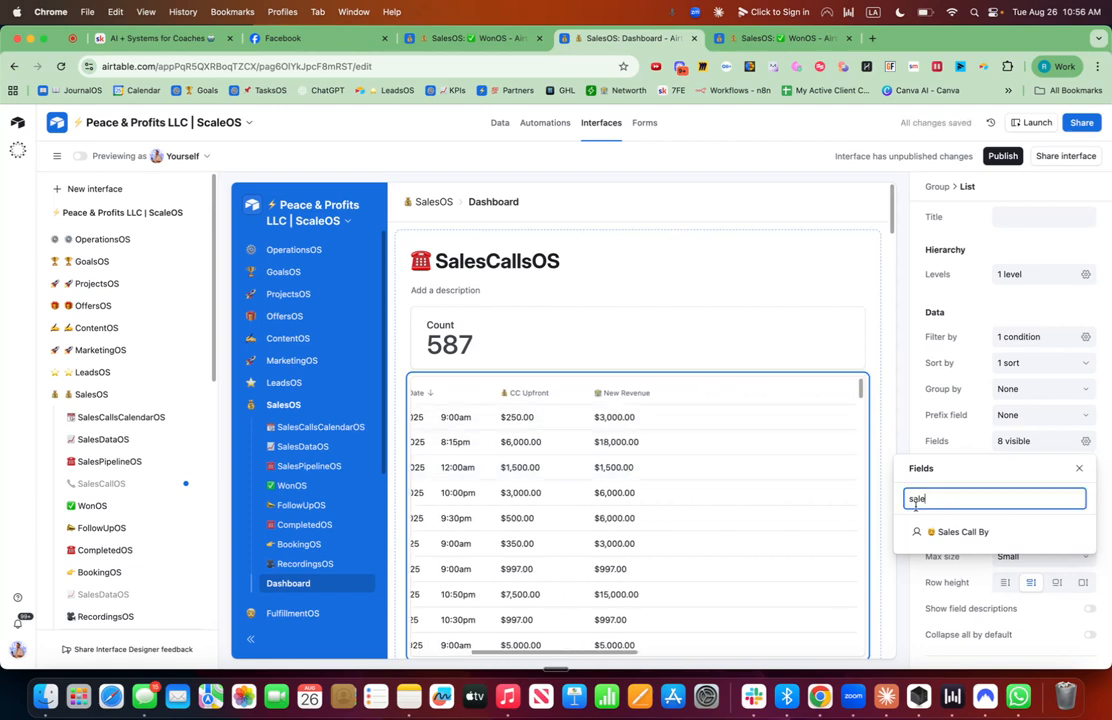
key(BackSpace)
key(BackSpace)
key(BackSpace)
key(BackSpace)
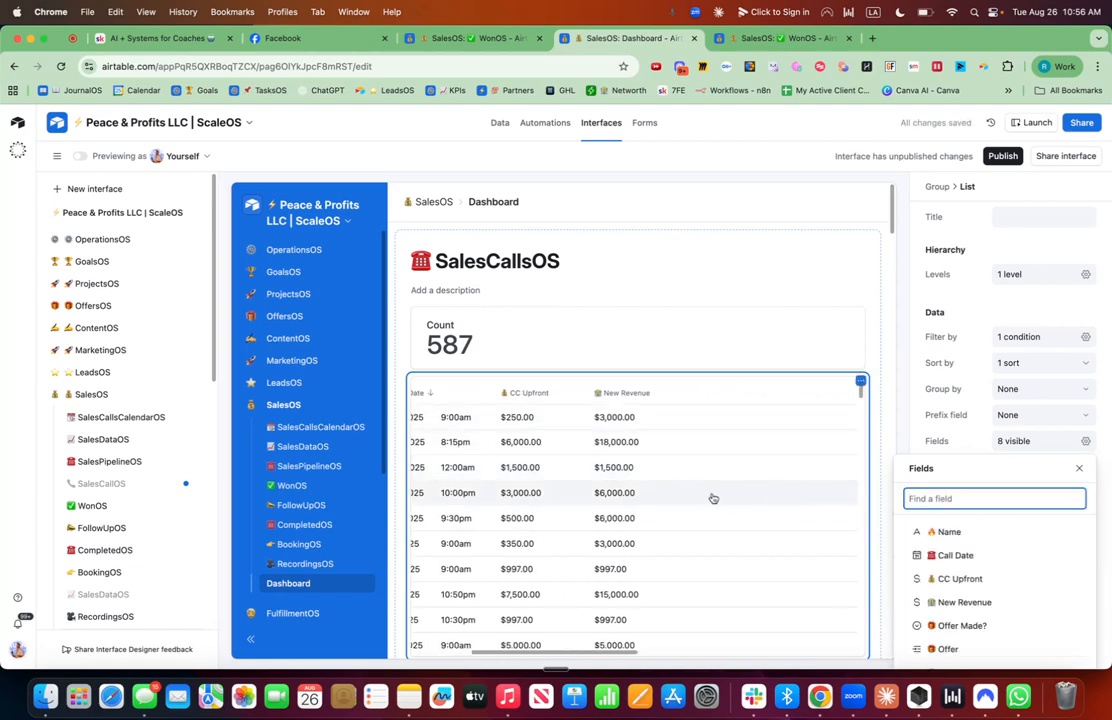
Narrow the New Revenue and Offer Made? columns in the list.
scroll(712, 498, right, 5)
scroll(712, 498, left, 6)
scroll(720, 484, right, 2)
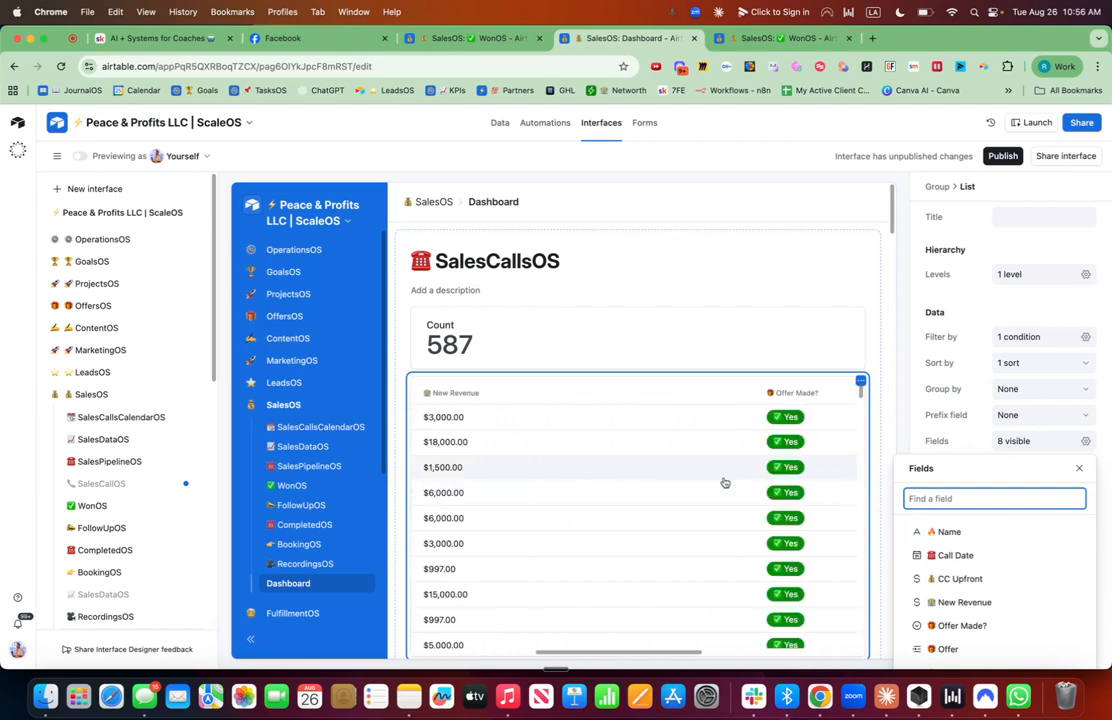
click(752, 394)
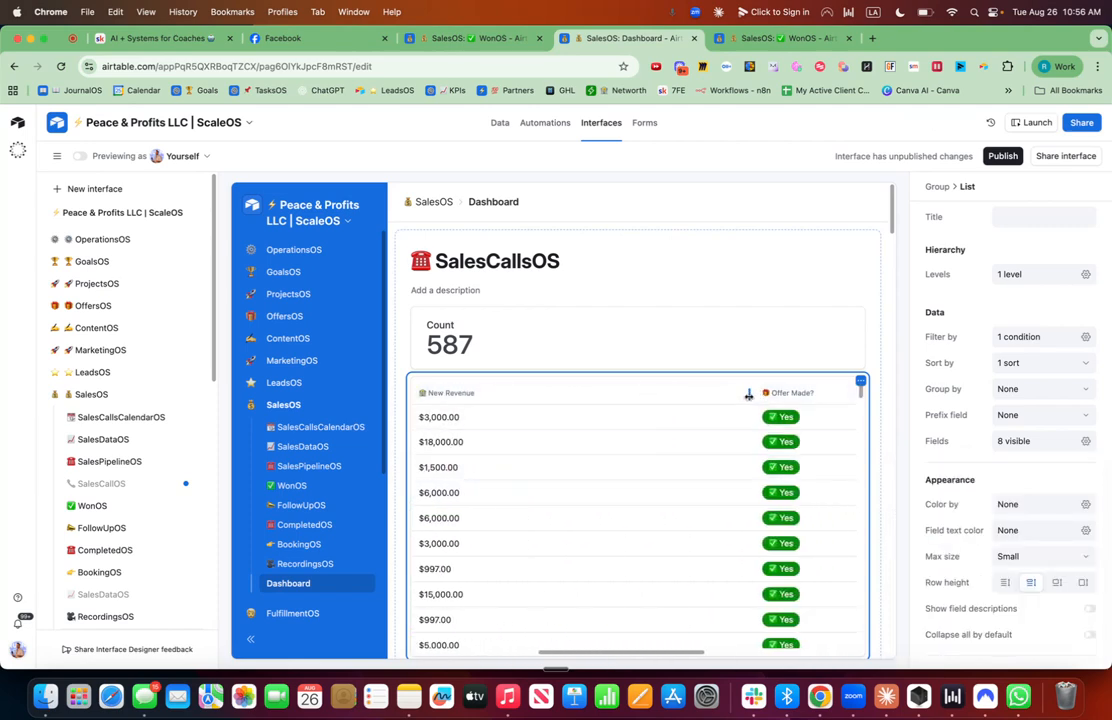
drag(747, 394, 506, 394)
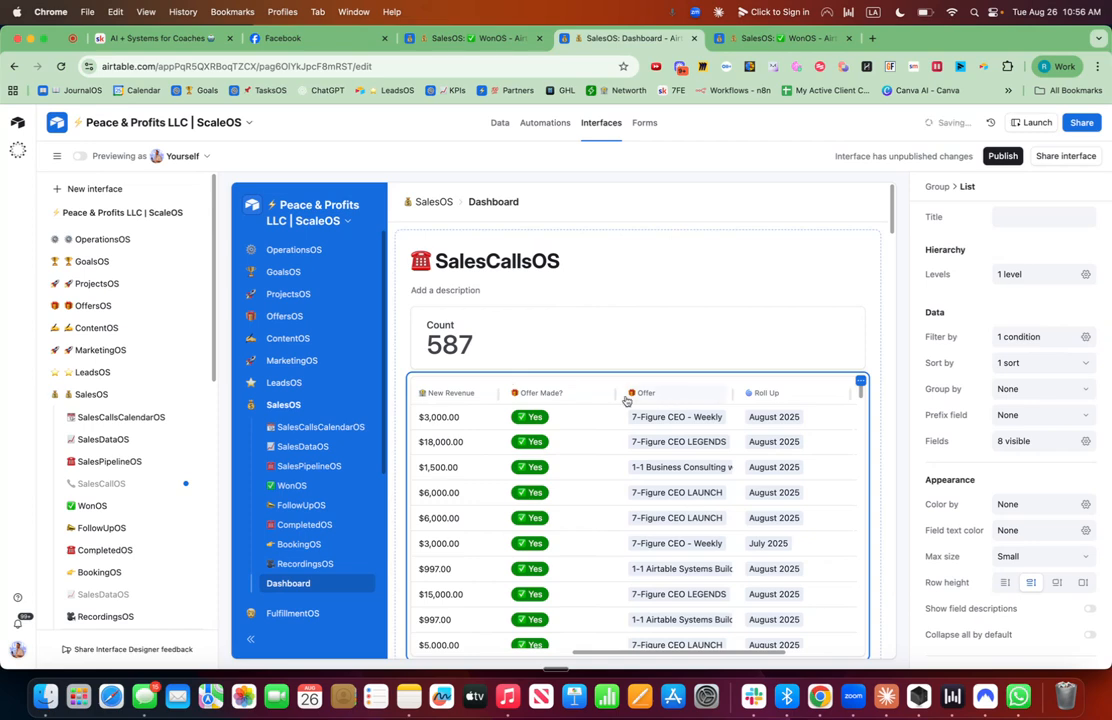
drag(614, 394, 576, 394)
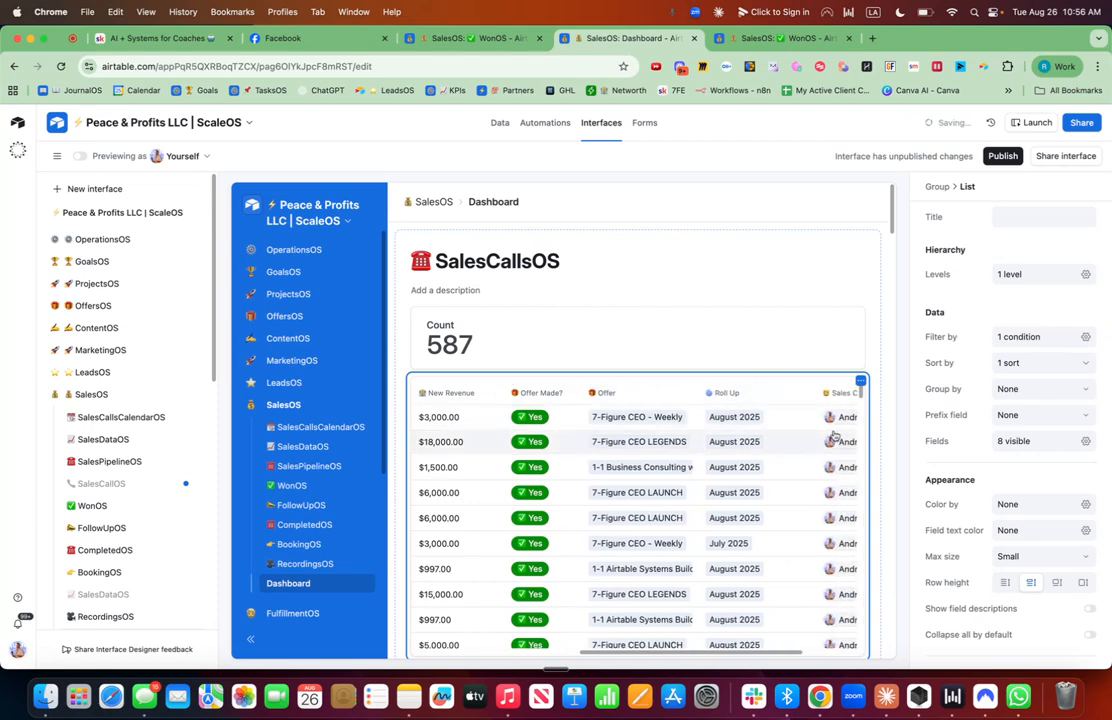
Move the Sales Call By field to sit right after Call Date in the list.
click(1085, 441)
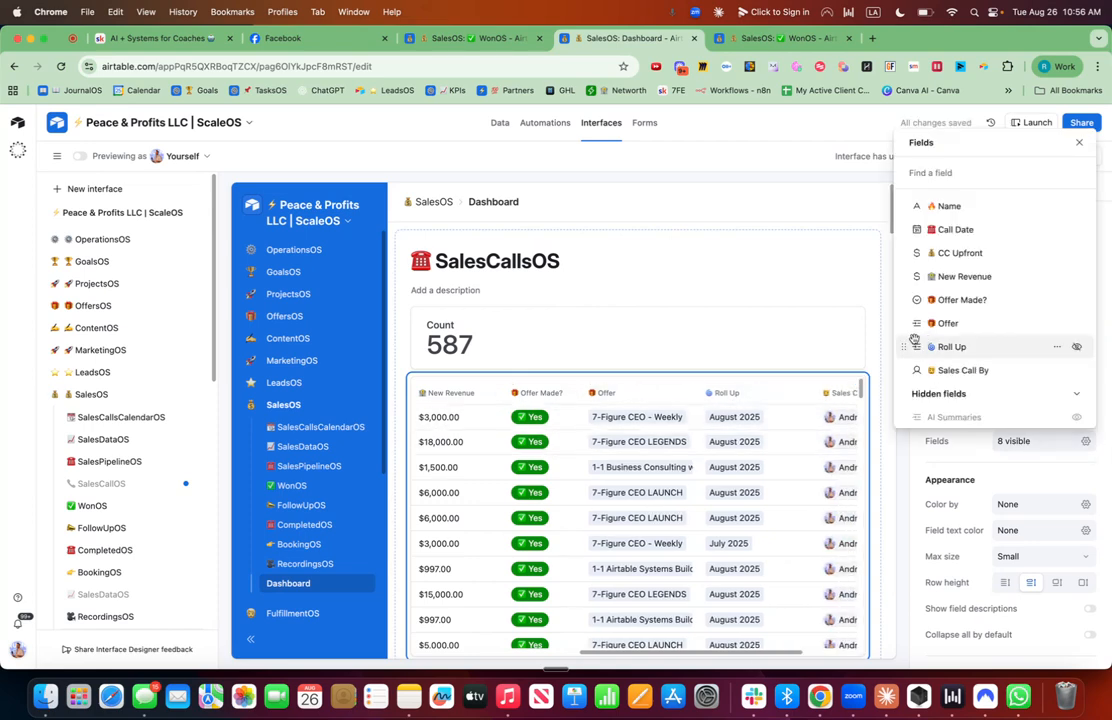
drag(903, 346, 900, 237)
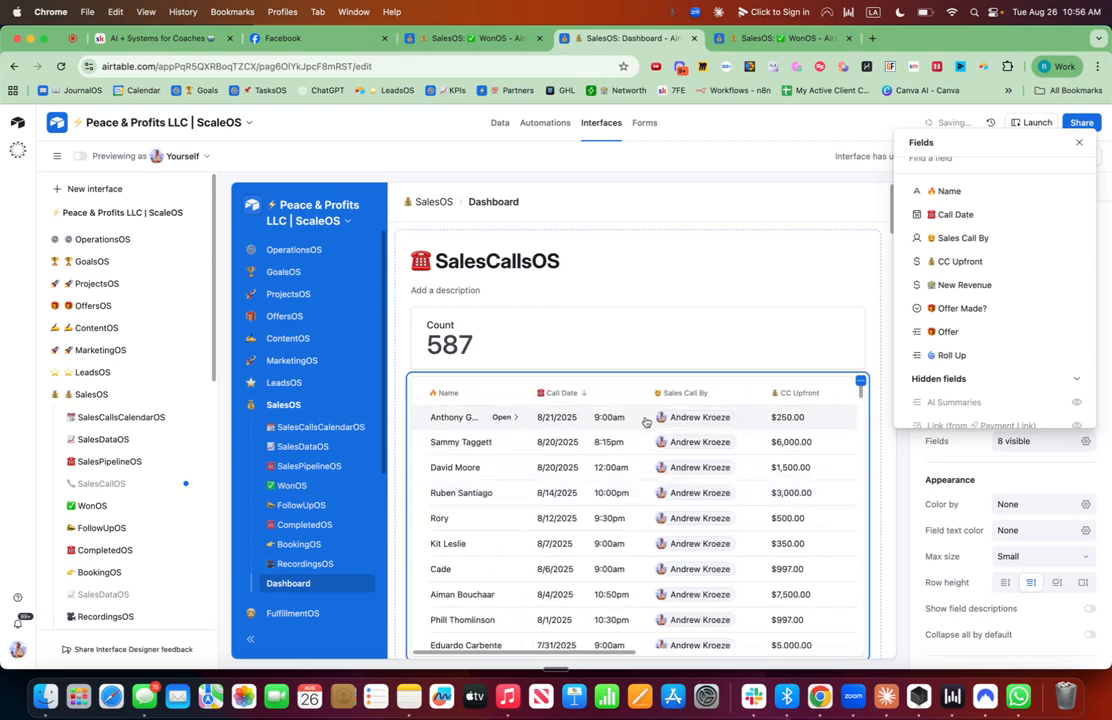
click(871, 297)
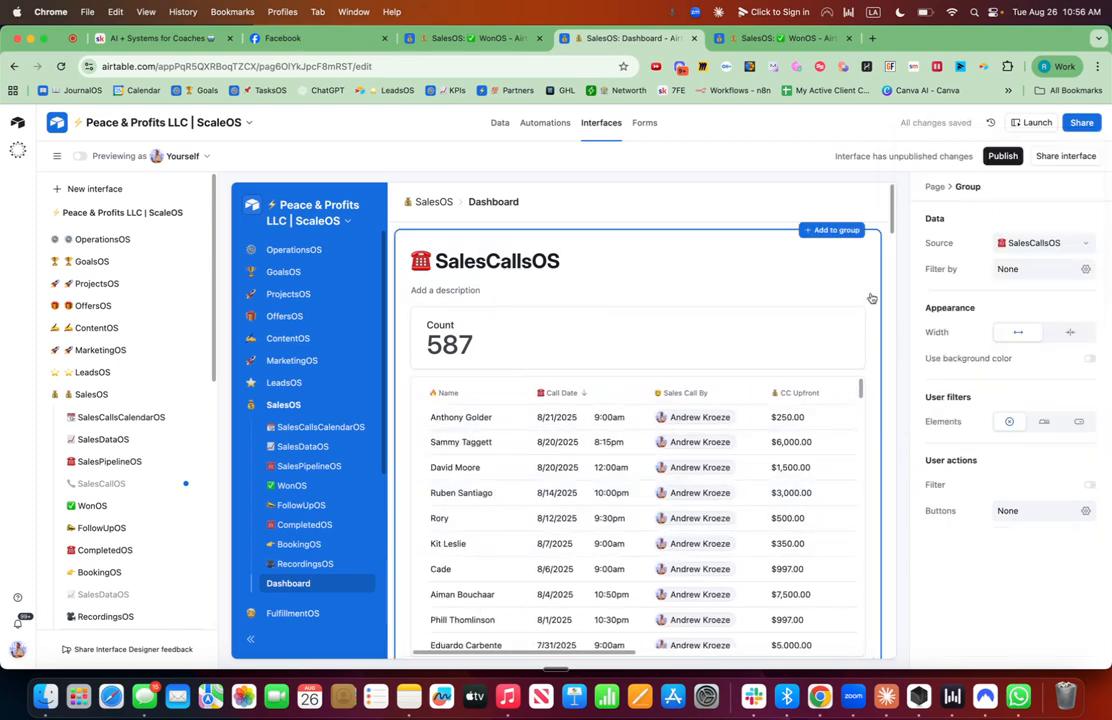
Enable editing records inline and adding/deleting records inline for the list.
click(770, 386)
scroll(1090, 615, down, 3)
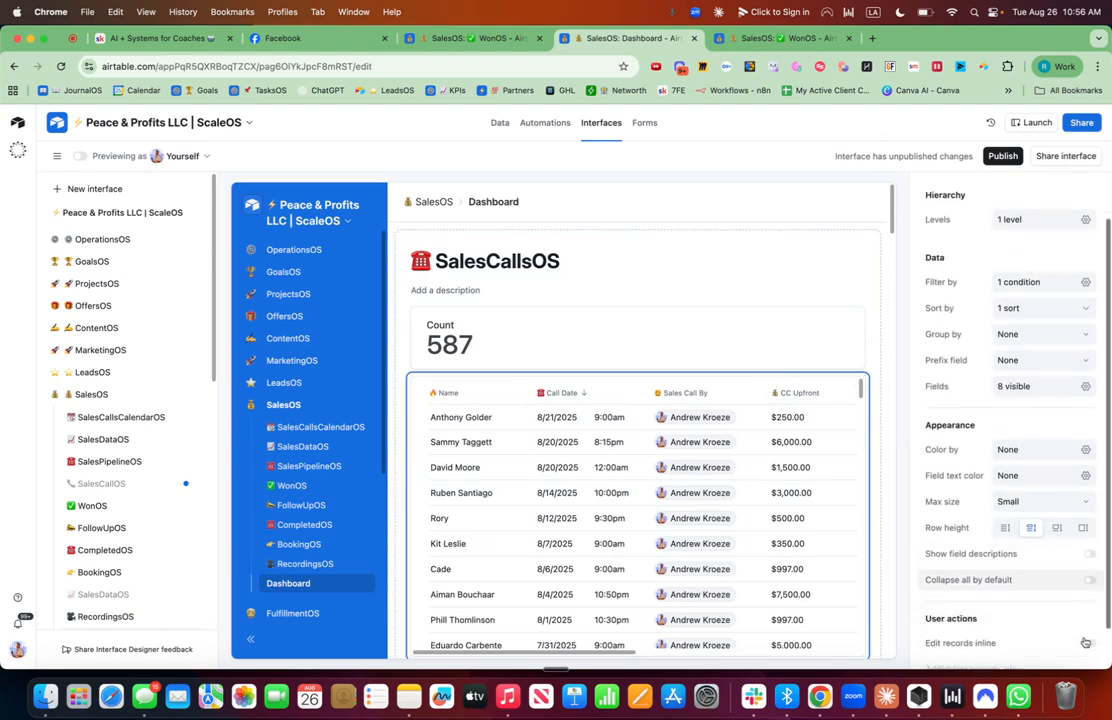
click(1090, 648)
click(1090, 597)
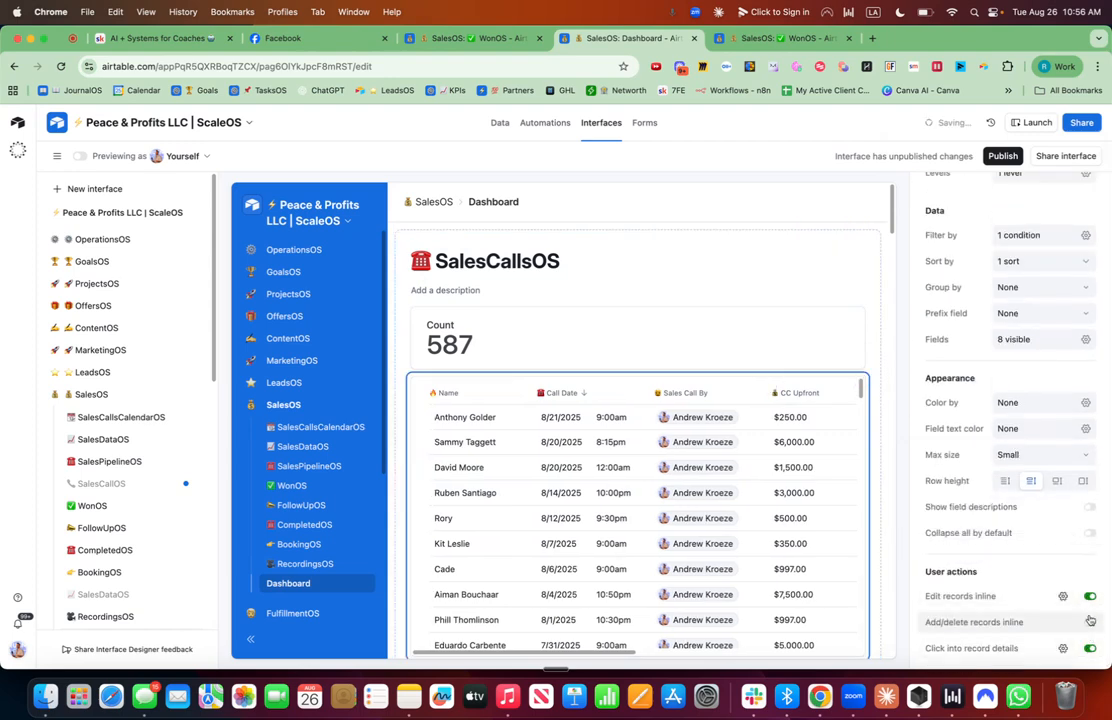
click(1090, 623)
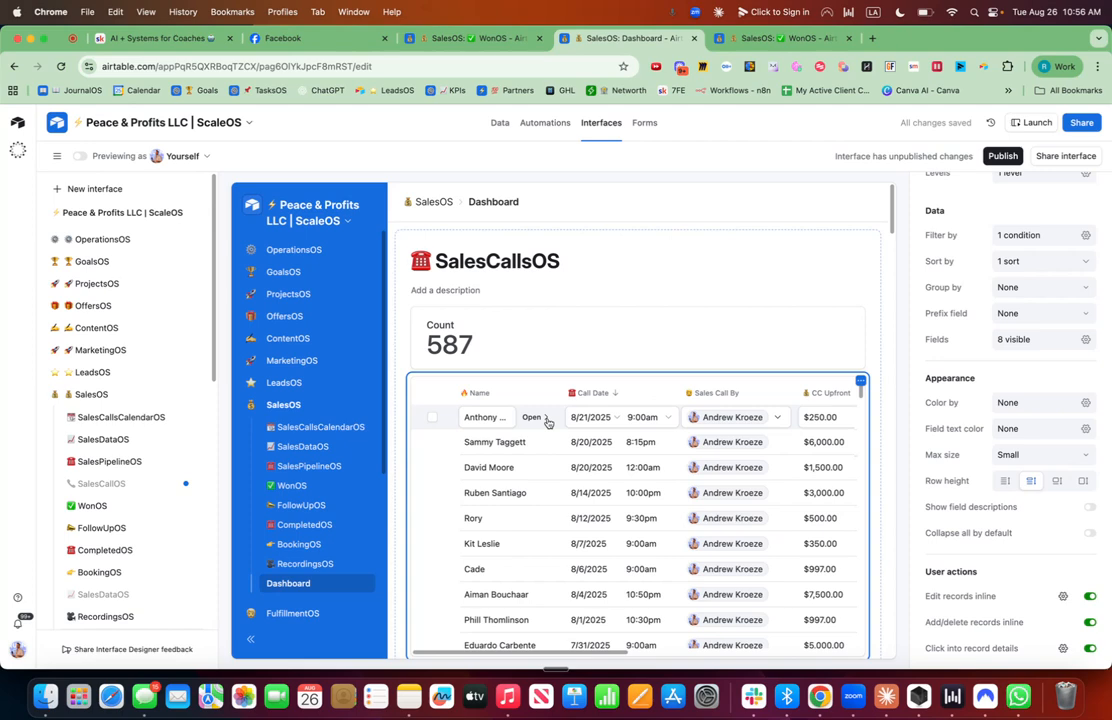
Open the first record's details and scroll through its sections to review the fields.
click(547, 422)
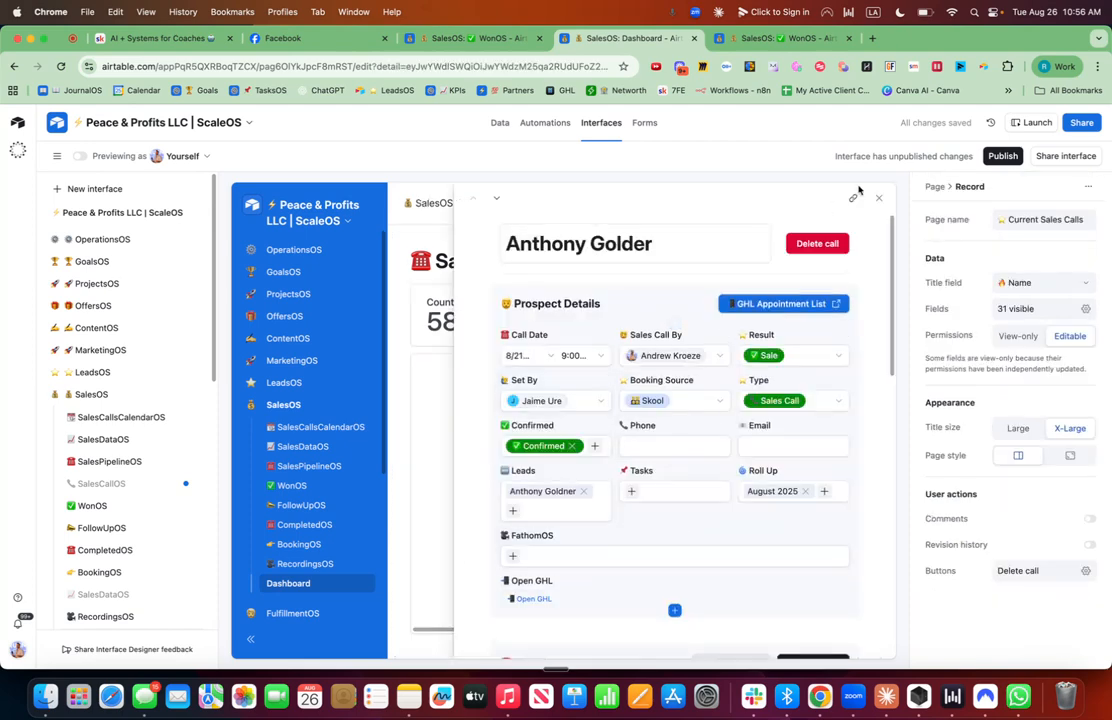
scroll(675, 428, down, 10)
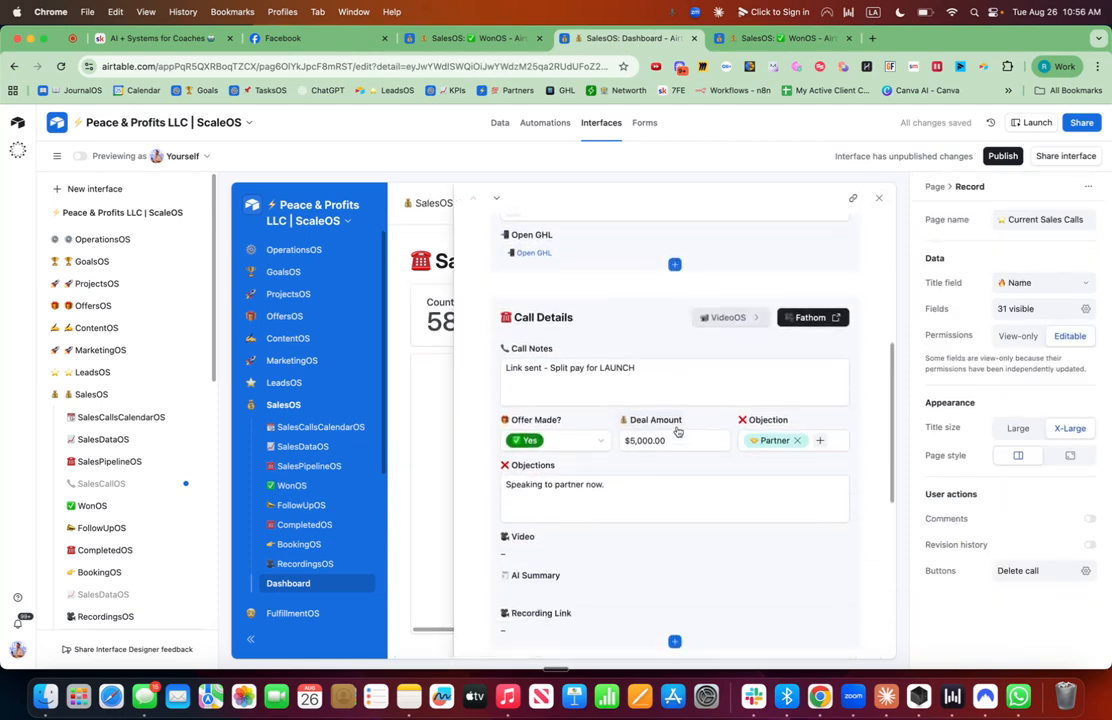
scroll(675, 428, down, 5)
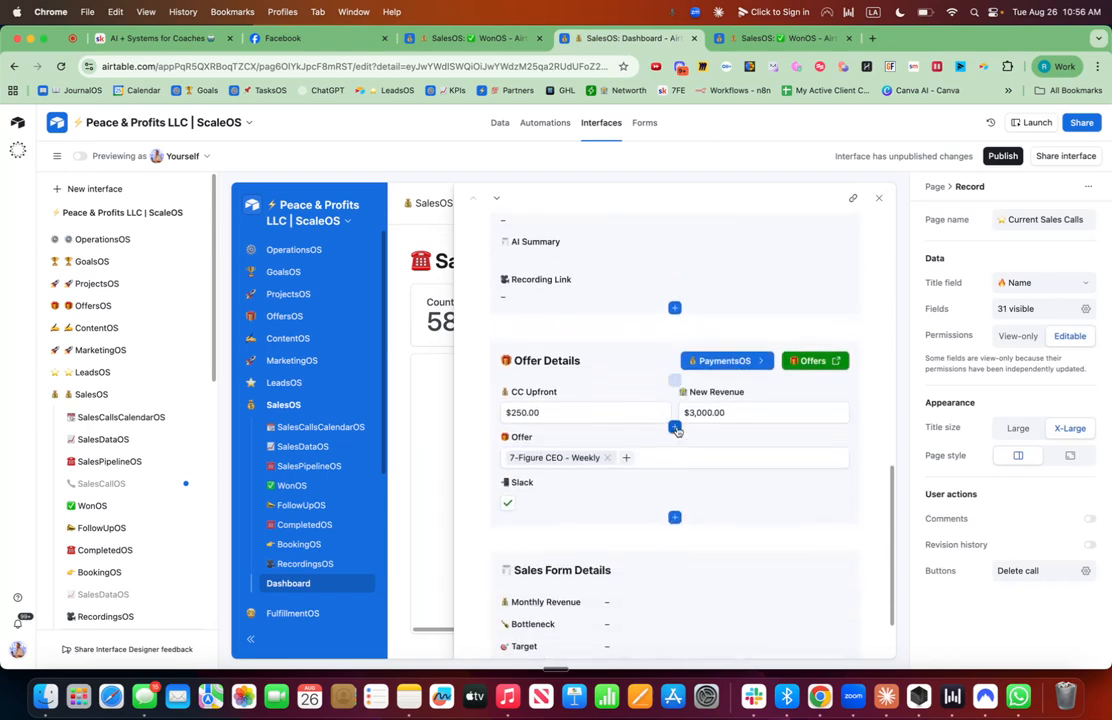
scroll(724, 383, down, 2)
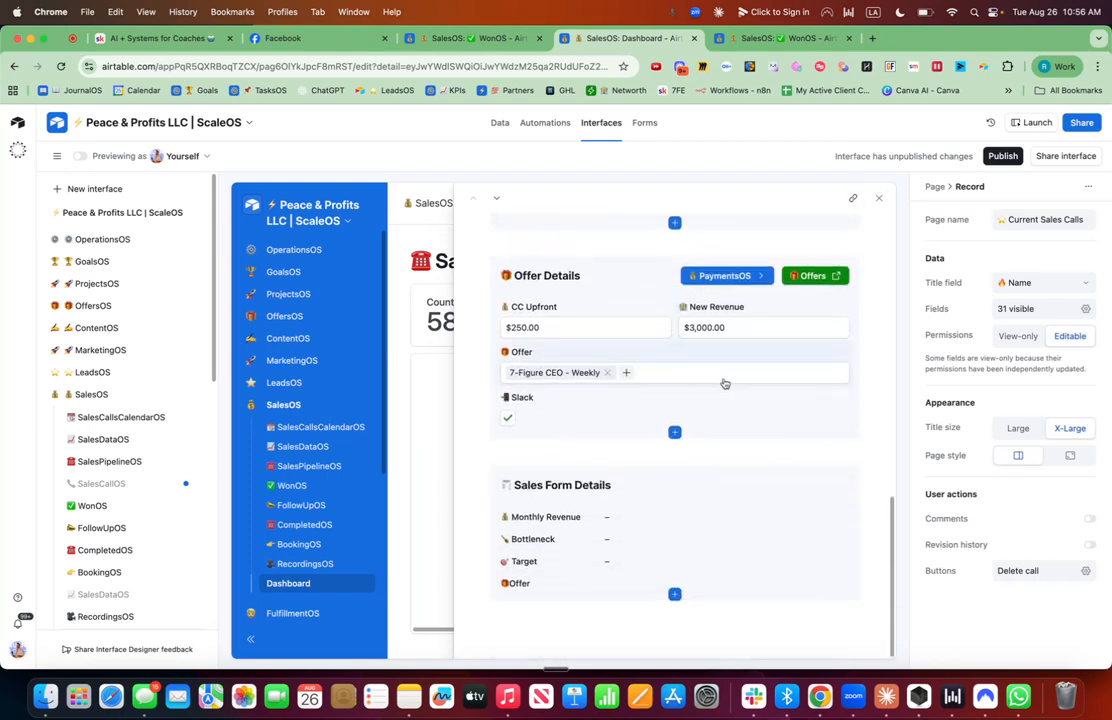
click(877, 199)
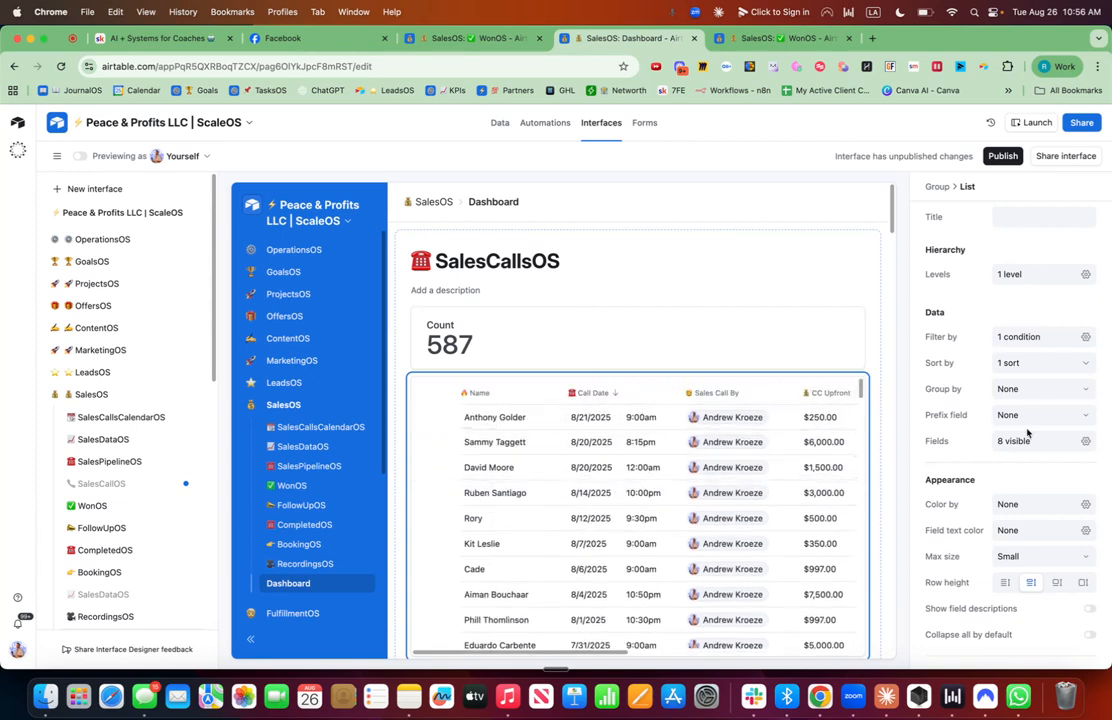
Show the Recording Link, Objection and Slack fields in the list.
click(1085, 441)
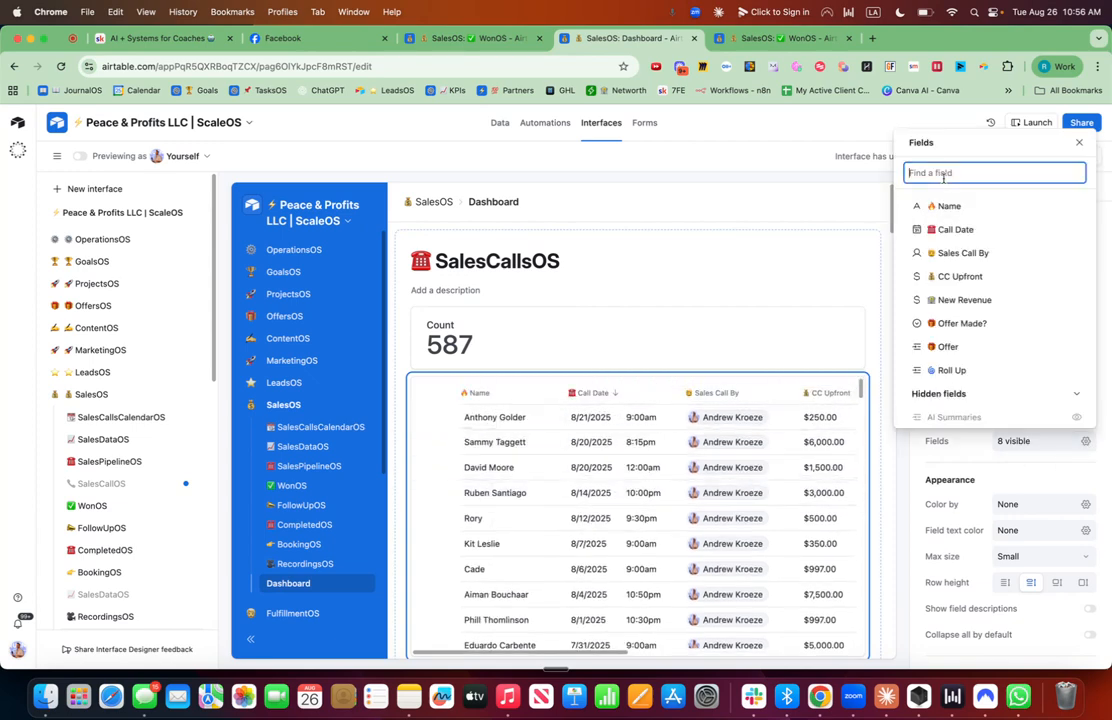
text(recording)
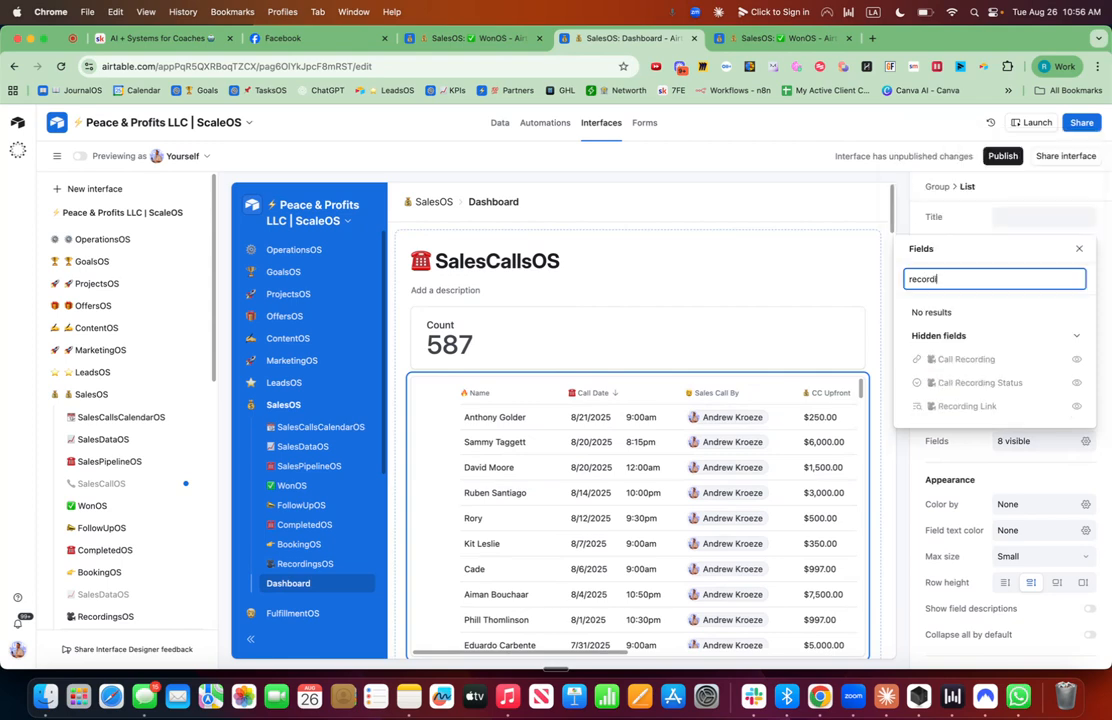
click(1076, 408)
drag(961, 497, 906, 495)
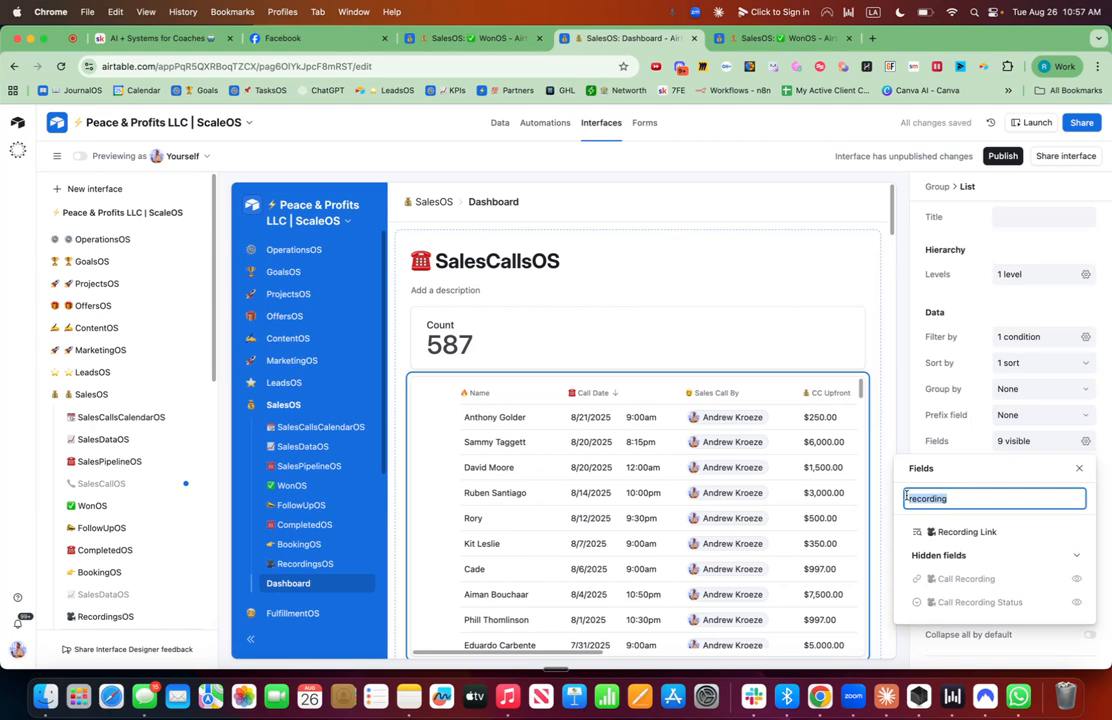
text(obje)
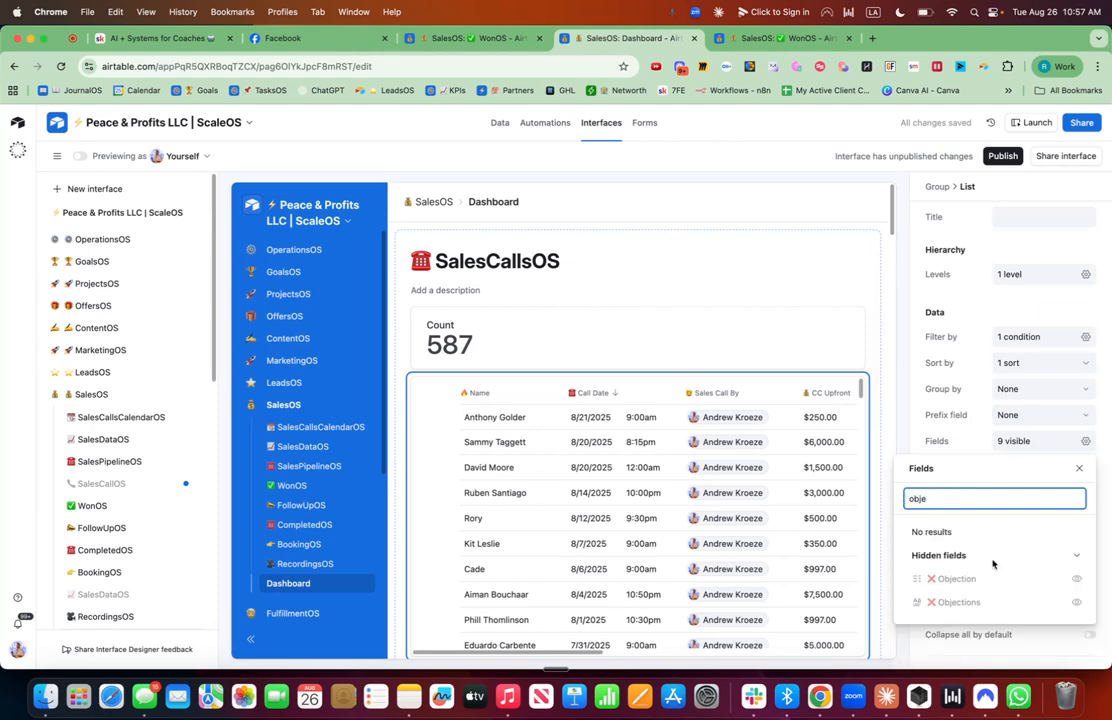
click(1076, 578)
drag(938, 497, 904, 497)
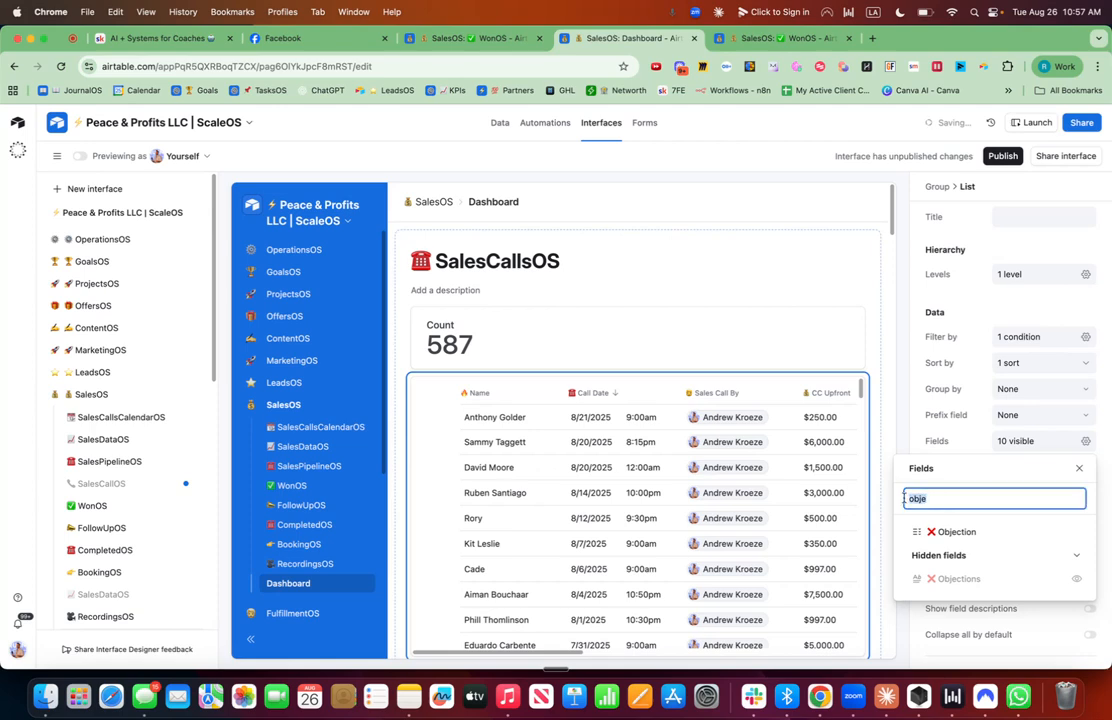
text(slack)
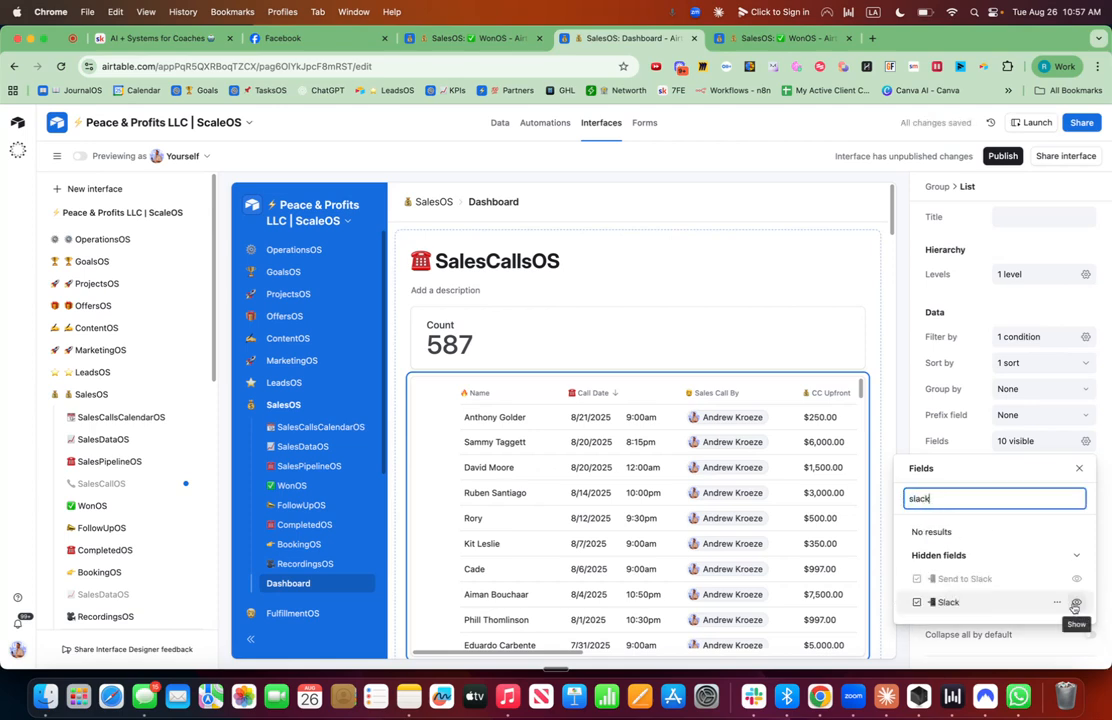
click(1076, 601)
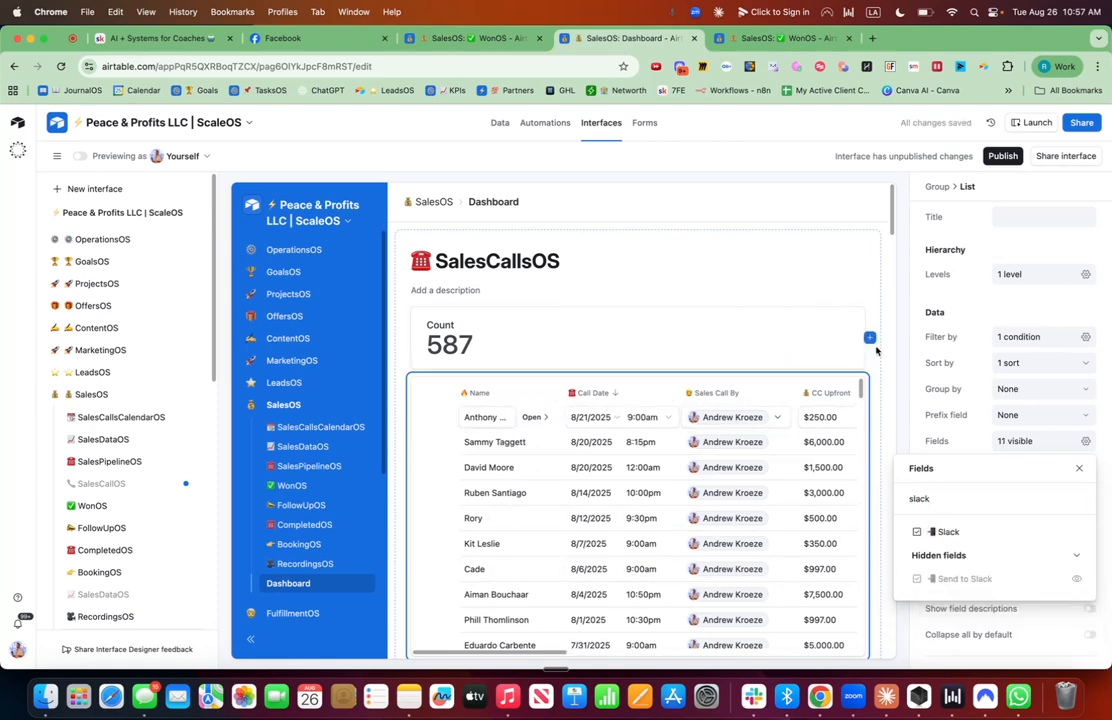
Set the list's maximum size to Large.
click(875, 354)
click(794, 388)
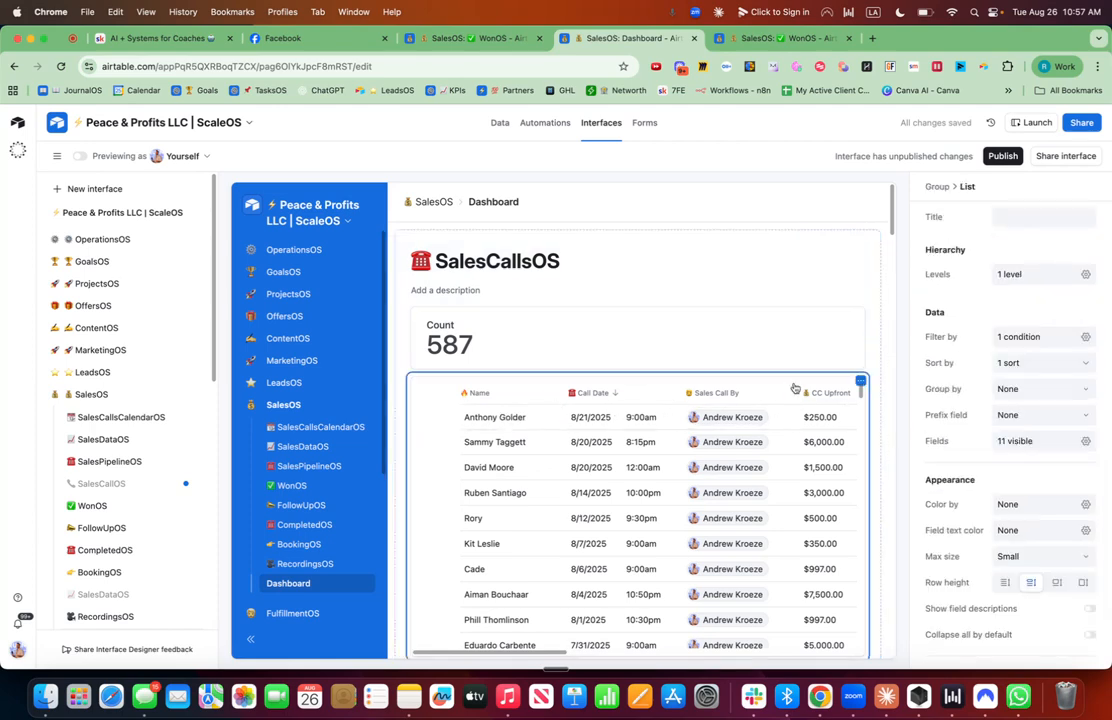
scroll(970, 538, down, 2)
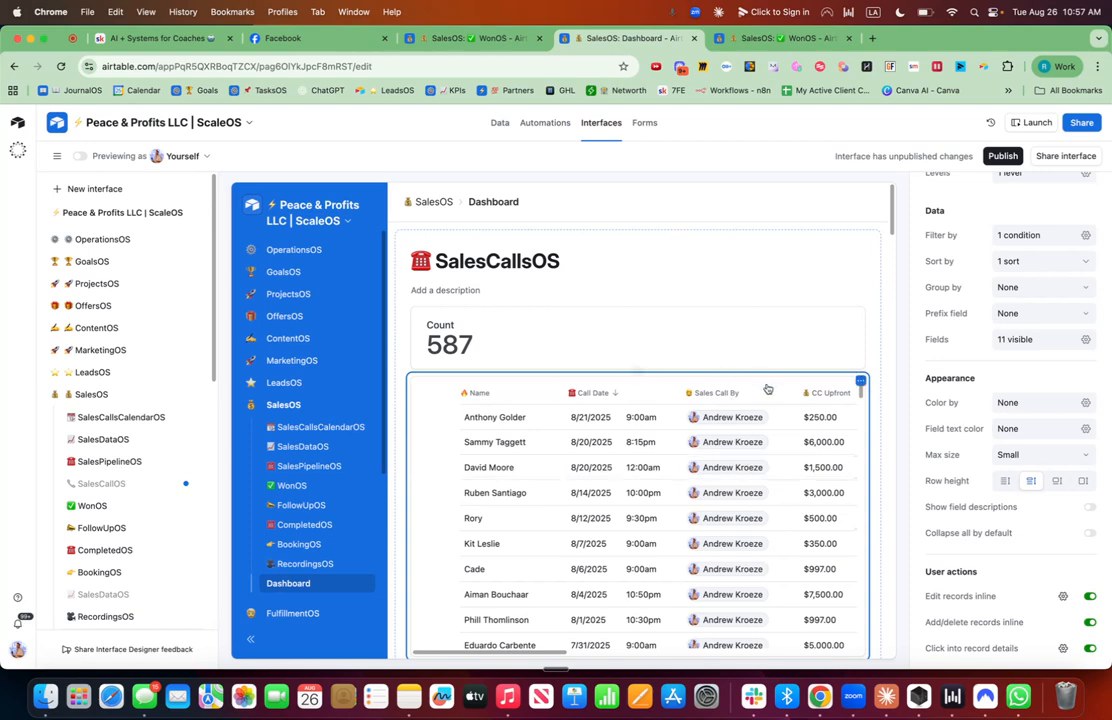
click(768, 390)
click(787, 384)
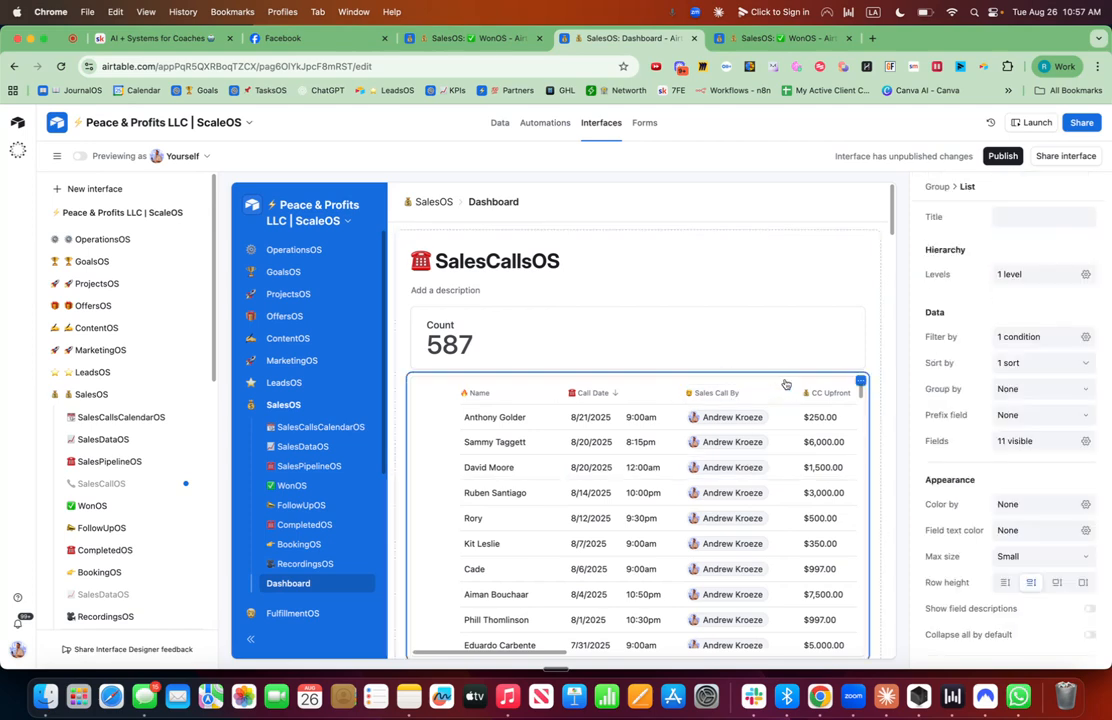
click(1067, 562)
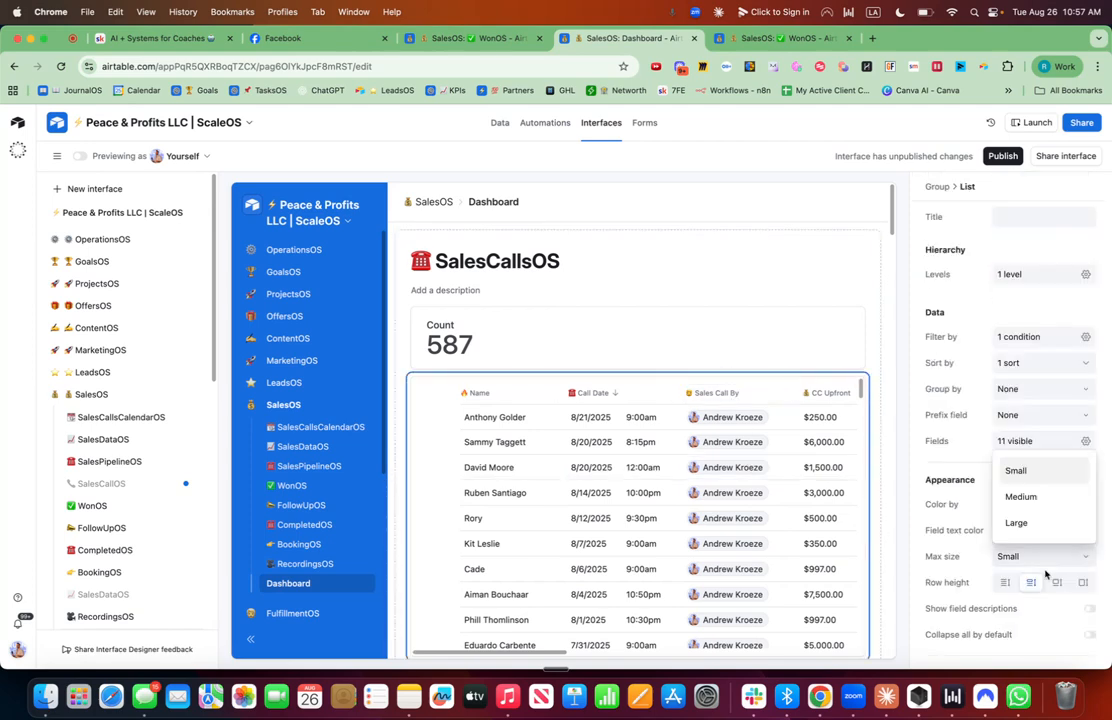
click(1020, 521)
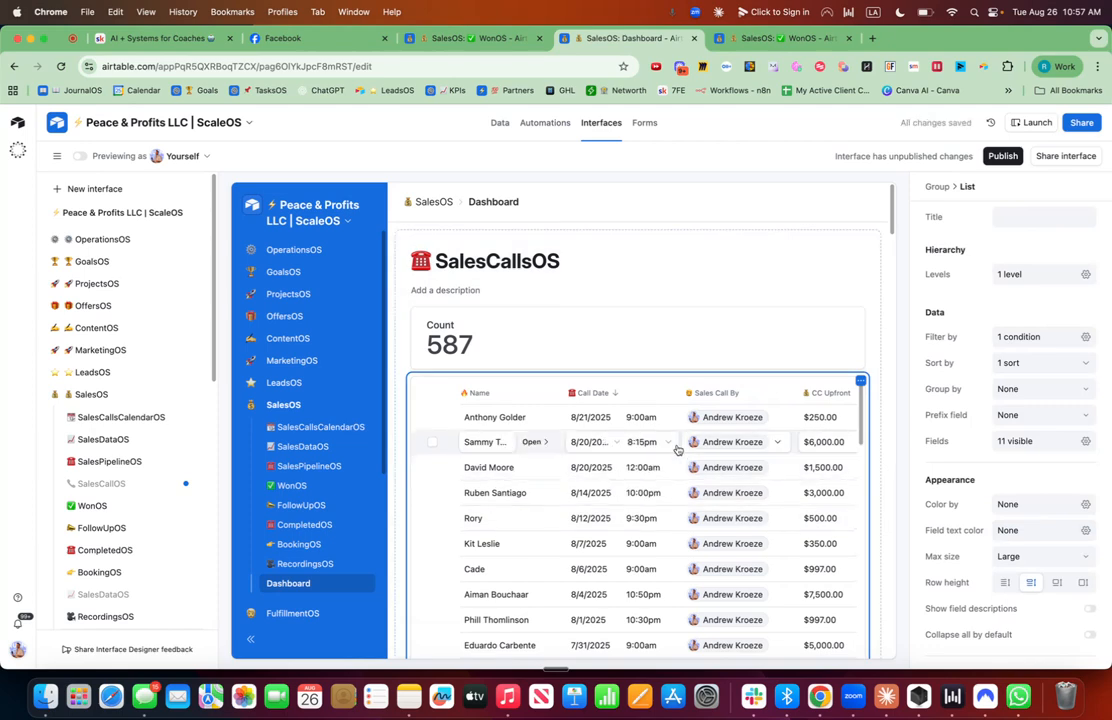
Move the Roll Up field to sit right after Call Date in the list and narrow its column.
click(1086, 446)
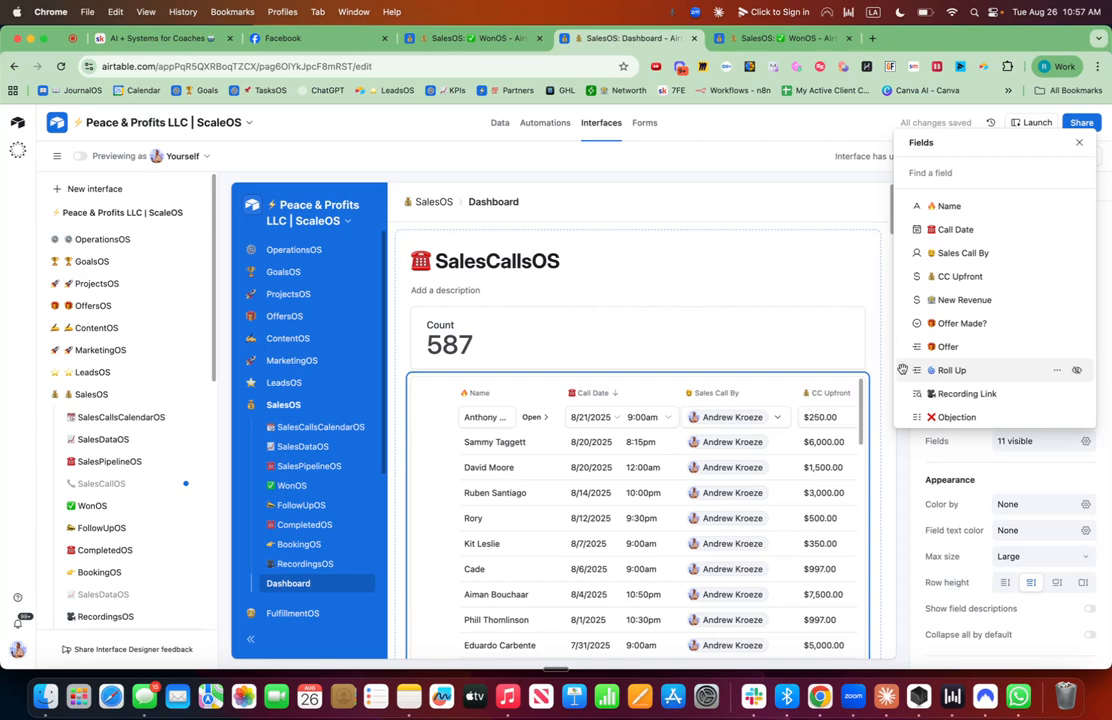
drag(902, 370, 899, 257)
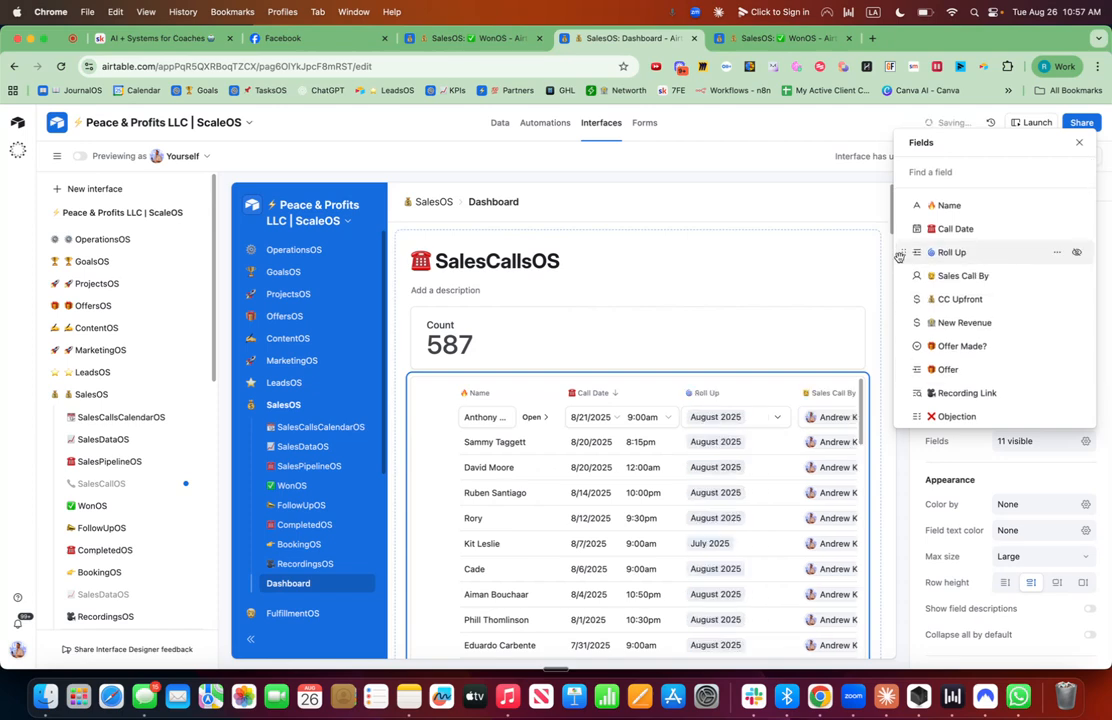
click(775, 399)
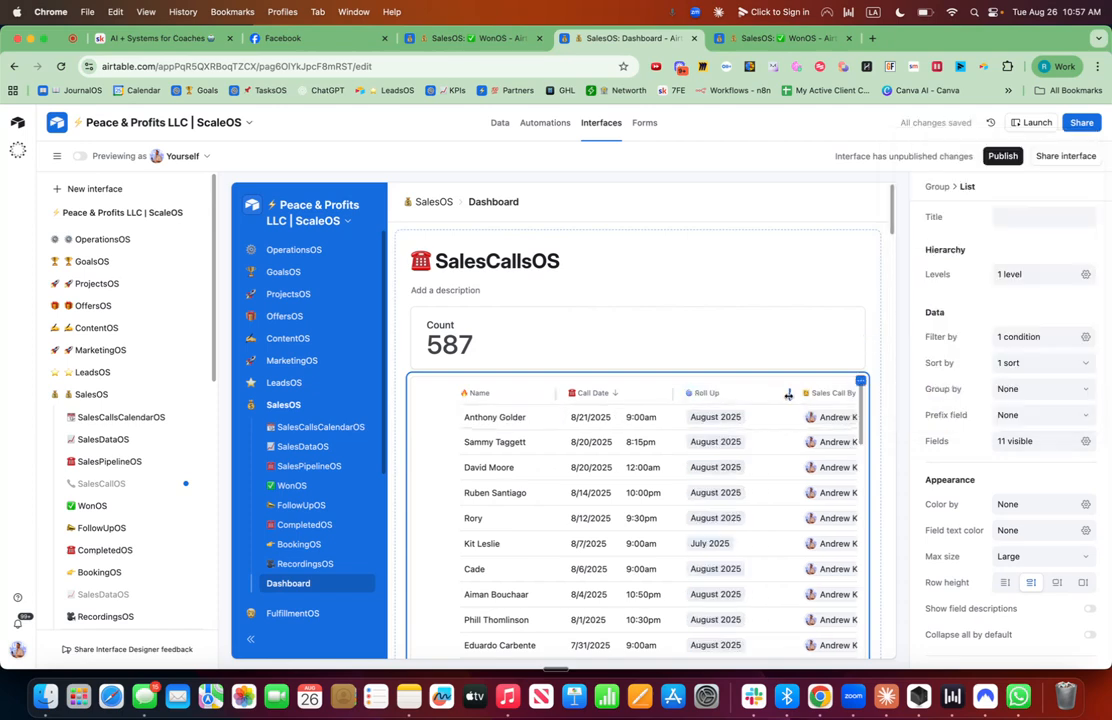
drag(788, 395, 757, 395)
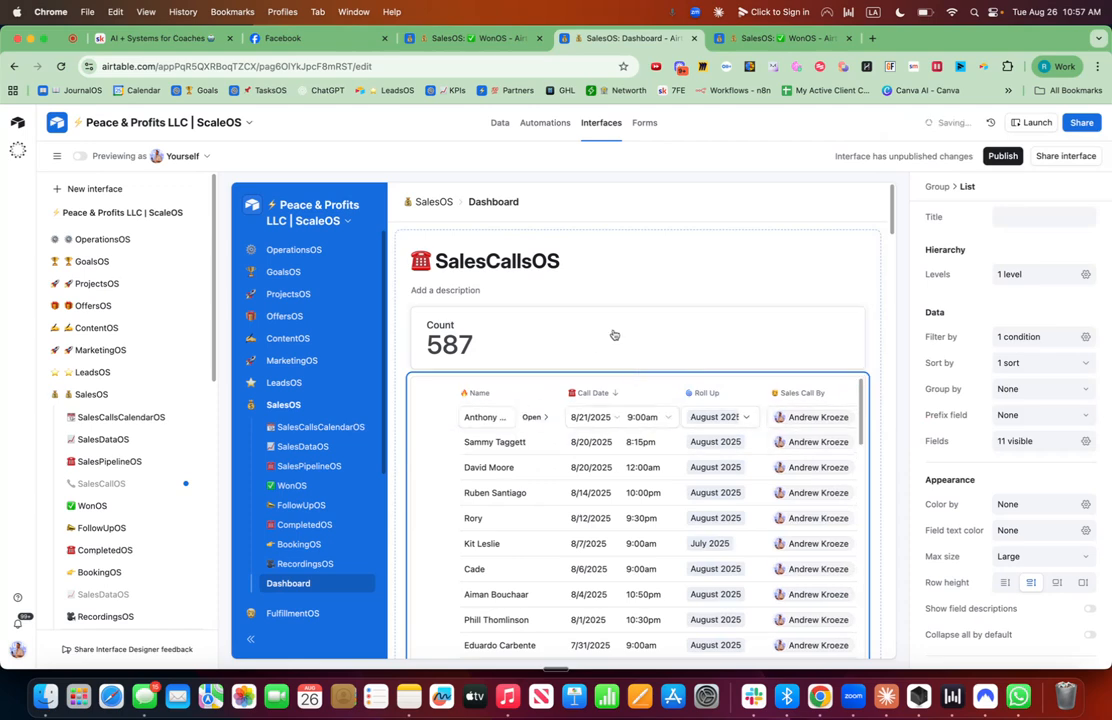
Rename the page title to ✅ WonOS, inserting the check mark emoji before the name.
click(566, 266)
double_click(566, 266)
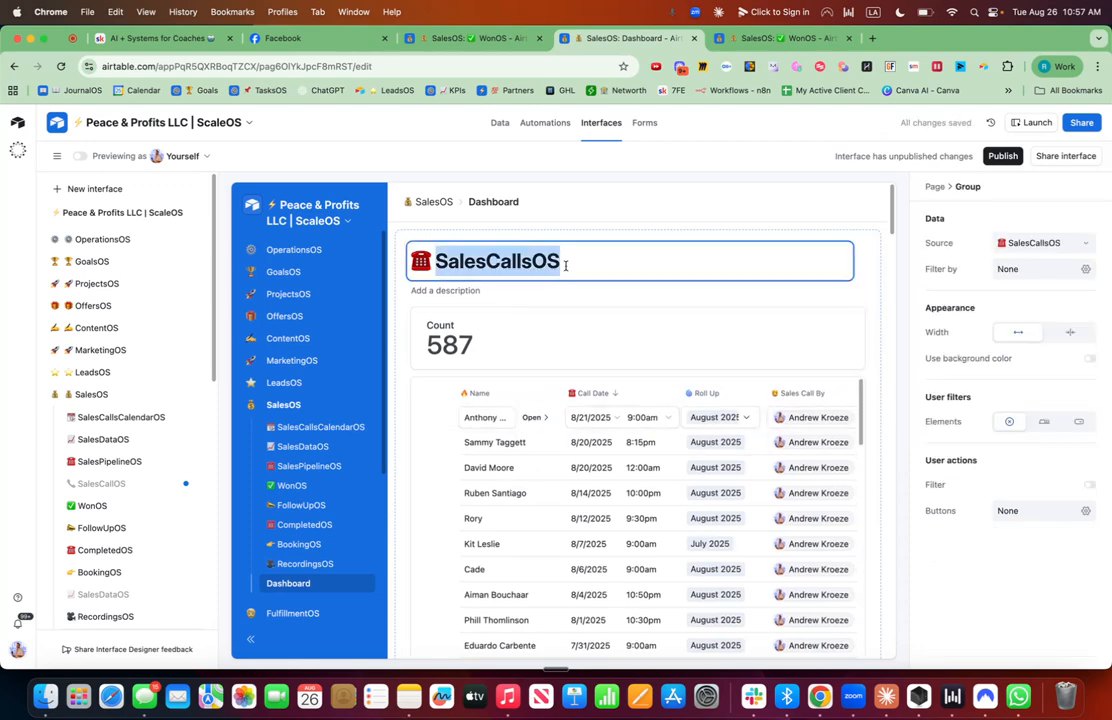
drag(427, 261, 364, 227)
key(ctrl+super+space)
text(ch)
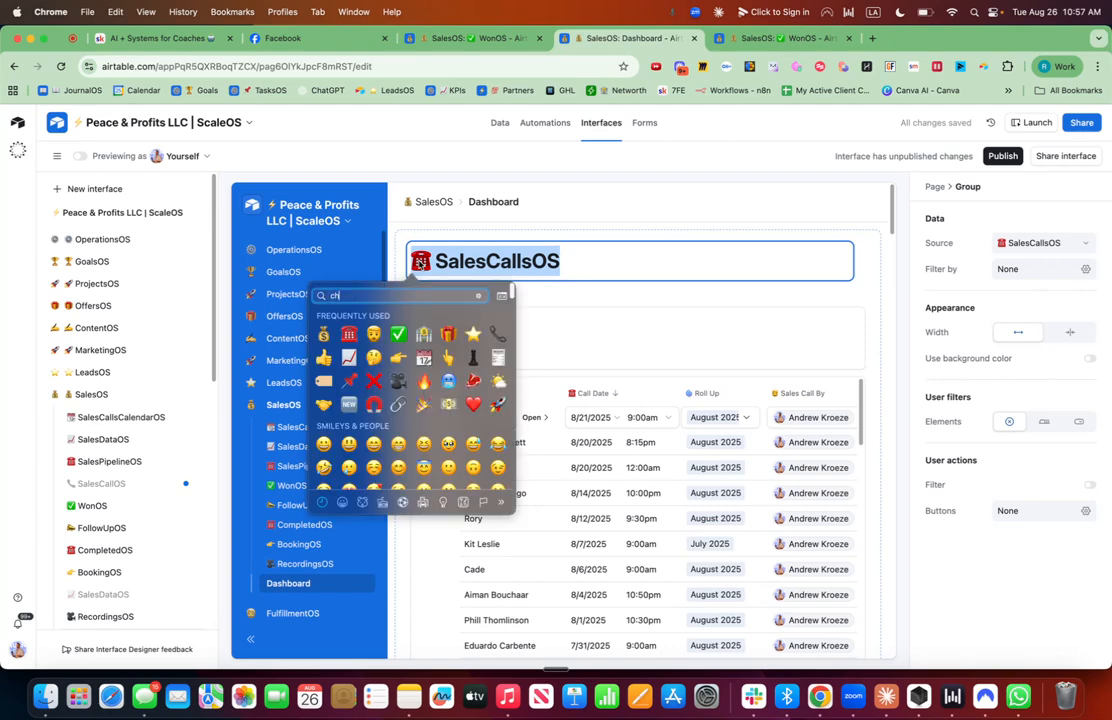
text(ecik)
key(BackSpace)
key(BackSpace)
text(k)
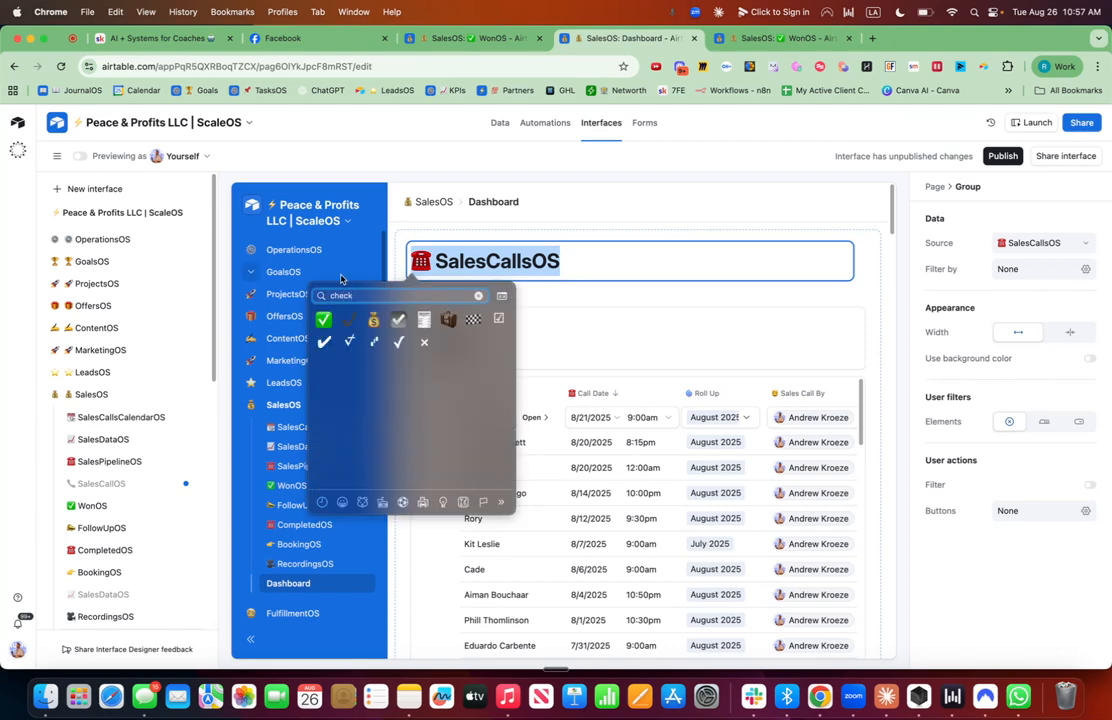
key(Return)
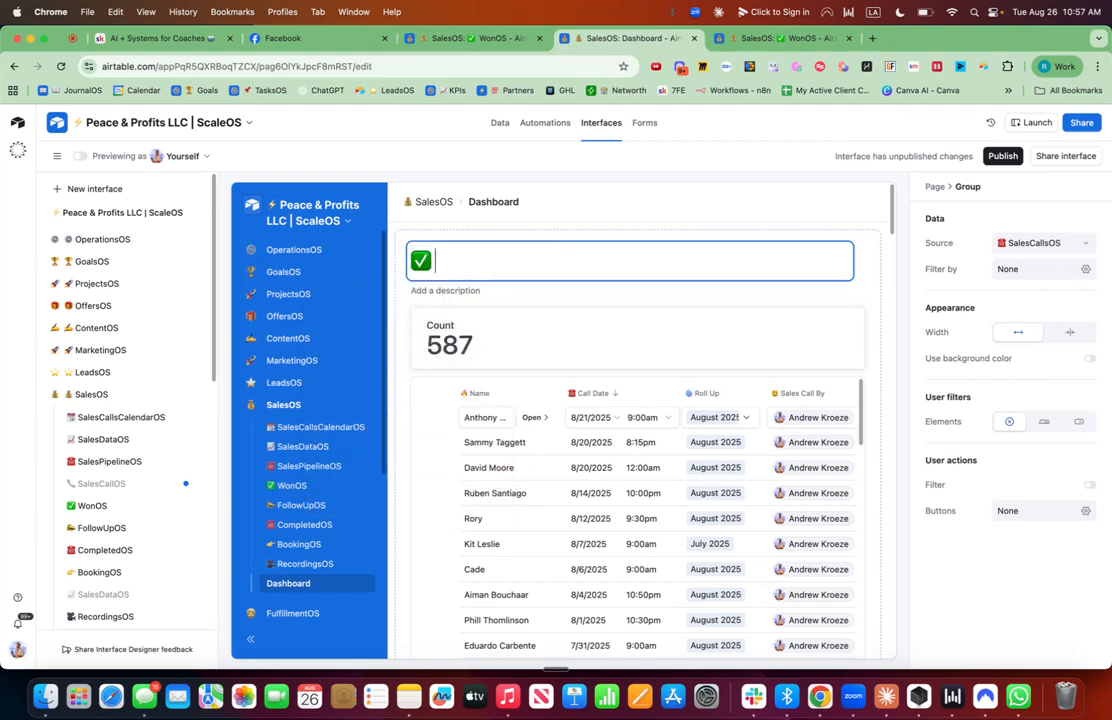
text(WonOS)
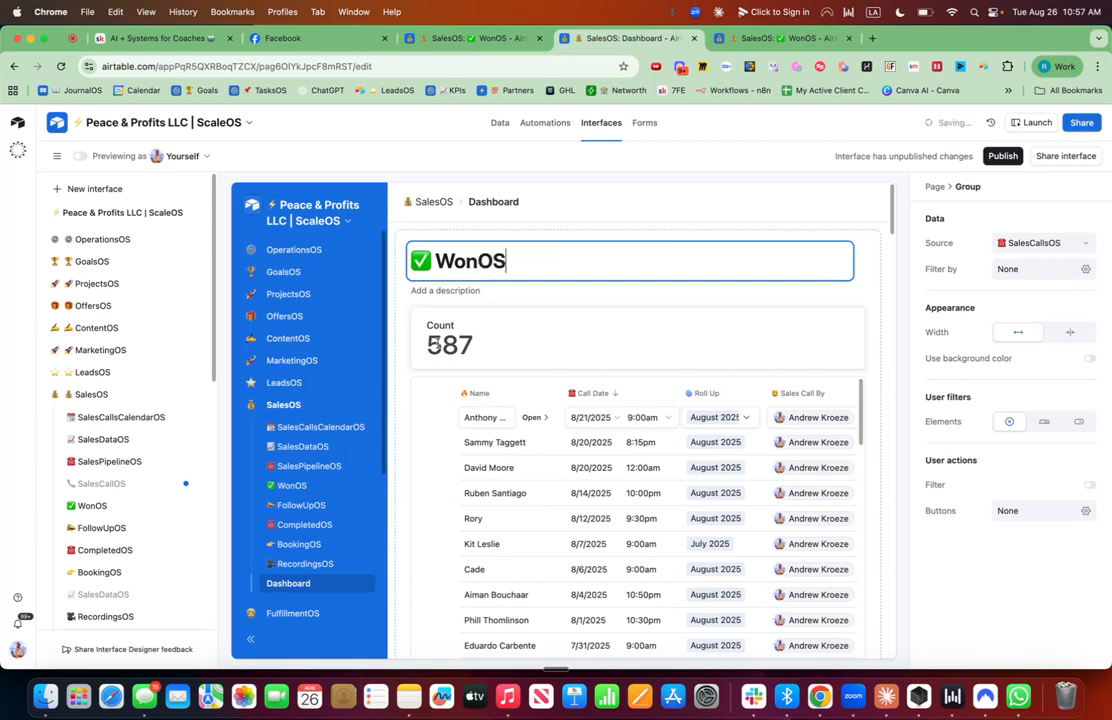
Retitle the count number element as 🏦 New Revenue.
click(618, 343)
click(1030, 218)
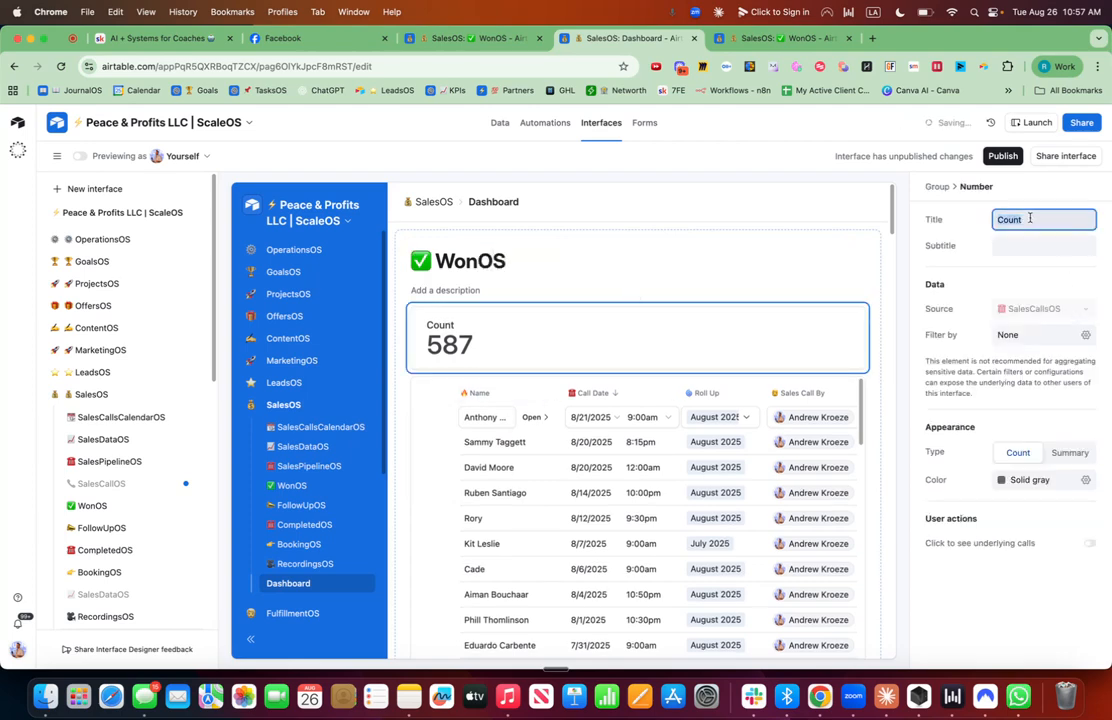
key(ctrl+super+space)
key(Escape)
key(ctrl+super+space)
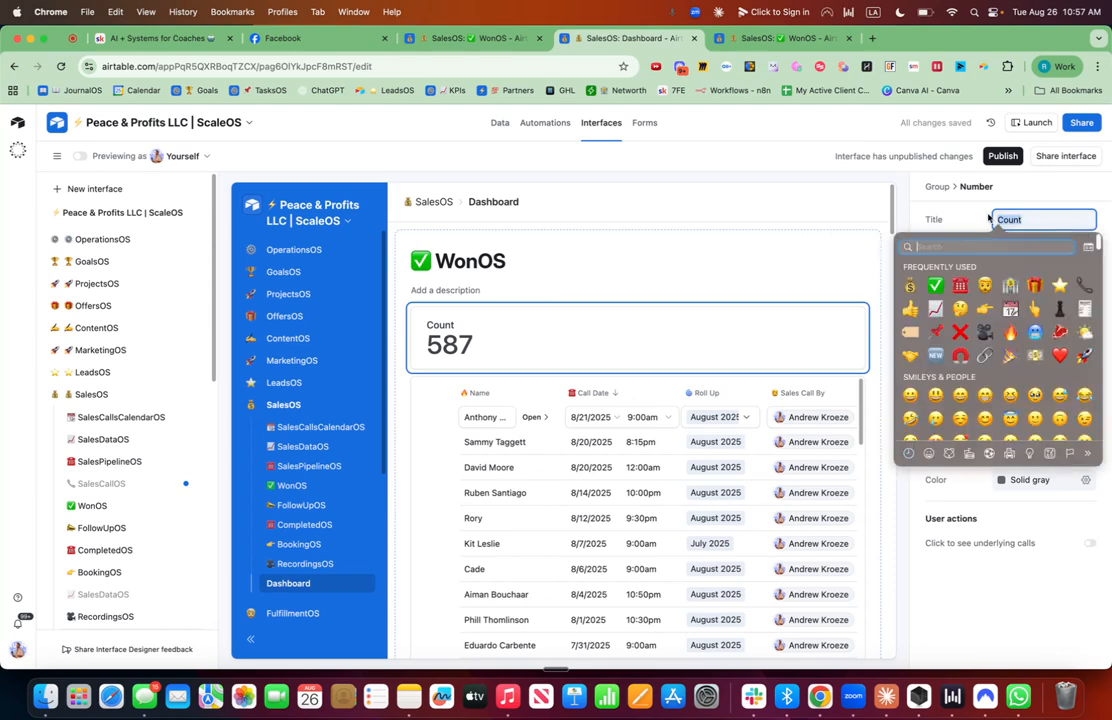
key(Escape)
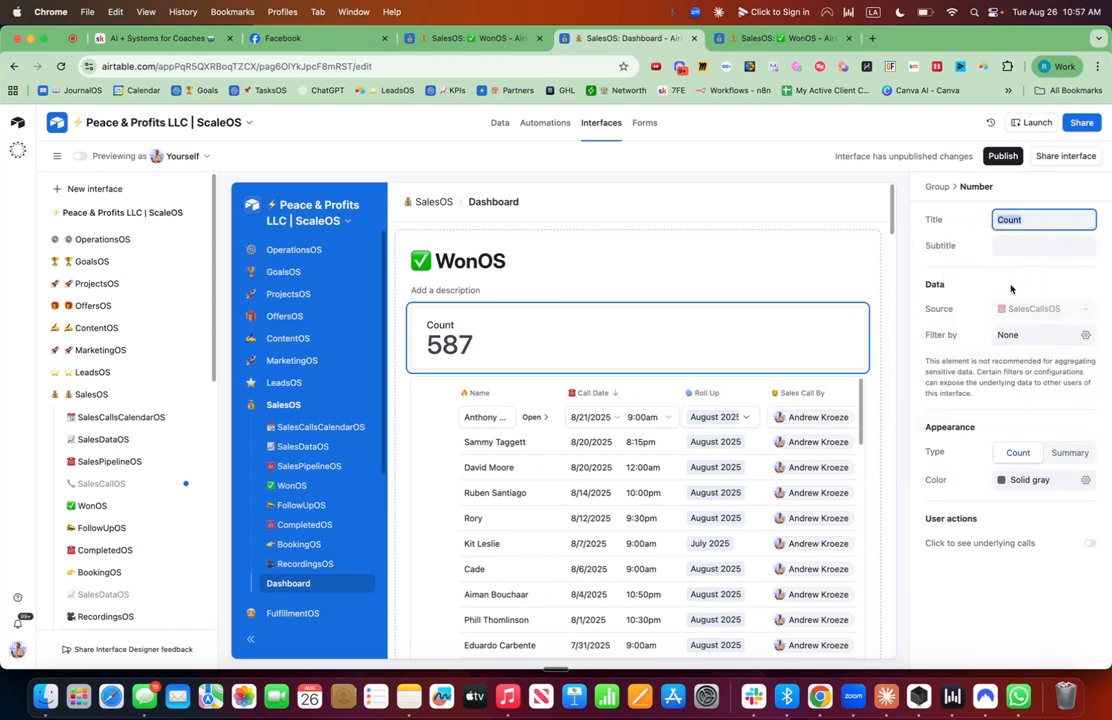
text(enue)
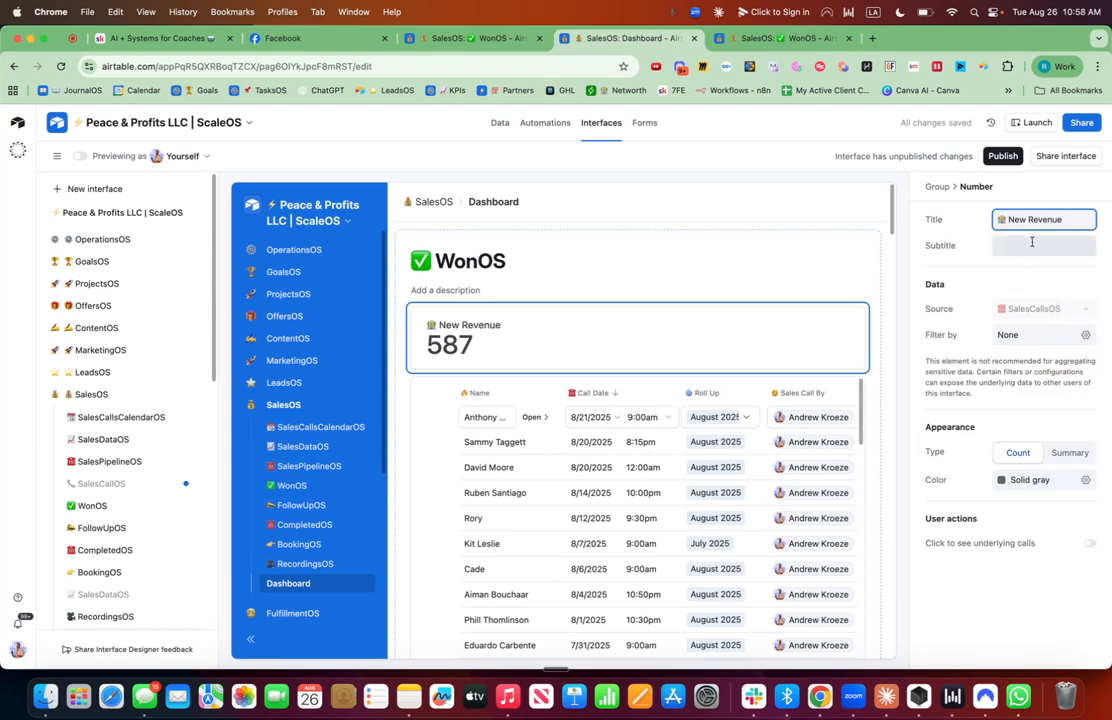
Switch the number element to Summary showing the Sum of the New Revenue field.
click(1069, 453)
click(1048, 481)
text(new)
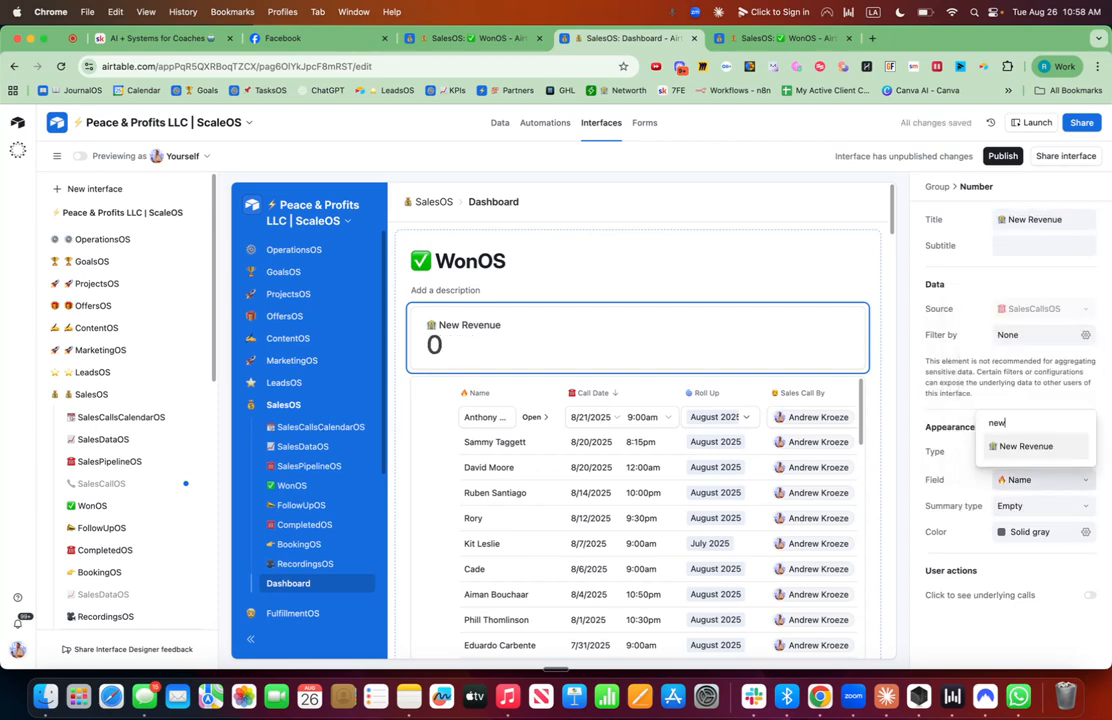
click(1030, 449)
click(1040, 506)
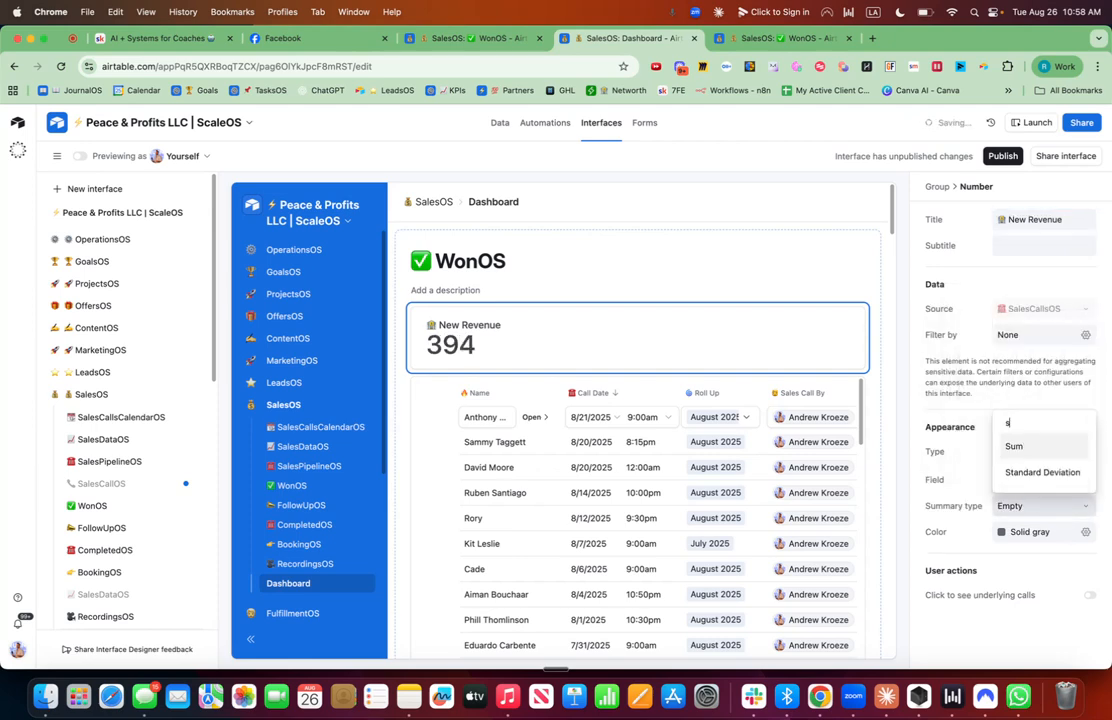
text(sum)
click(1024, 484)
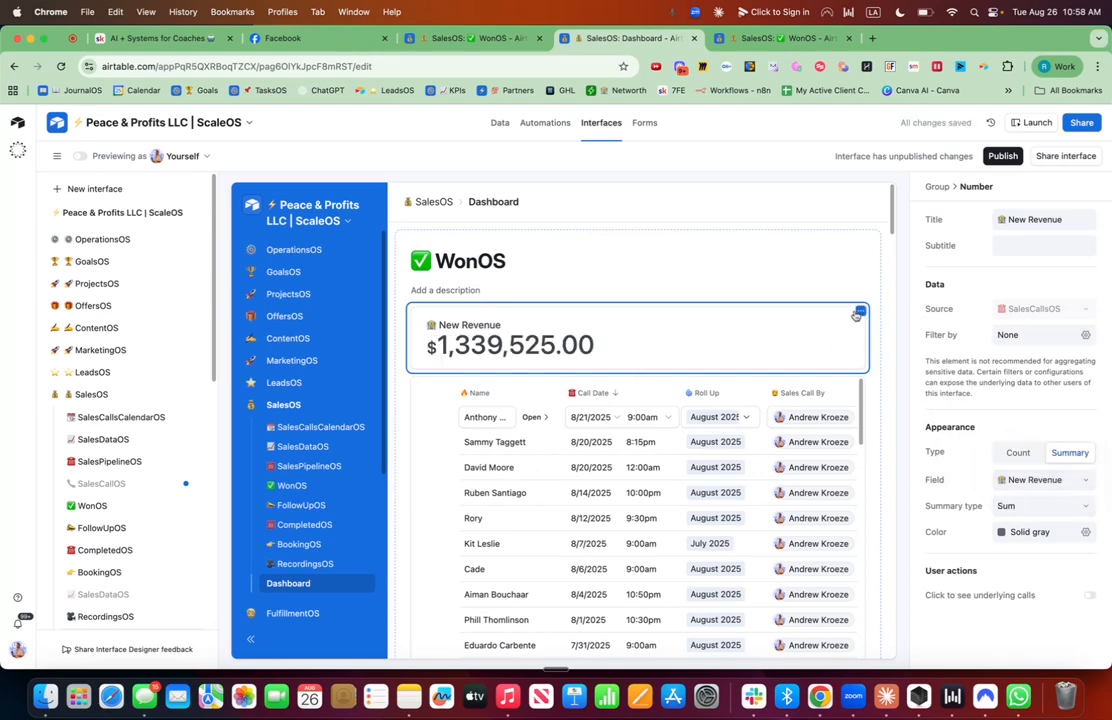
Duplicate the New Revenue number element and title the copy 💰 CC Upfront.
click(858, 312)
click(822, 341)
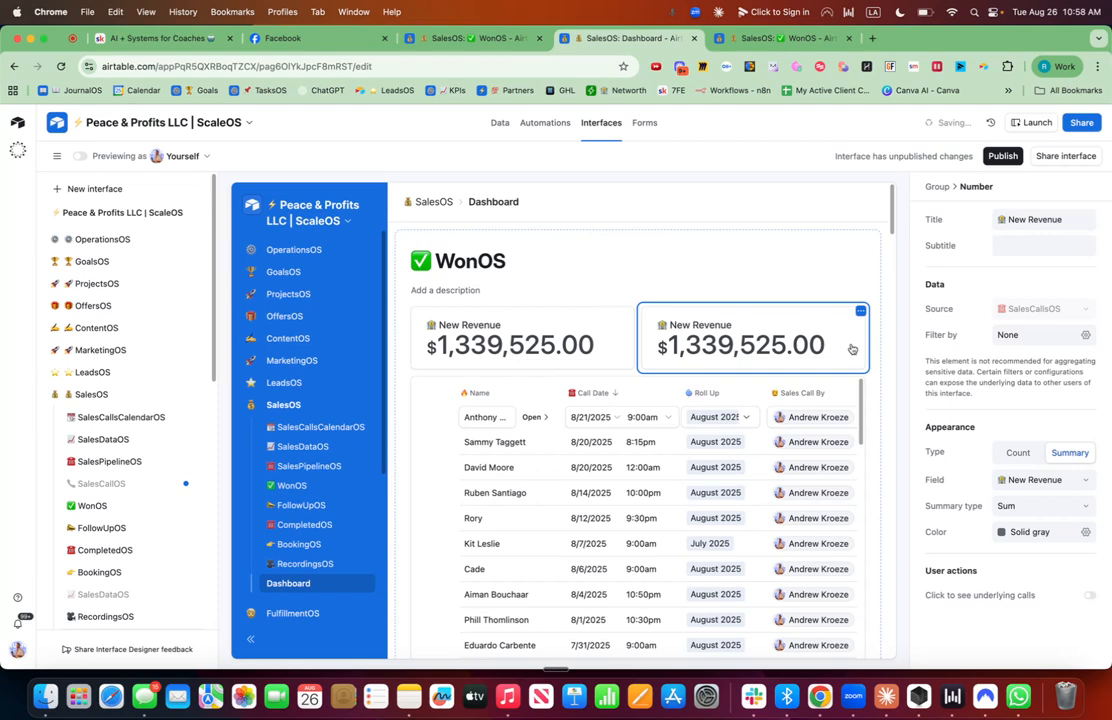
click(1065, 220)
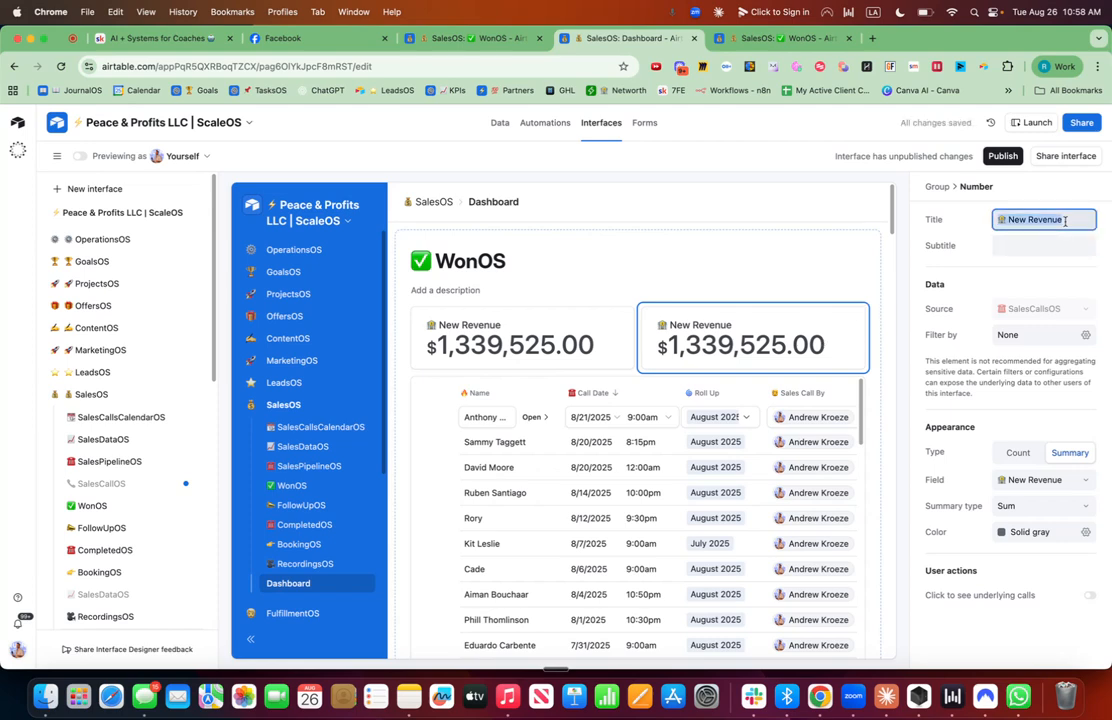
key(ctrl+super+space)
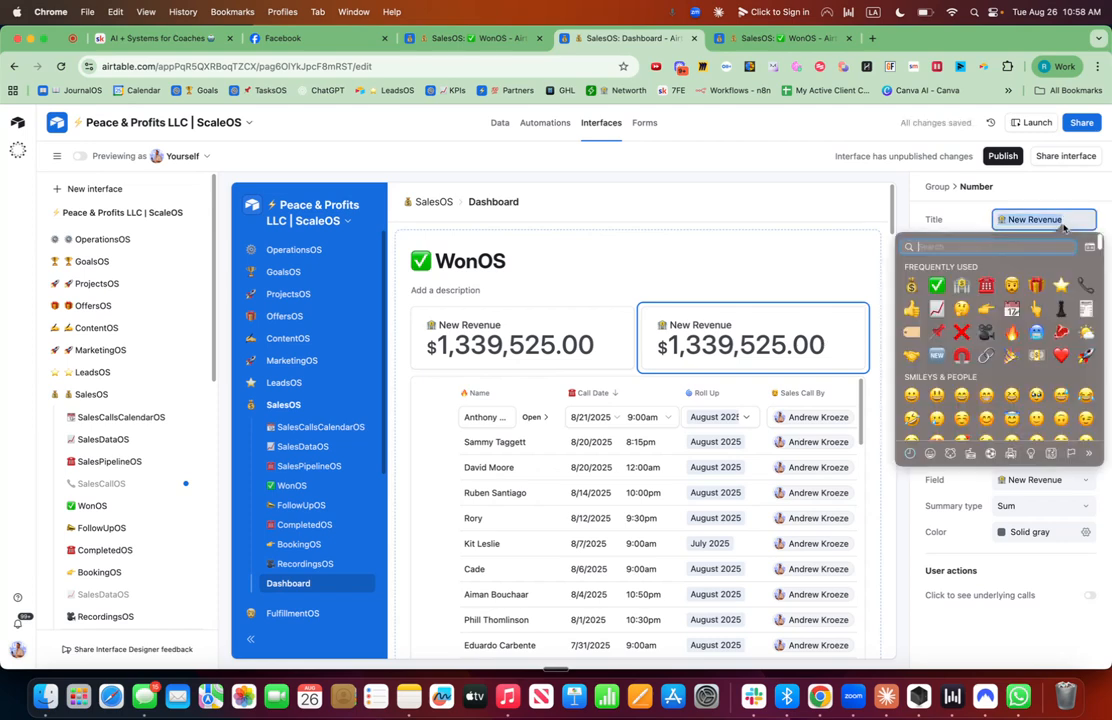
click(910, 286)
text(Cash)
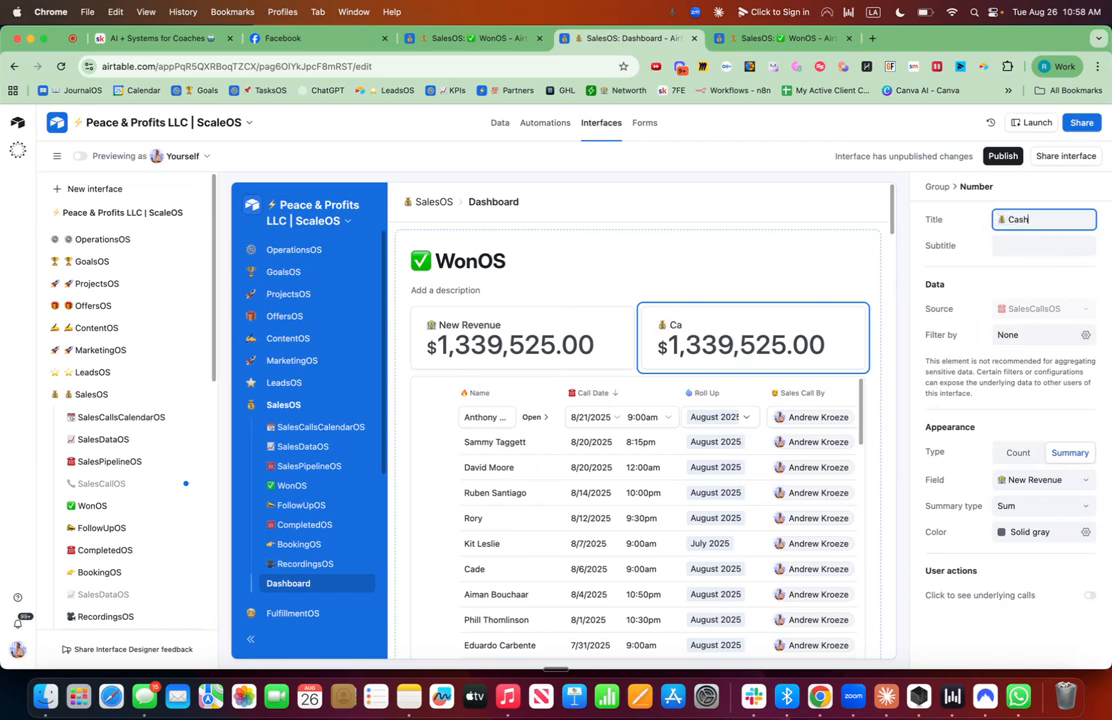
text( Colect)
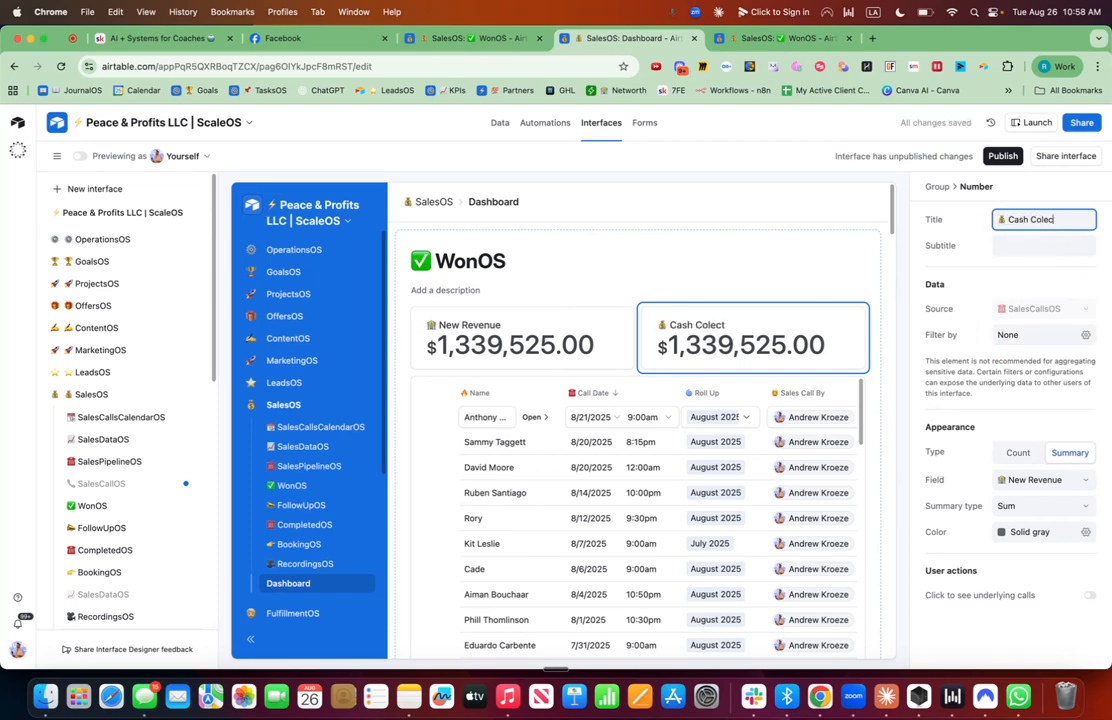
key(BackSpace)
key(BackSpace)
key(BackSpace)
key(BackSpace)
key(BackSpace)
key(BackSpace)
key(BackSpace)
key(BackSpace)
text(C Up)
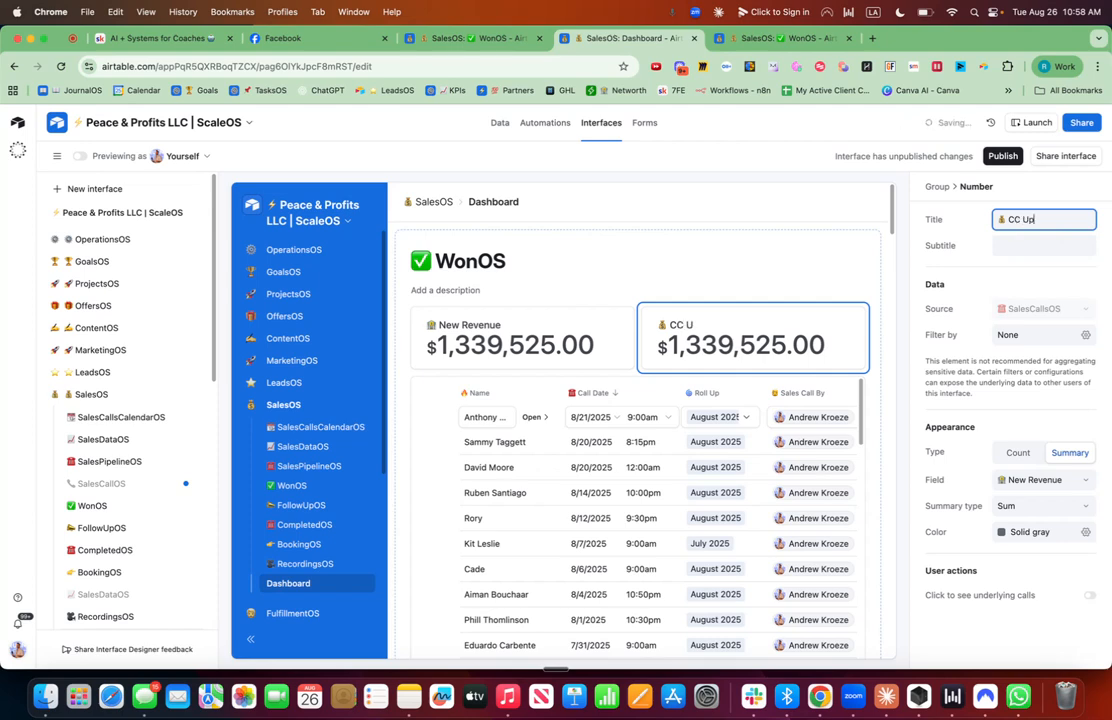
text(front)
Filter the CC Upfront element to records where Result is Sale.
click(1085, 334)
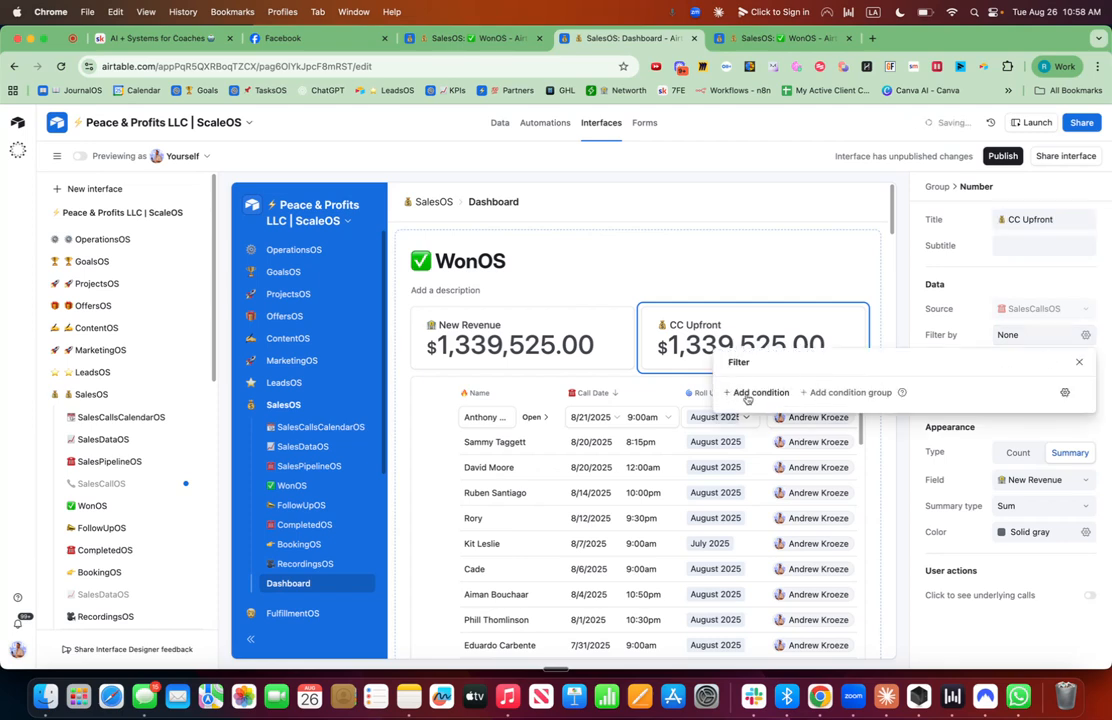
click(749, 393)
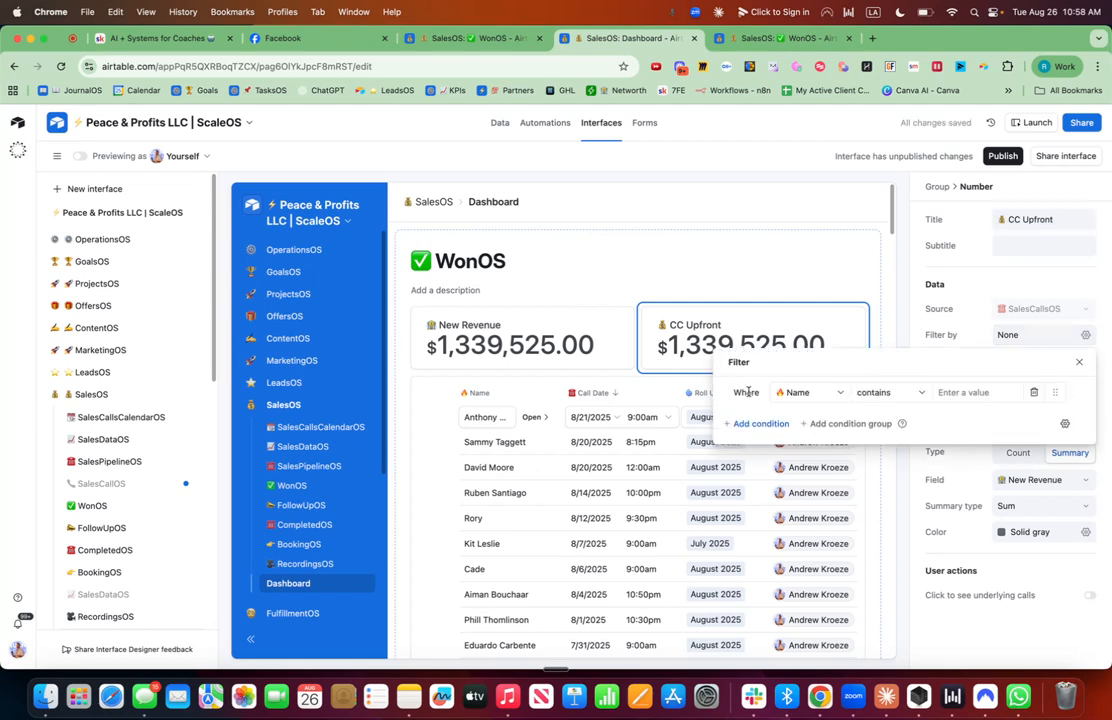
click(812, 392)
text(sta)
key(BackSpace)
key(BackSpace)
key(BackSpace)
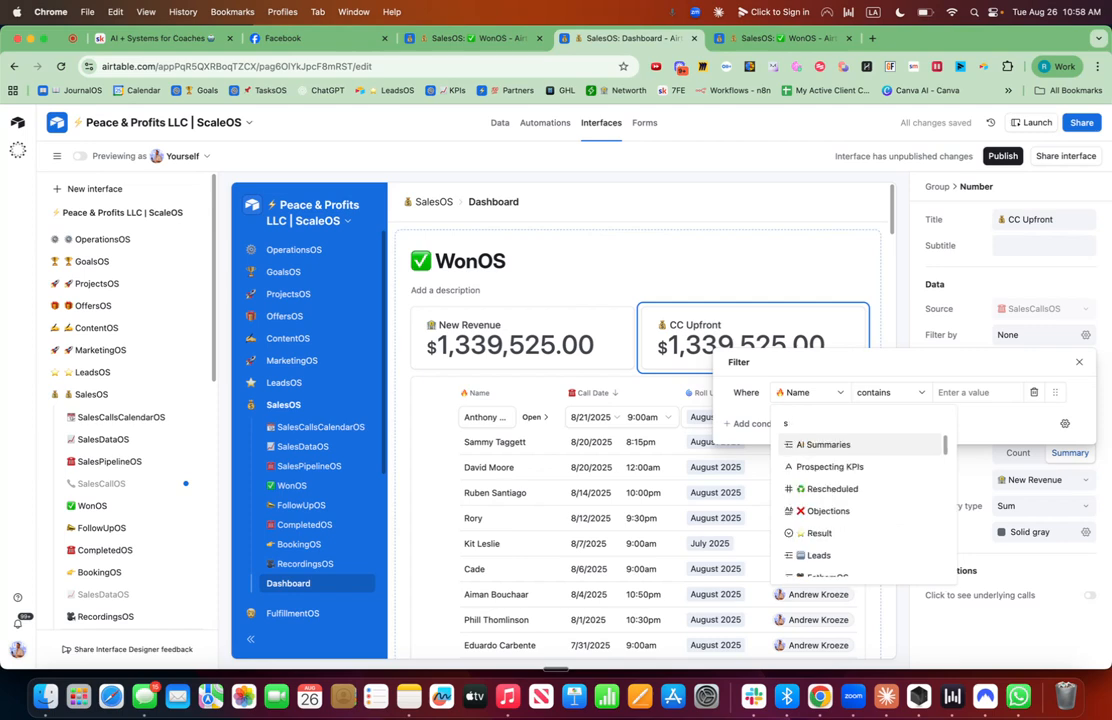
text(res)
click(819, 466)
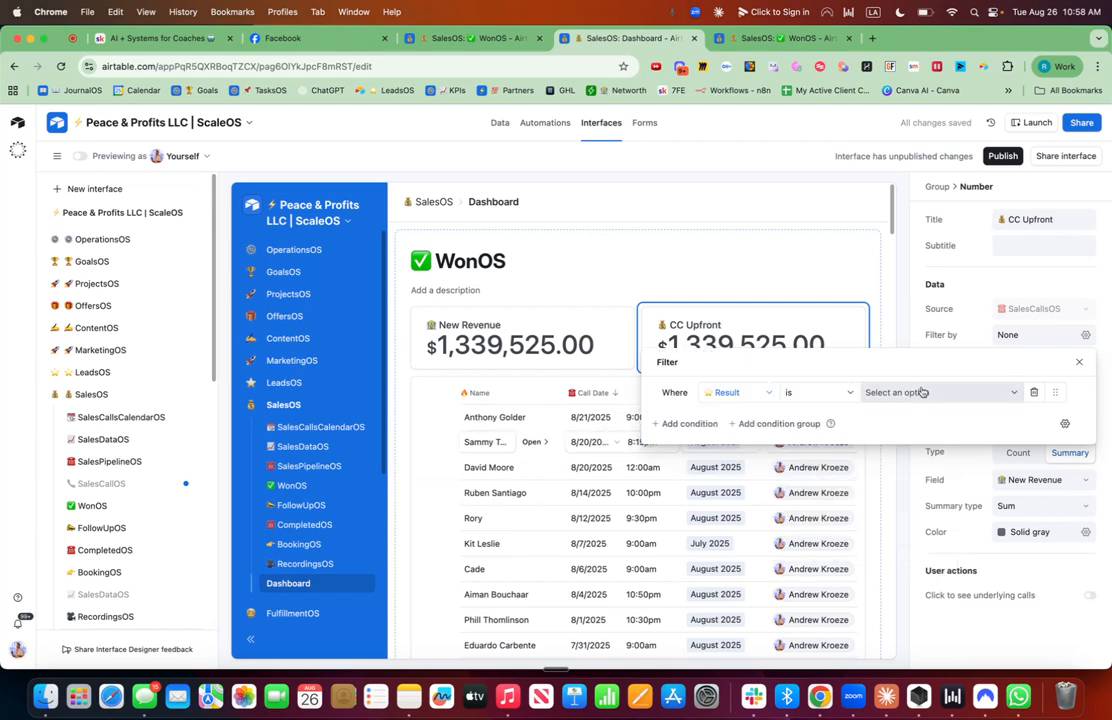
click(900, 392)
click(900, 543)
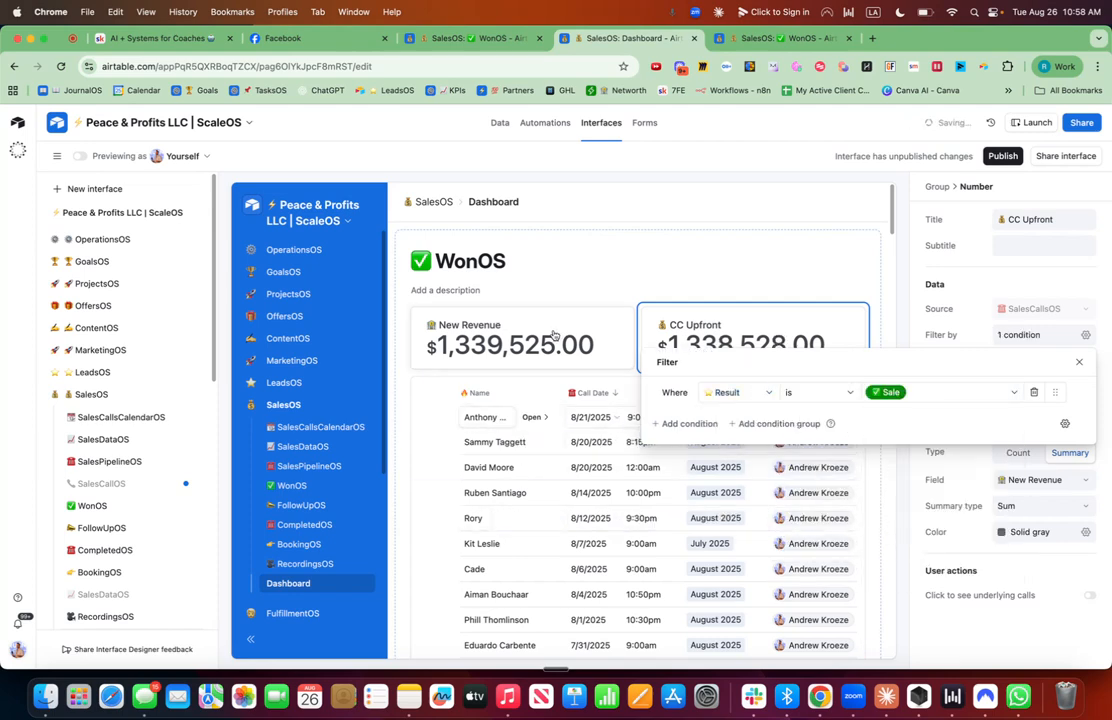
Filter the New Revenue element to records where Result is Sale.
click(490, 322)
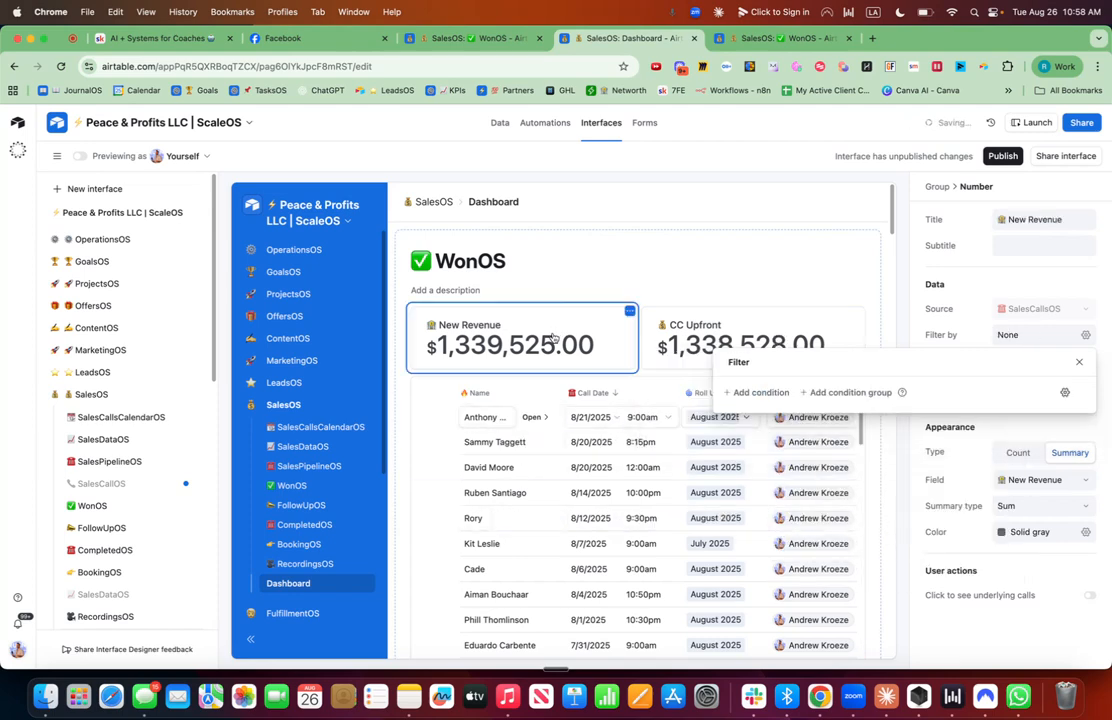
click(765, 392)
click(819, 394)
text(resul)
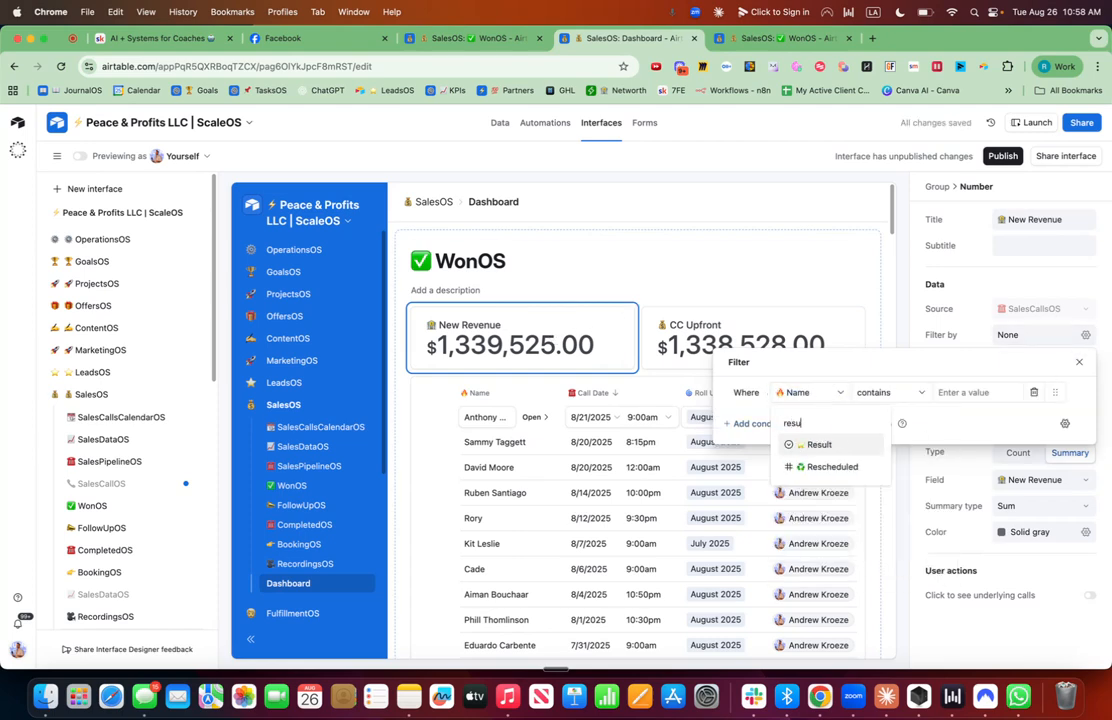
click(808, 445)
click(905, 392)
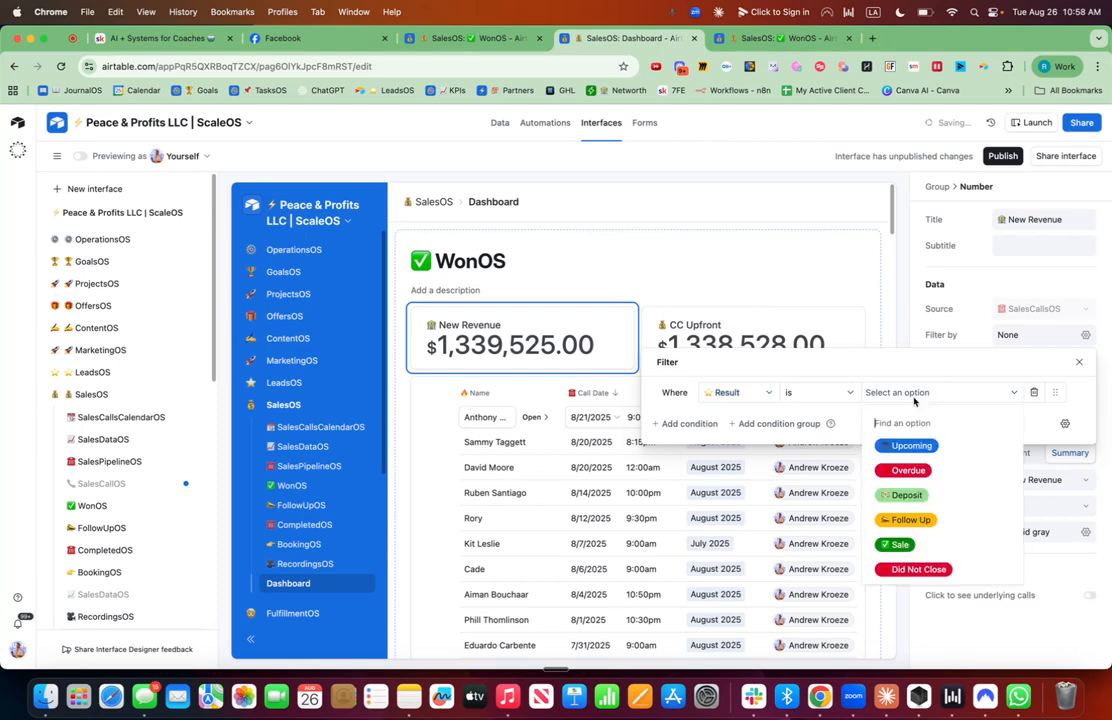
click(906, 545)
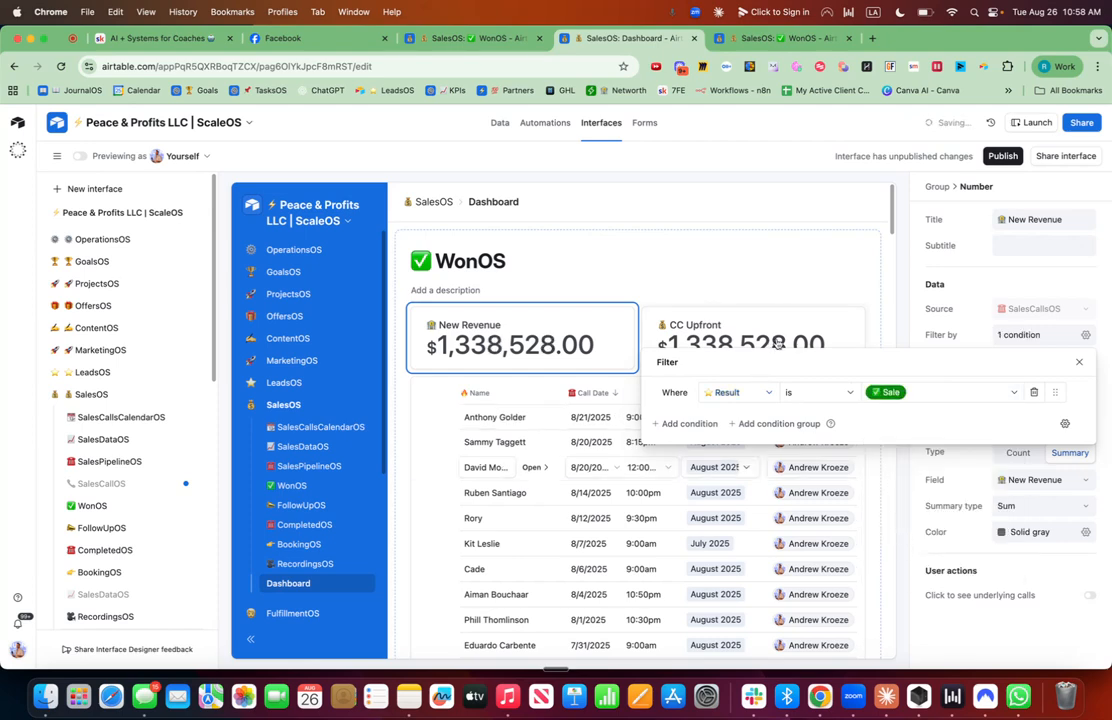
Change the CC Upfront element's summarized field to CC Upfront.
click(678, 312)
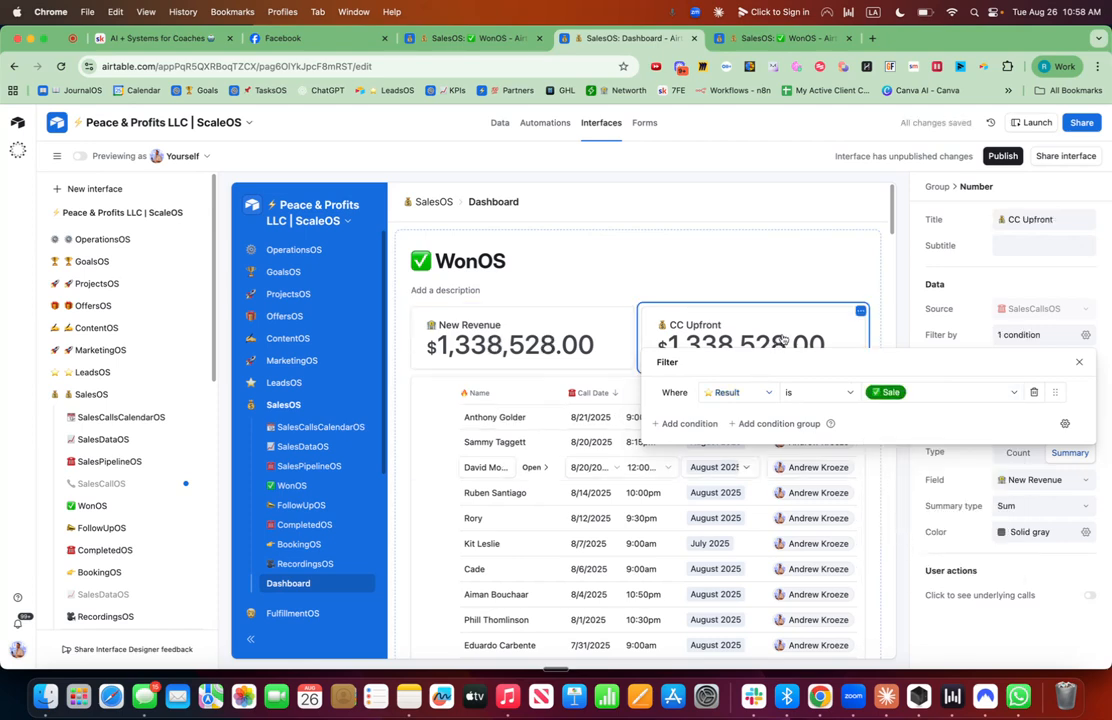
click(1086, 337)
click(1087, 337)
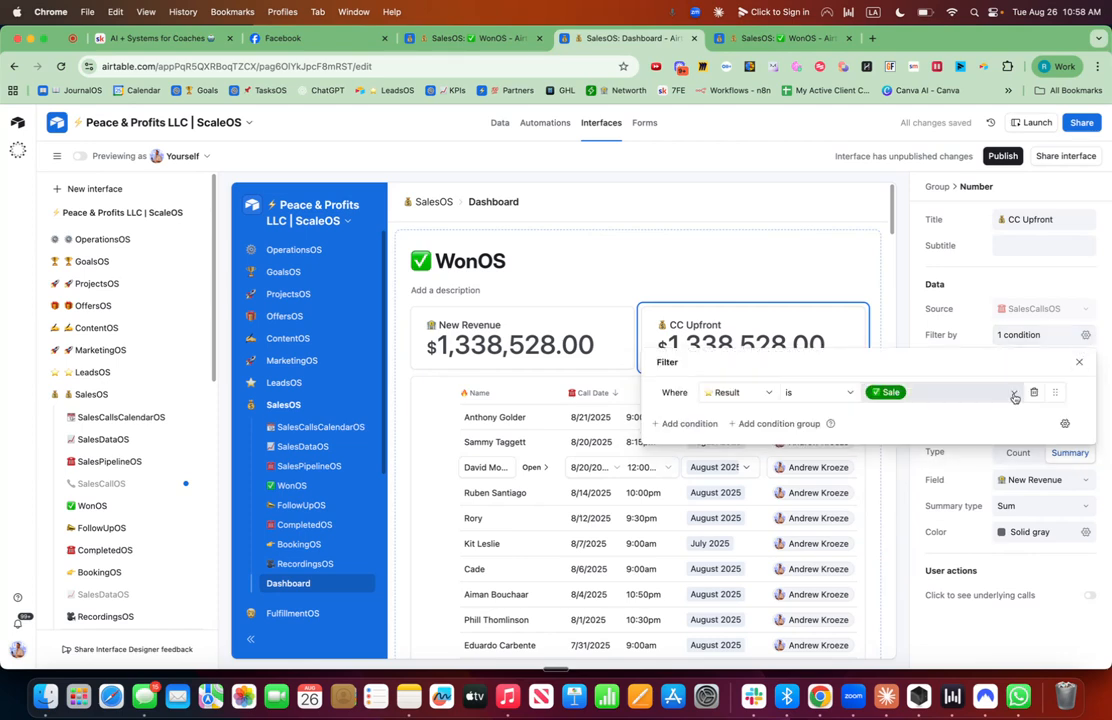
click(1086, 337)
click(1060, 480)
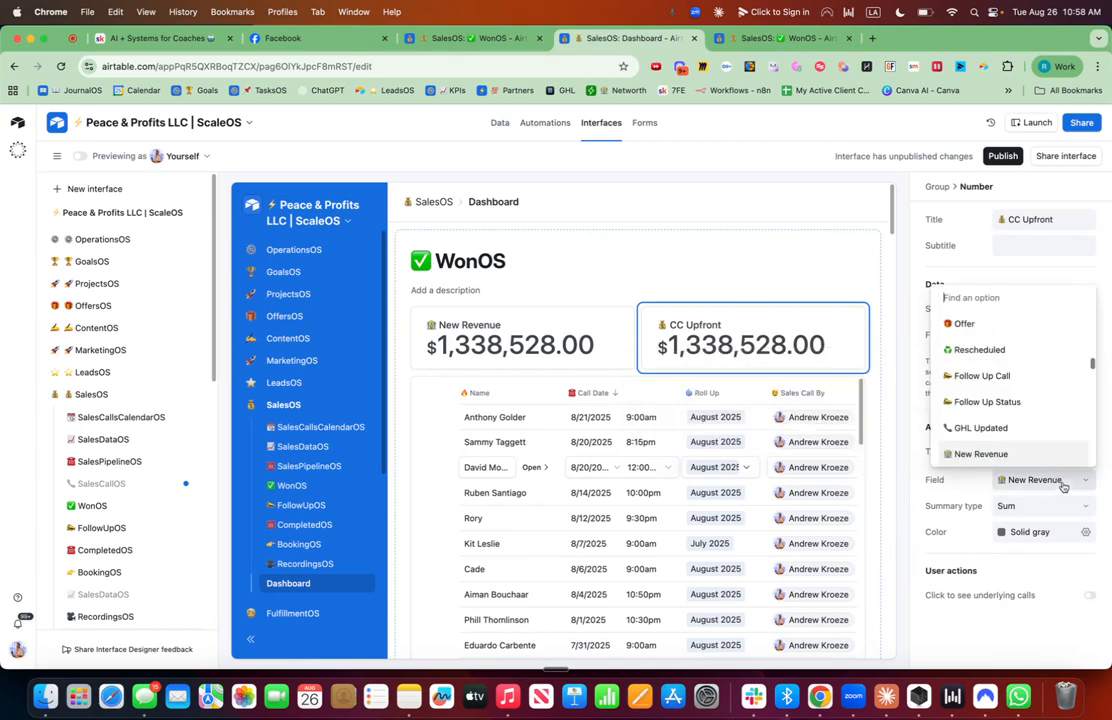
text(cash)
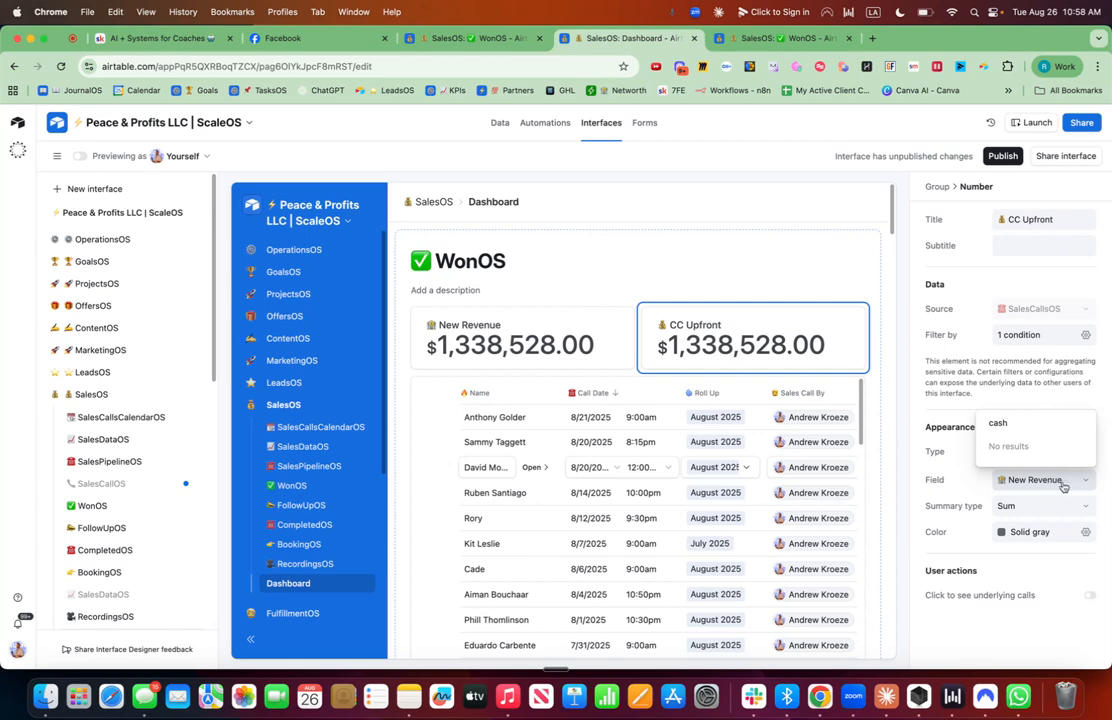
key(BackSpace)
key(BackSpace)
key(BackSpace)
text(cc)
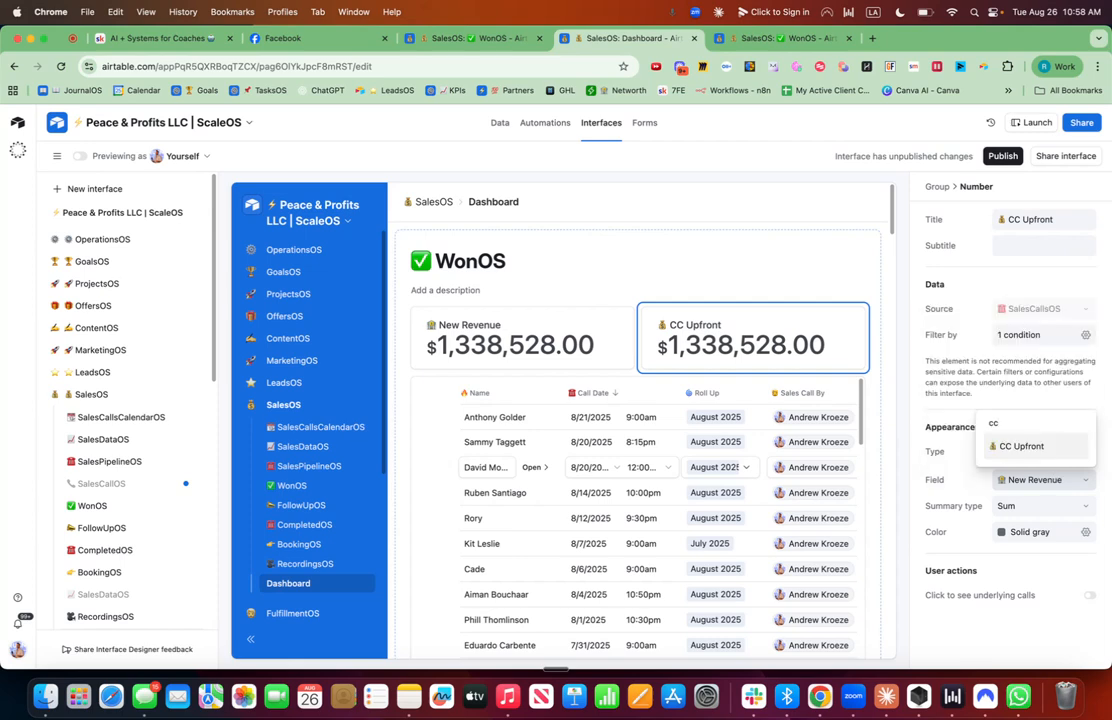
click(1020, 446)
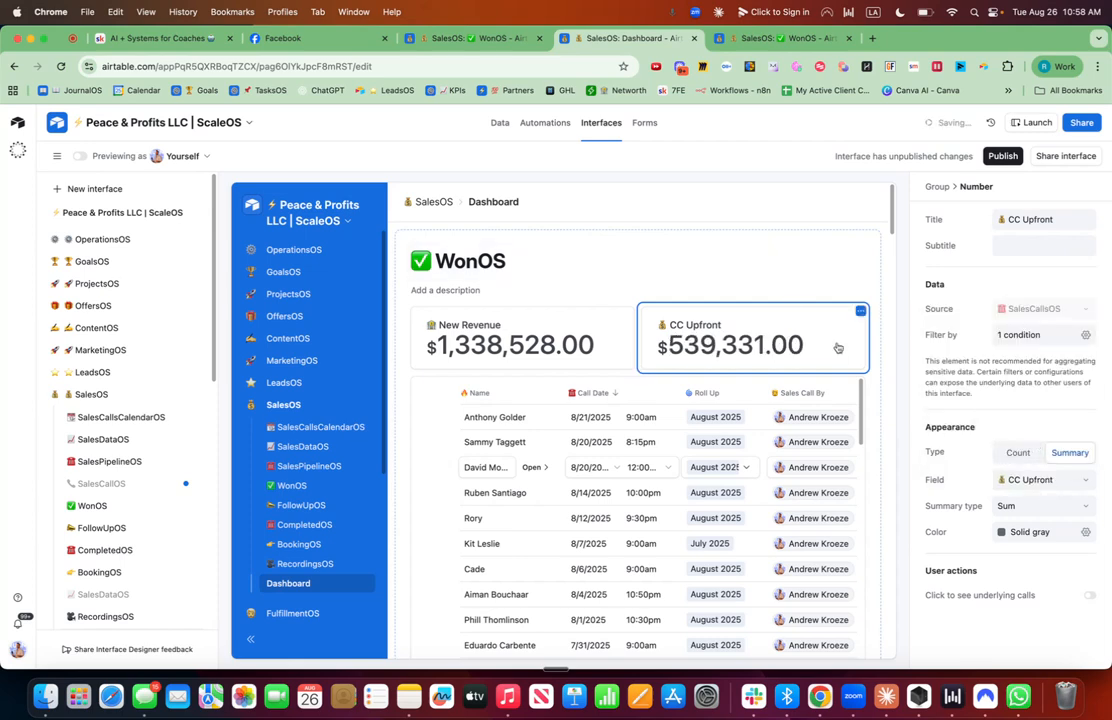
Give the New Revenue element a green background color.
click(440, 312)
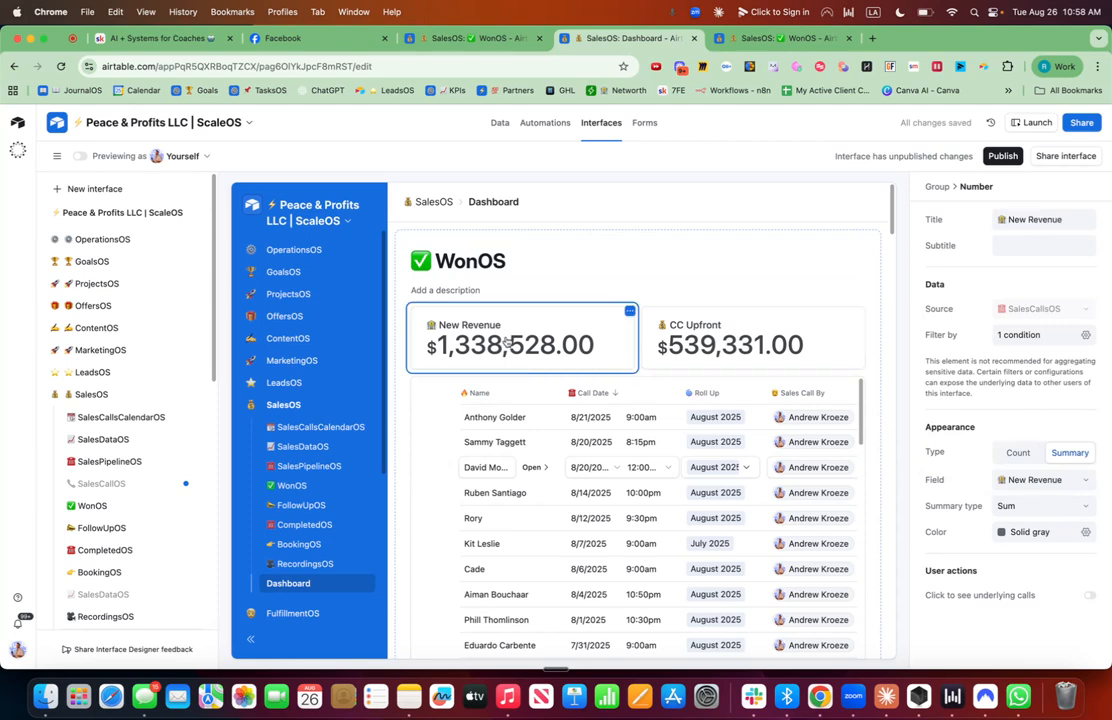
click(1086, 535)
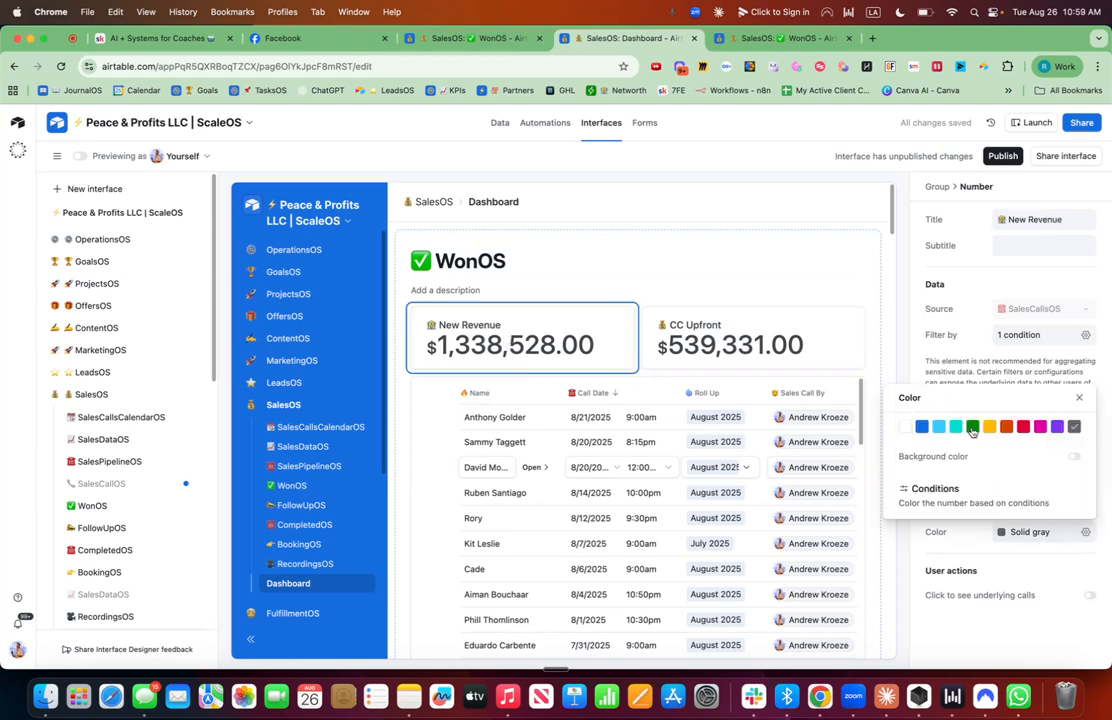
click(1074, 456)
Give the CC Upfront element a blue background color.
click(761, 346)
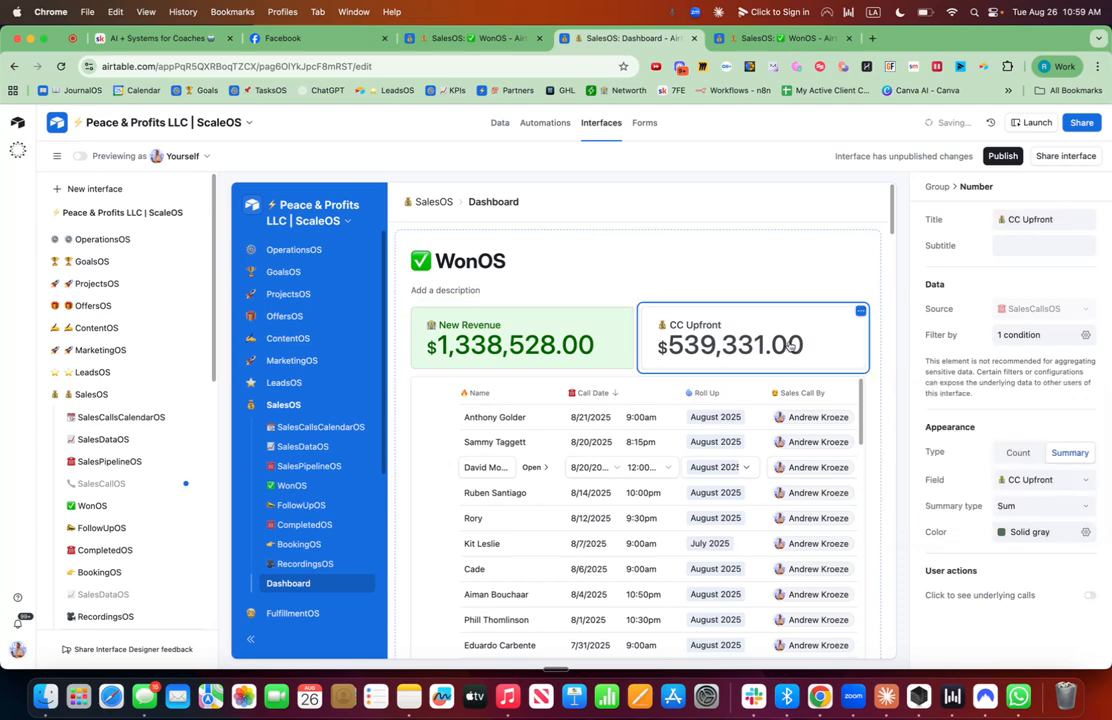
click(1045, 537)
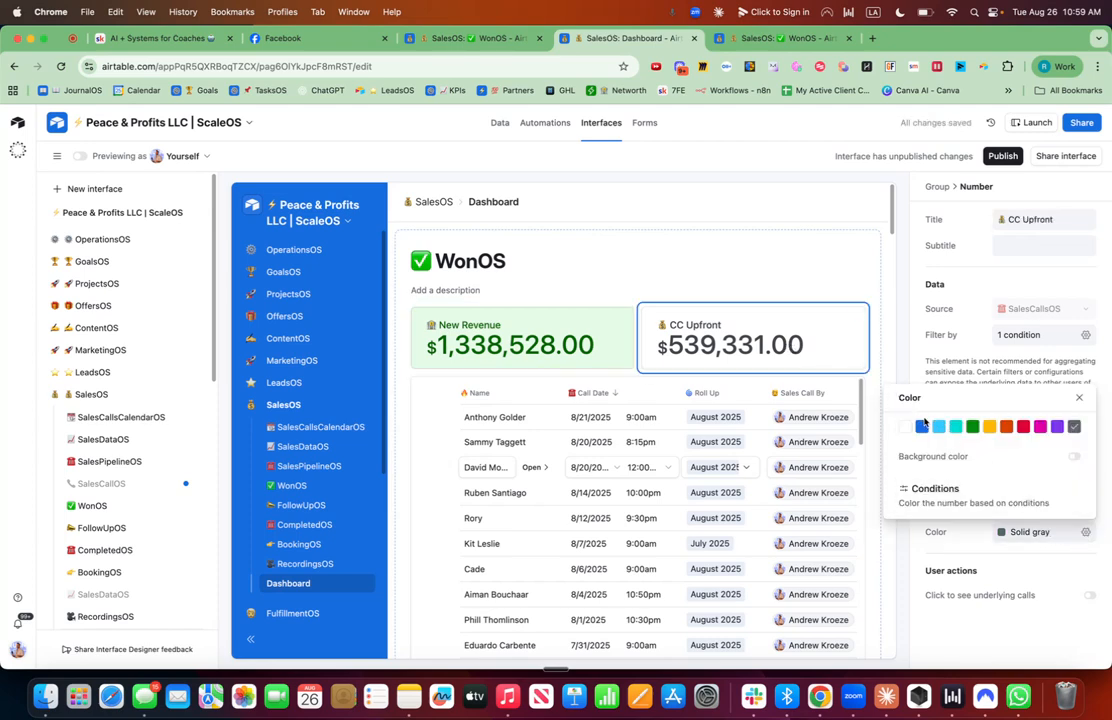
click(1074, 456)
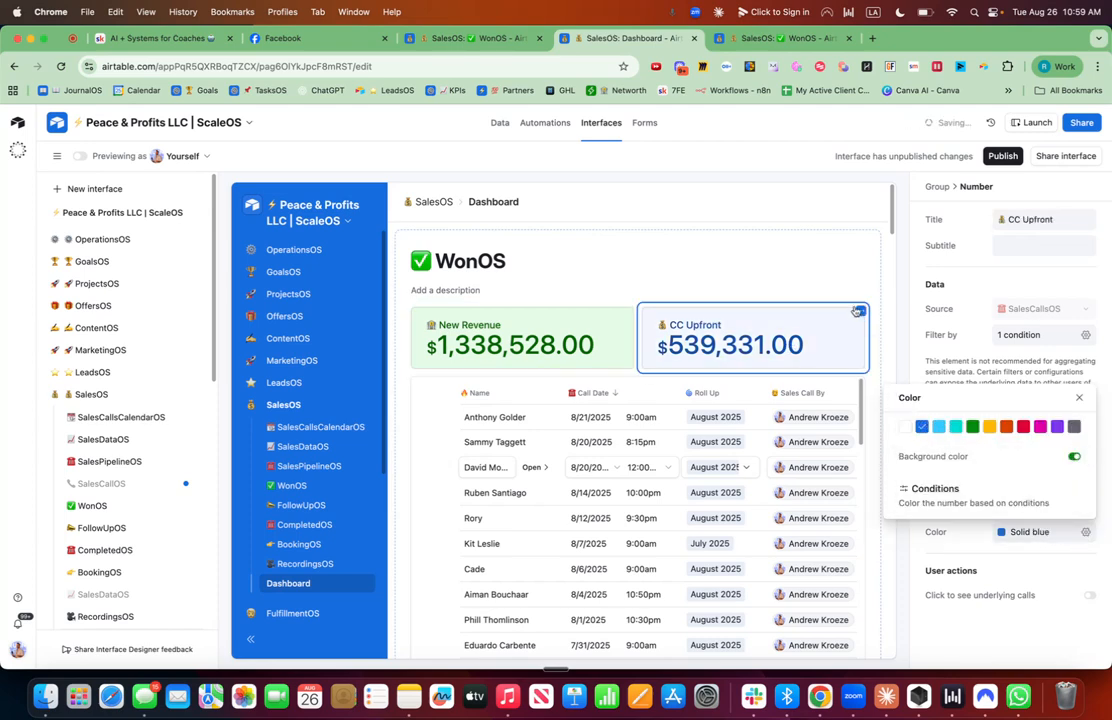
Duplicate the CC Upfront element and title the copy Units Sold with an emoji.
click(861, 312)
click(763, 340)
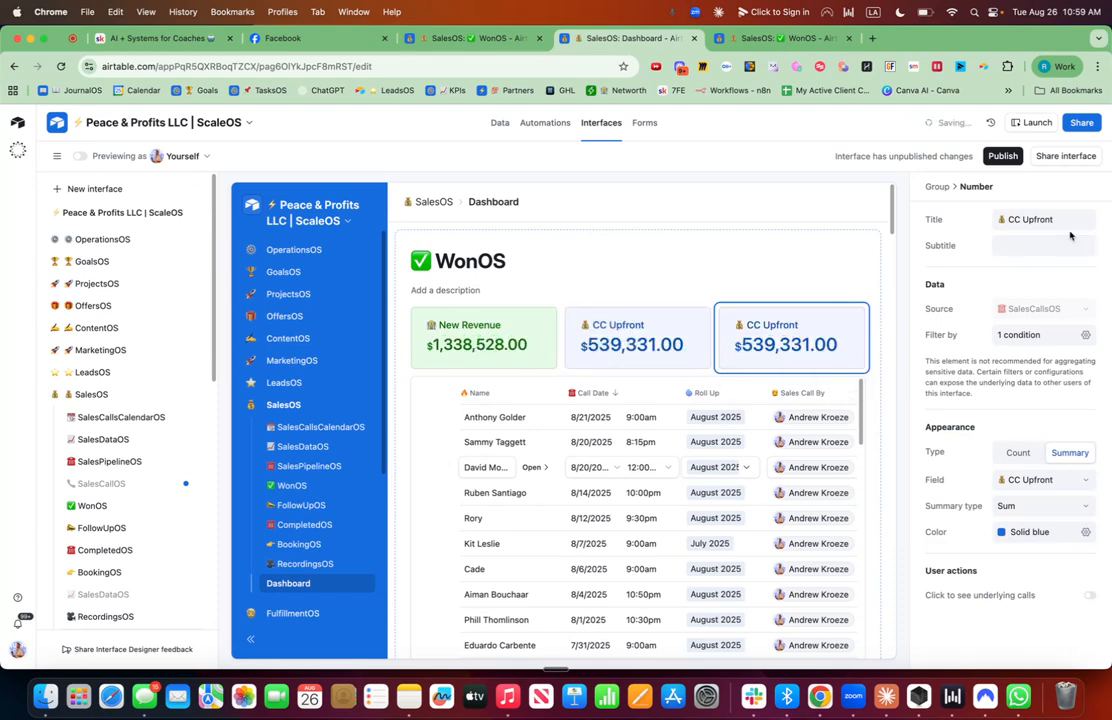
click(1067, 222)
key(ctrl+super+space)
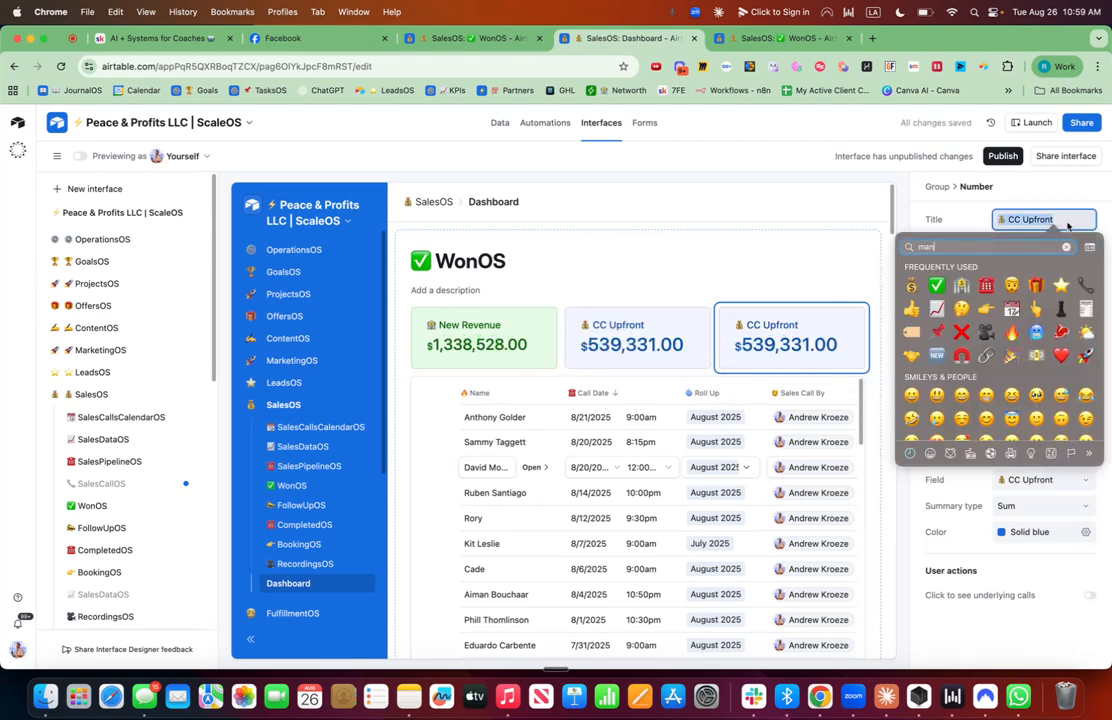
click(1063, 318)
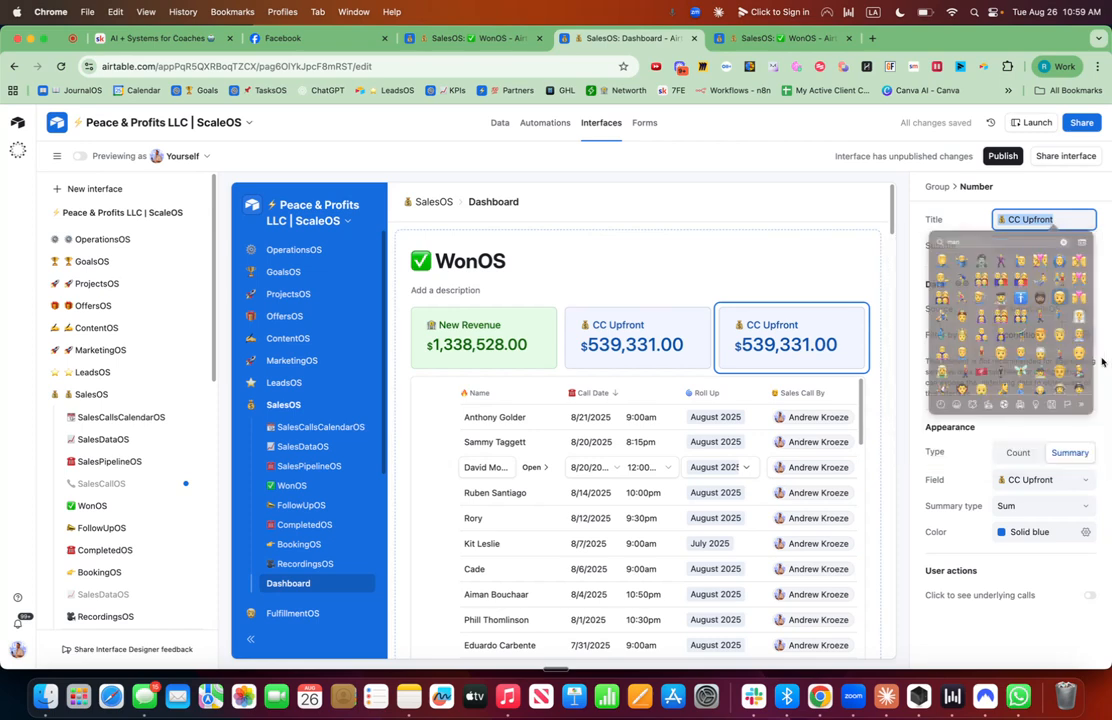
text(Units Sold)
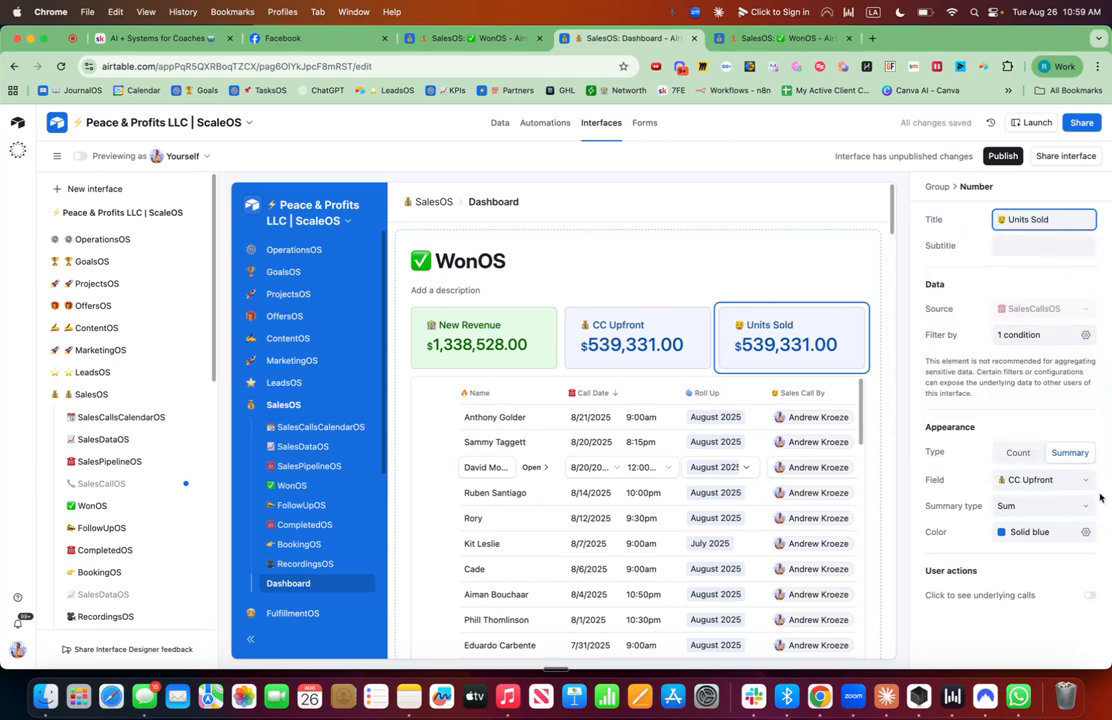
Set the Units Sold element's color to yellow and switch its type to Count.
click(1086, 532)
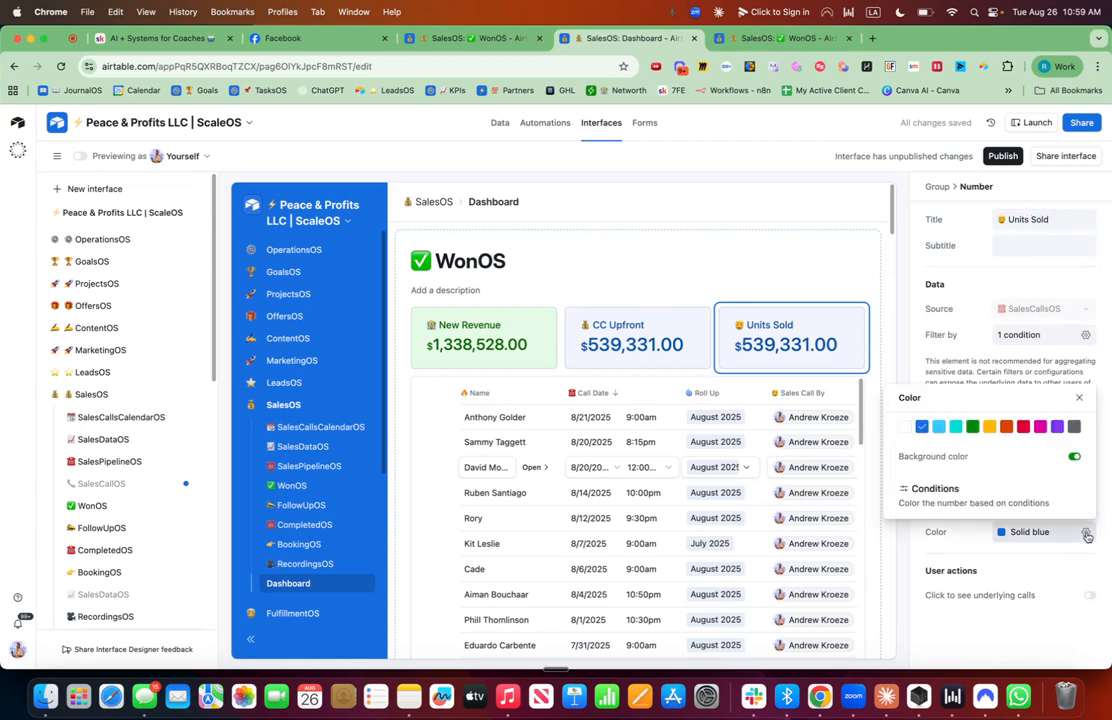
click(990, 427)
click(982, 293)
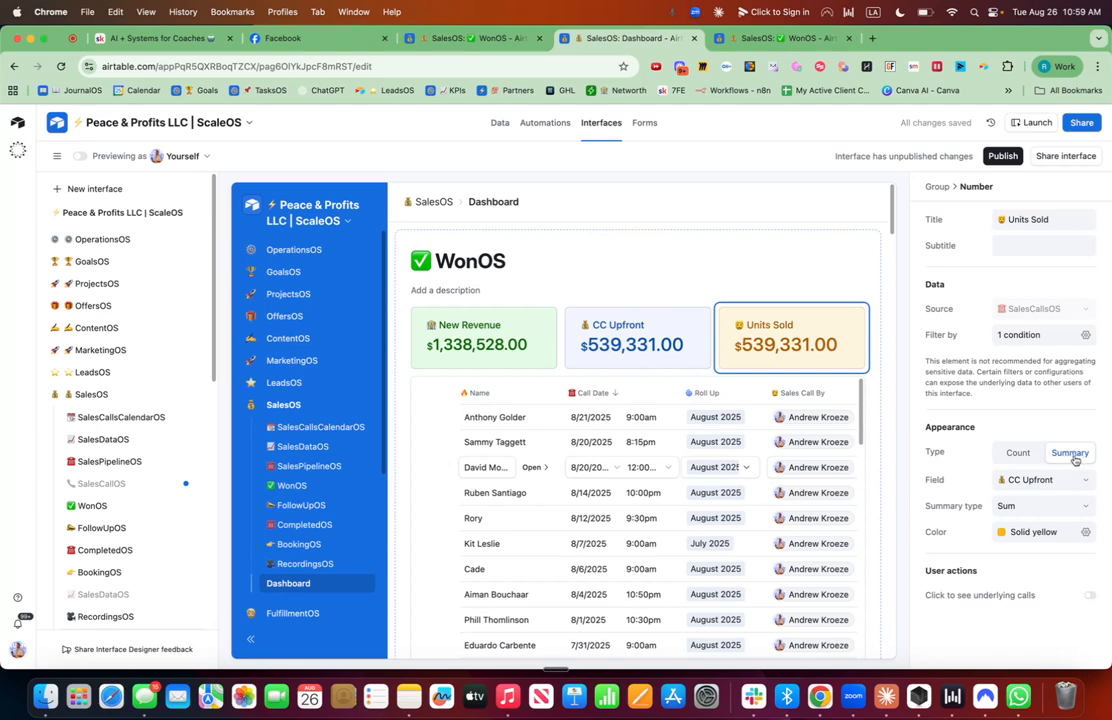
click(1018, 455)
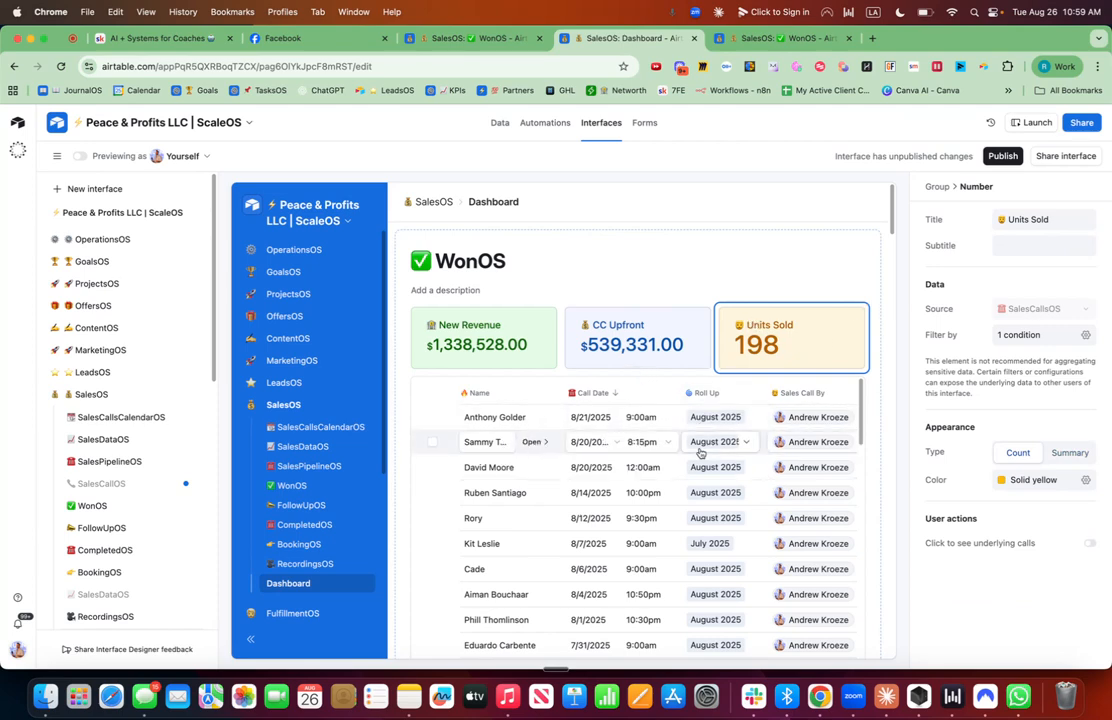
scroll(700, 448, right, 5)
scroll(700, 448, right, 5)
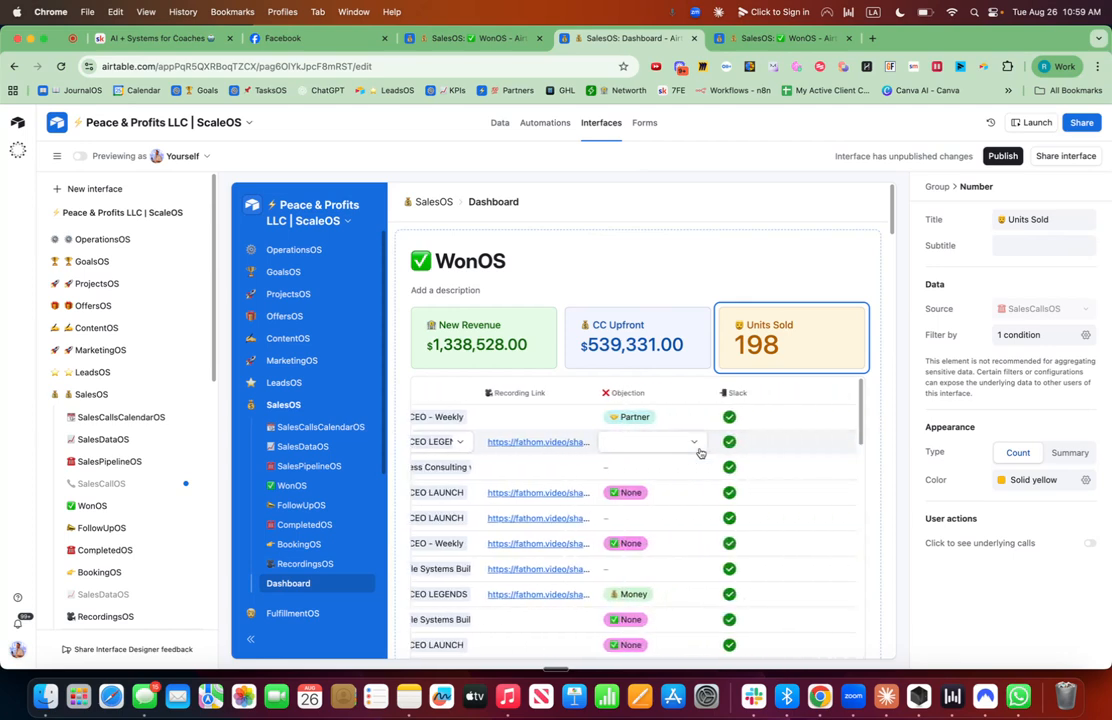
scroll(700, 452, left, 10)
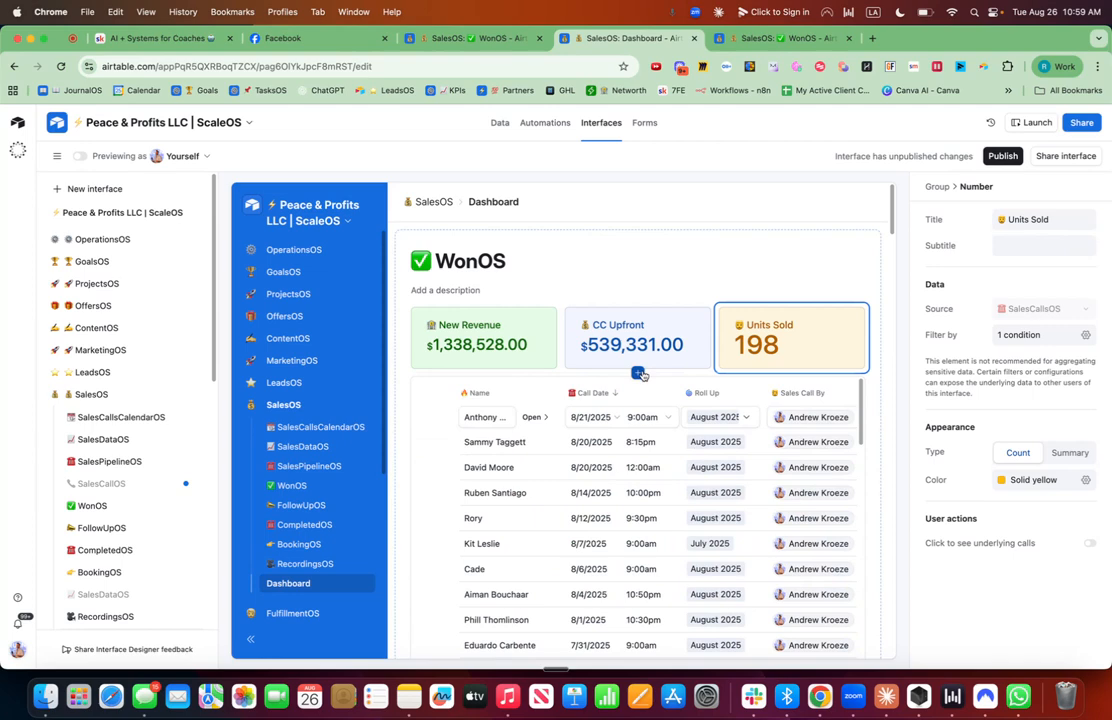
Add a line chart element below the number elements and title it 💰 New Revenue.
click(638, 373)
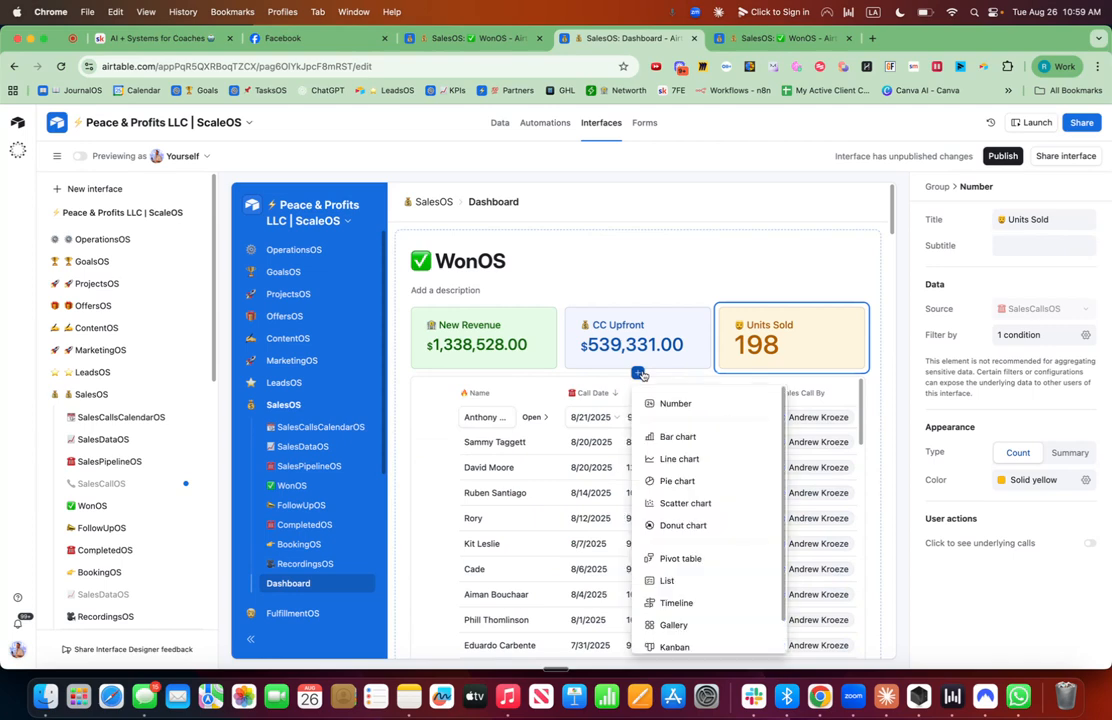
click(690, 460)
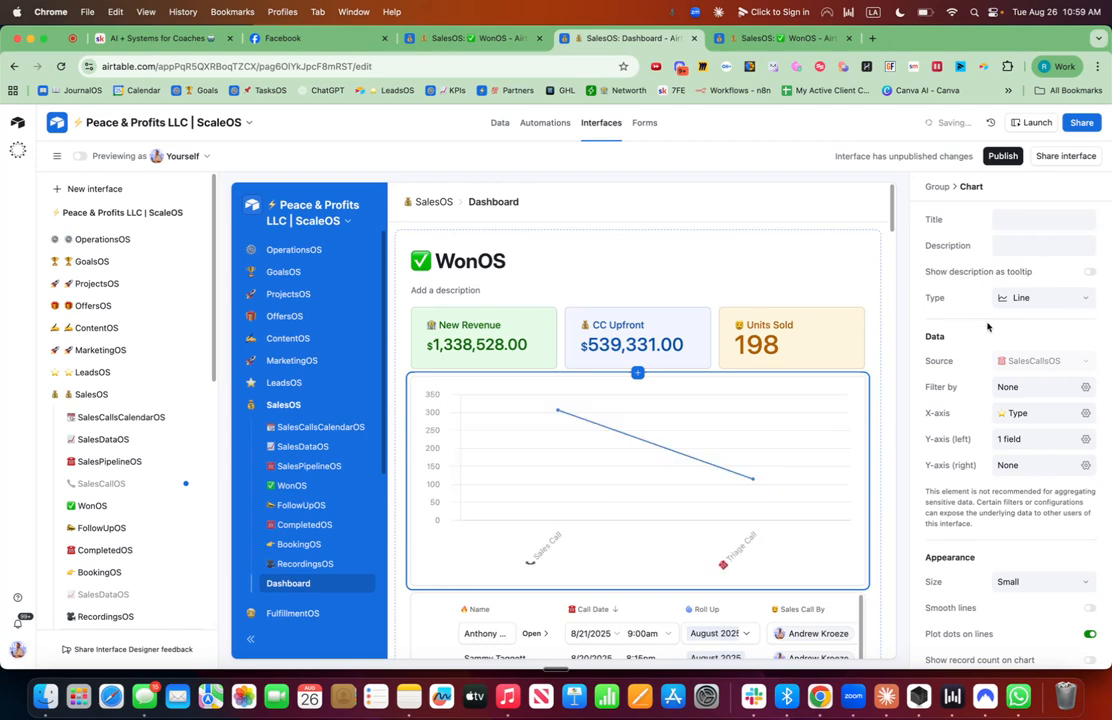
click(1040, 219)
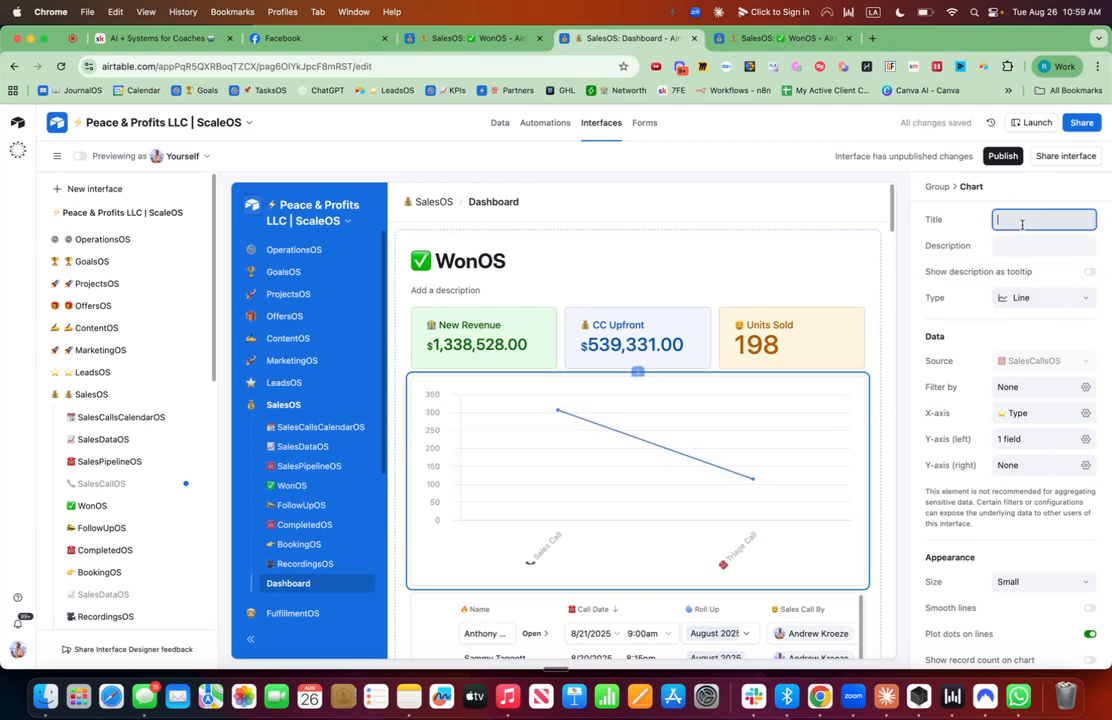
key(ctrl+super+space)
text(ban)
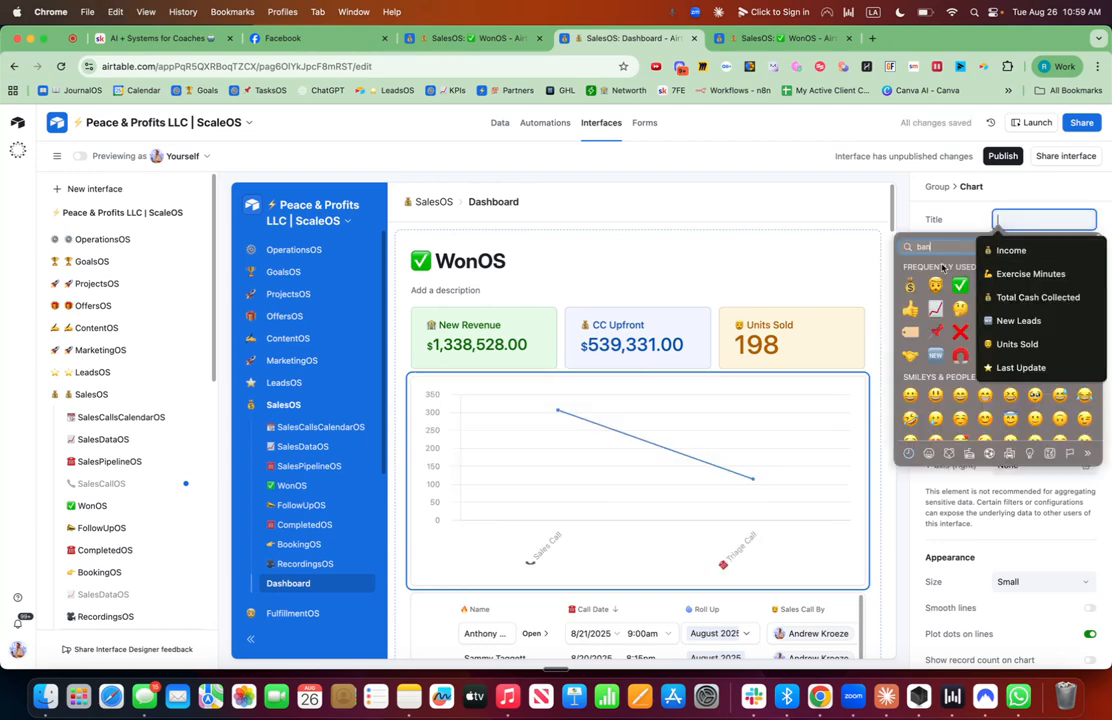
text(k)
click(960, 271)
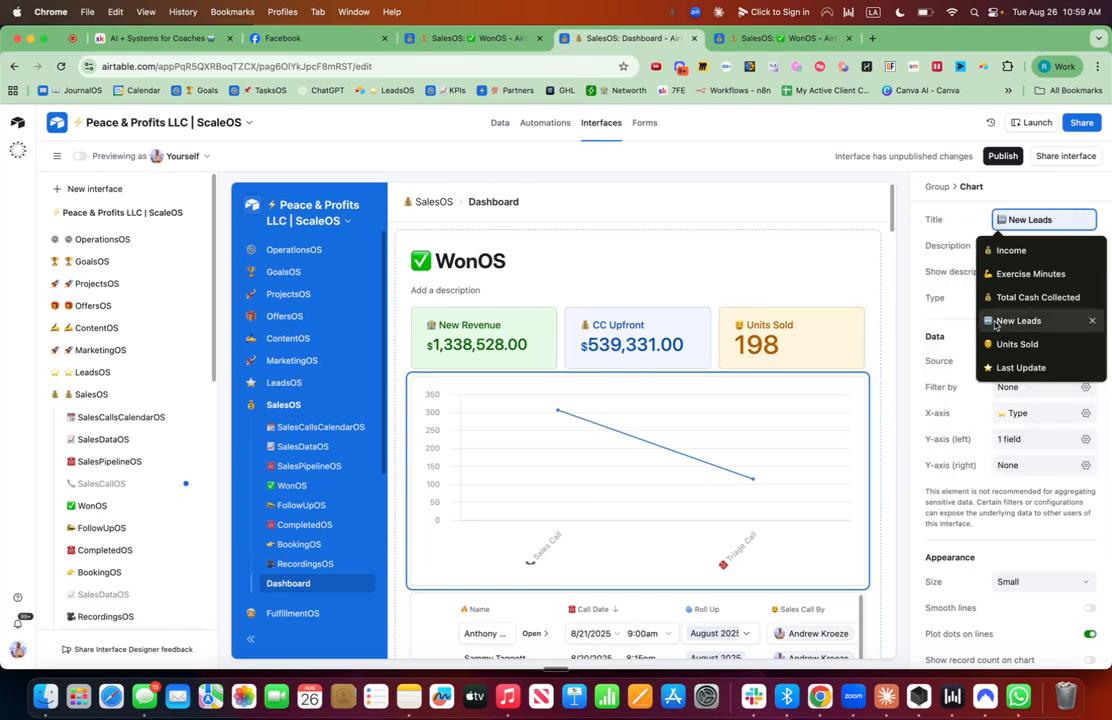
text(New Reven)
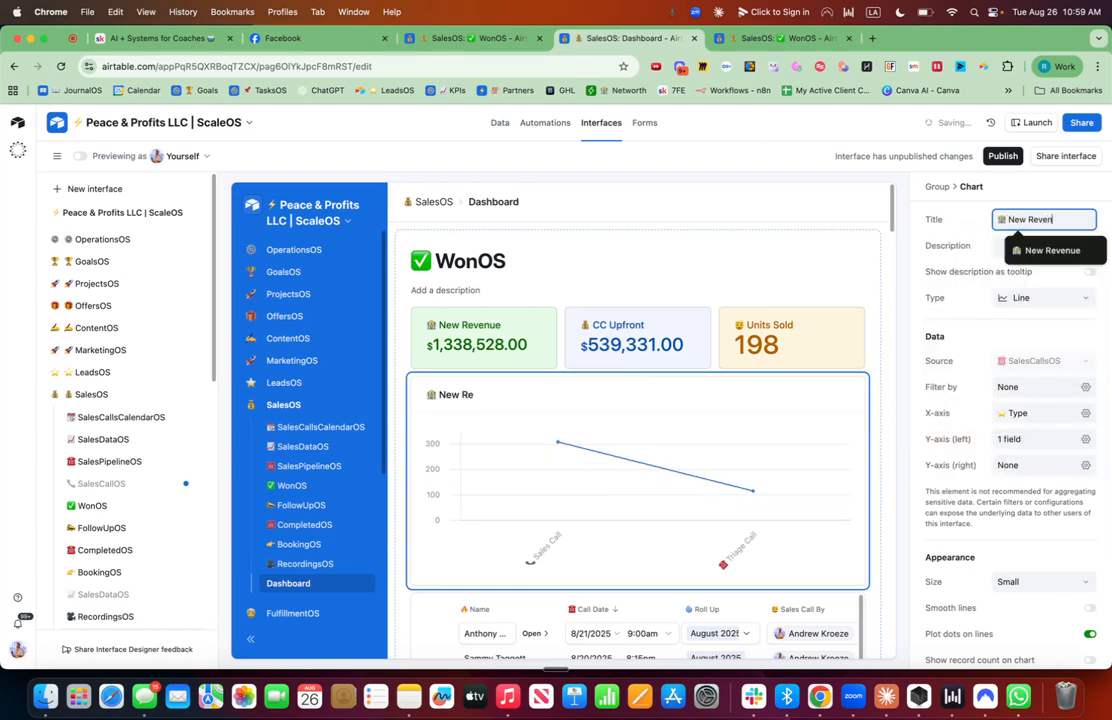
text(ue)
click(1001, 249)
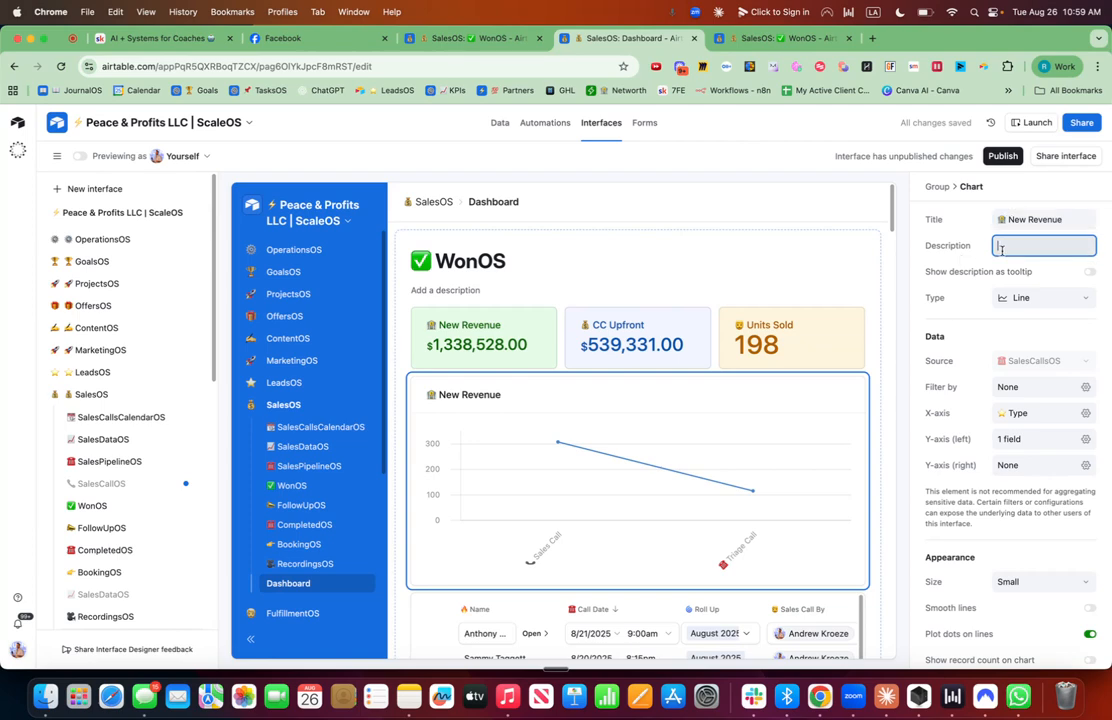
Set the chart's description to By Month This Year.
text(By Month)
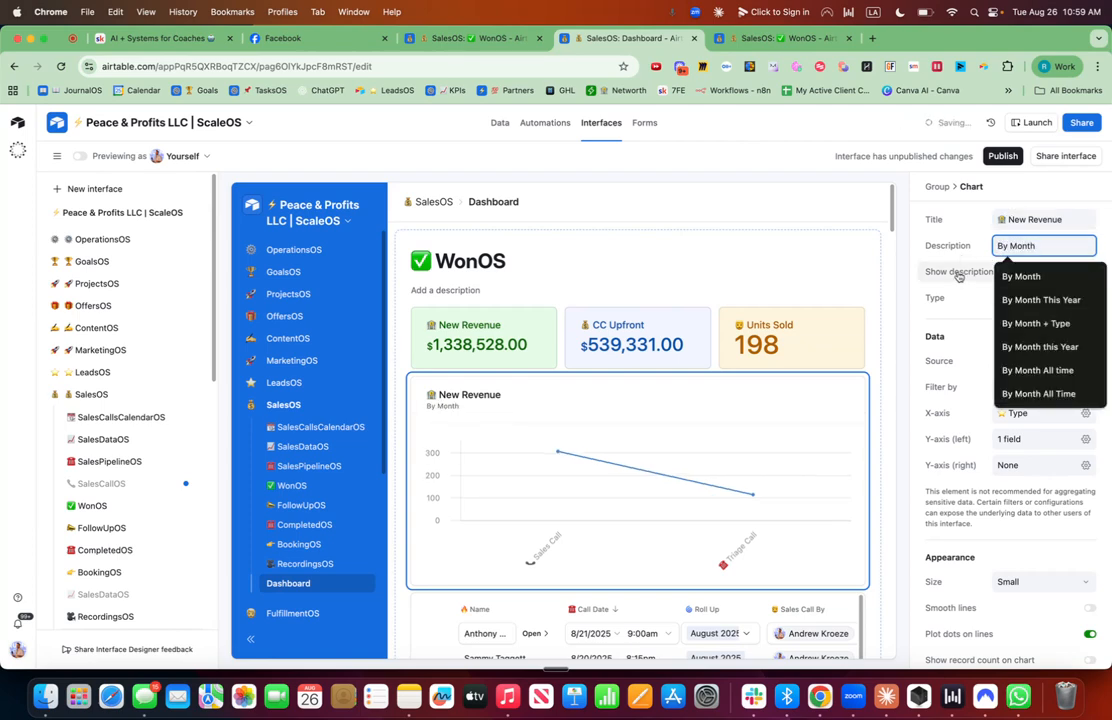
click(966, 315)
triple_click(1055, 244)
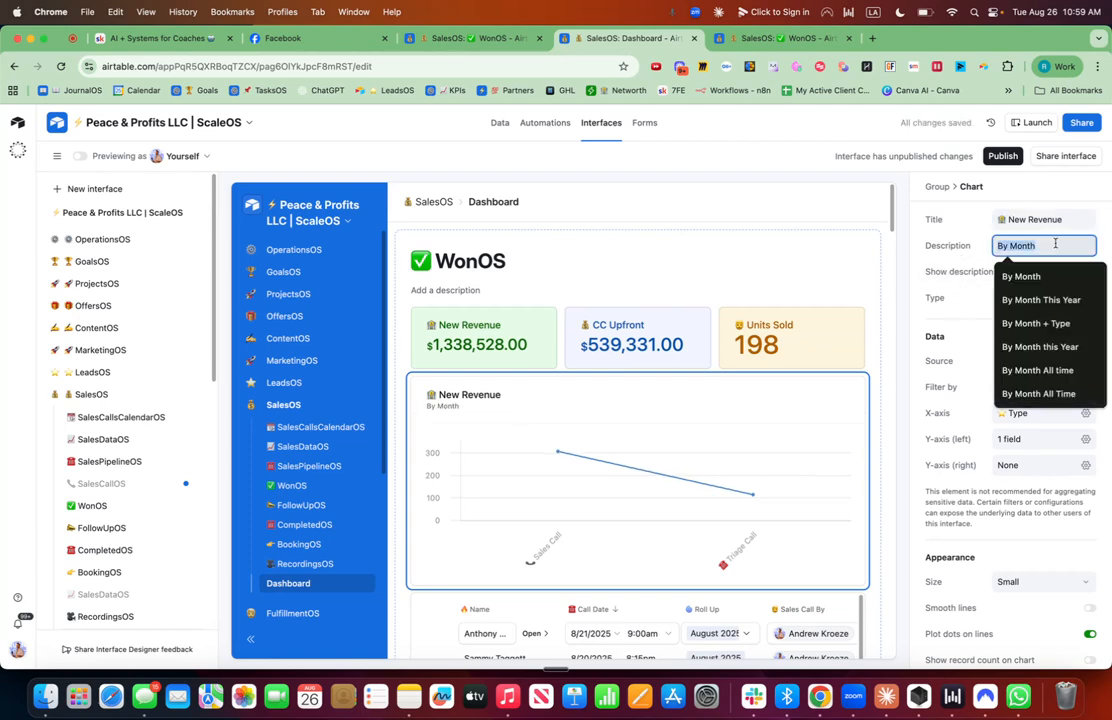
click(1055, 244)
text(This Year)
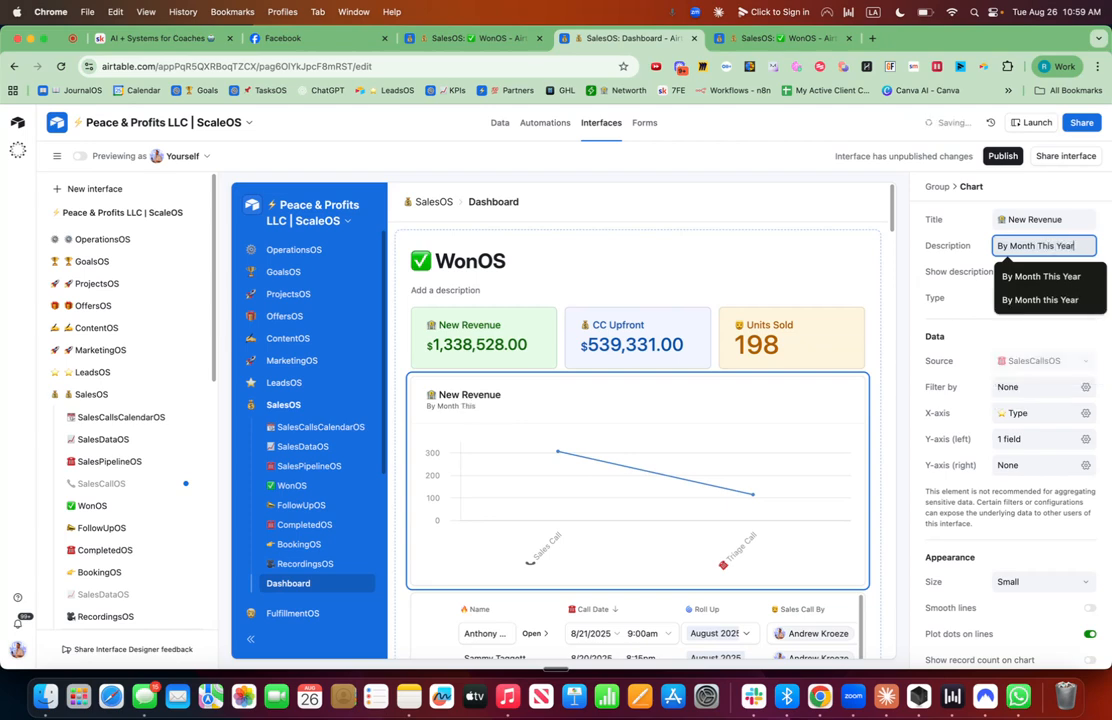
click(962, 326)
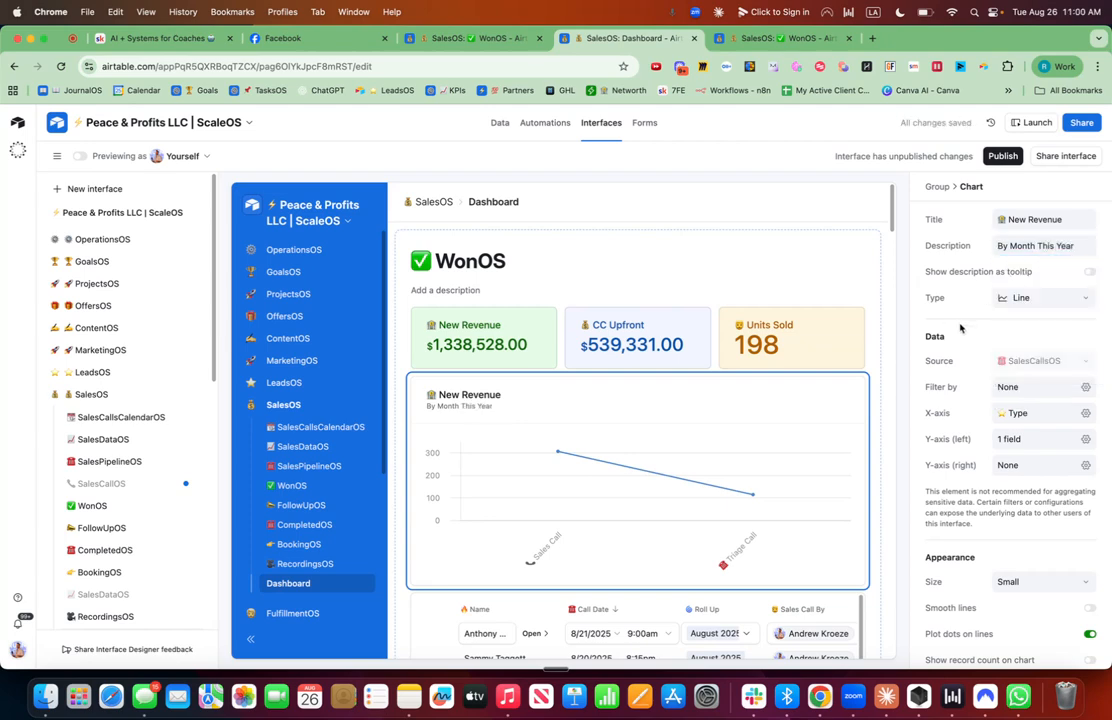
Add a chart filter where Call Date is within this calendar month.
click(1087, 388)
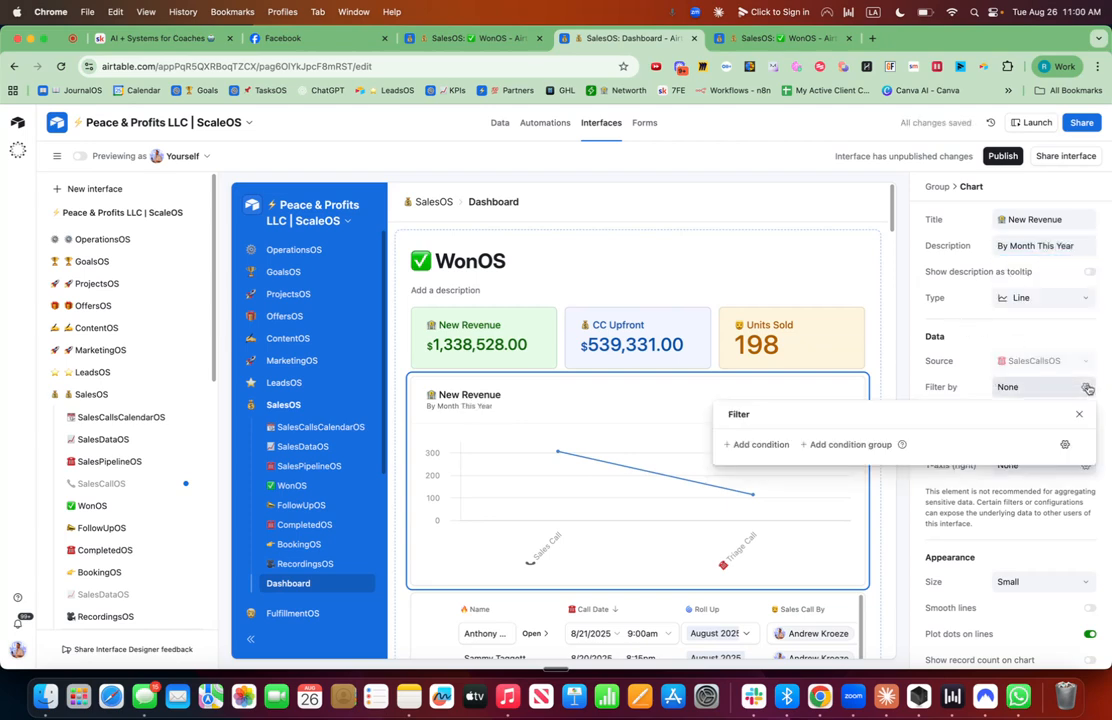
click(756, 444)
click(818, 446)
text(date)
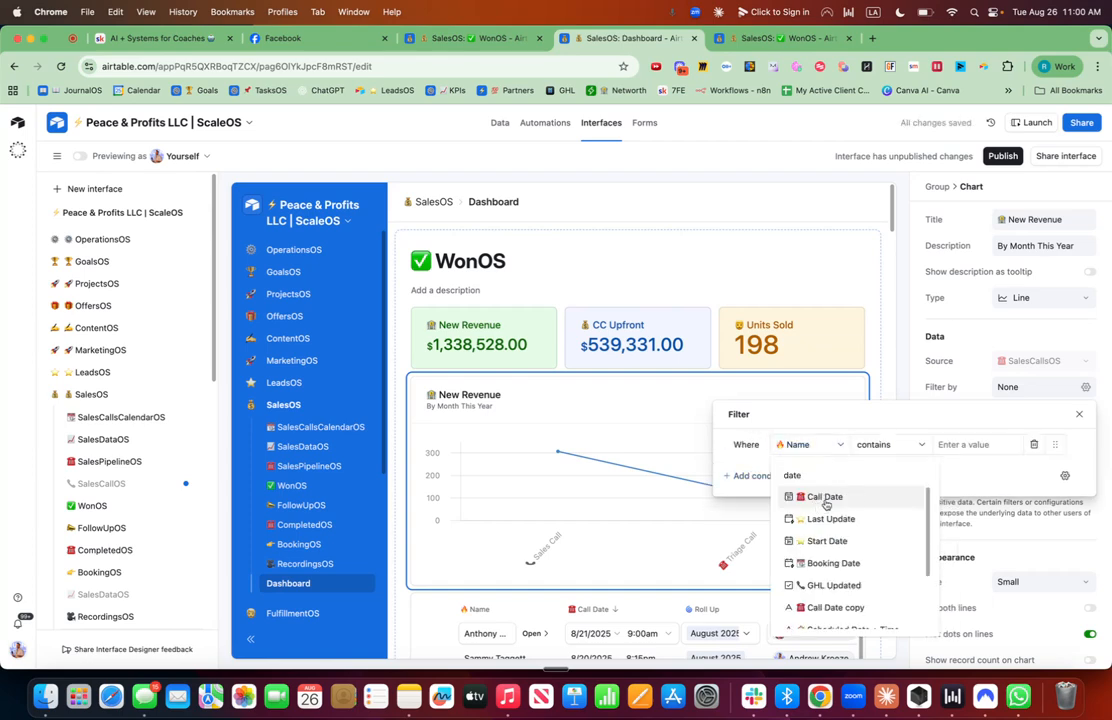
click(825, 498)
click(830, 447)
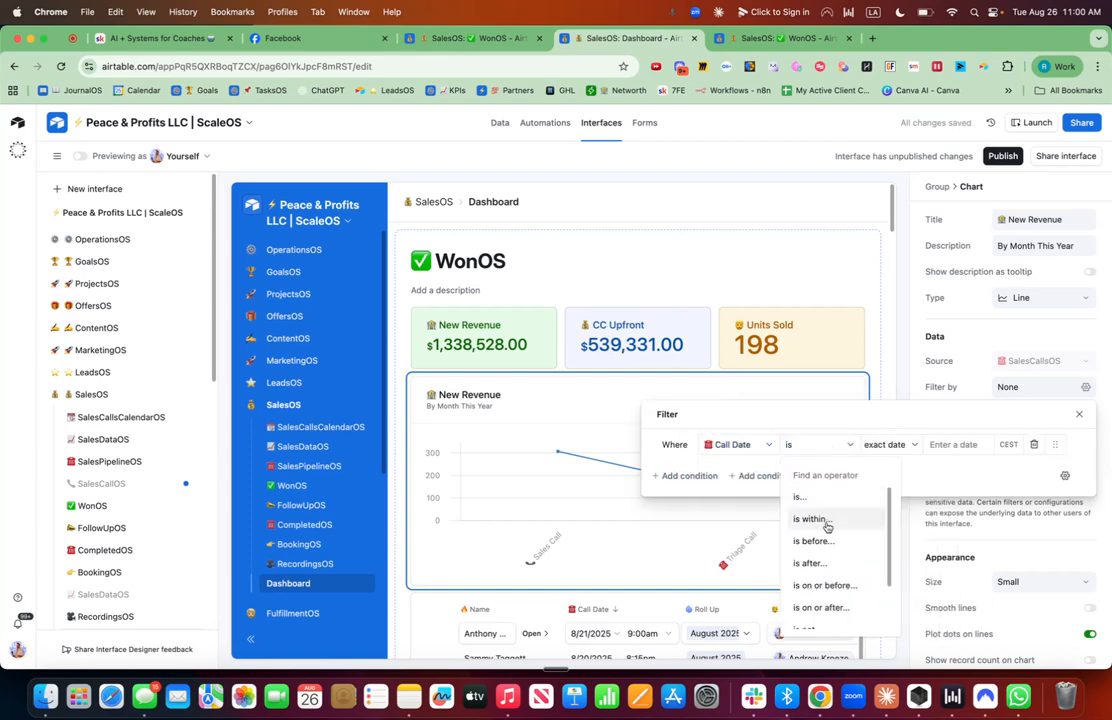
click(826, 519)
click(915, 444)
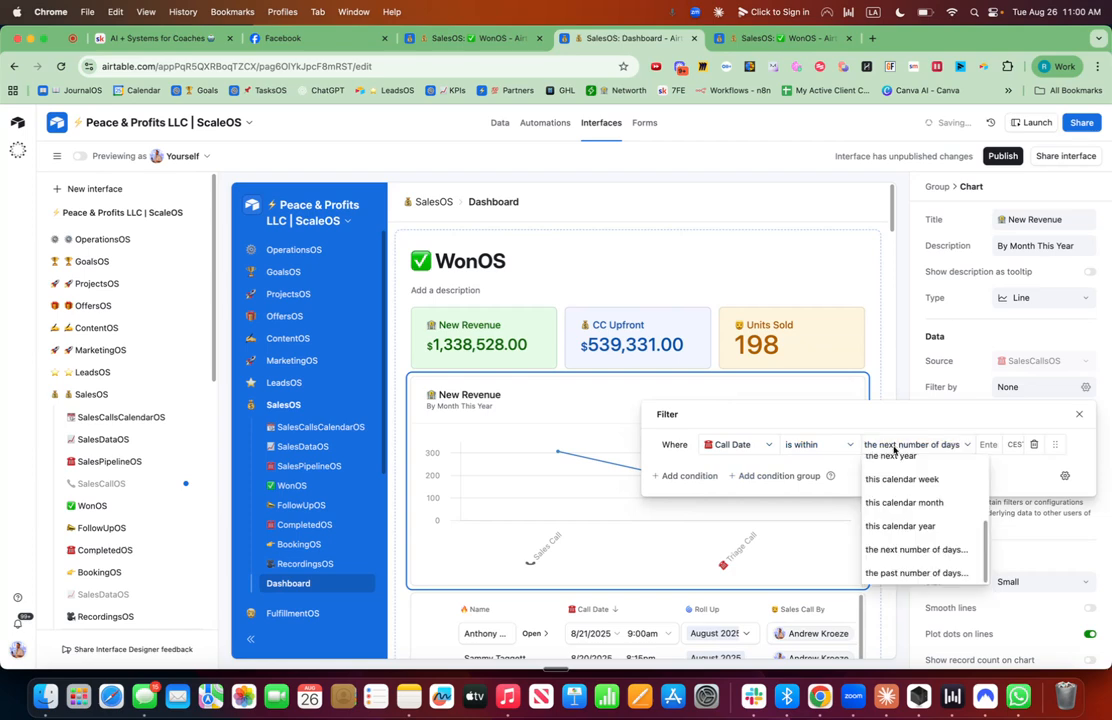
click(905, 513)
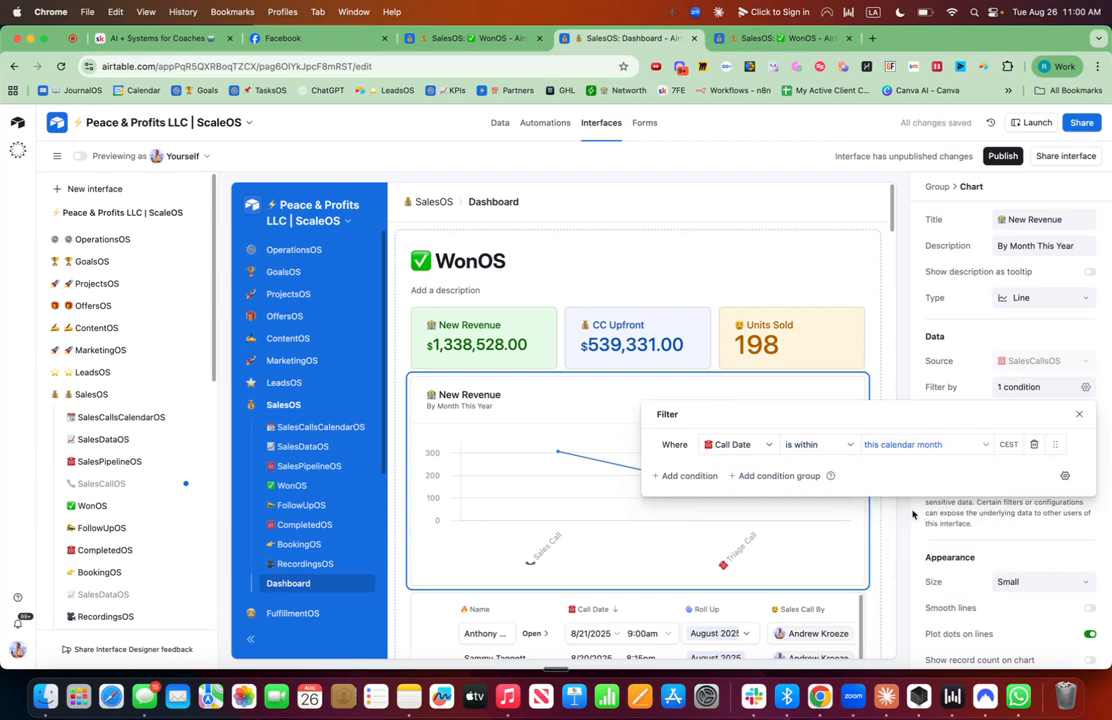
click(967, 376)
Change the chart filter's Call Date range to this calendar year.
click(1089, 415)
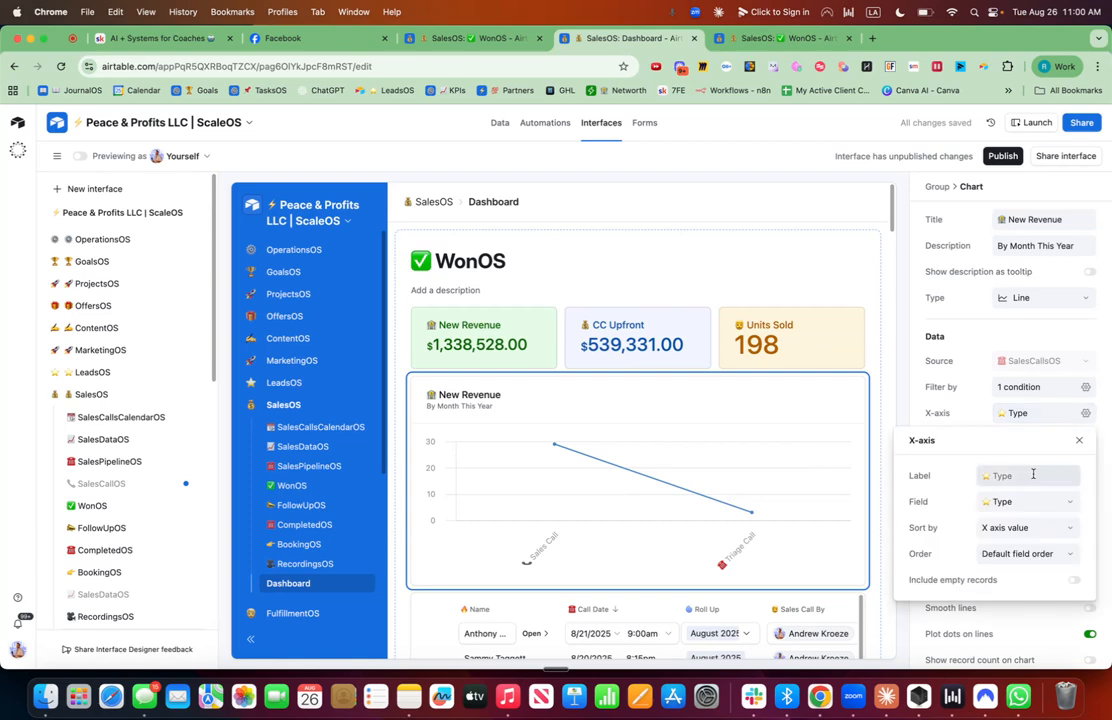
click(1086, 413)
click(1084, 390)
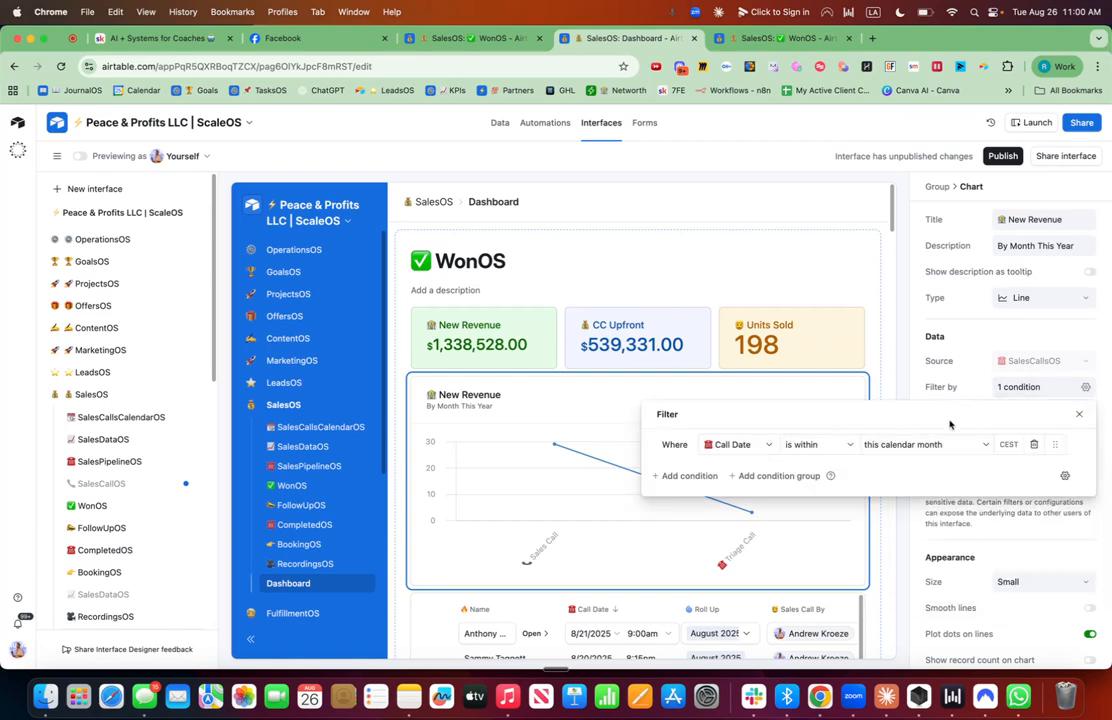
click(900, 445)
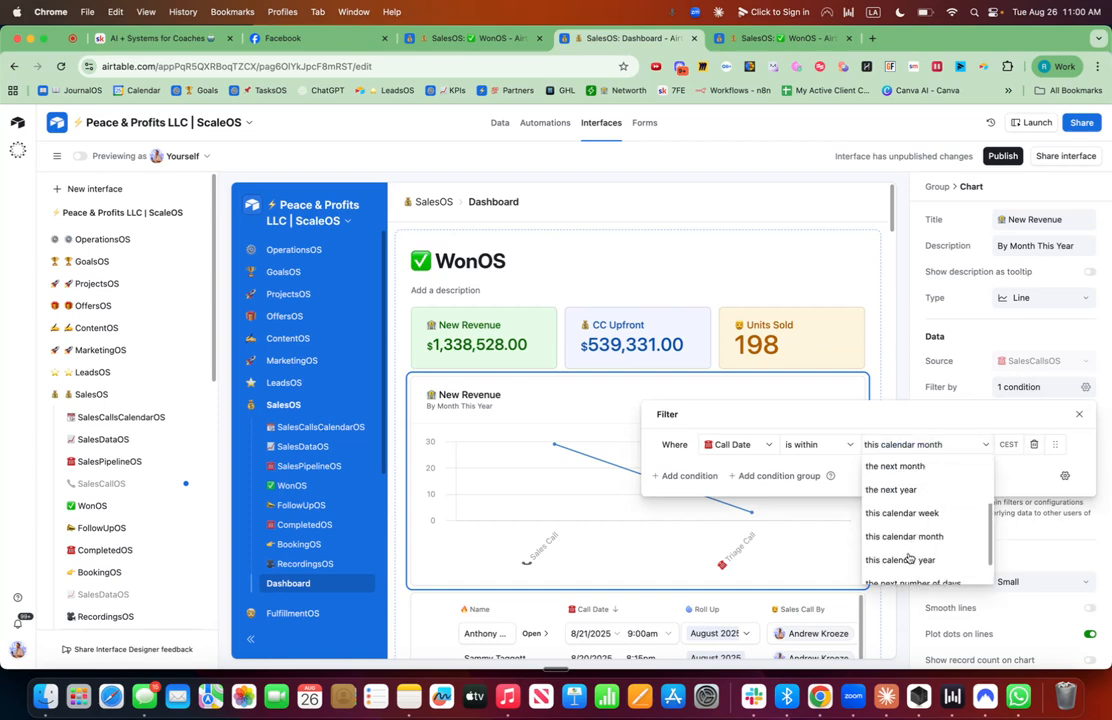
click(908, 559)
click(878, 366)
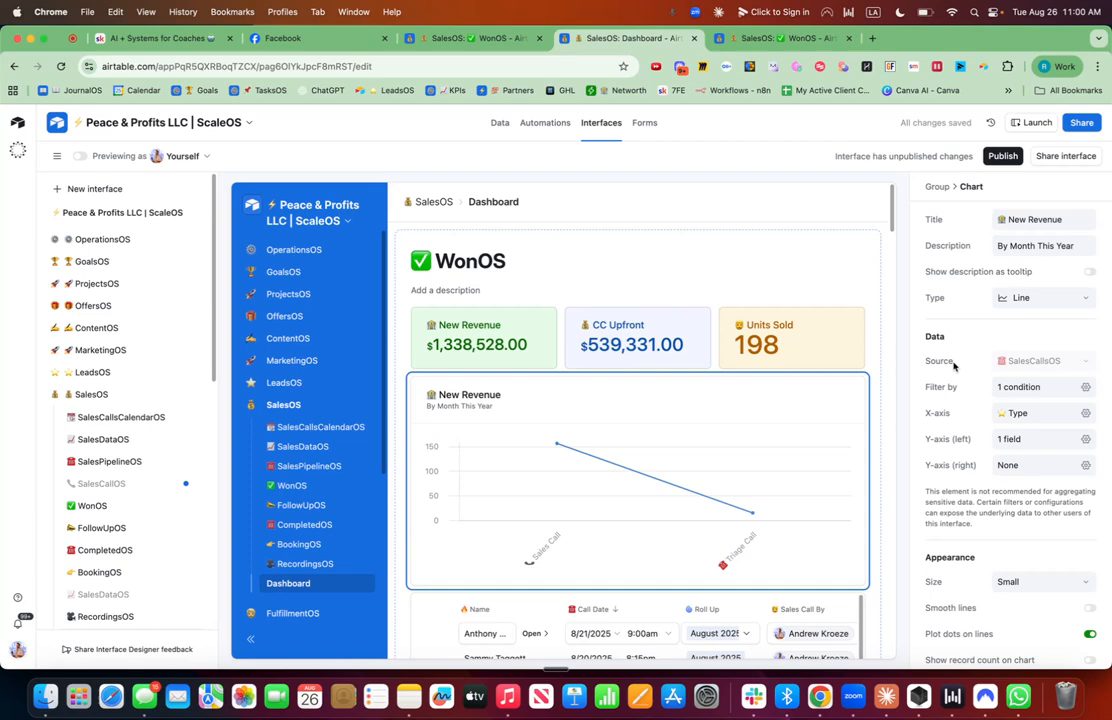
Set the chart's X-axis field to Call Date, bucketed by Month.
click(1086, 414)
click(1005, 501)
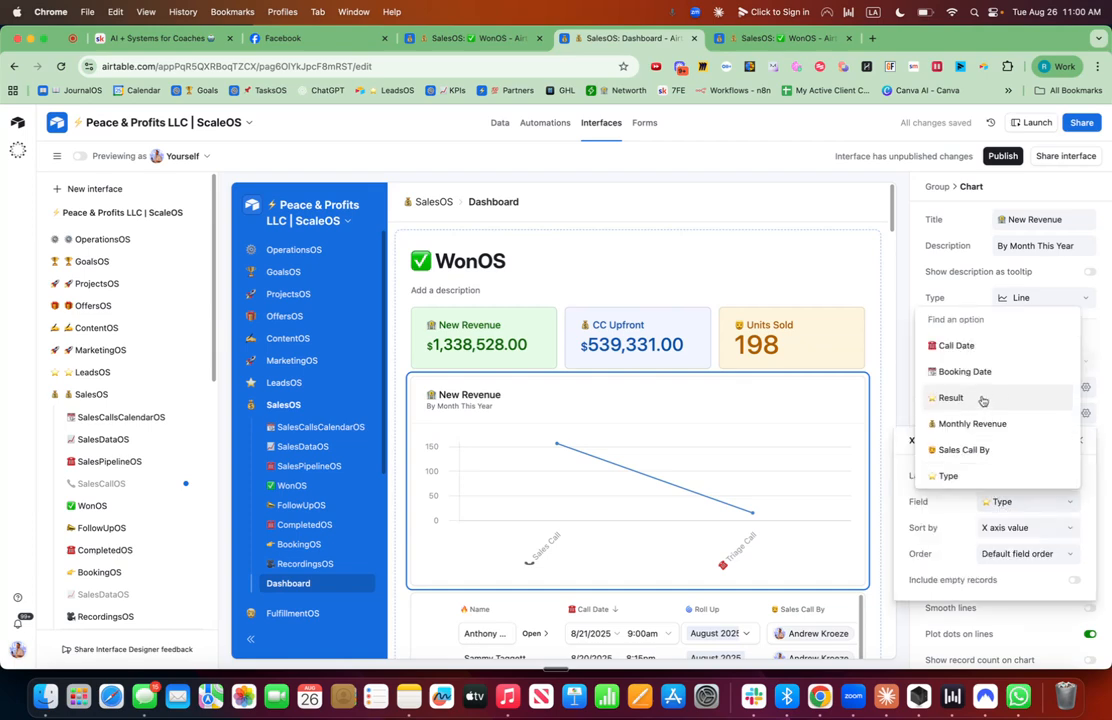
click(1000, 346)
click(1012, 529)
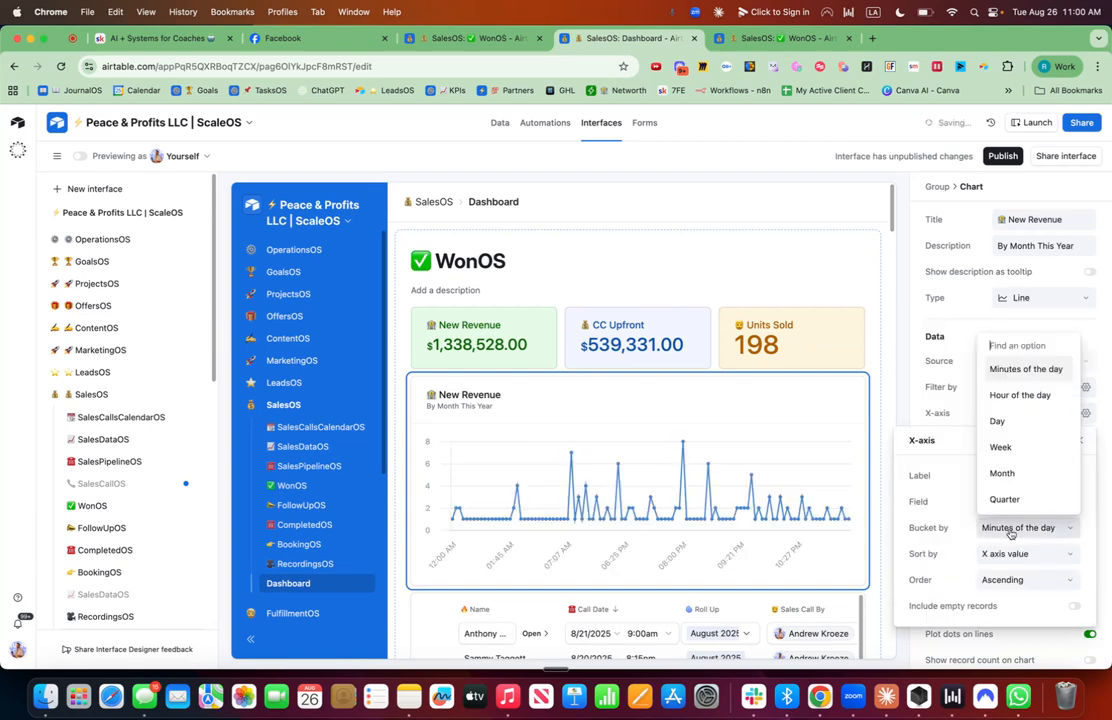
scroll(1008, 442, down, 1)
click(1008, 449)
click(960, 403)
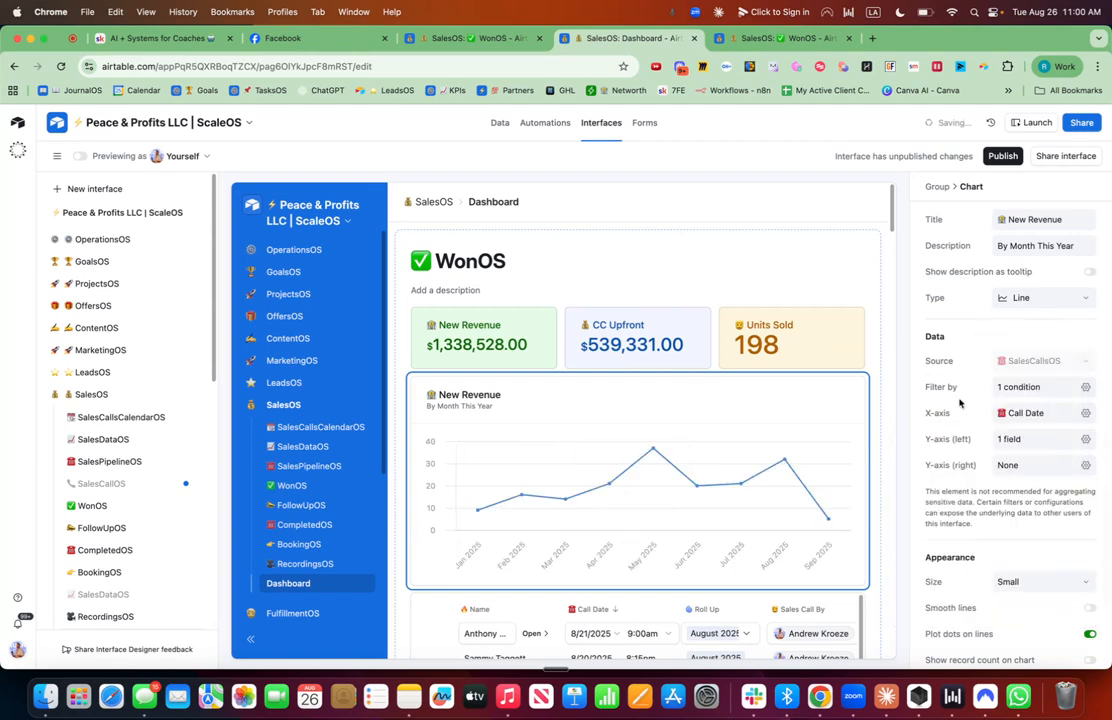
Set the chart's left Y-axis to the Sum of New Revenue.
click(1086, 439)
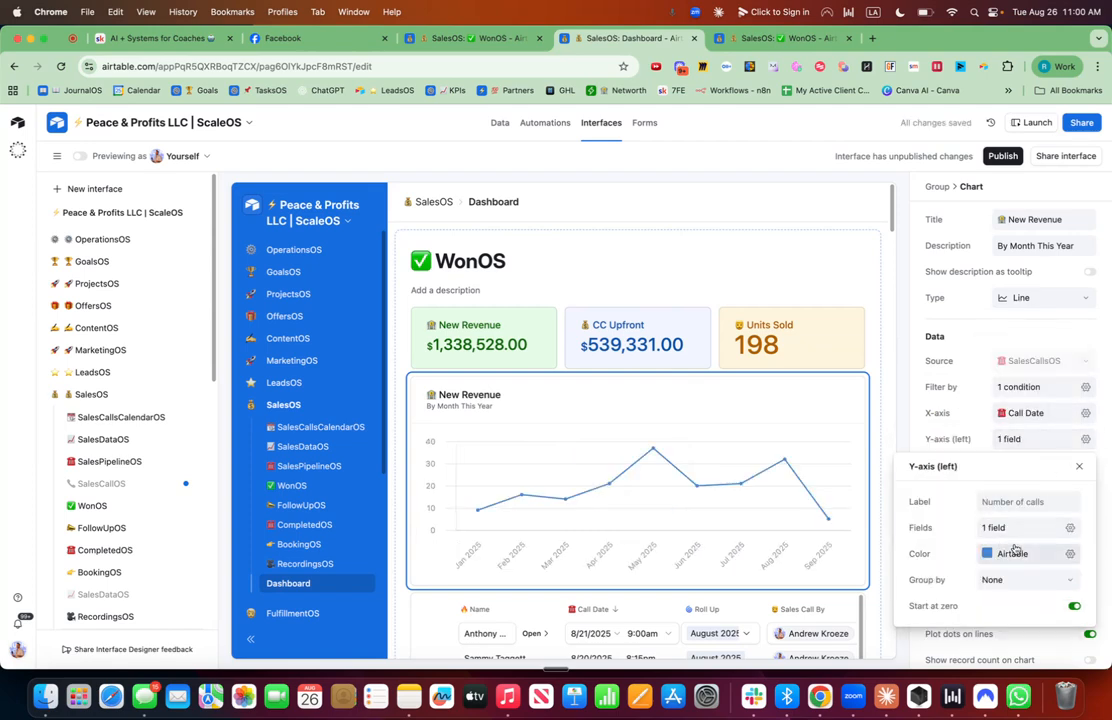
click(1010, 527)
click(896, 596)
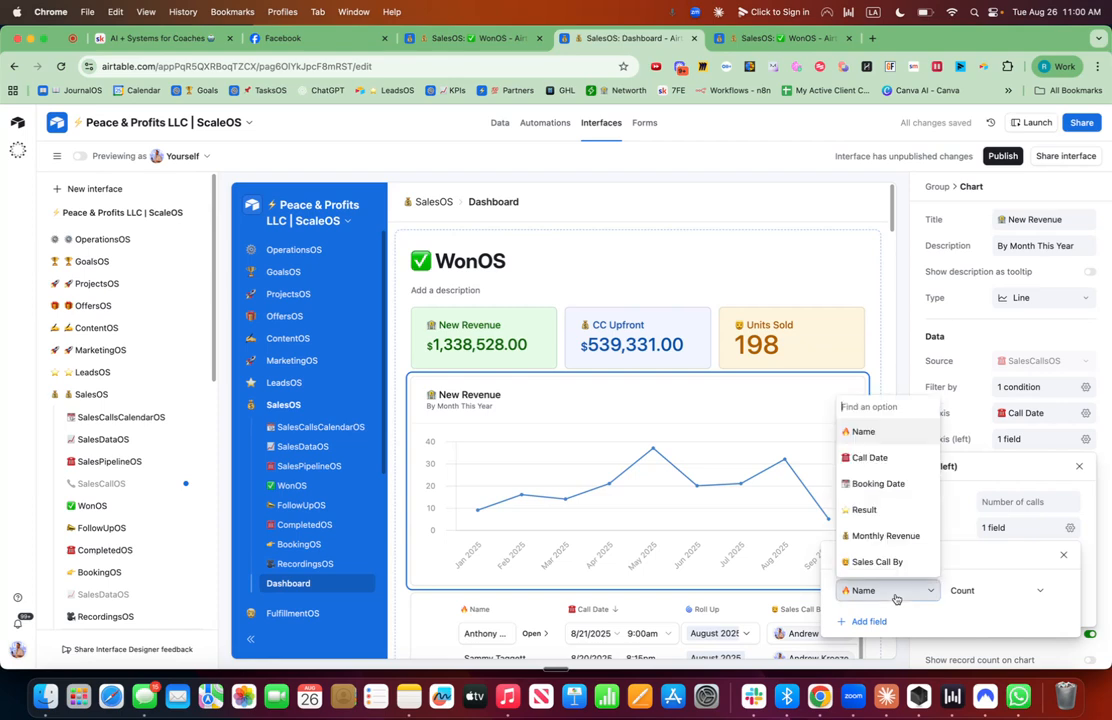
text(new)
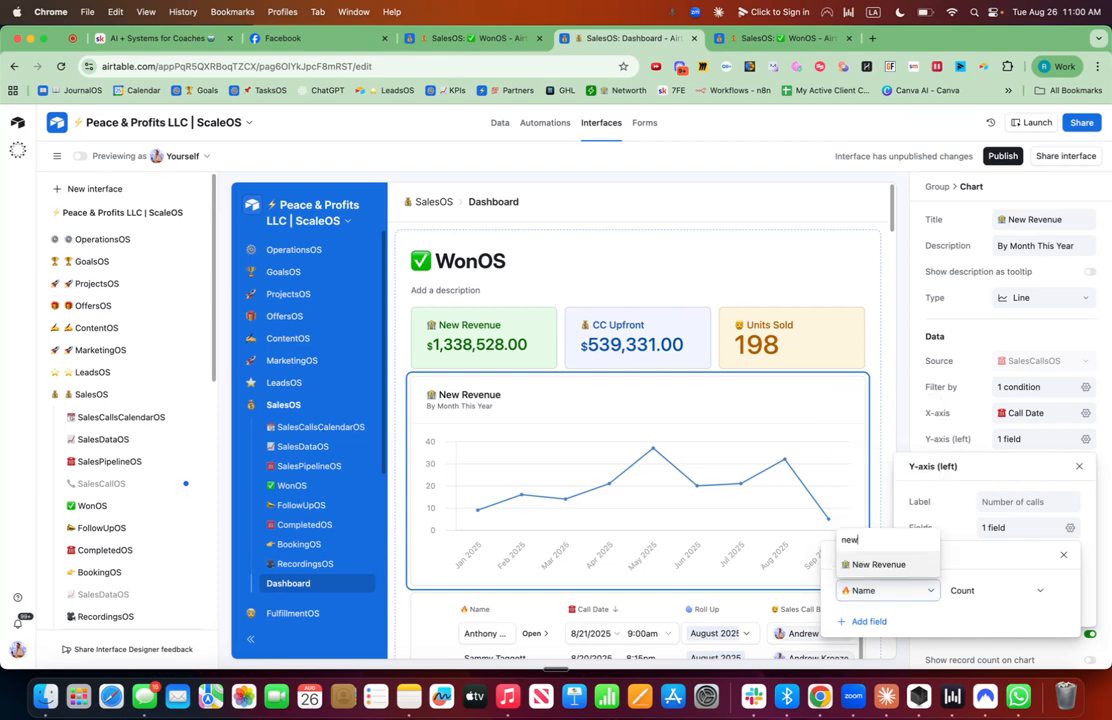
click(885, 565)
click(966, 590)
text(sum)
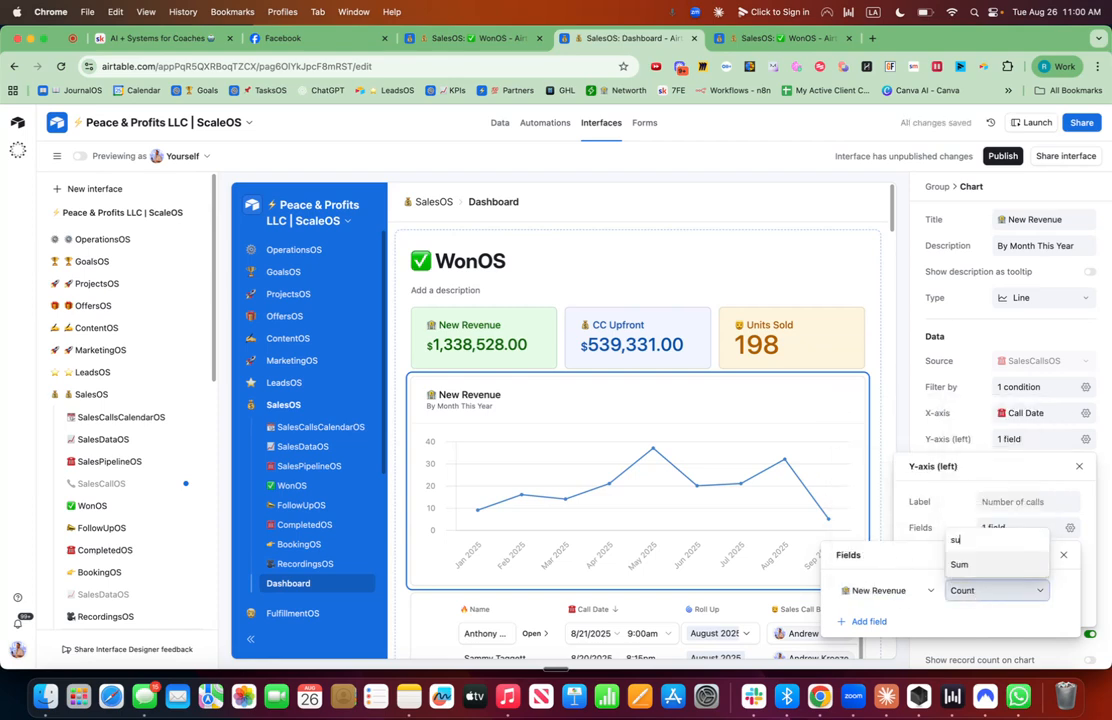
click(958, 566)
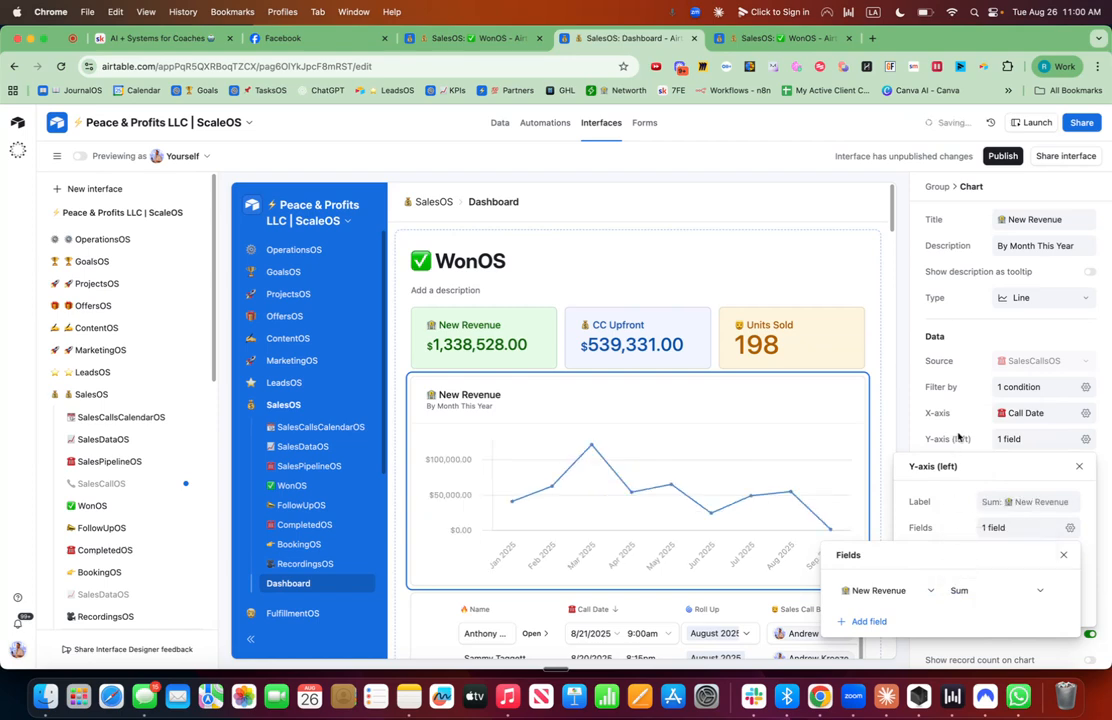
key(Escape)
key(Escape)
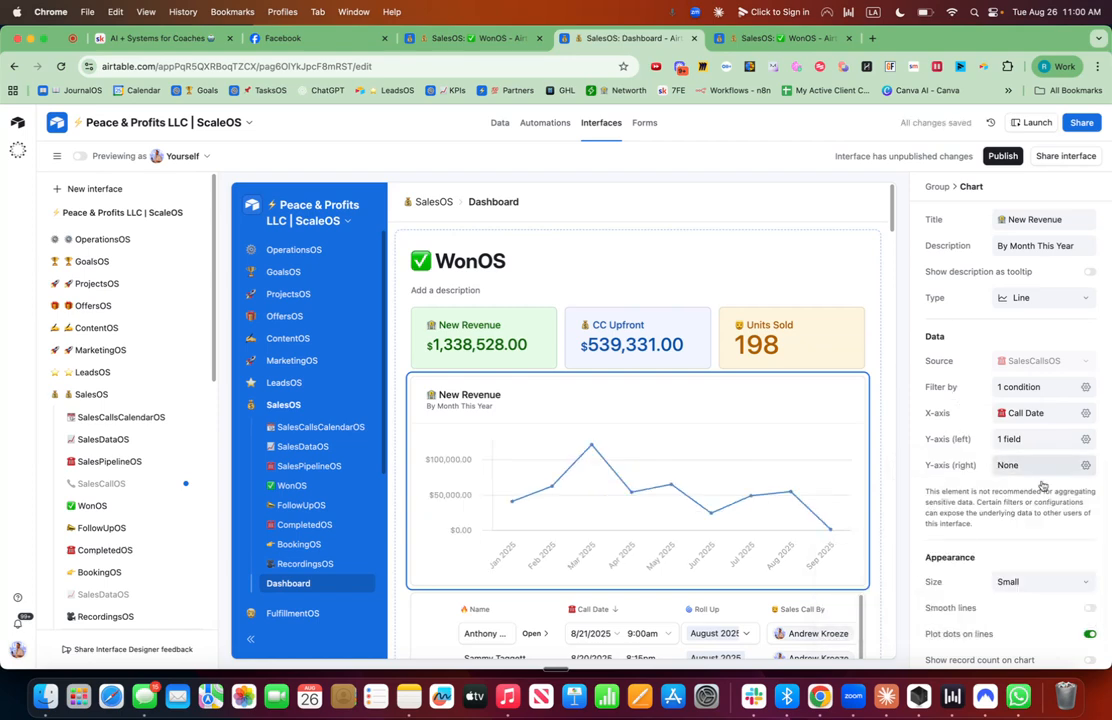
Turn on record counts on the chart and smooth lines for the New Revenue chart.
scroll(1041, 485, down, 2)
click(1090, 585)
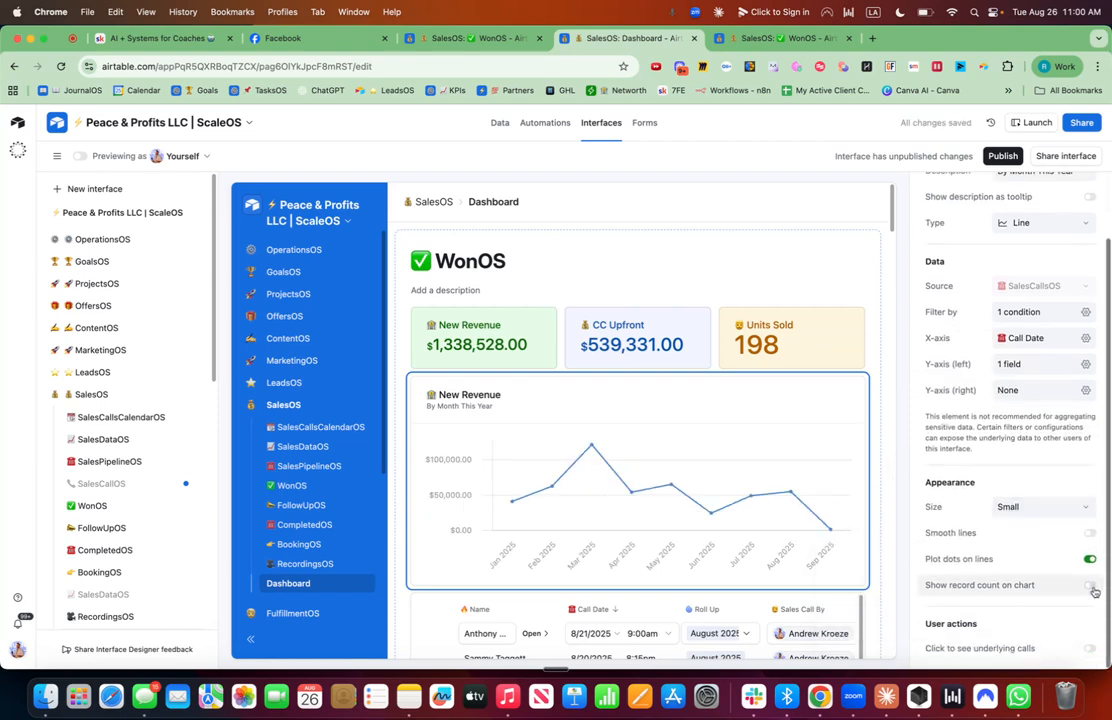
click(1090, 533)
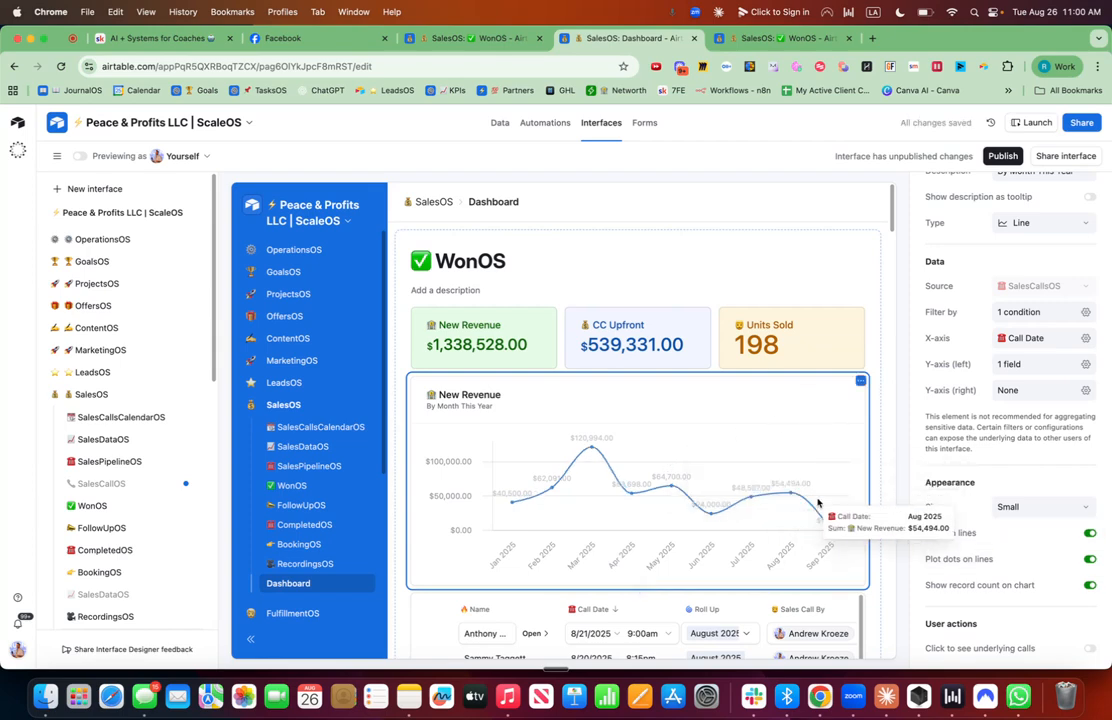
Duplicate the New Revenue chart and retitle the copy Units Sold with an emoji.
click(862, 383)
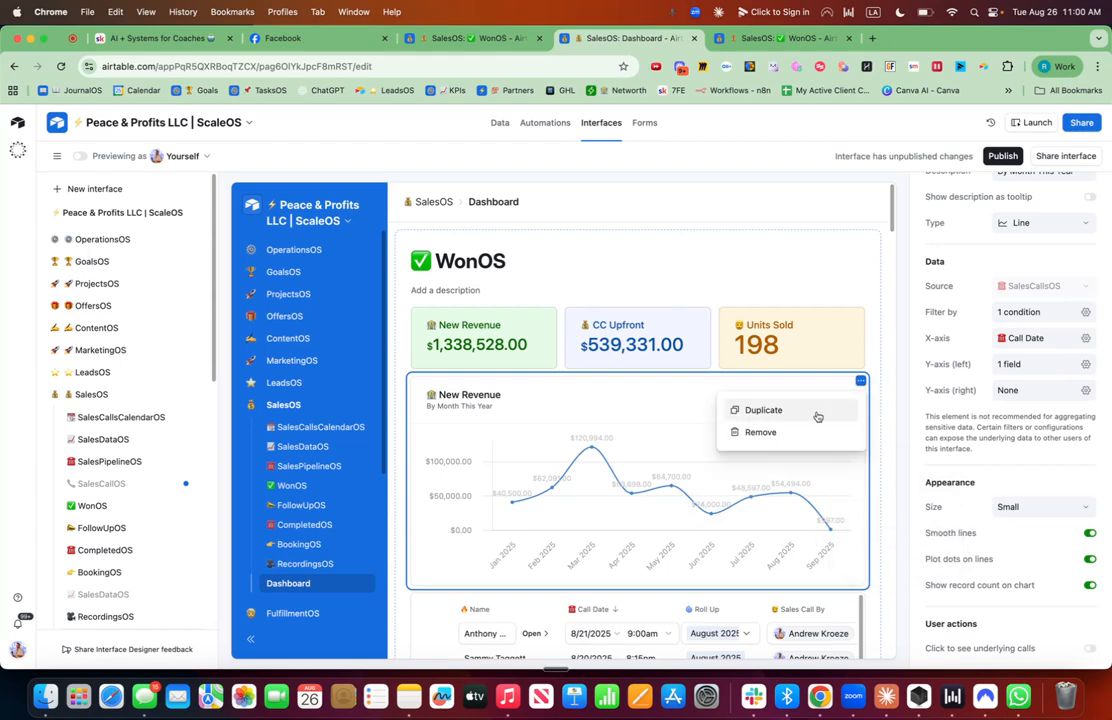
click(816, 413)
scroll(1062, 268, up, 2)
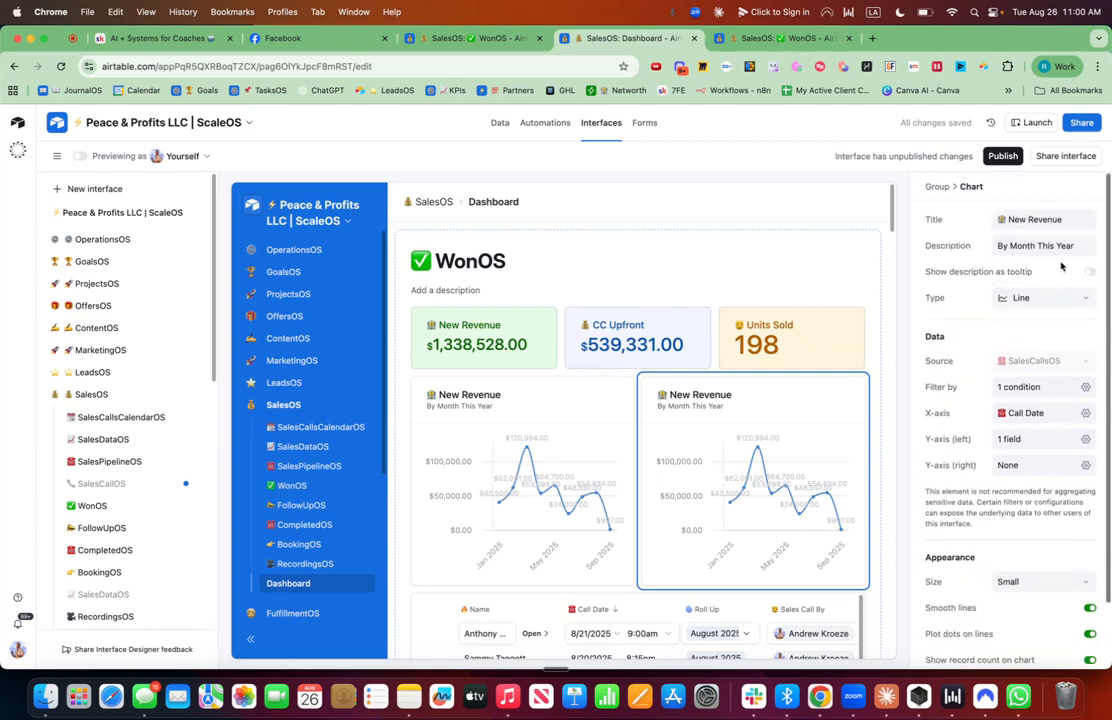
click(1059, 219)
key(ctrl+super+space)
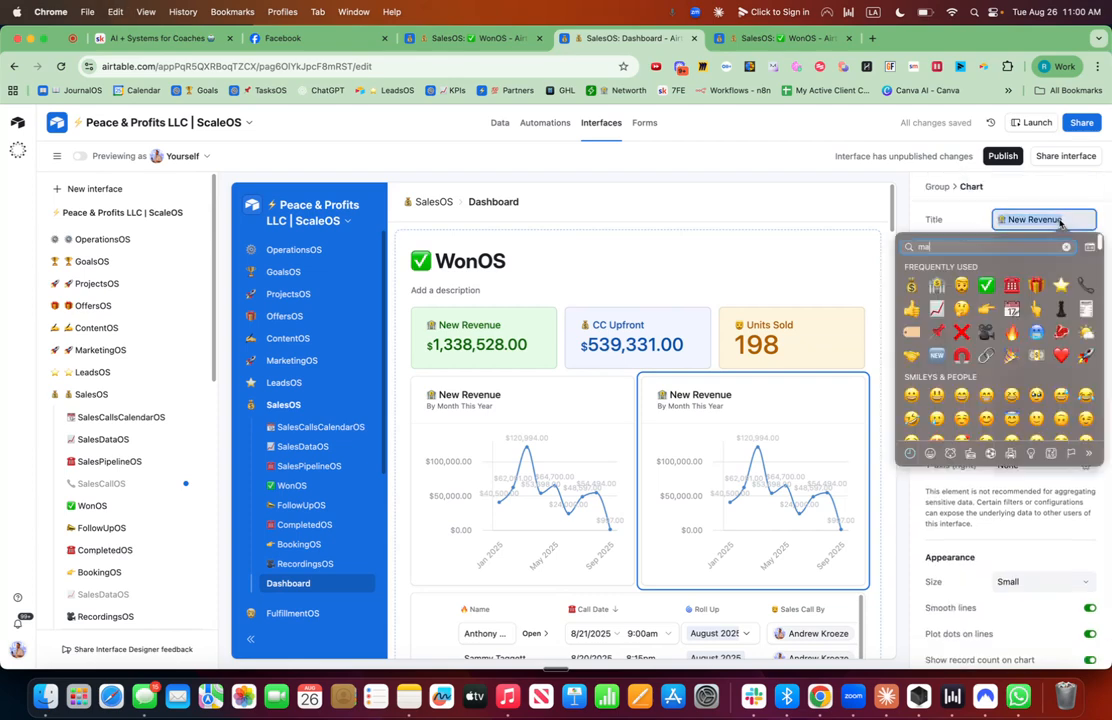
text(man)
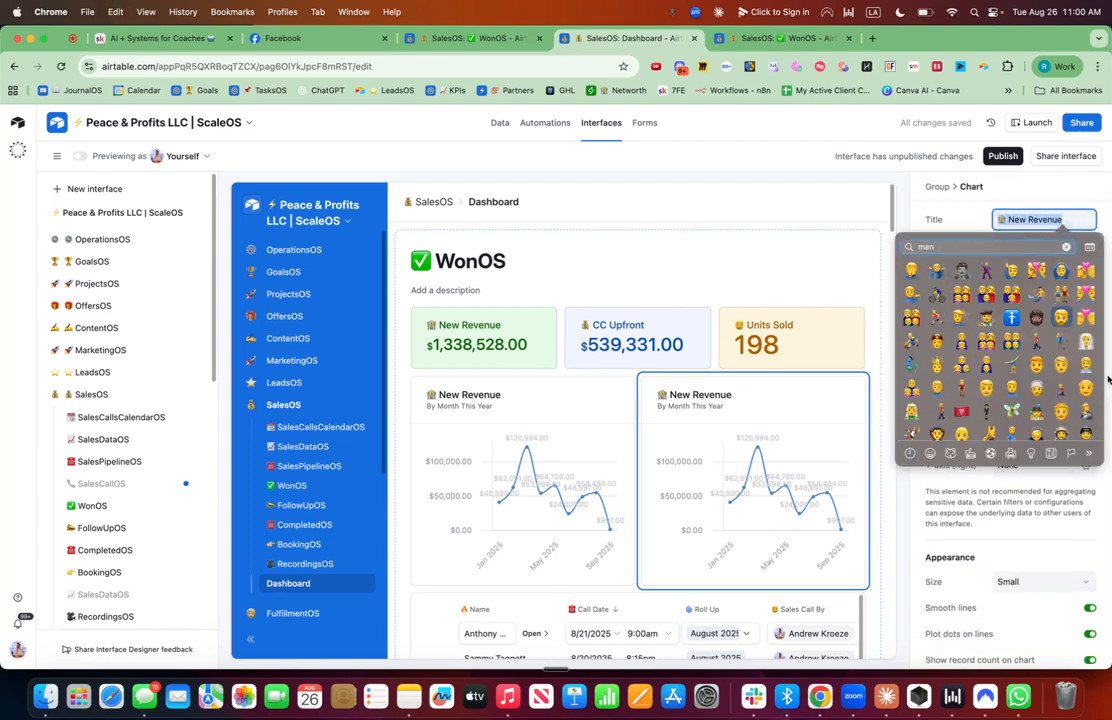
text( Units S)
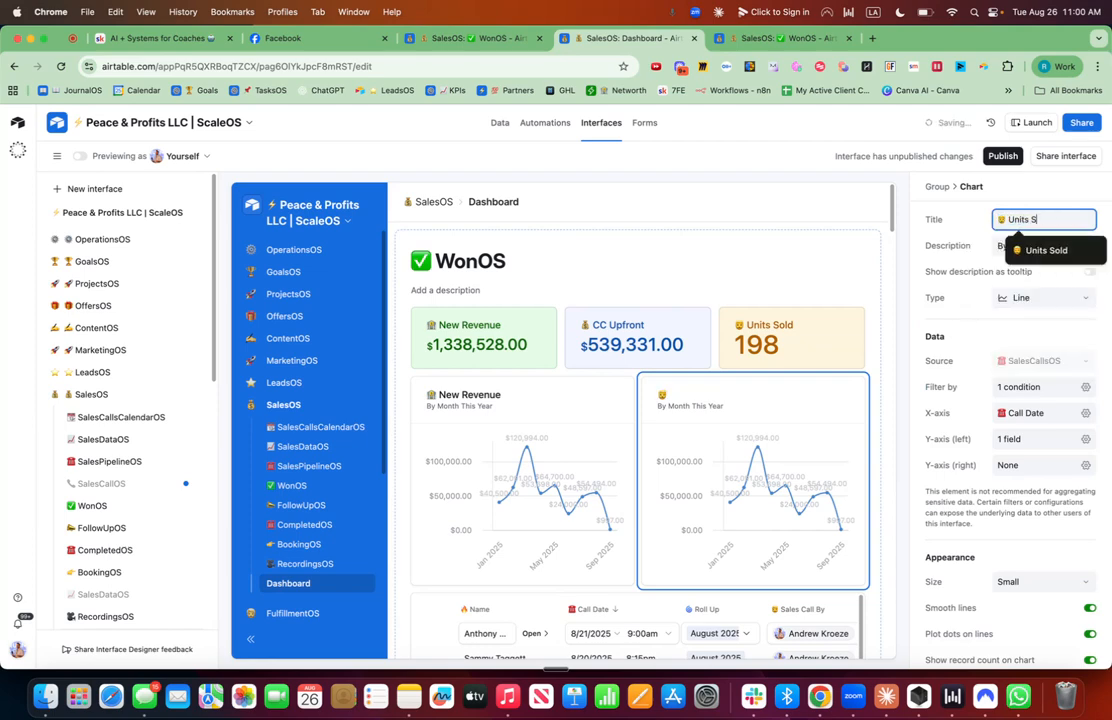
text(old)
Switch the Units Sold chart's type to Bar and review its Call Date filter.
click(1068, 297)
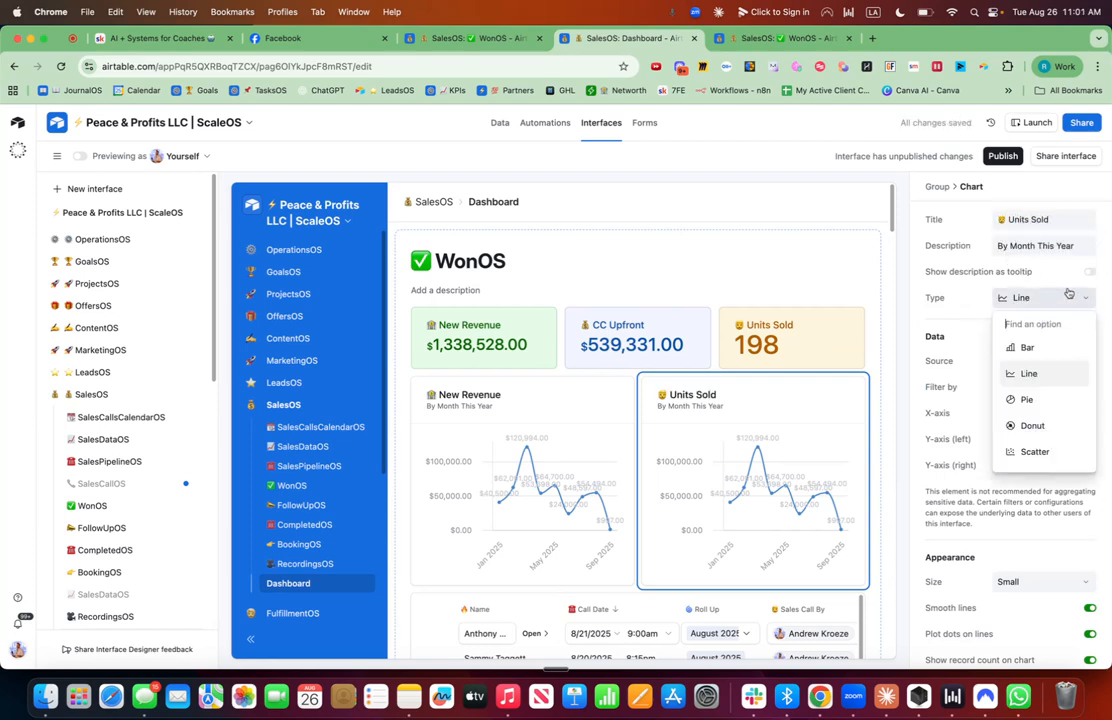
click(1030, 348)
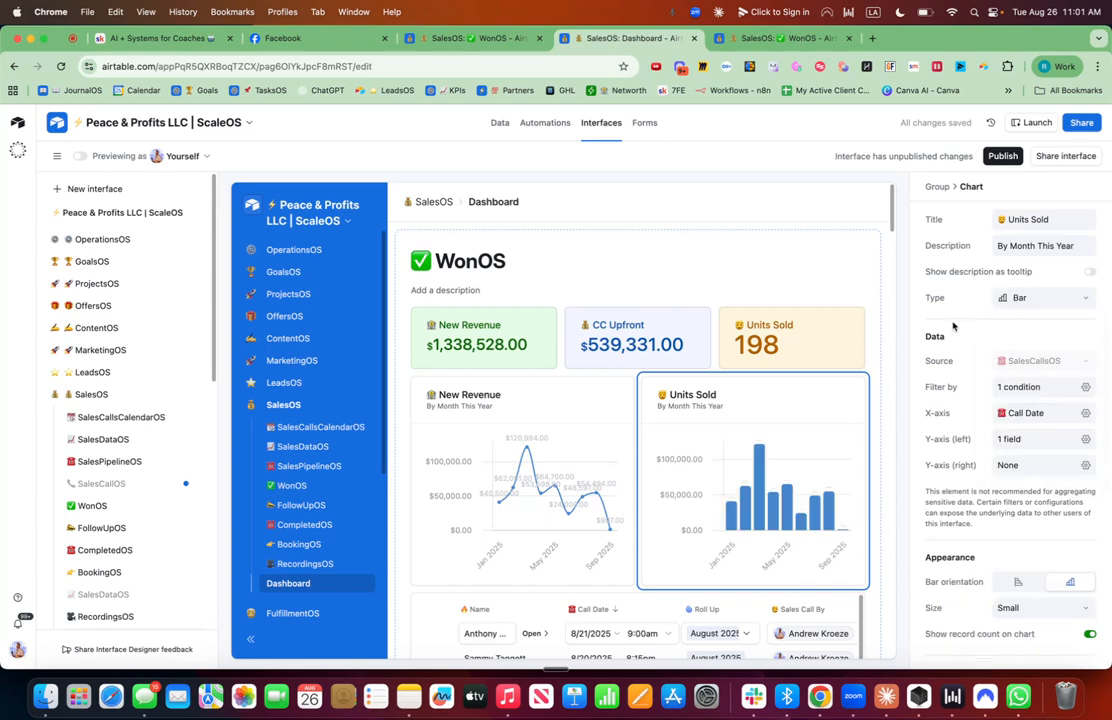
click(1086, 387)
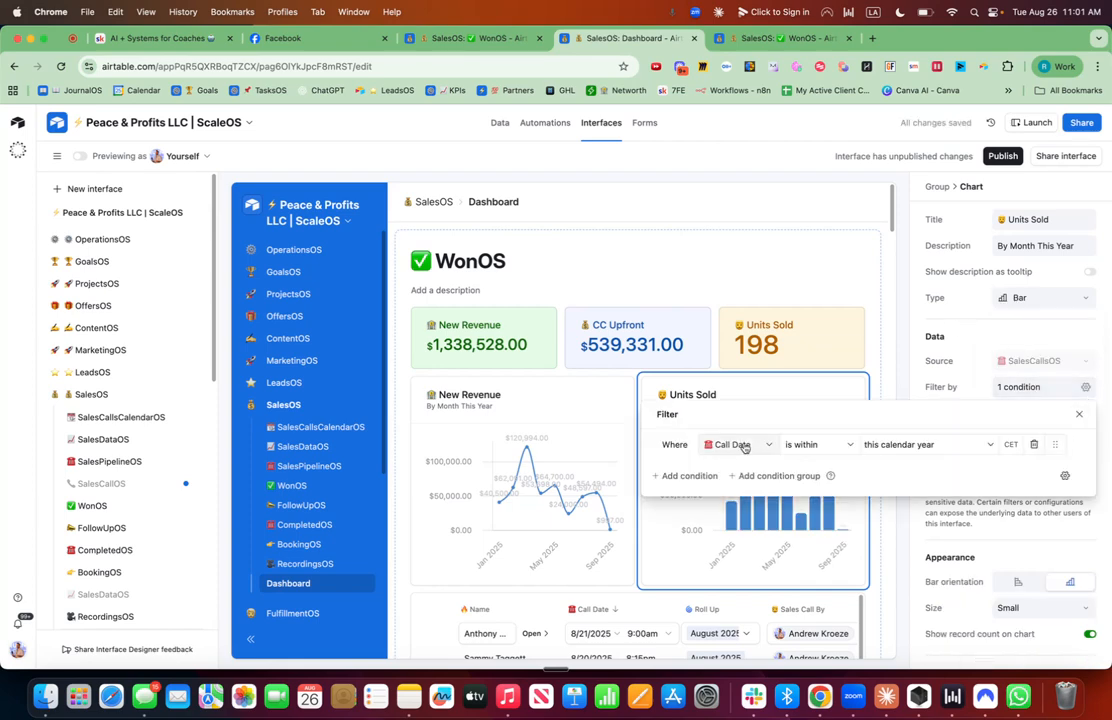
click(983, 368)
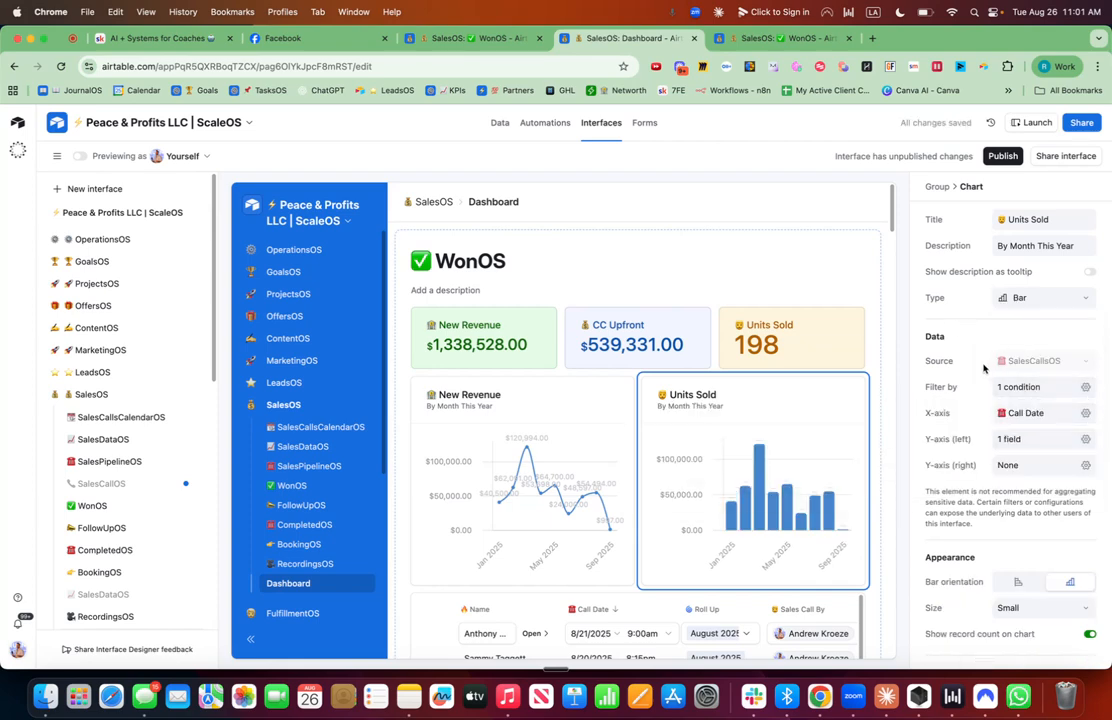
Set the Units Sold chart's left Y-axis to count Distinct values of the Name field.
click(1086, 439)
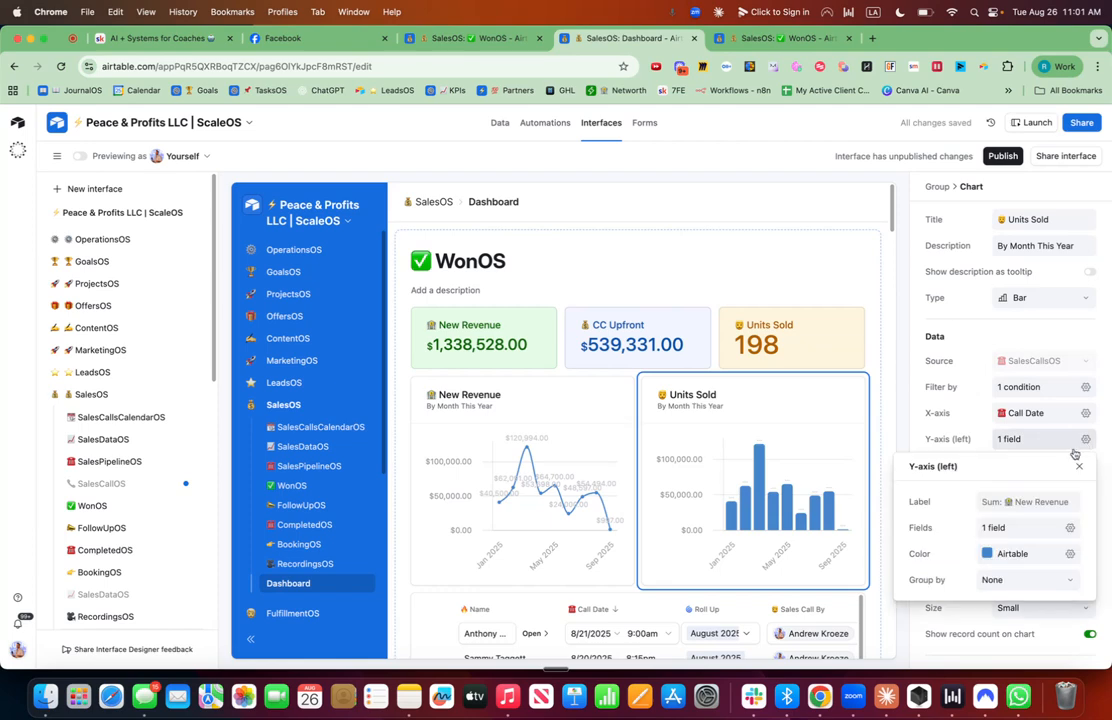
click(1072, 530)
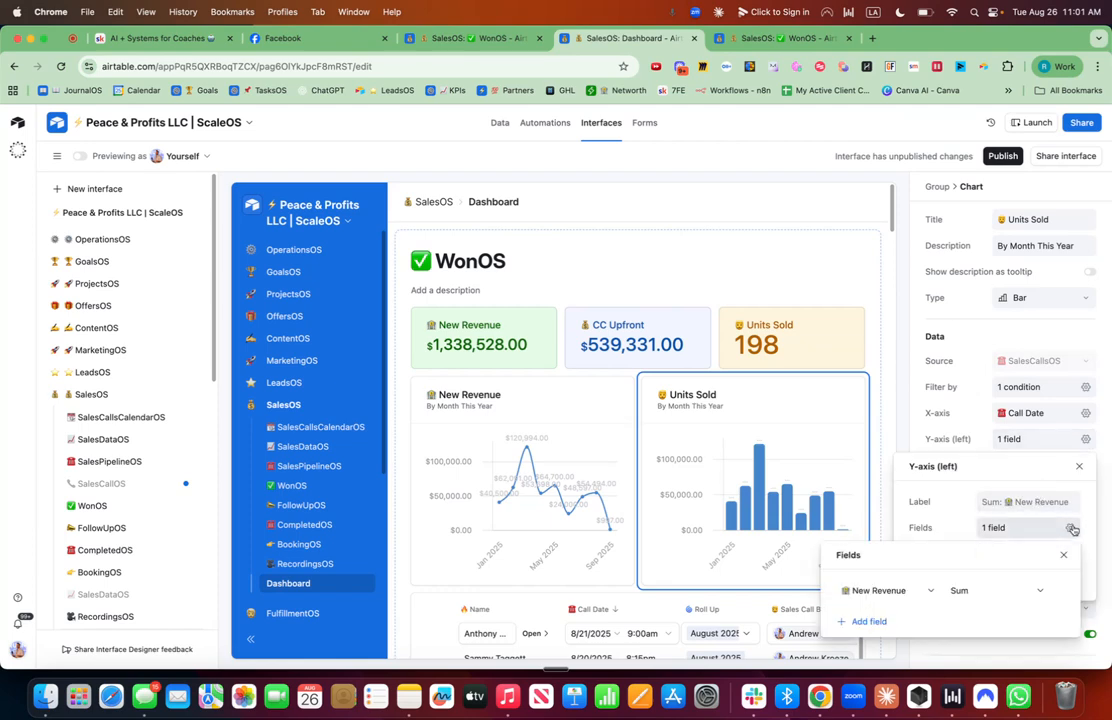
click(886, 590)
scroll(880, 438, up, 3)
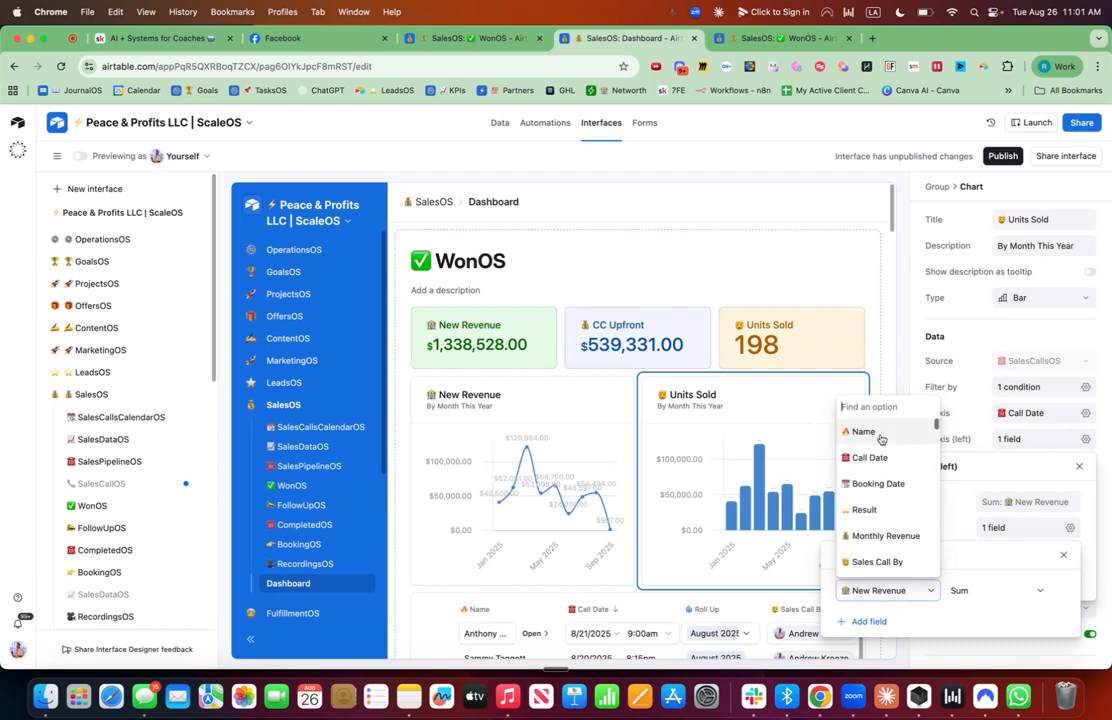
click(866, 432)
click(985, 591)
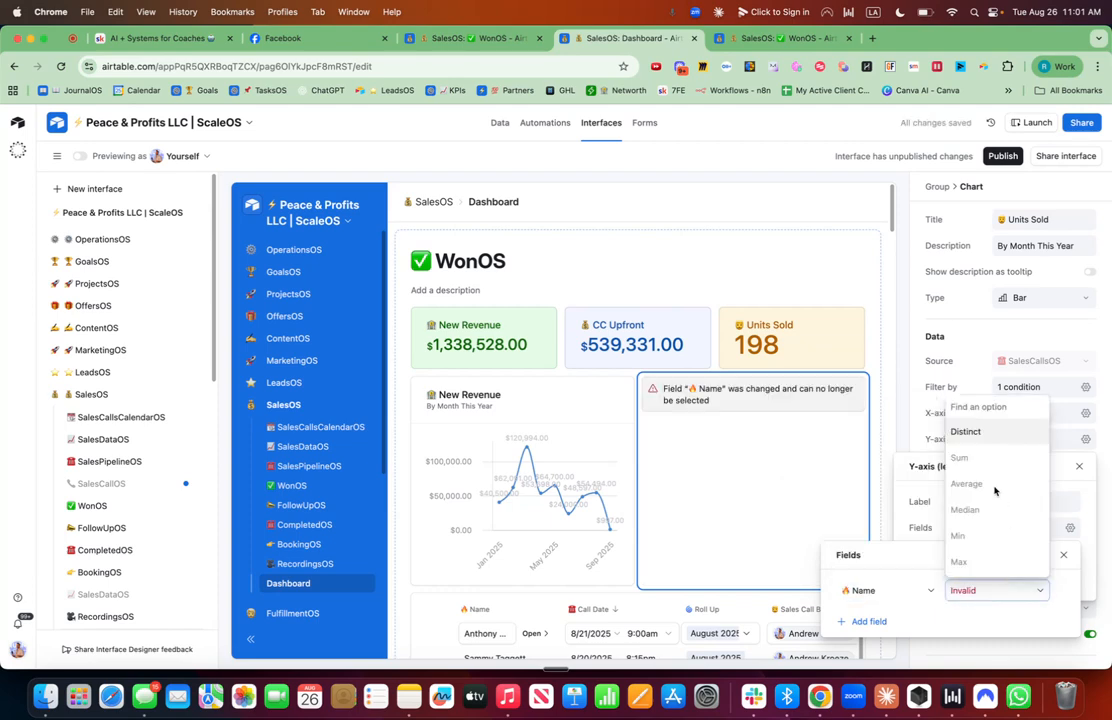
click(975, 431)
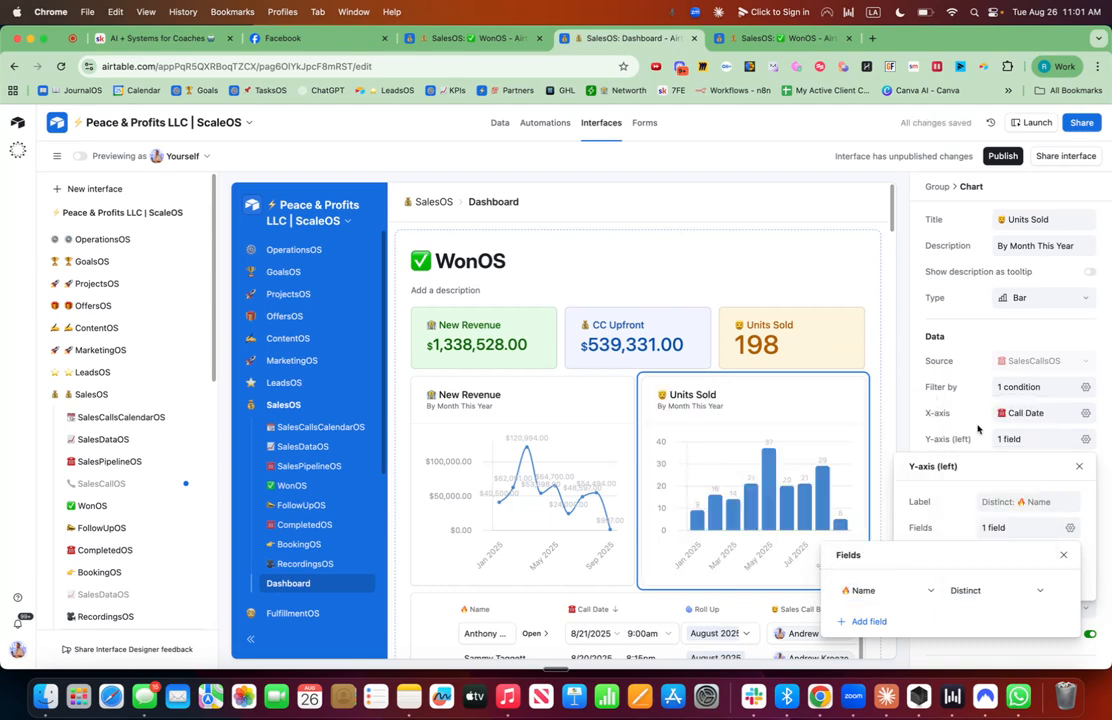
click(975, 596)
scroll(968, 565, down, 1)
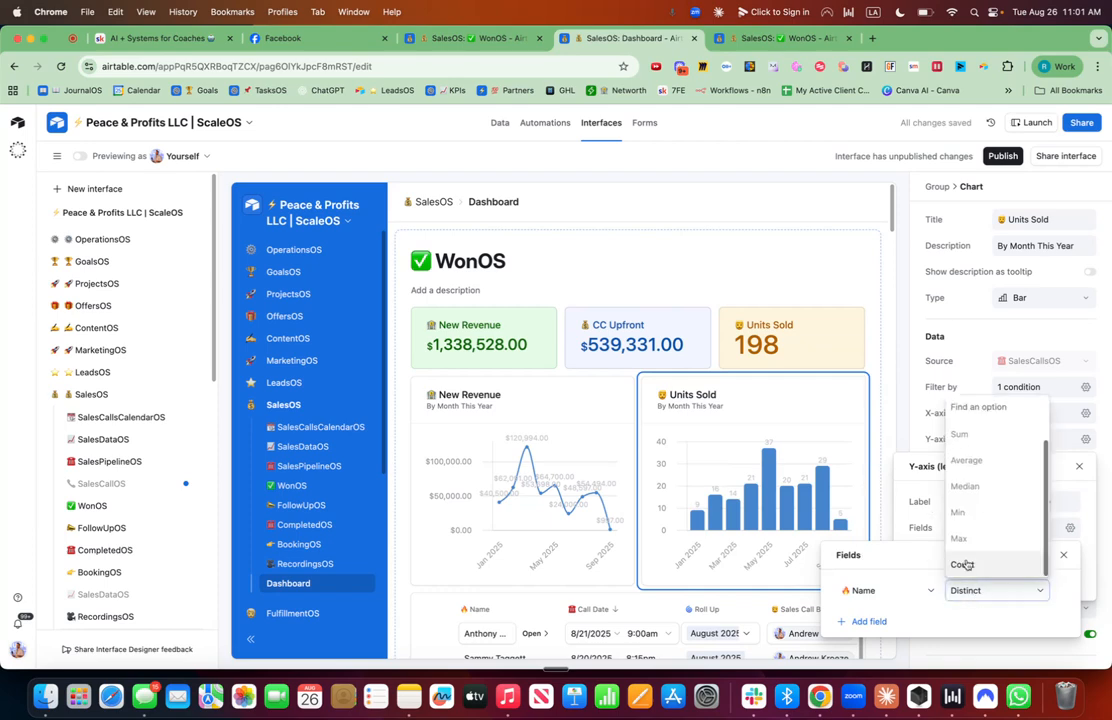
click(922, 408)
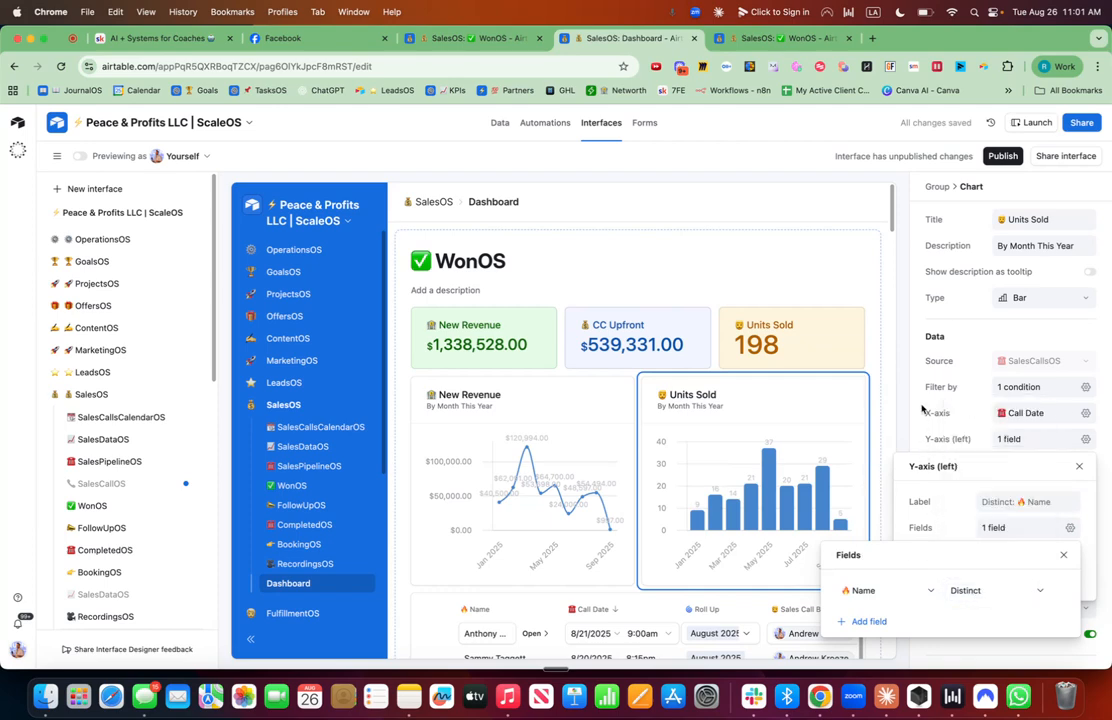
click(922, 408)
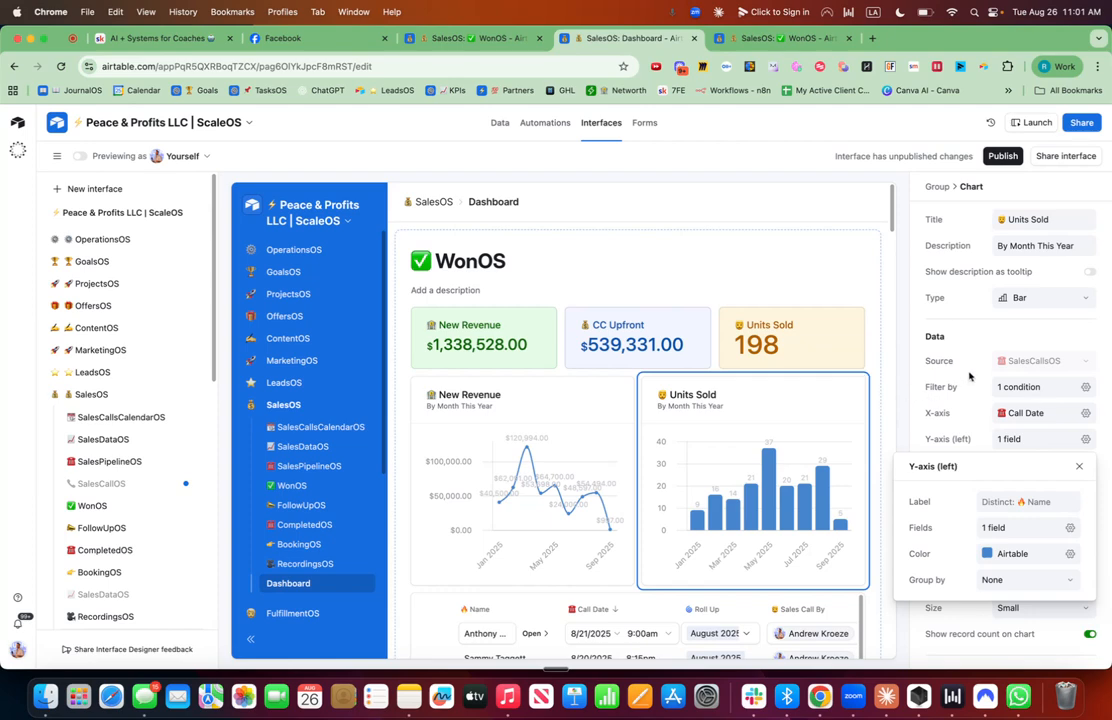
Add a filter condition on the Units Sold chart so Result is Sale.
click(1087, 387)
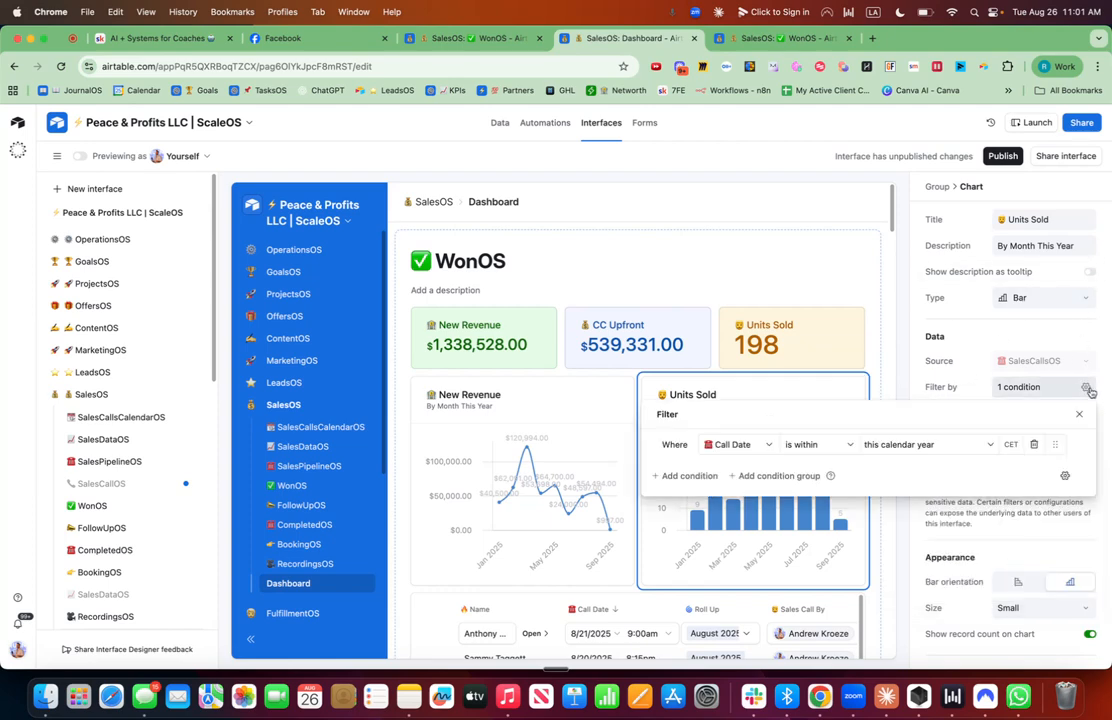
click(706, 476)
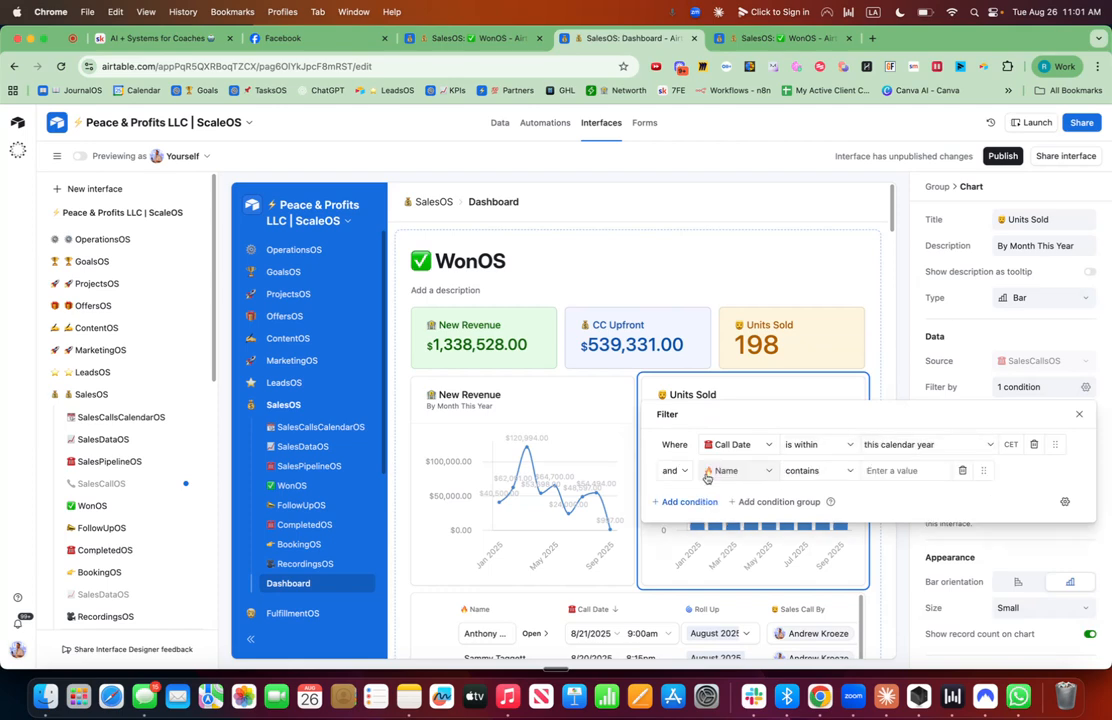
click(707, 474)
text(stat)
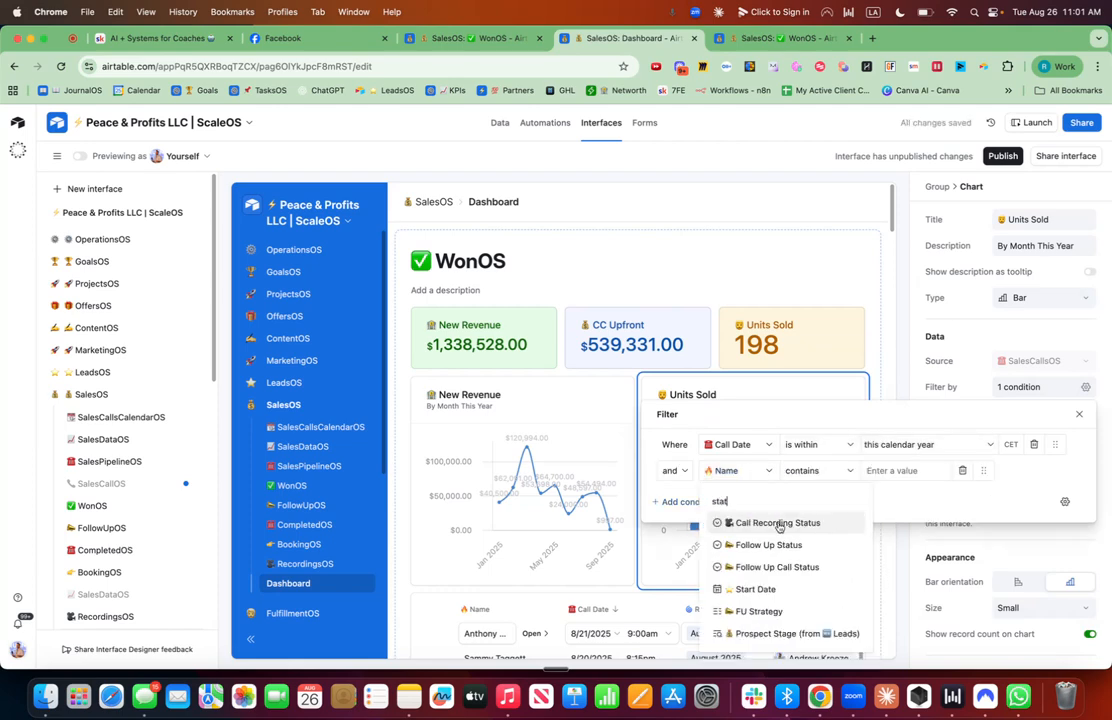
key(BackSpace)
key(BackSpace)
key(BackSpace)
key(BackSpace)
text(re)
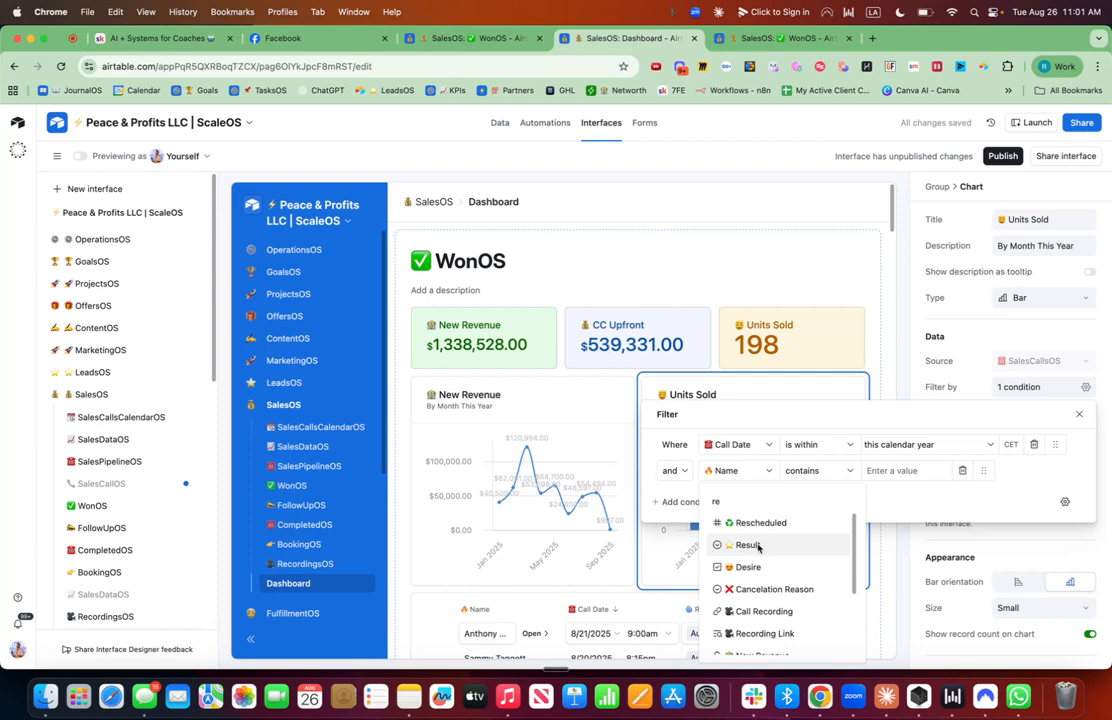
click(758, 546)
click(893, 471)
click(794, 541)
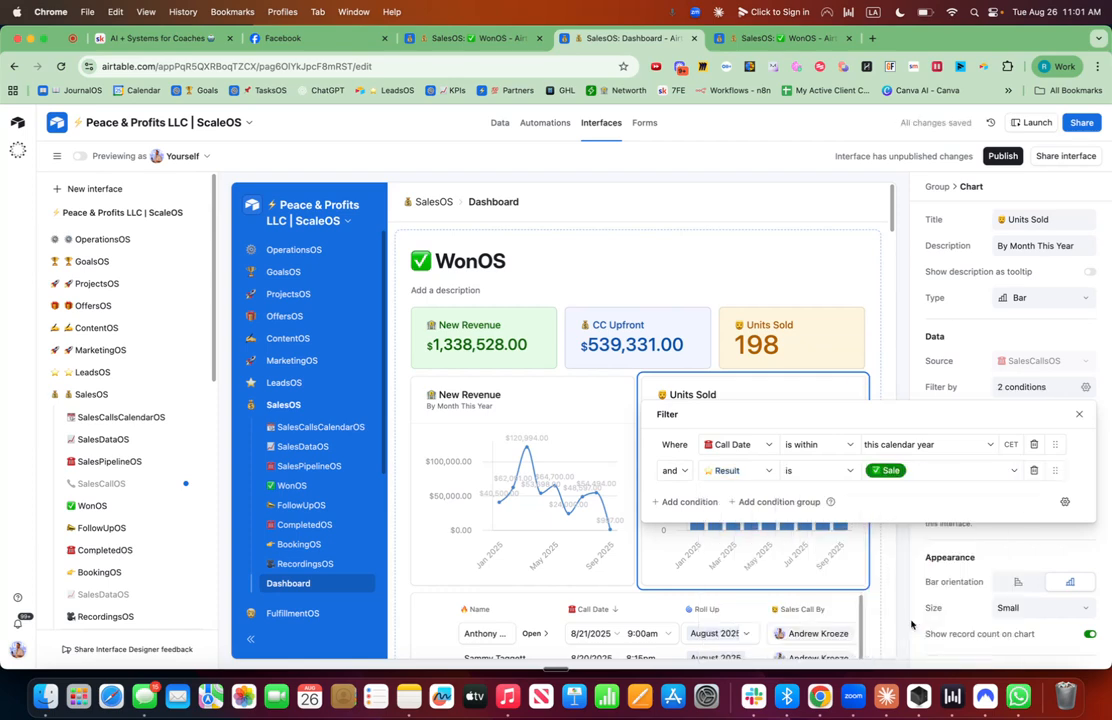
click(910, 559)
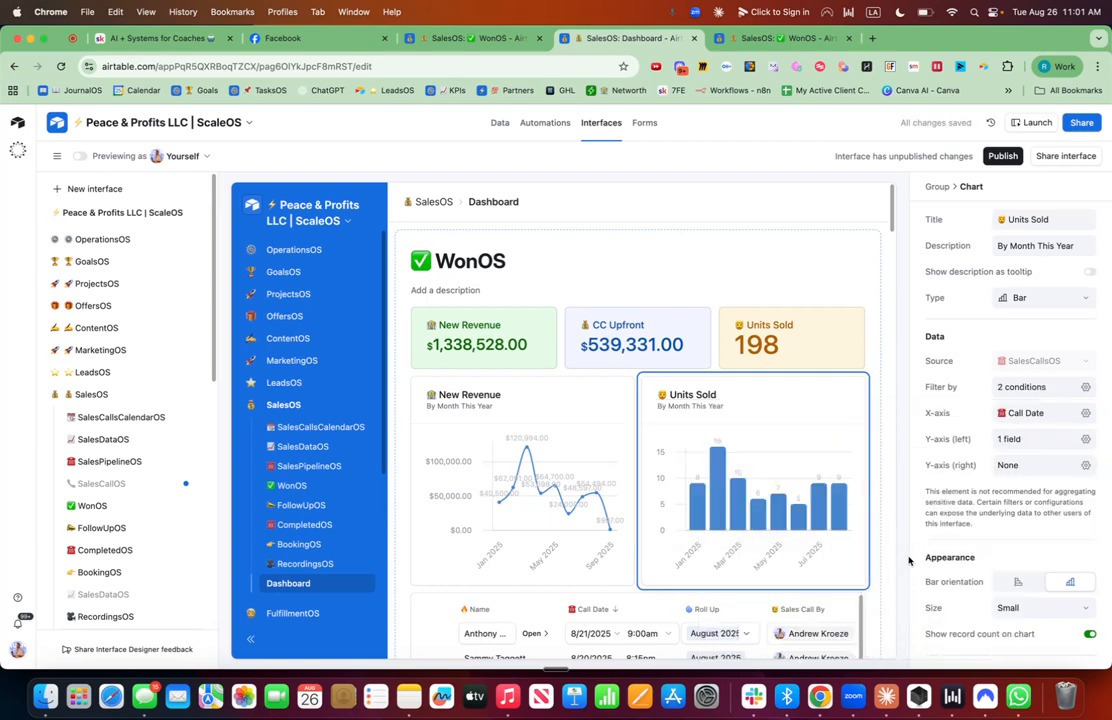
Add a filter condition on the New Revenue chart so Result is Sale.
click(492, 464)
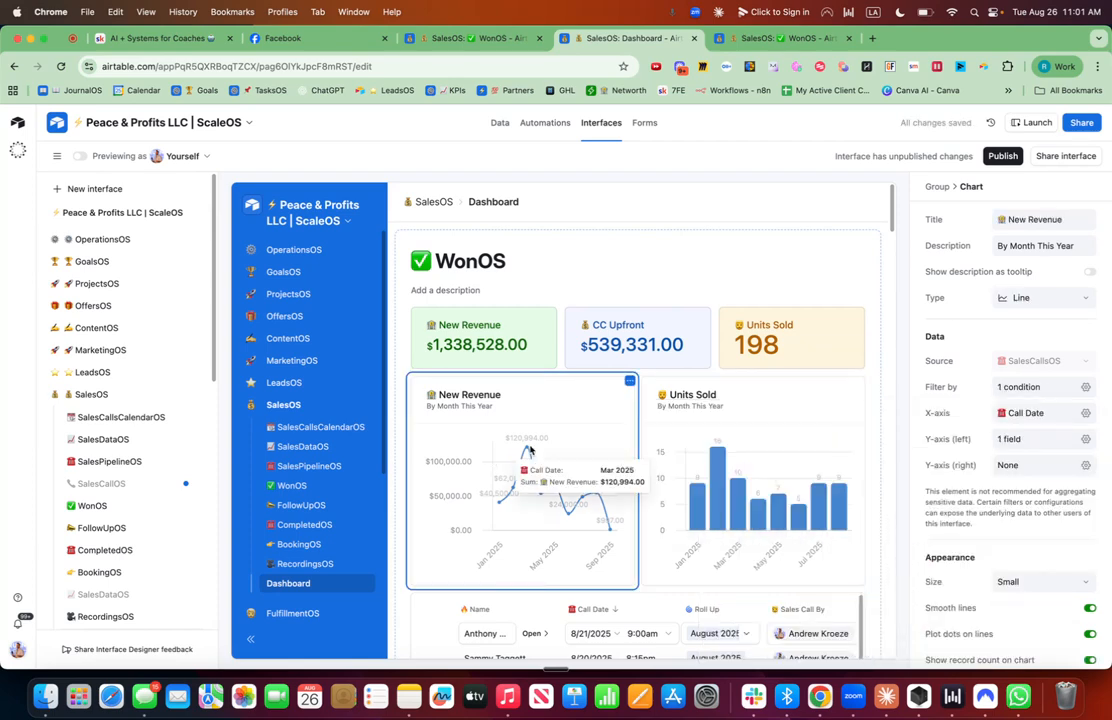
click(1085, 413)
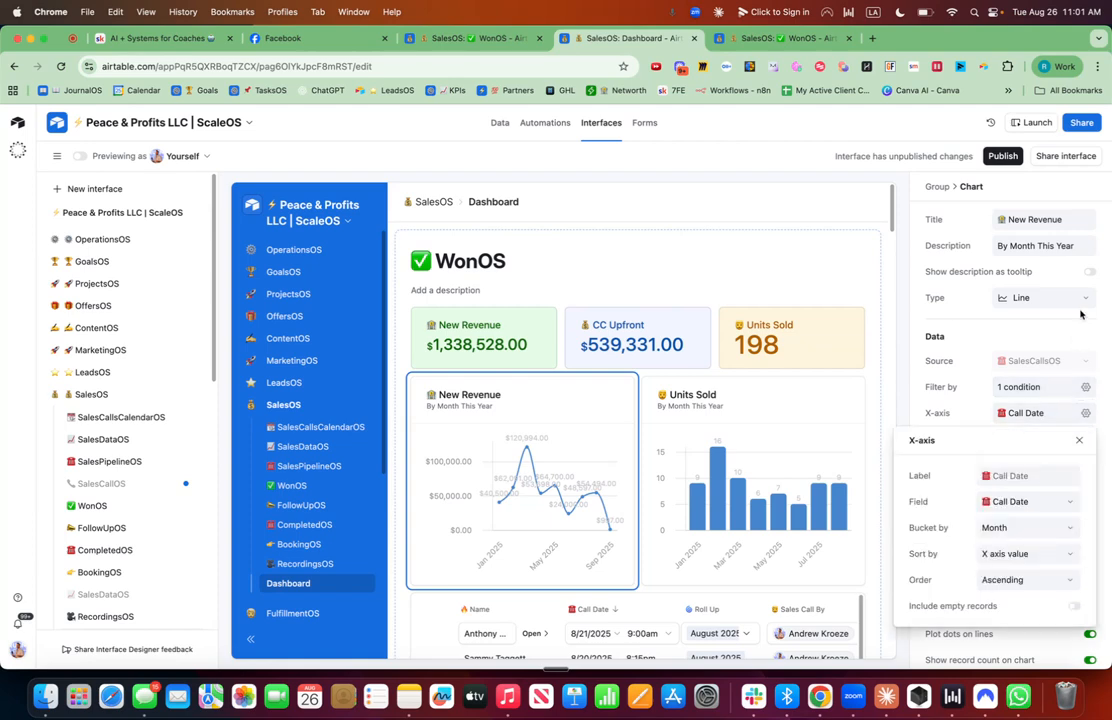
click(1085, 387)
click(698, 476)
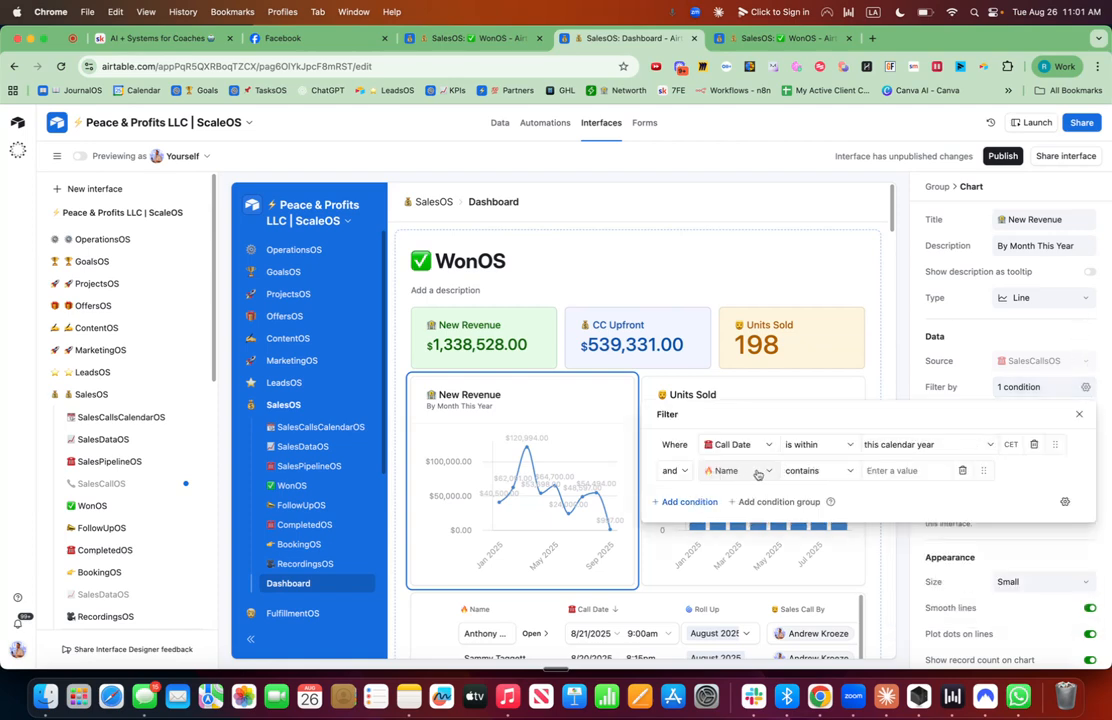
click(740, 470)
text(resul)
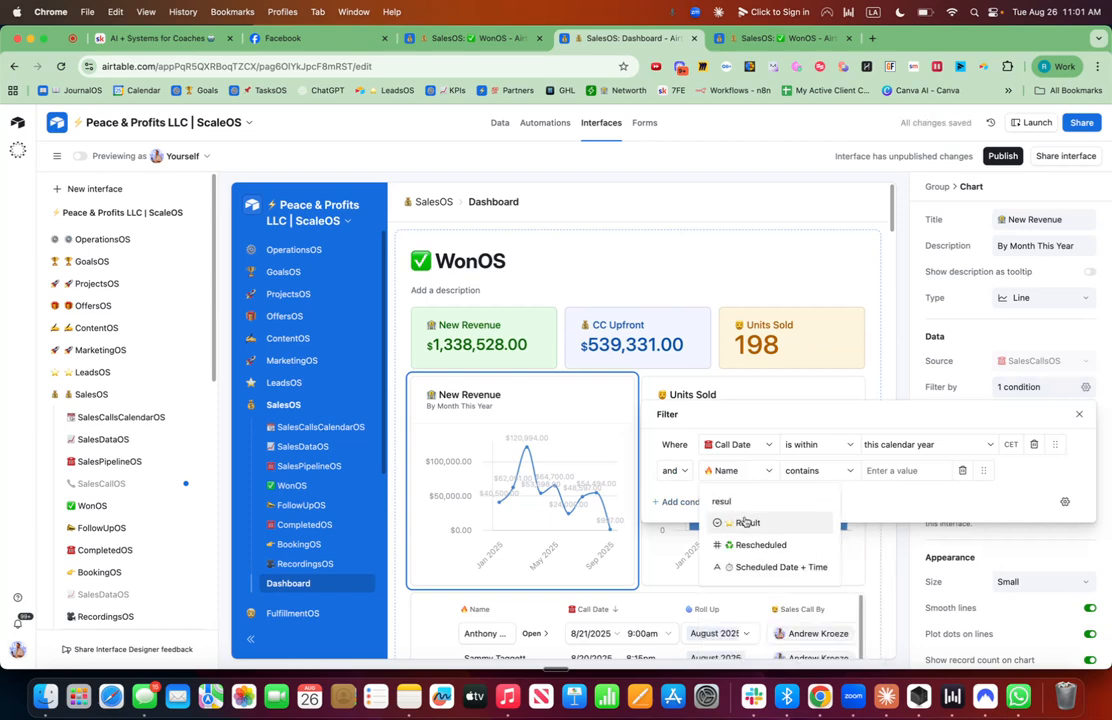
click(745, 522)
click(905, 470)
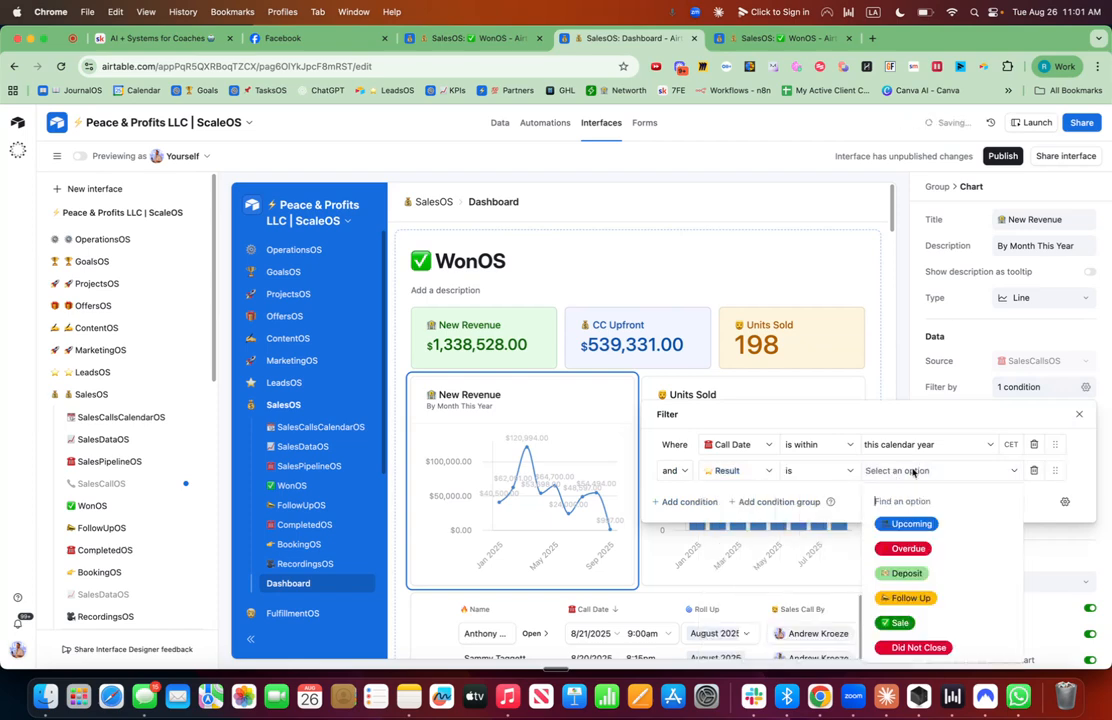
click(906, 624)
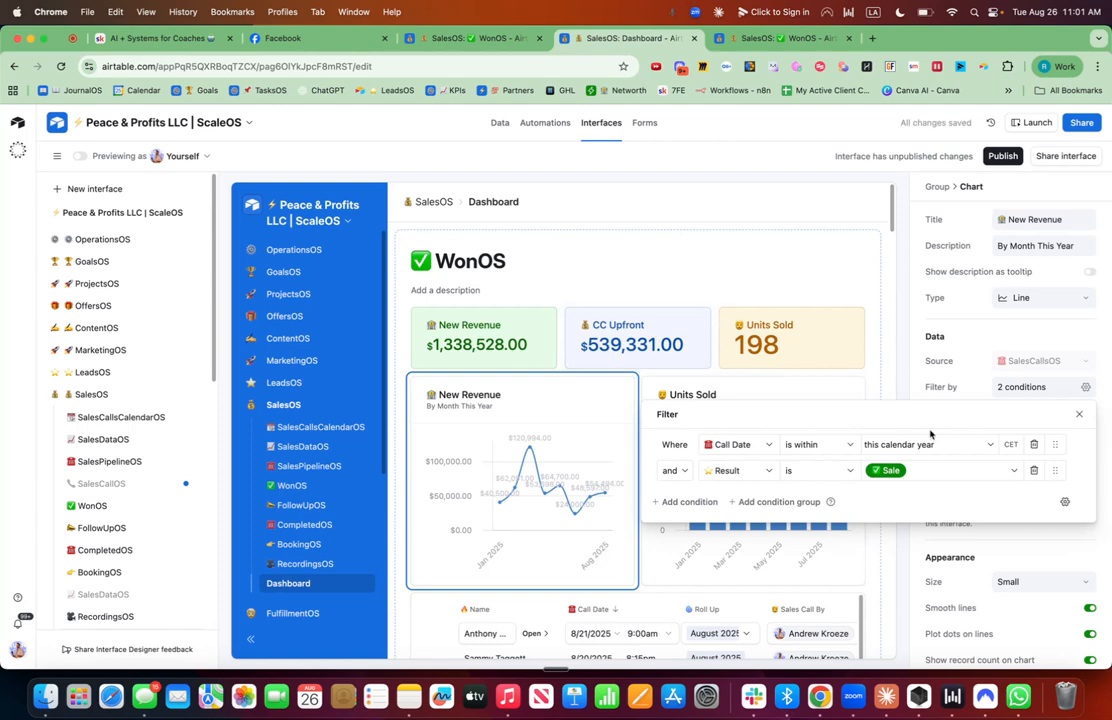
click(1079, 414)
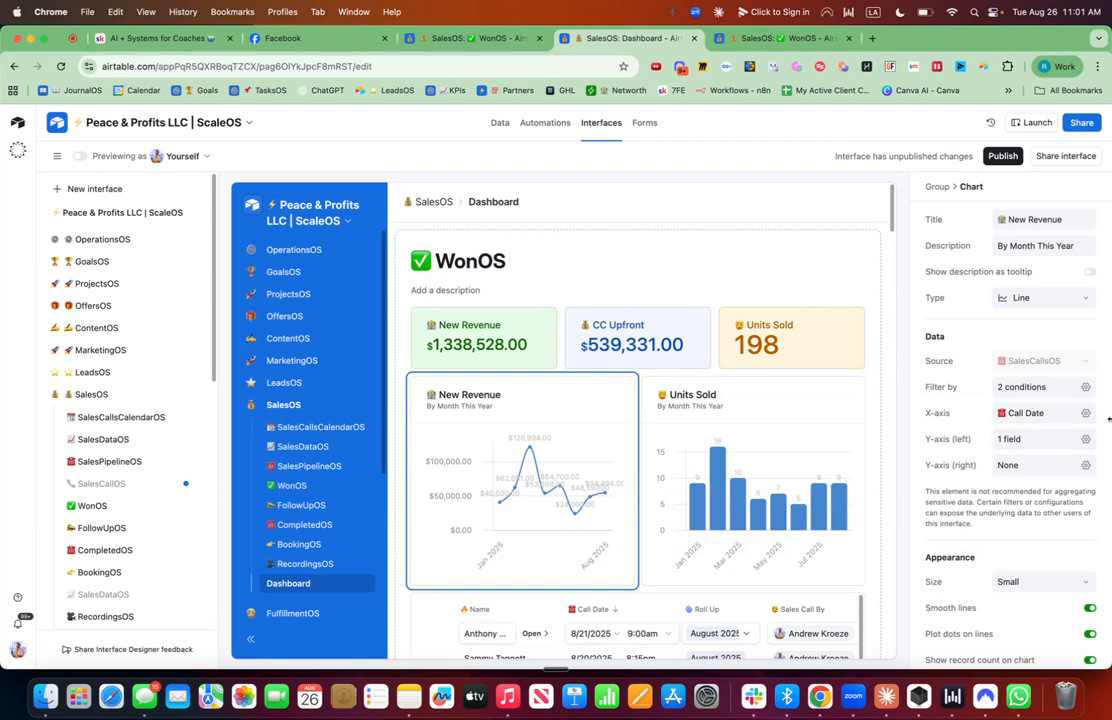
Change the New Revenue chart's line colour to green.
click(1087, 419)
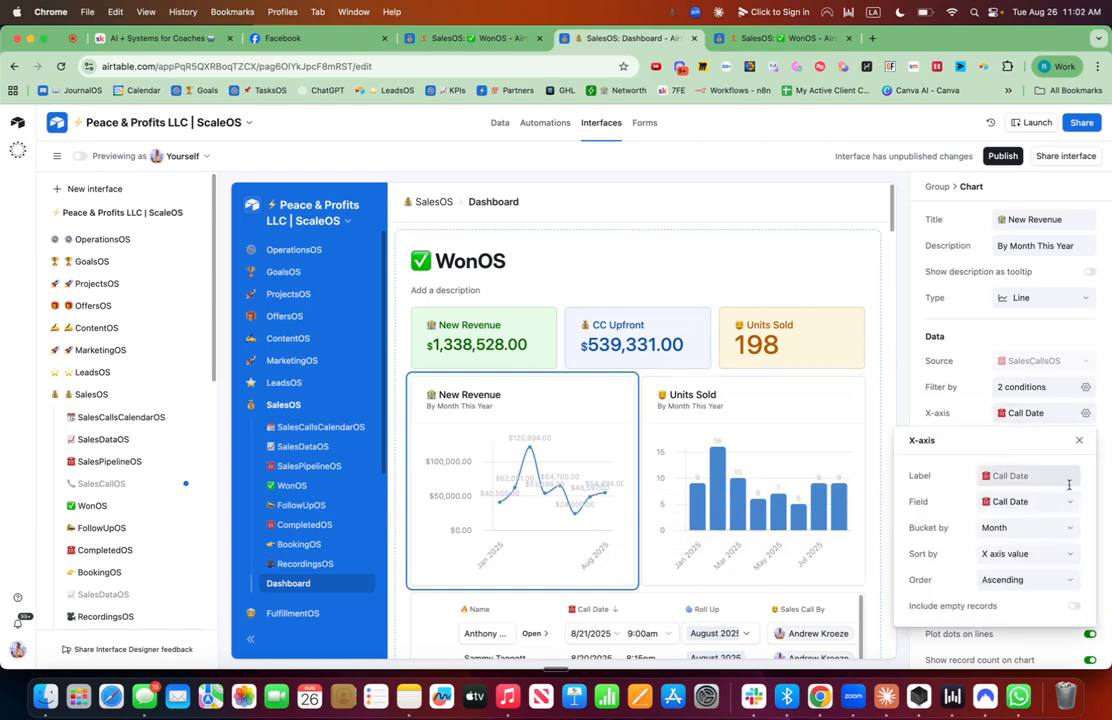
click(1107, 418)
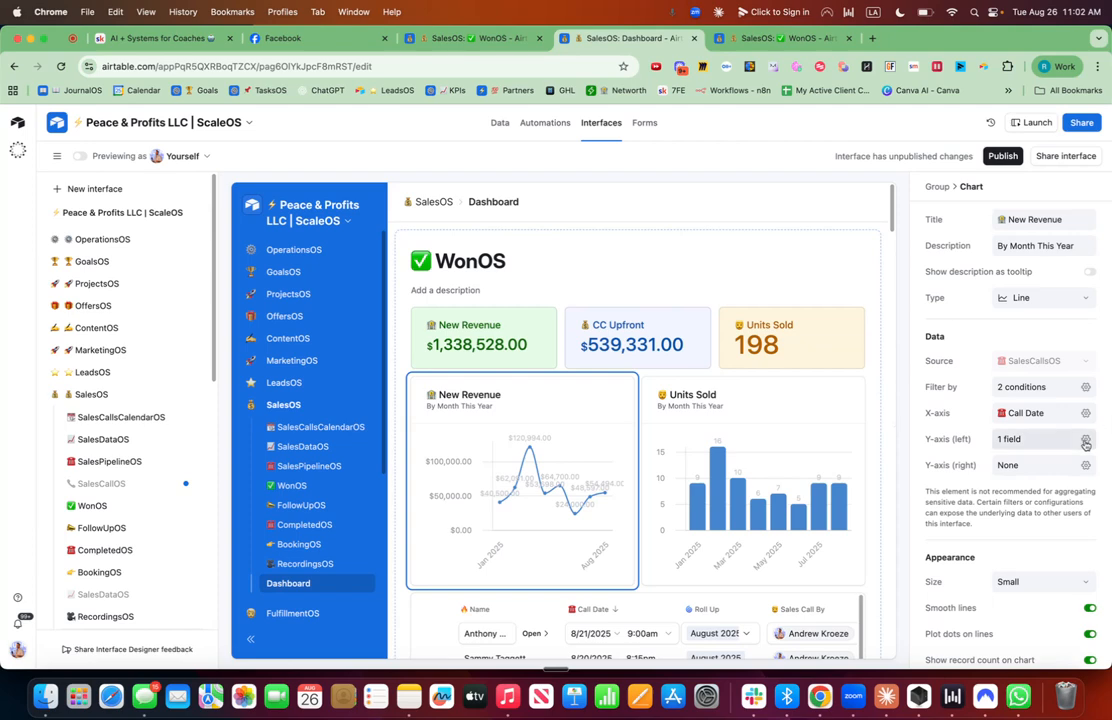
click(1085, 439)
click(1059, 555)
click(967, 521)
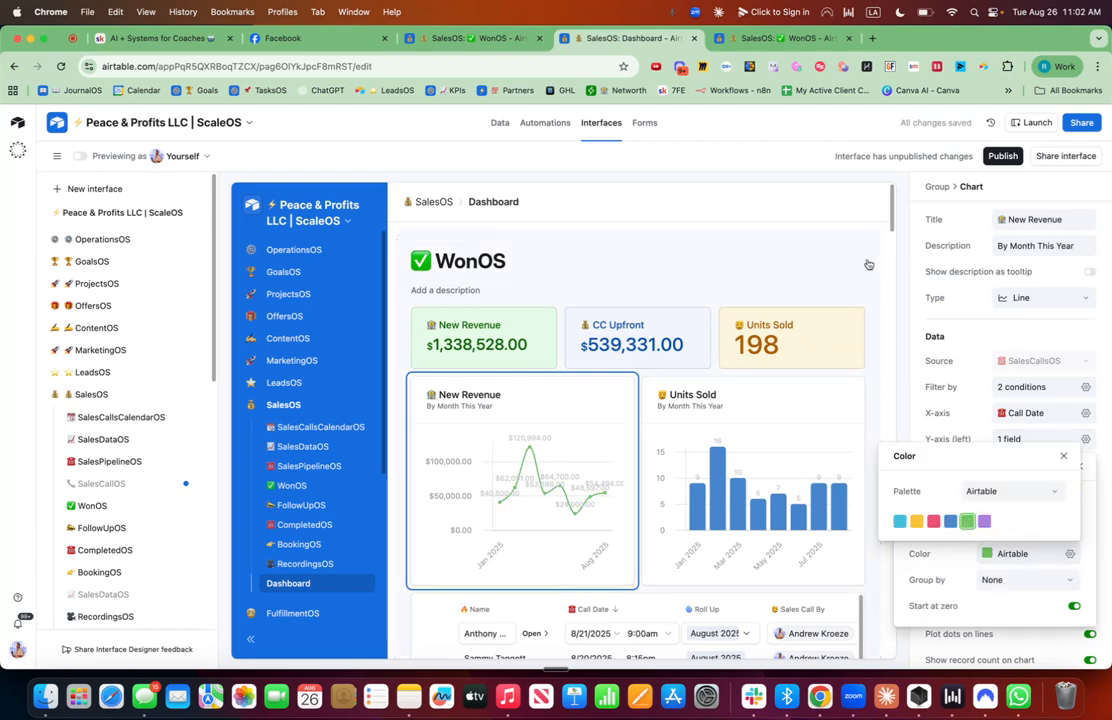
Turn on the background colour and the Filter user action for the WonOS group.
click(756, 230)
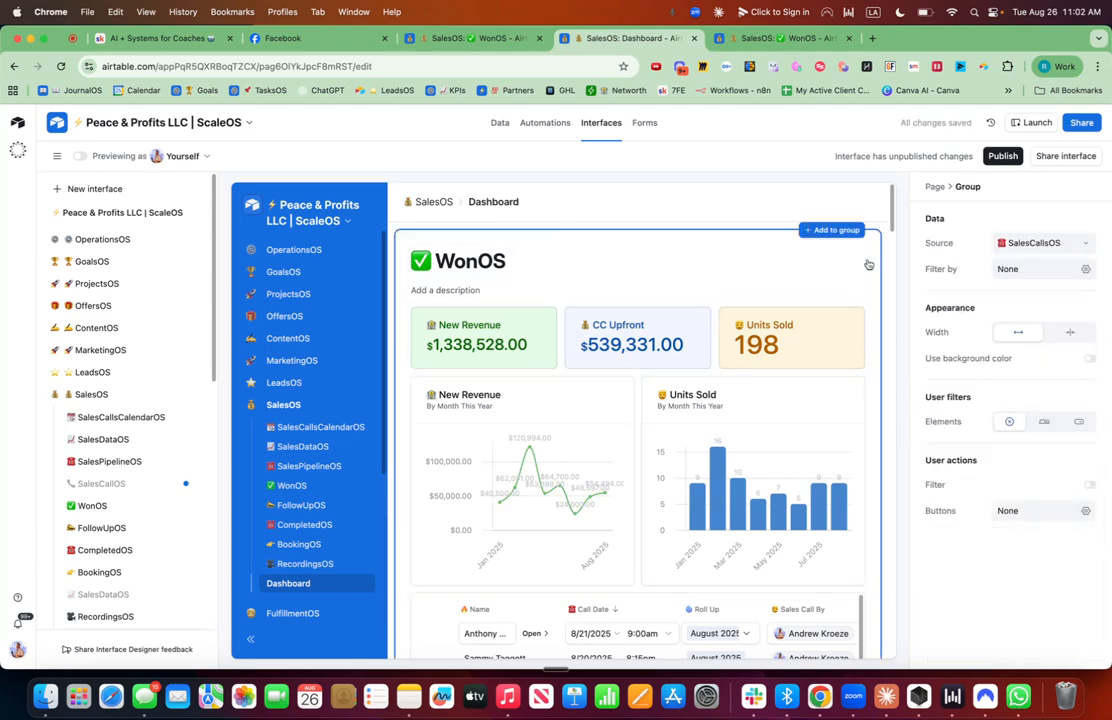
click(1090, 484)
click(1090, 359)
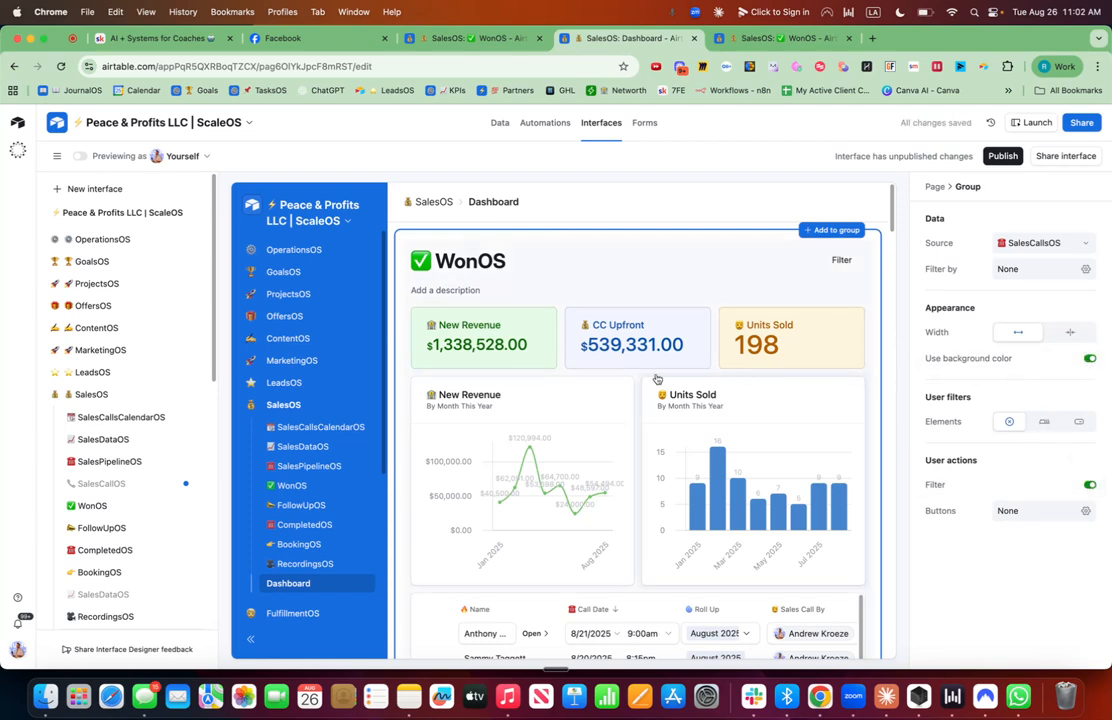
scroll(656, 378, down, 5)
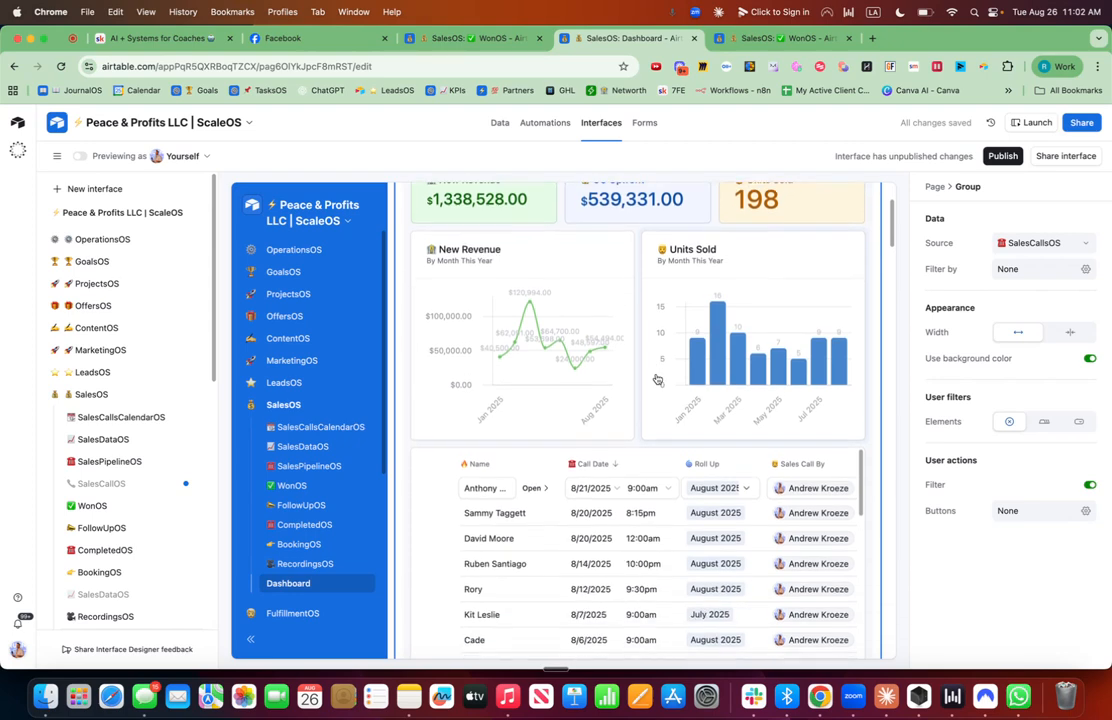
scroll(699, 340, up, 5)
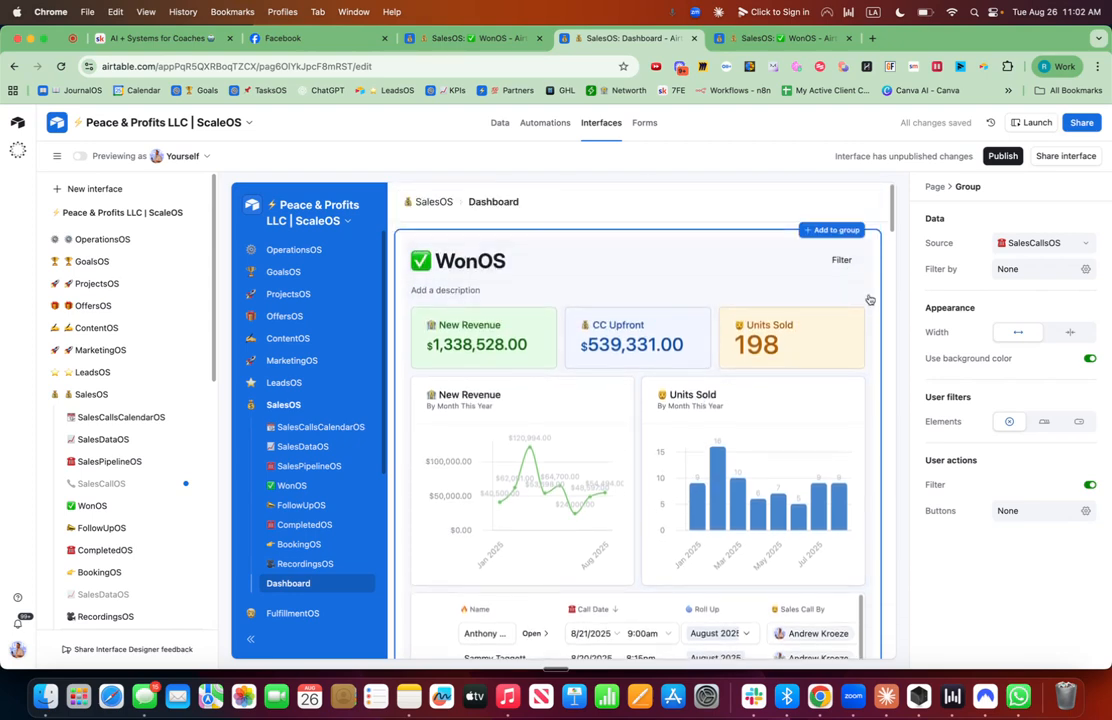
Add a button action to the WonOS group and open its properties.
click(1086, 511)
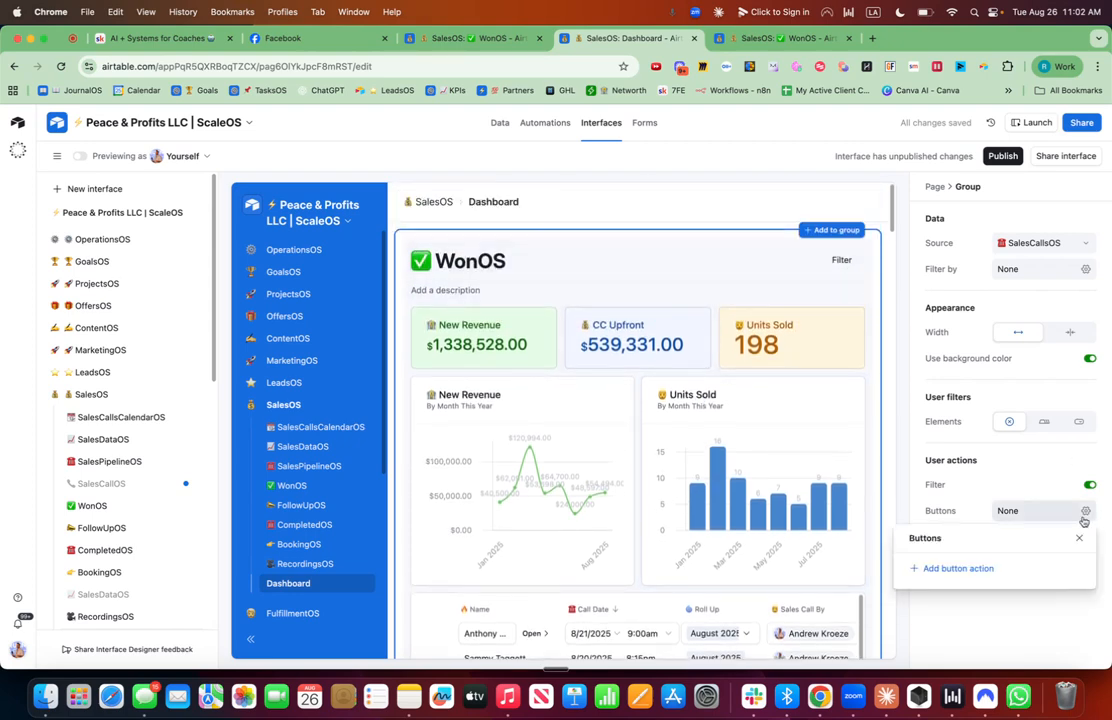
click(939, 577)
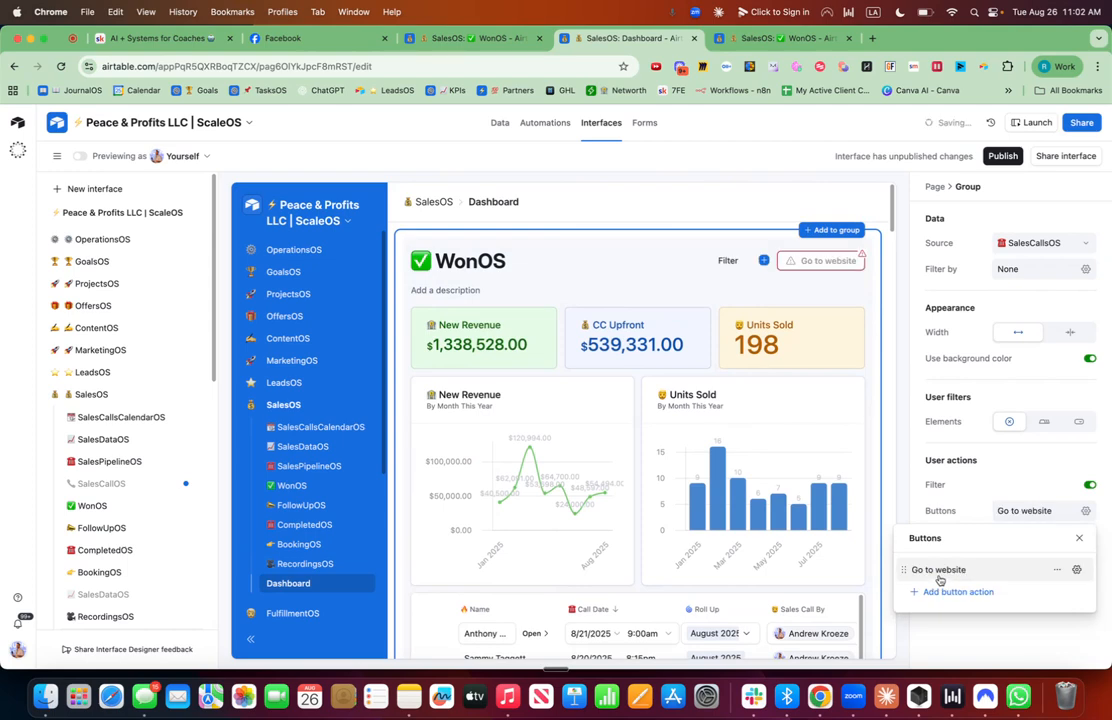
click(1057, 573)
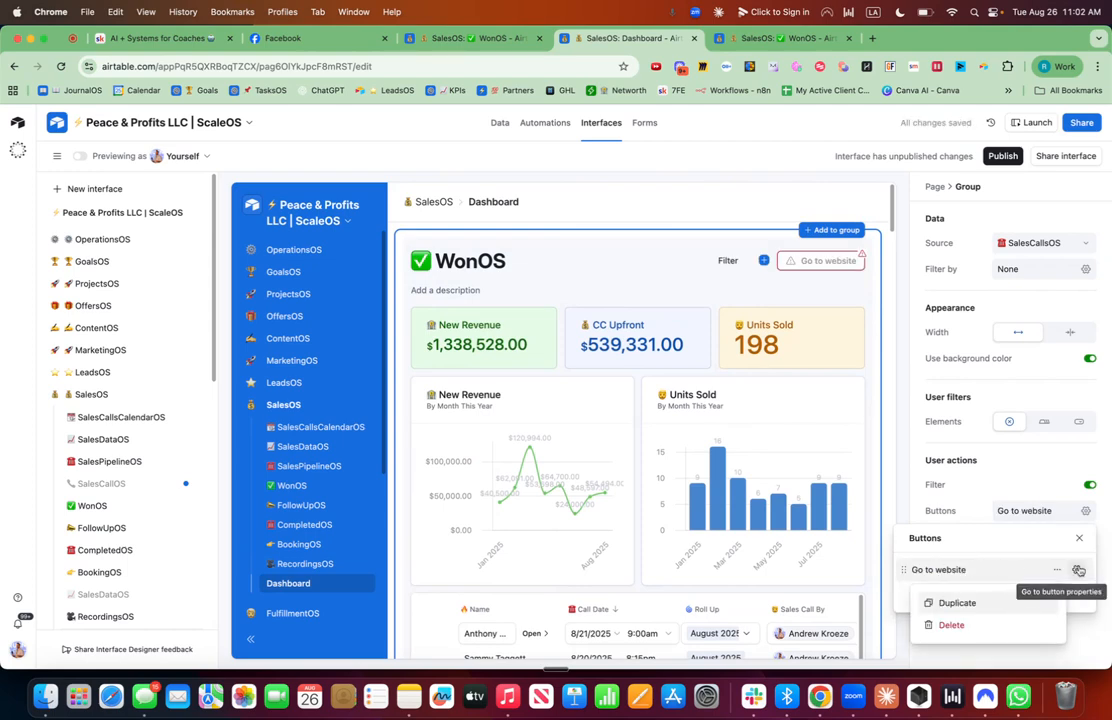
click(1077, 570)
Set the button's action to go to the SalesCallsCalendarOS interface page.
click(1062, 285)
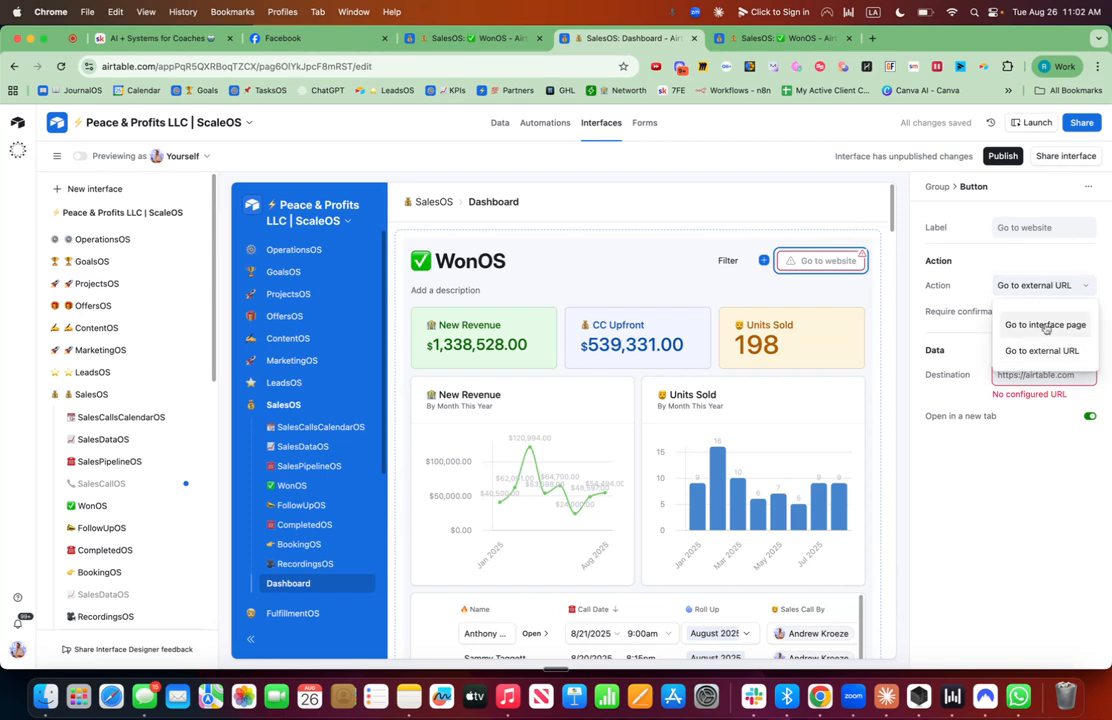
click(1047, 331)
click(1040, 374)
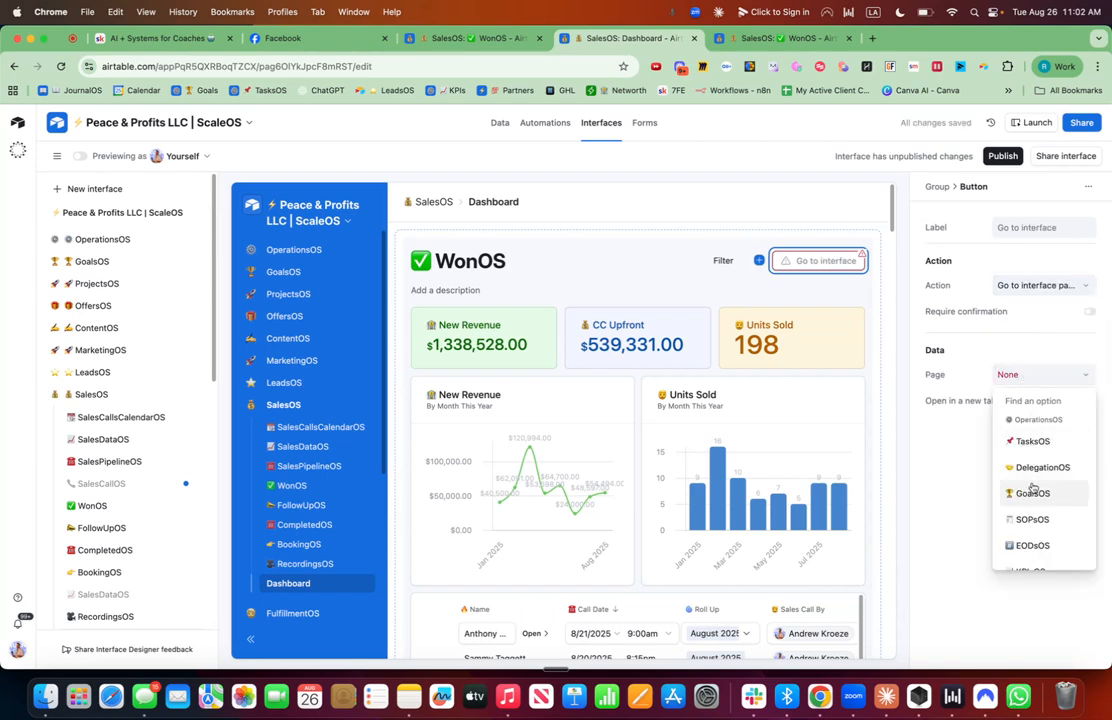
text(salescalls)
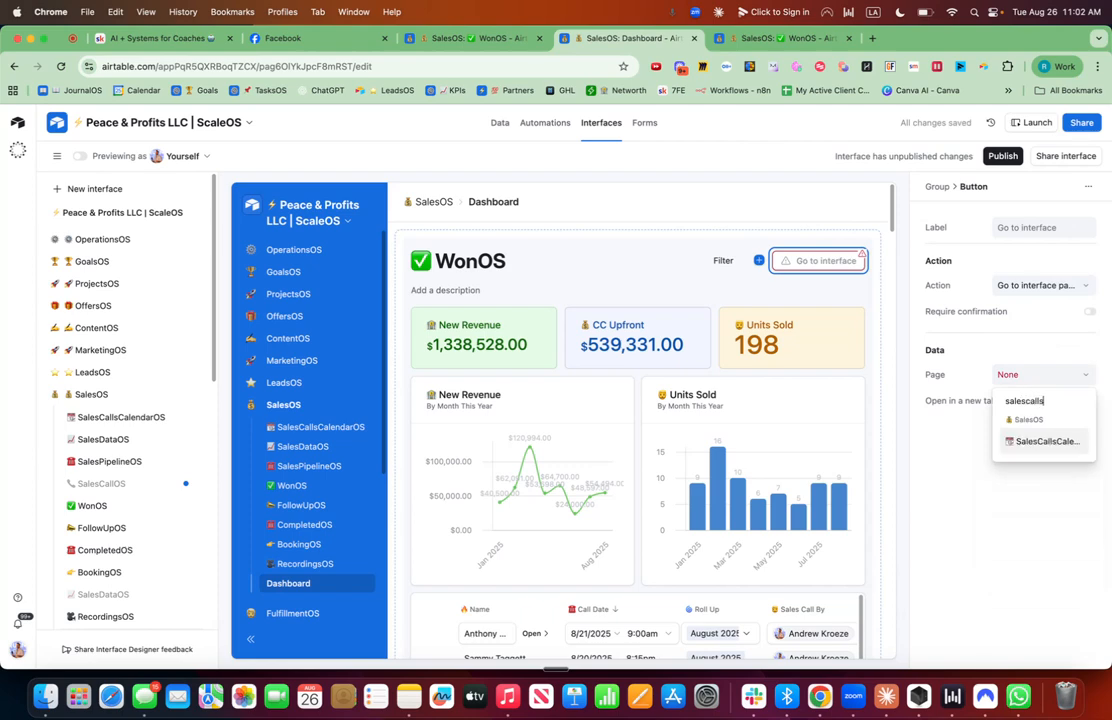
click(1048, 442)
Label the button with a calendar emoji and "Sales Call Calendar".
click(1041, 222)
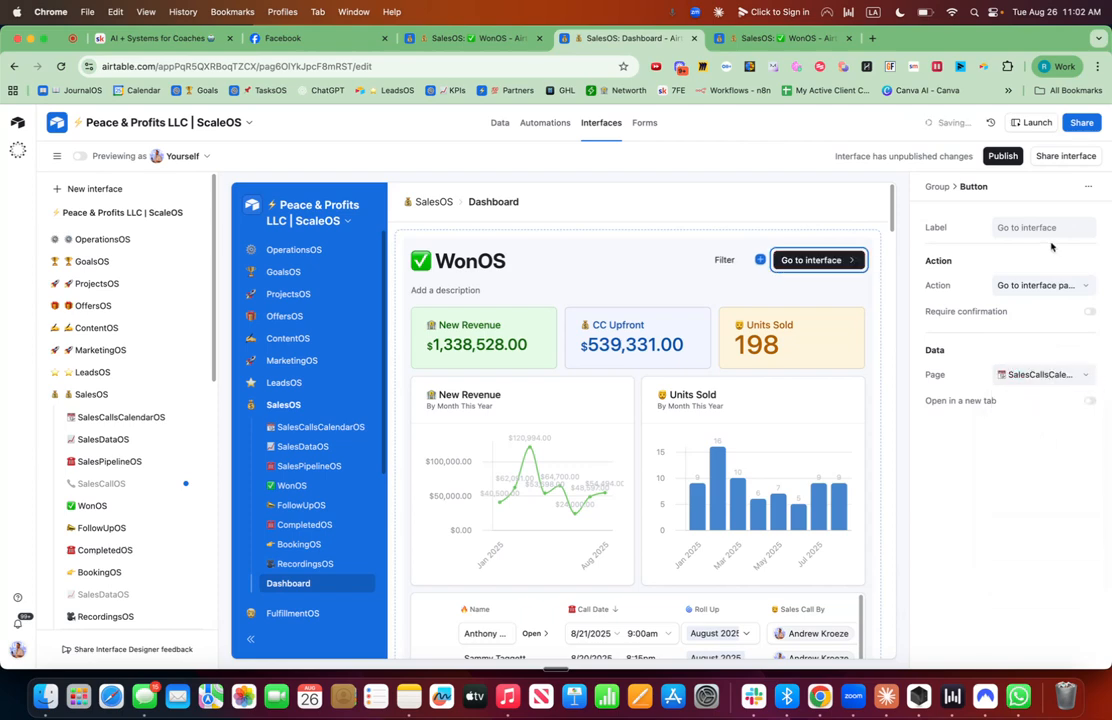
key(ctrl+super+space)
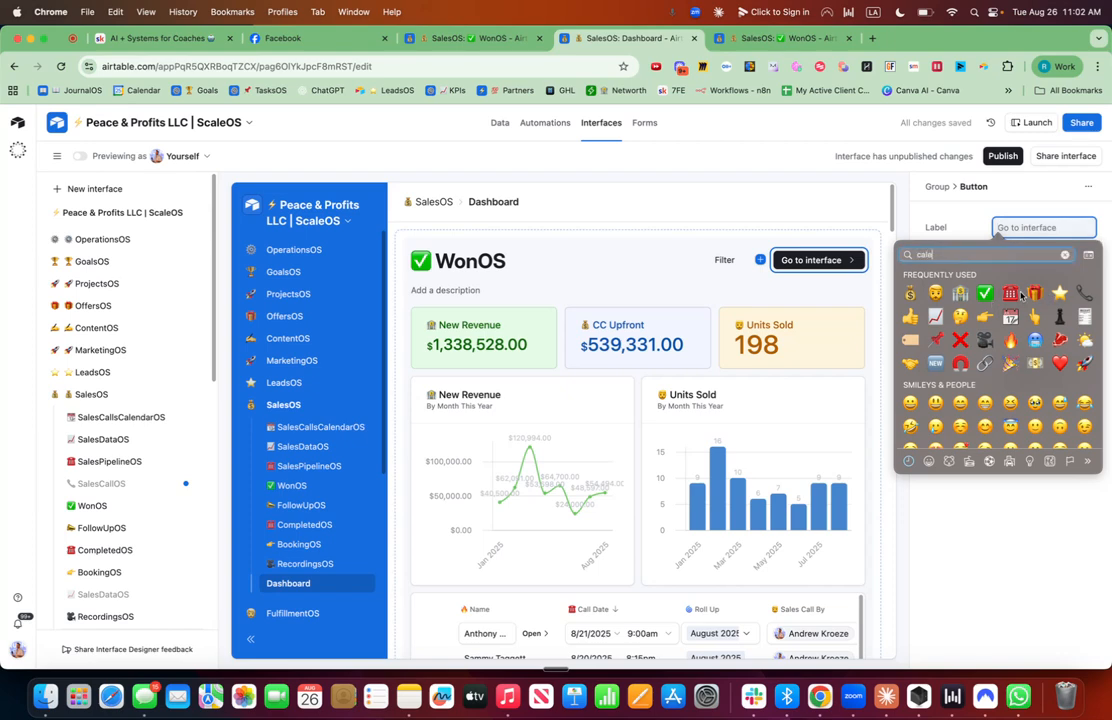
key(Return)
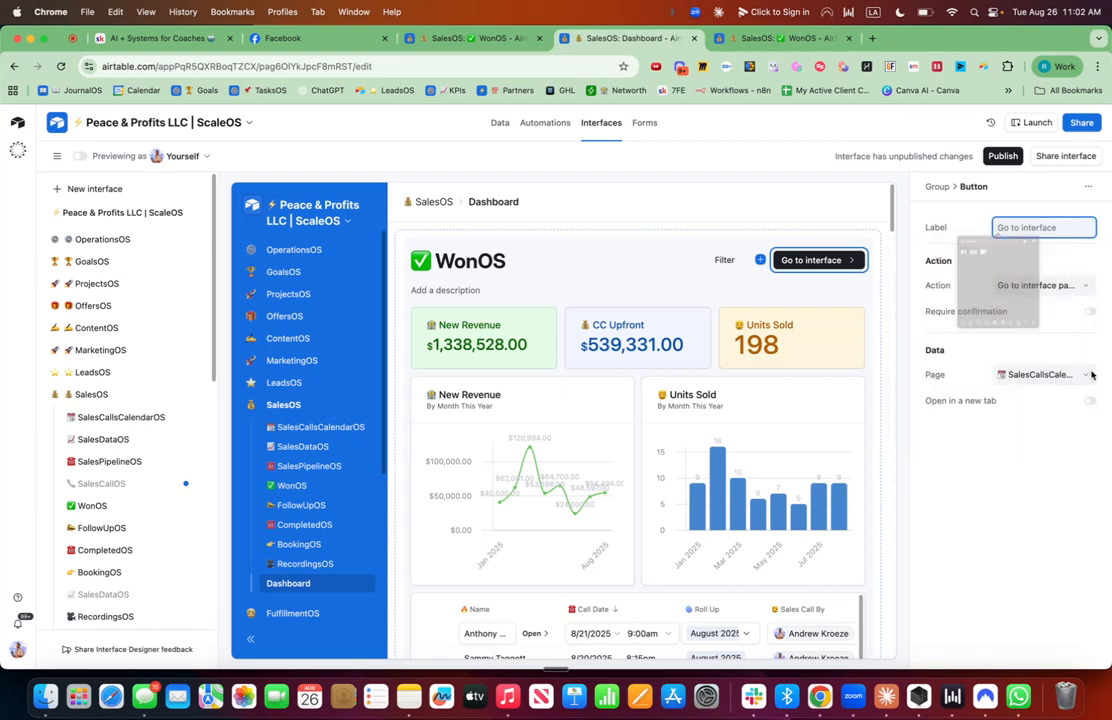
text(Sales Ca)
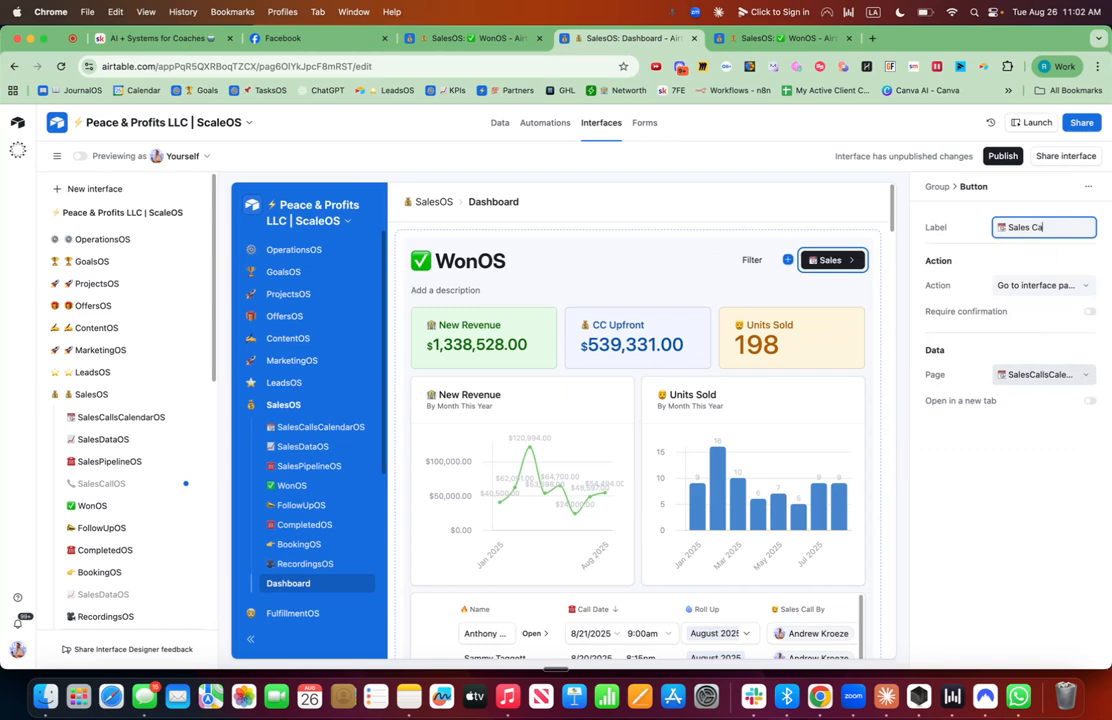
text(ll Calendar)
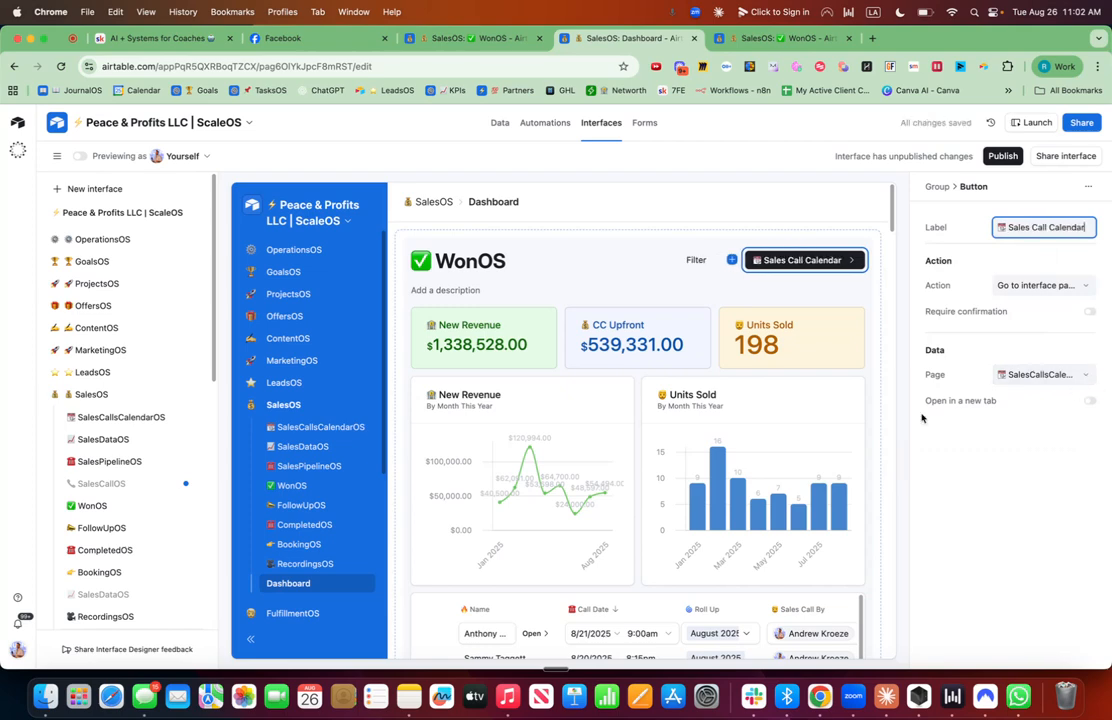
Add the group description "Review the chart for the latest won sales.".
click(517, 291)
text(R)
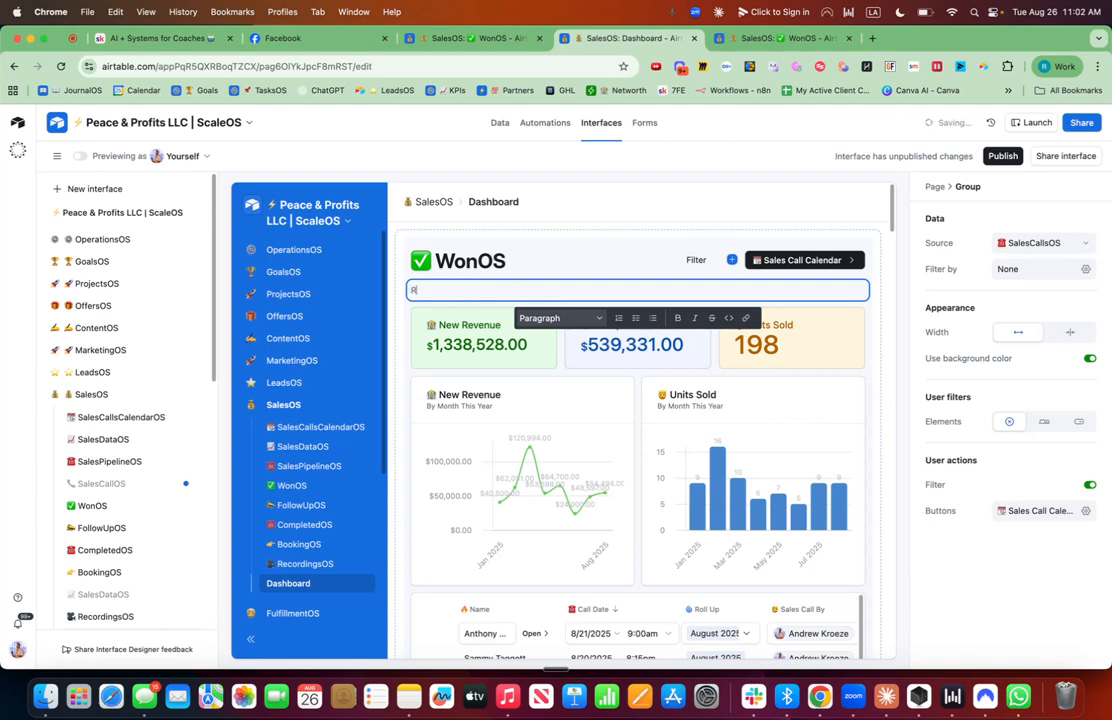
text(eview the chart for the lat)
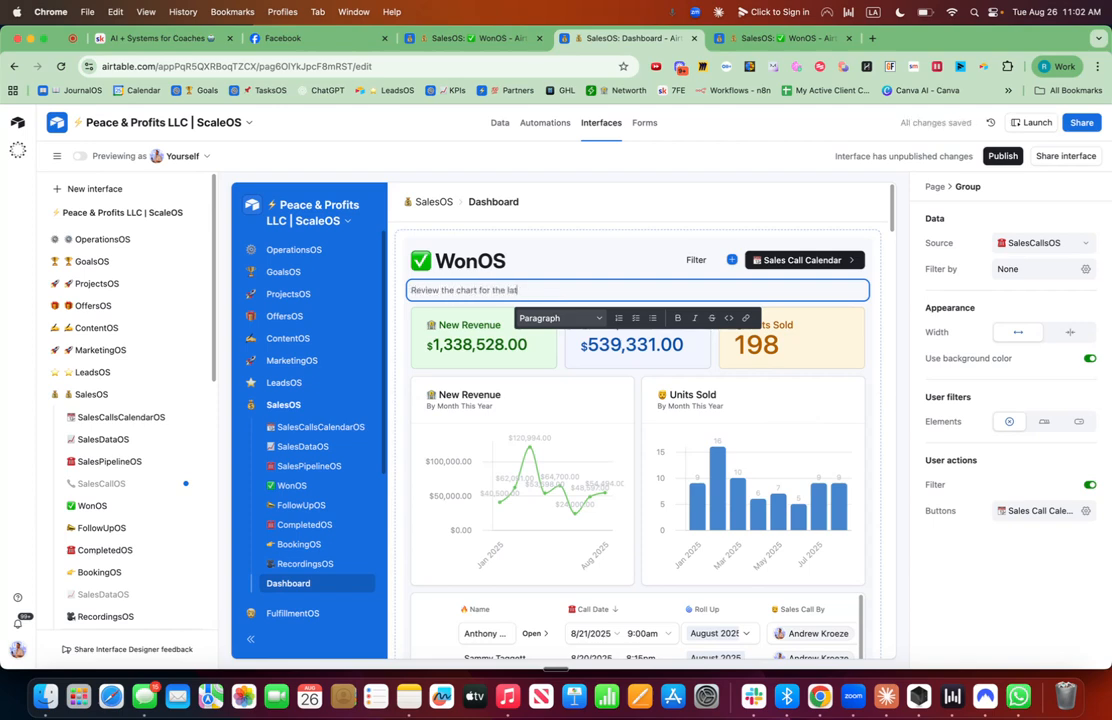
text(est sale)
key(BackSpace)
key(BackSpace)
key(BackSpace)
text(sales)
Duplicate the Units Sold chart and select the copy.
click(708, 405)
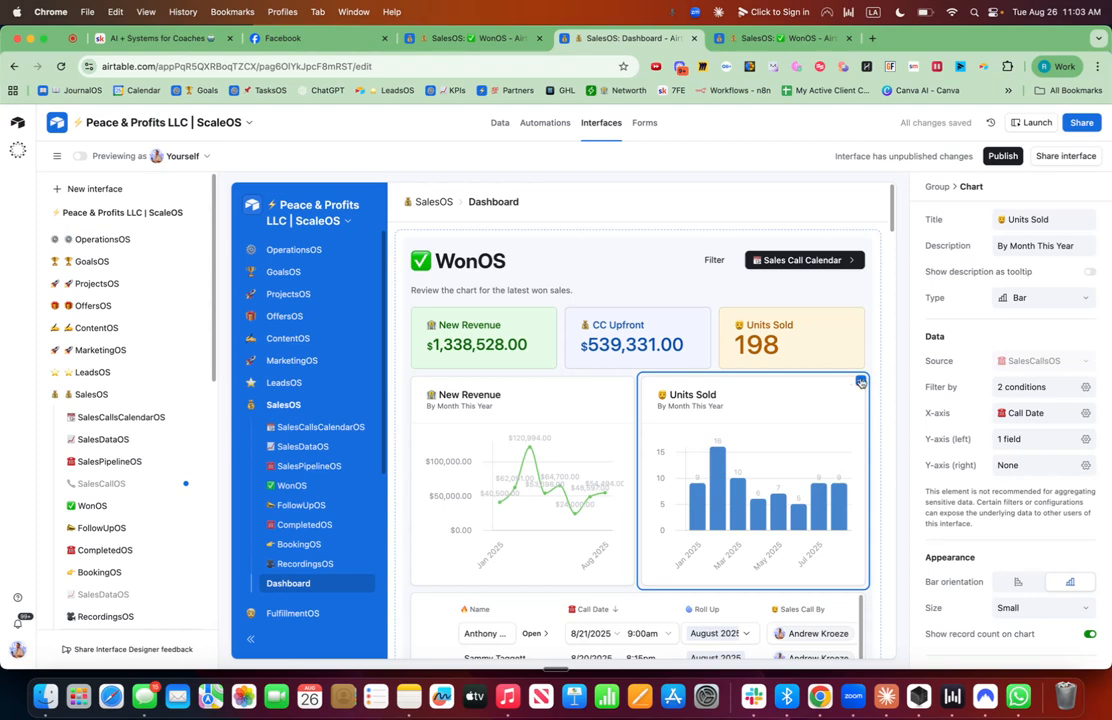
click(860, 381)
click(757, 410)
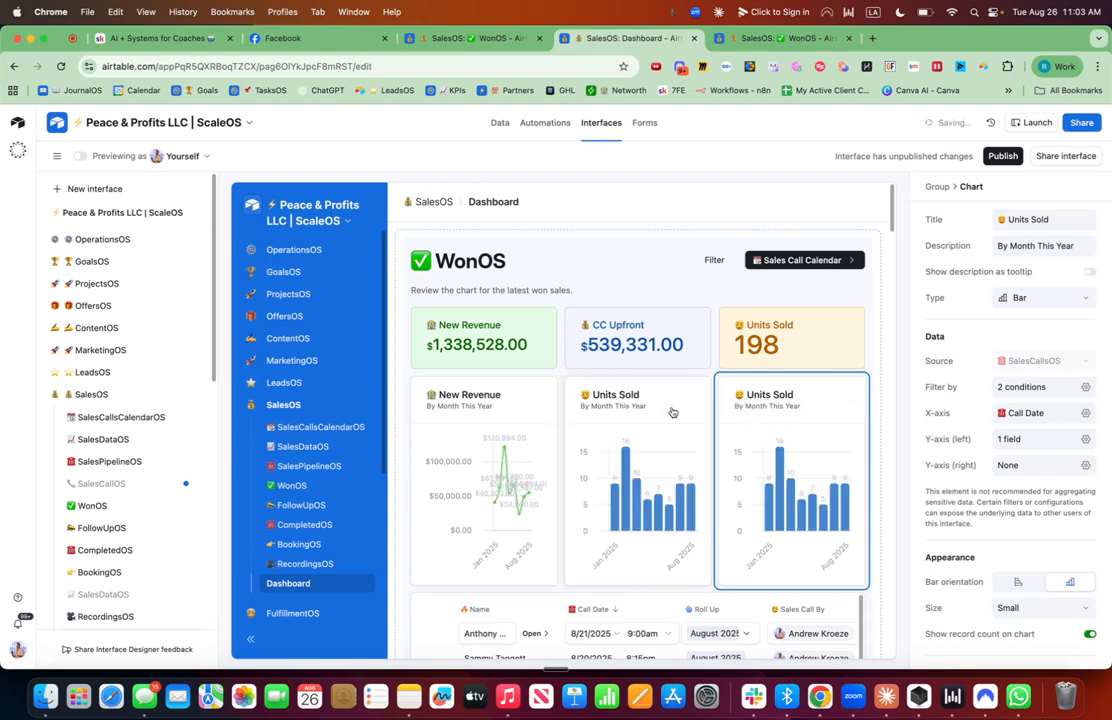
click(672, 412)
Retitle the copied chart "CC Upfront" with a money-bag emoji.
click(1043, 219)
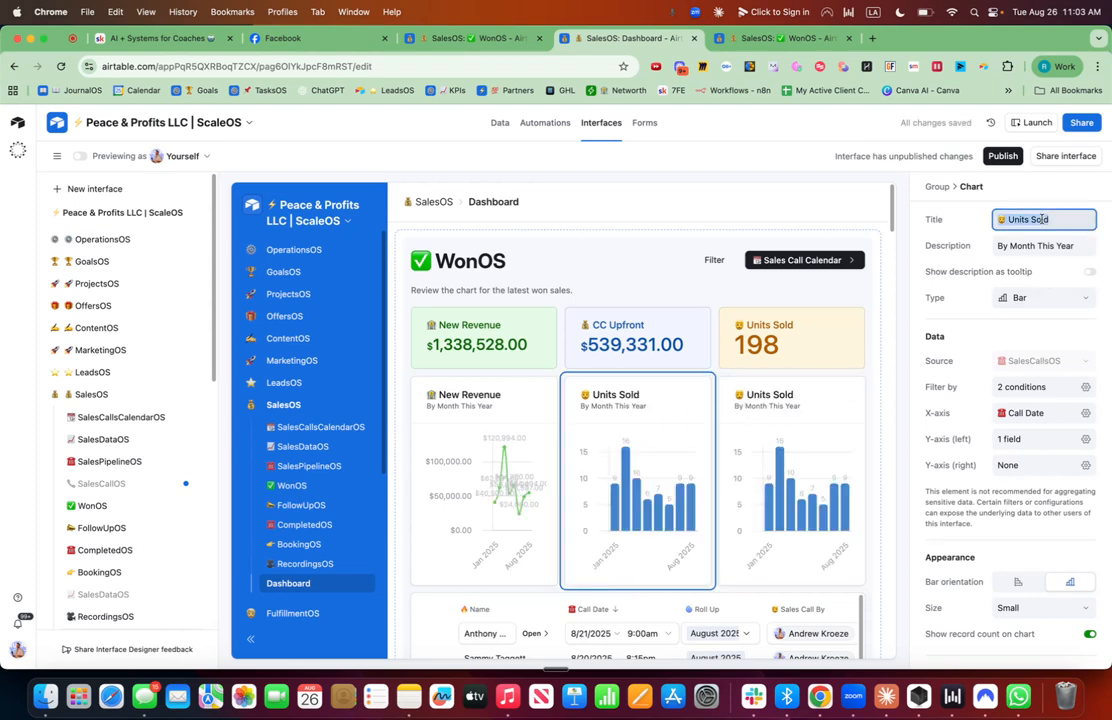
key(ctrl+super+space)
click(908, 288)
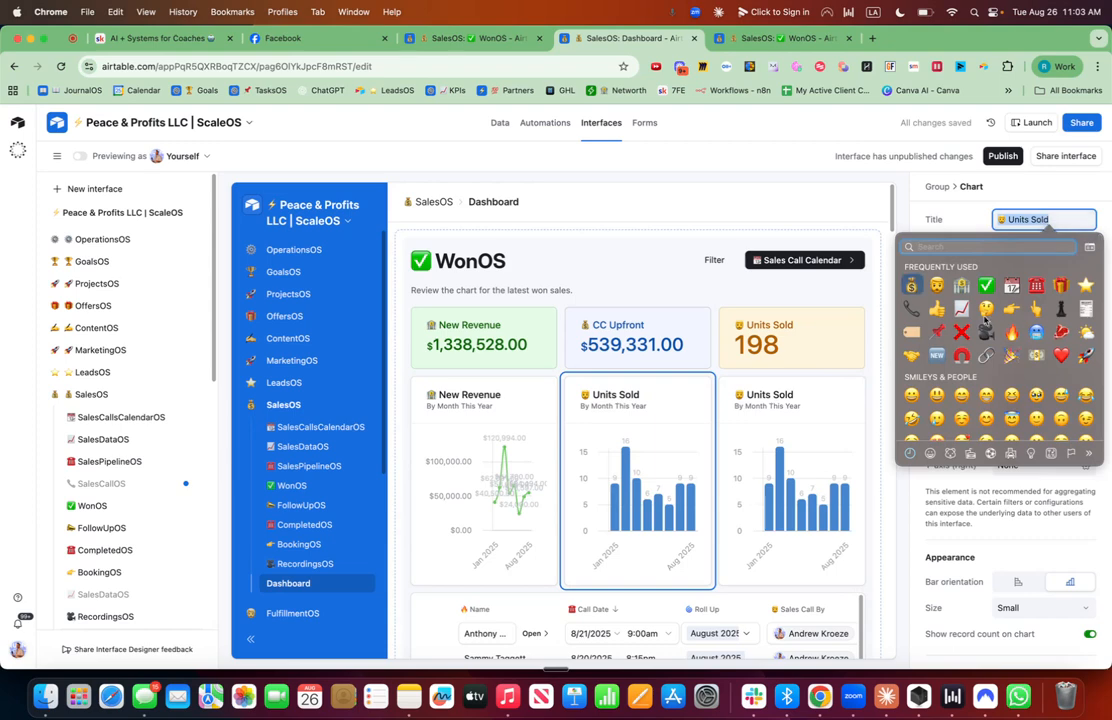
text(Cash )
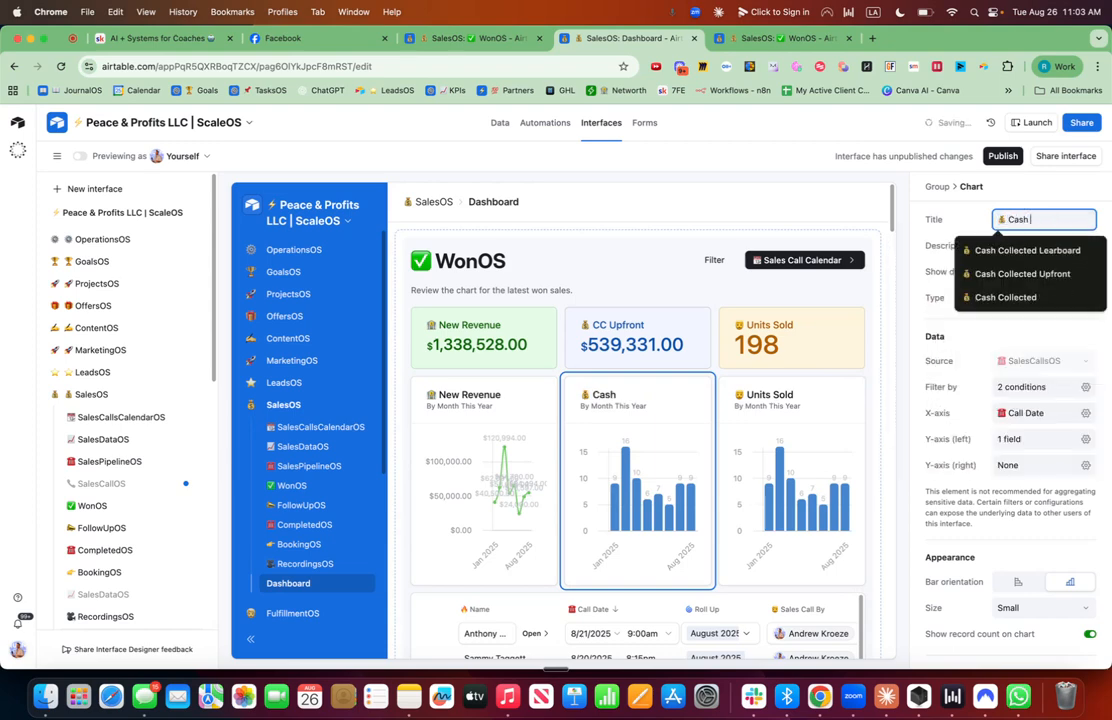
text(CollectedUp)
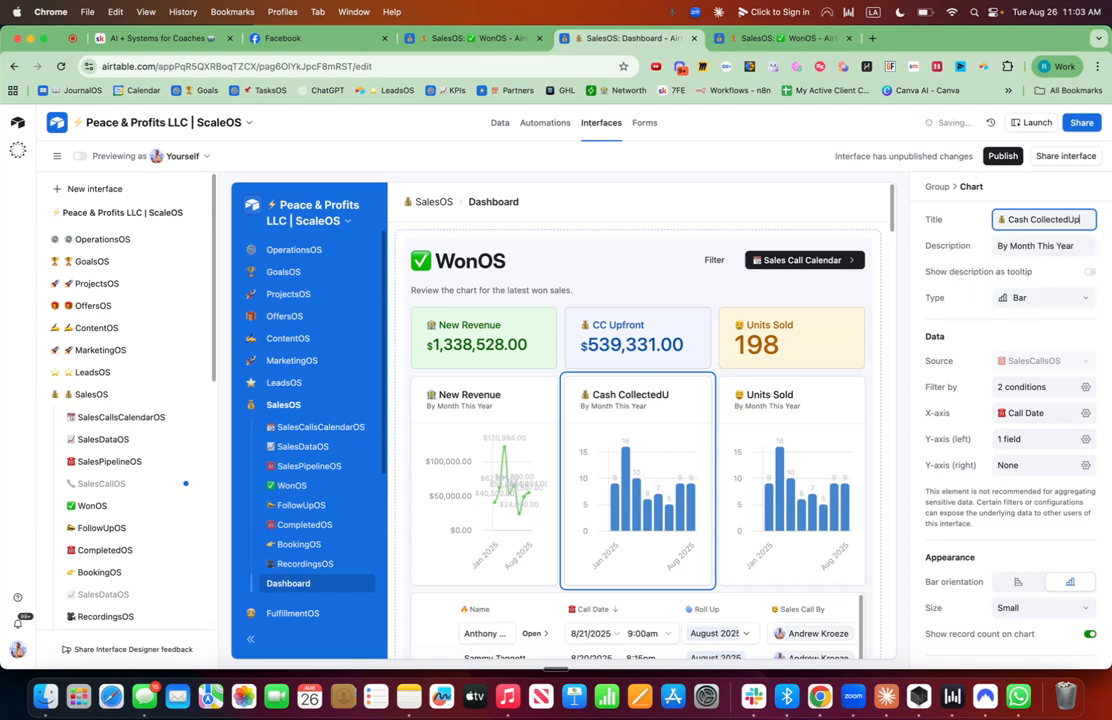
key(BackSpace)
key(BackSpace)
key(BackSpace)
key(BackSpace)
key(BackSpace)
key(BackSpace)
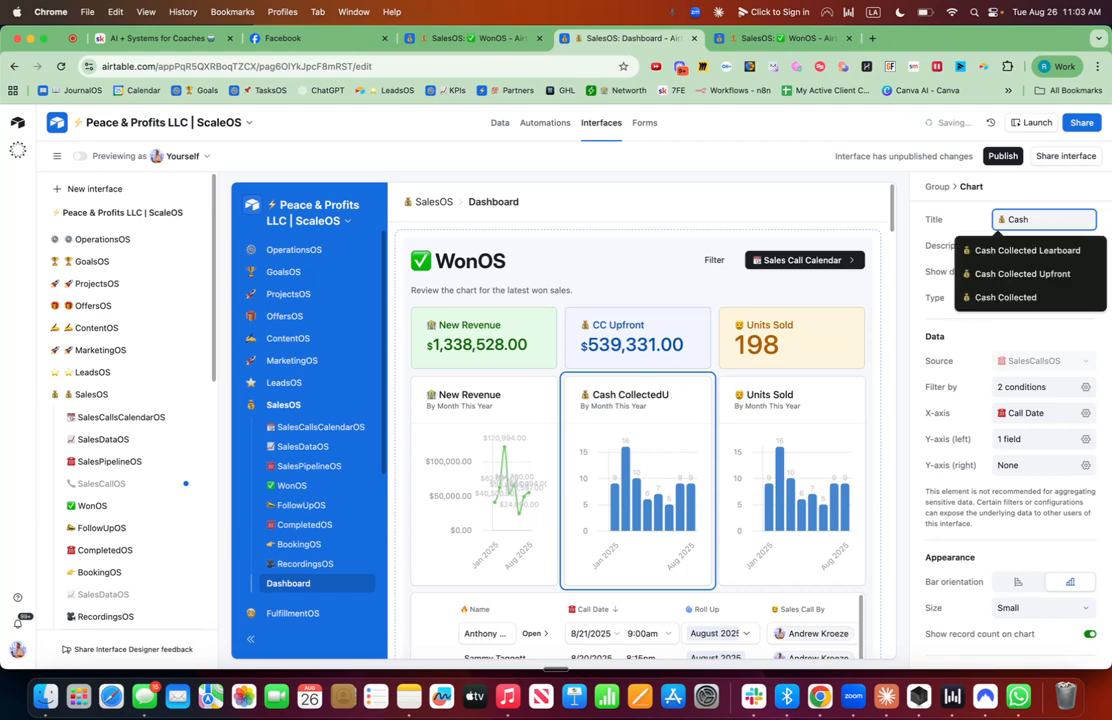
key(BackSpace)
key(BackSpace)
key(BackSpace)
text(C Up)
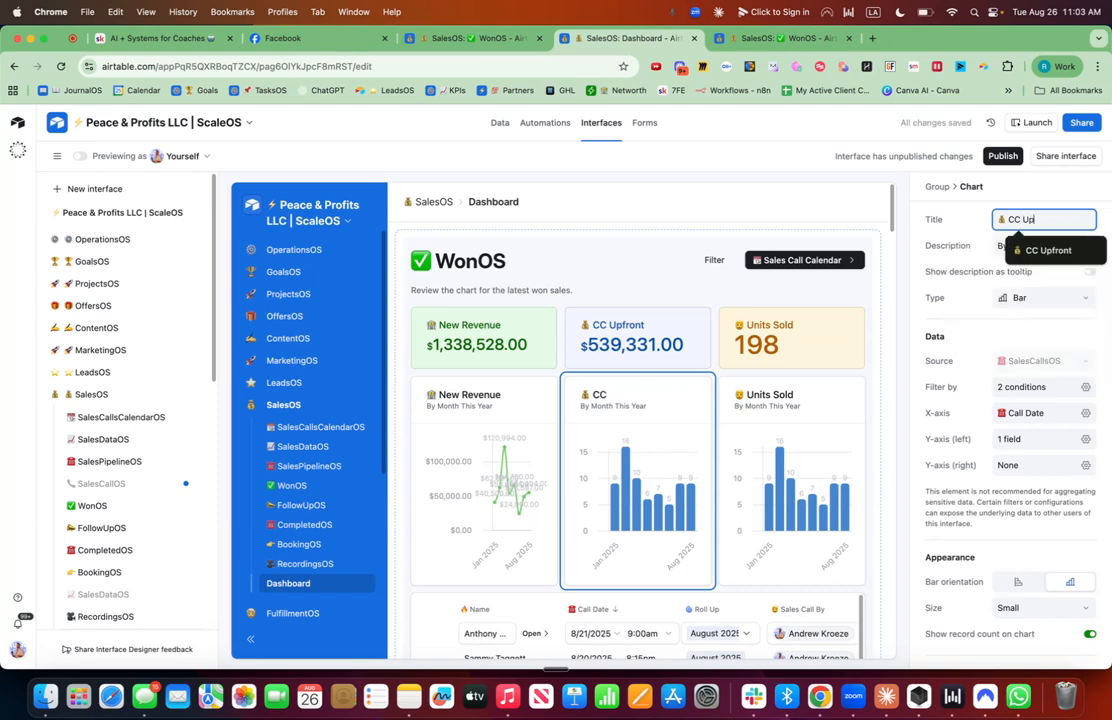
text(front)
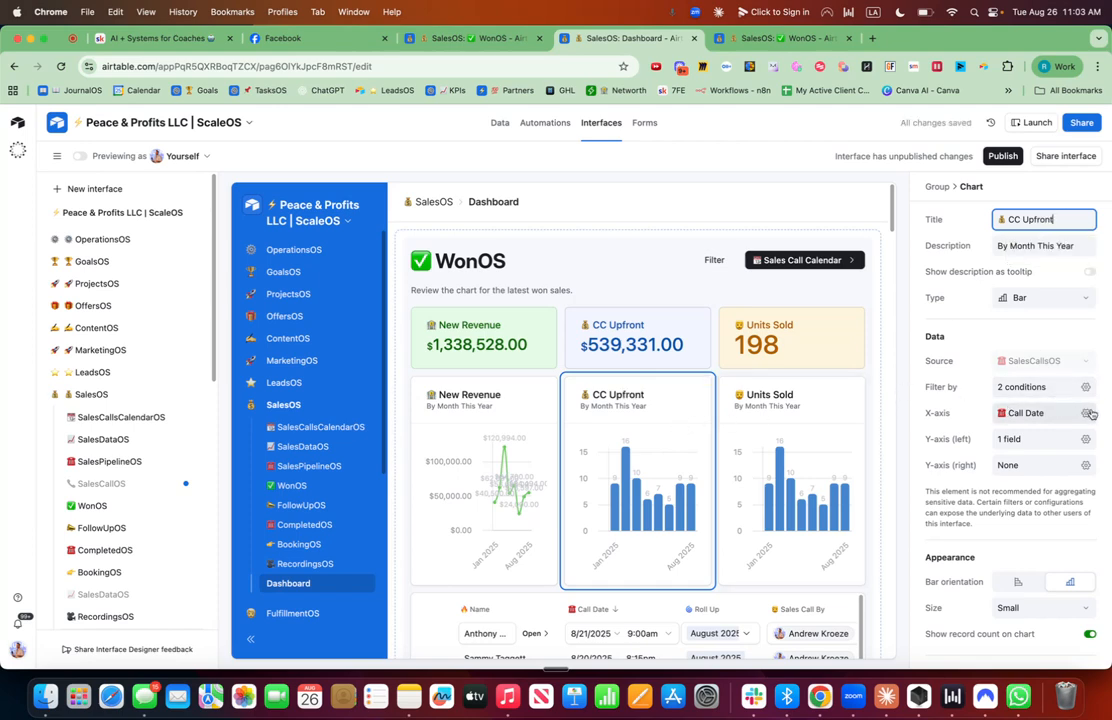
Set the CC Upfront chart's left y-axis to the sum of the CC Upfront field.
click(1086, 413)
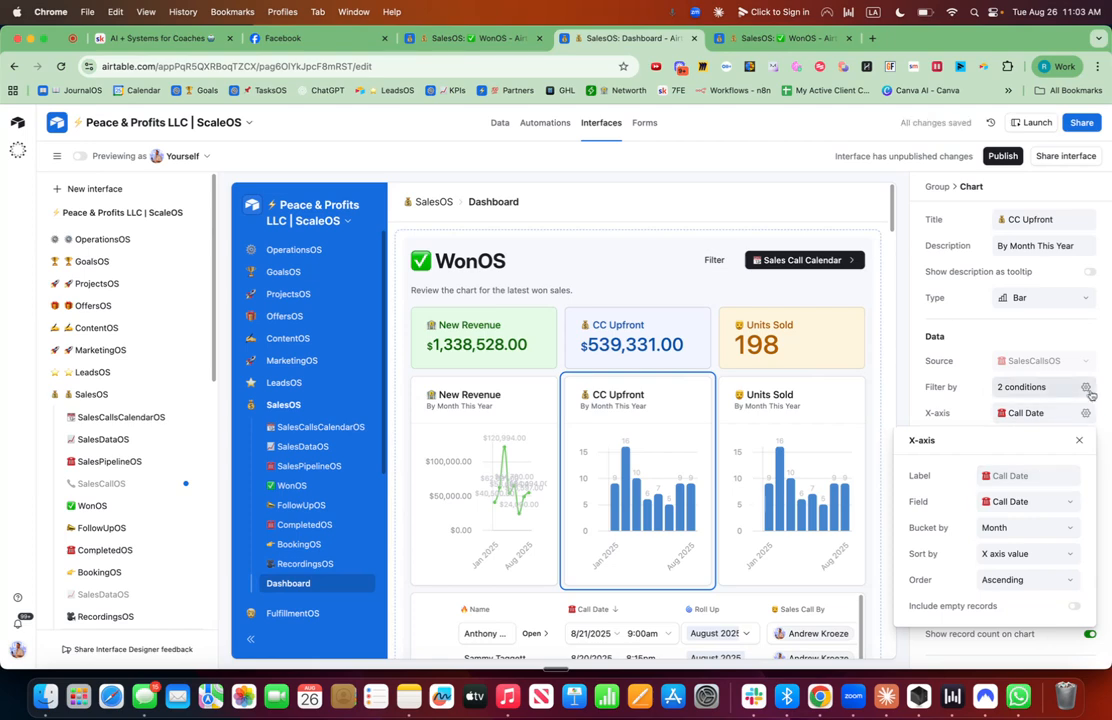
click(1086, 387)
click(1107, 443)
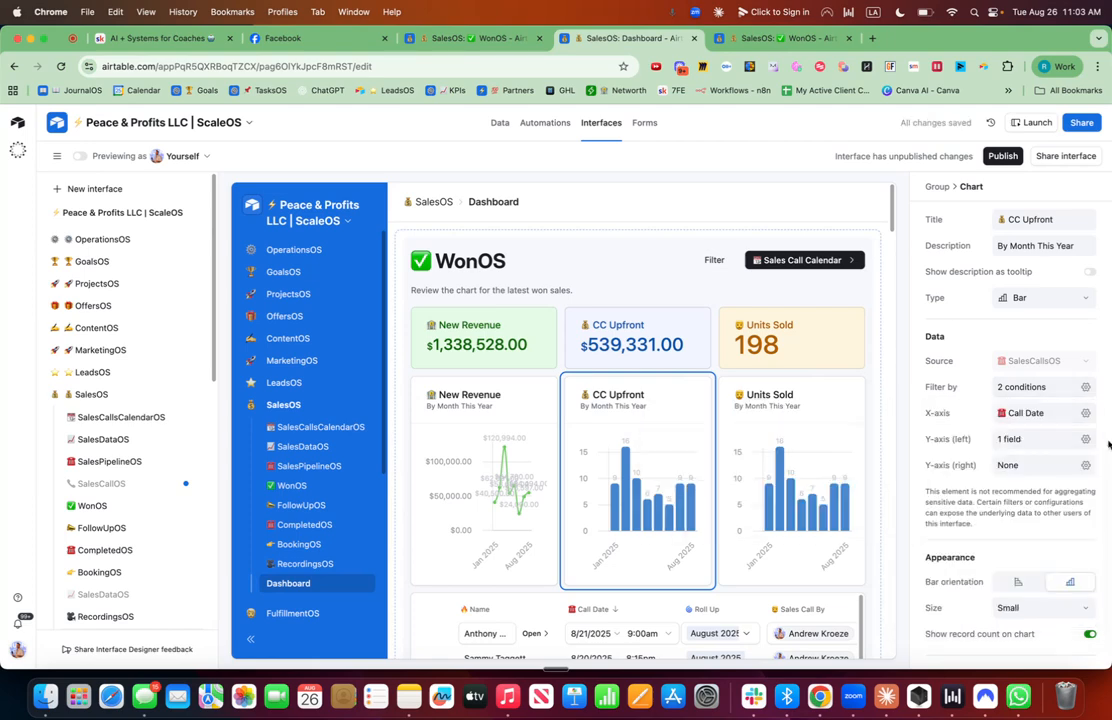
click(1086, 440)
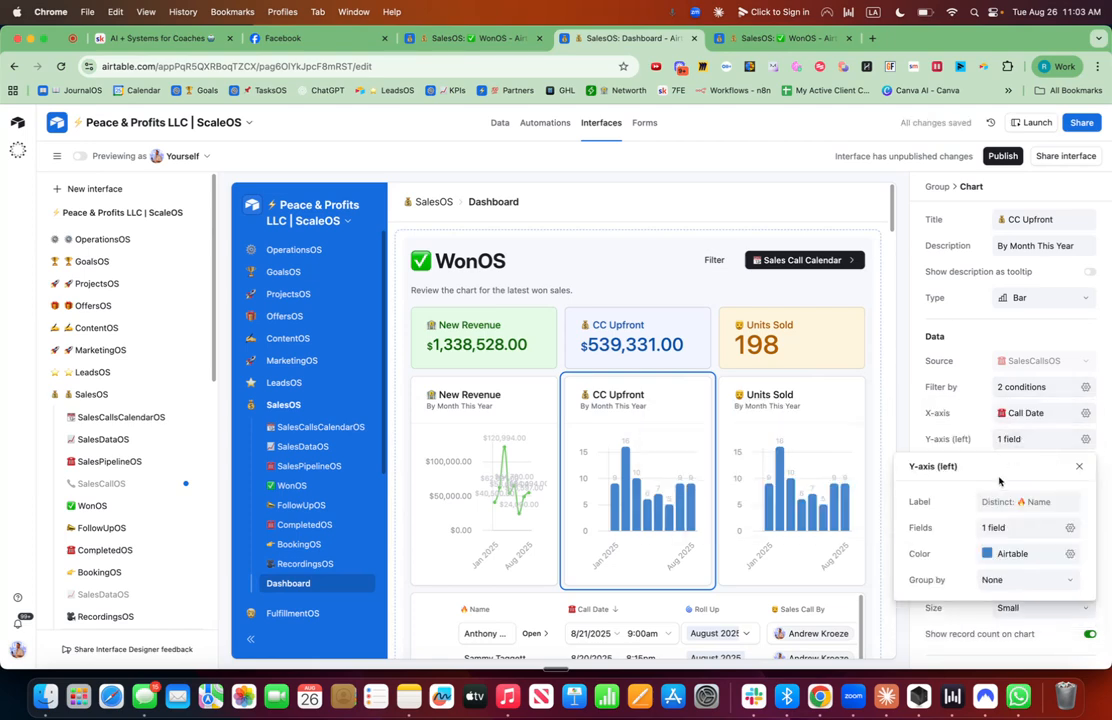
click(1070, 527)
click(884, 592)
text(cc)
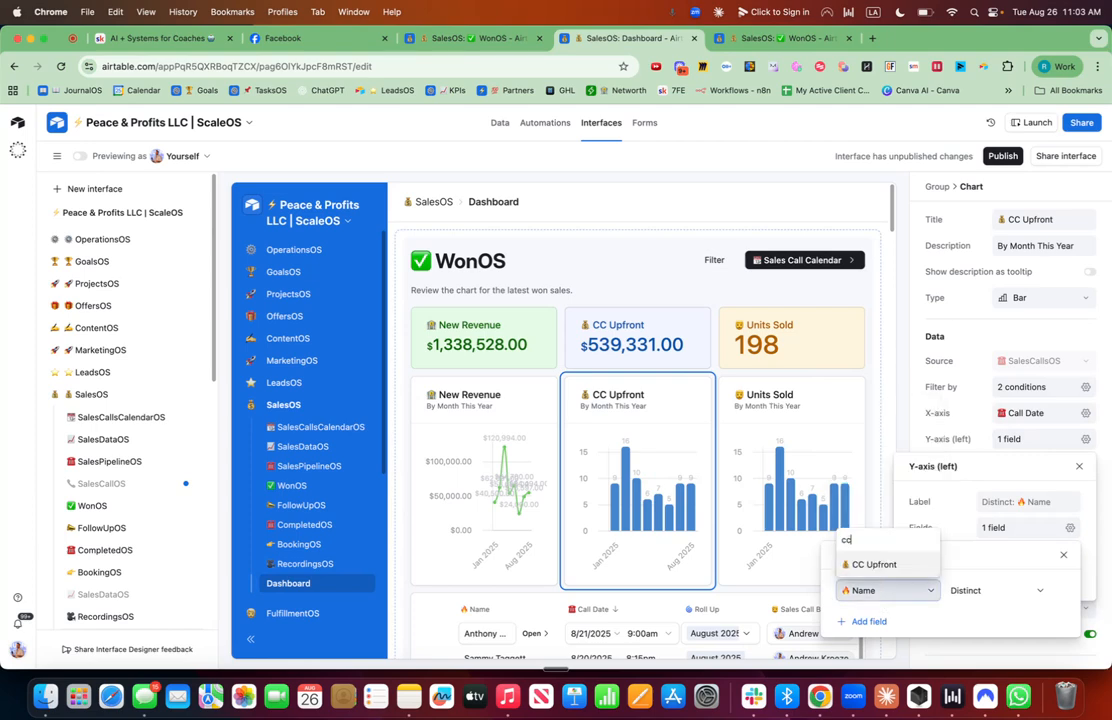
click(872, 564)
click(973, 590)
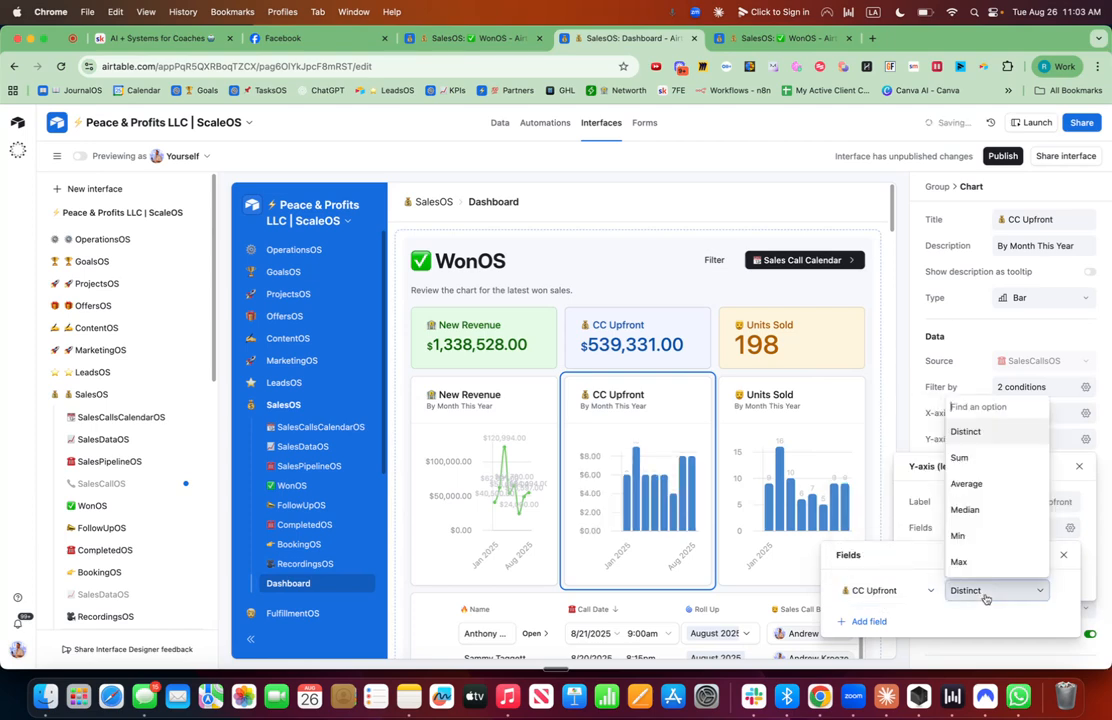
text(sum)
click(966, 567)
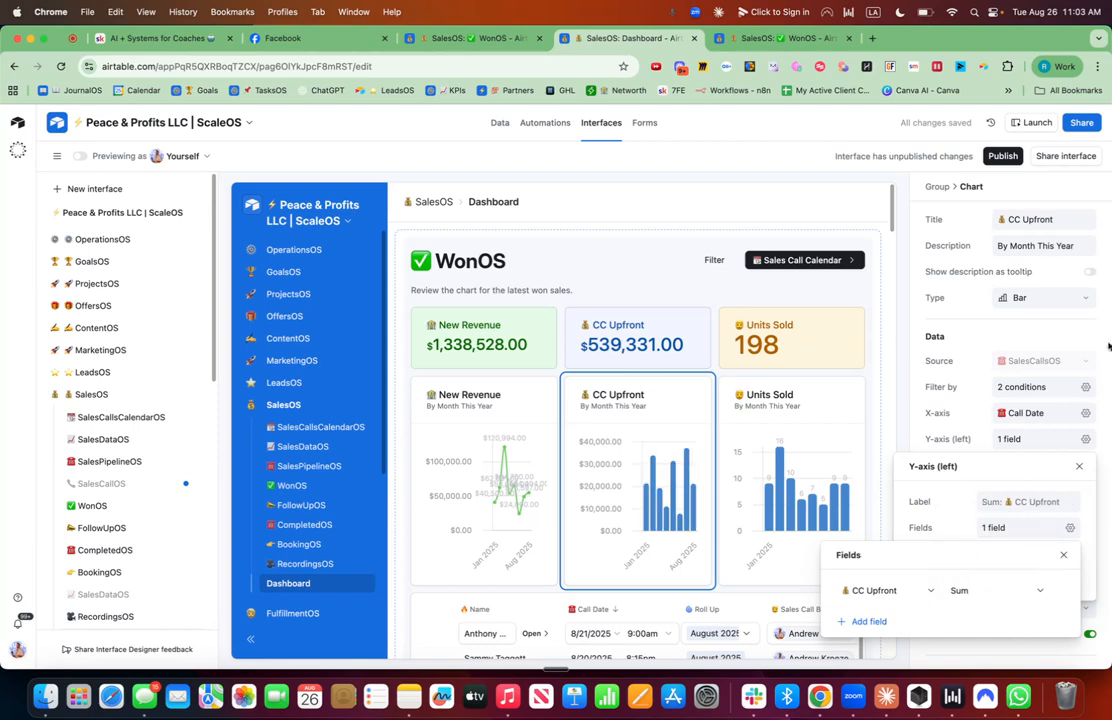
Change the CC Upfront chart type to Line.
click(1104, 322)
click(1078, 300)
click(1074, 298)
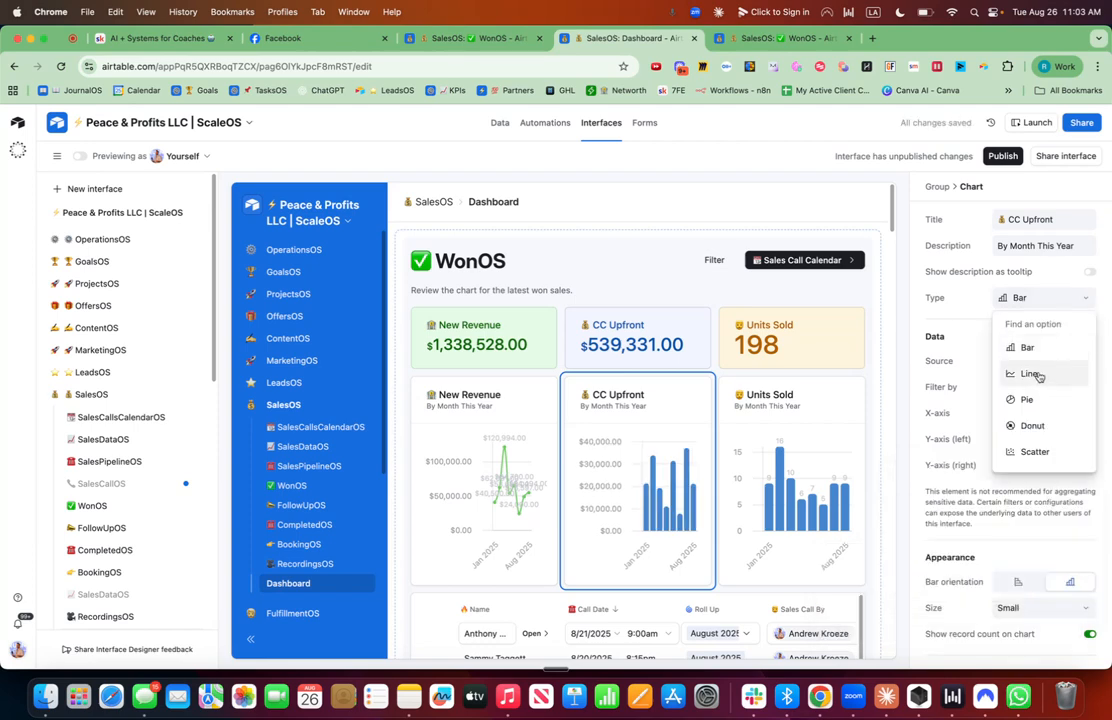
click(1030, 374)
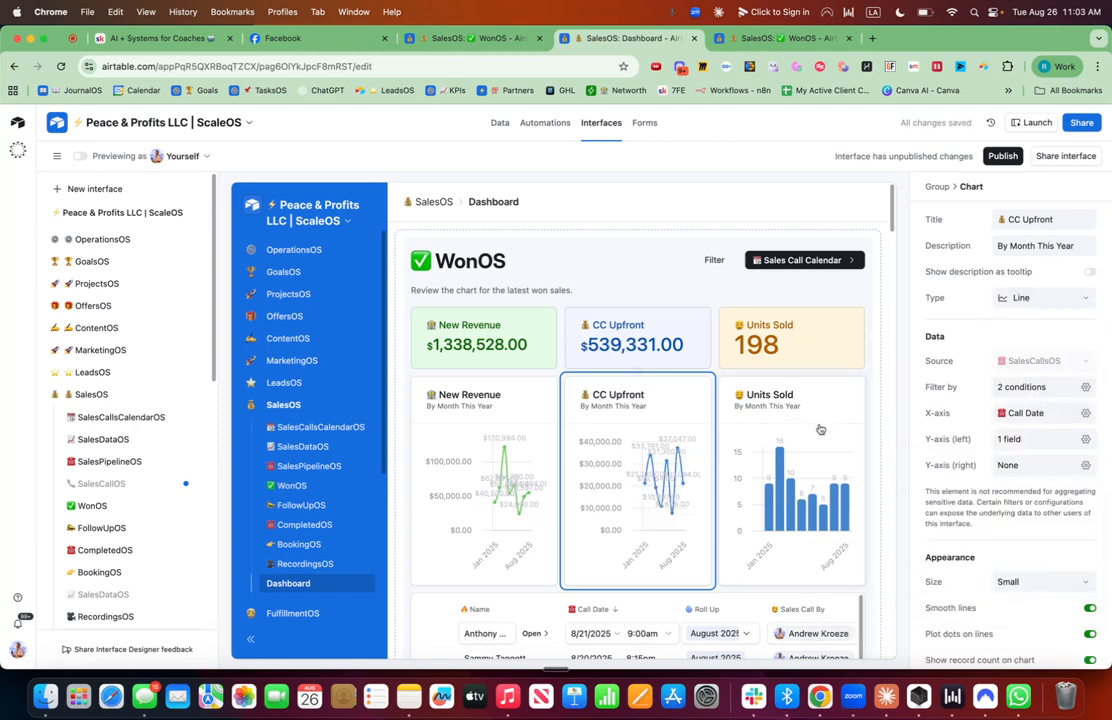
Review the CC Upfront chart's x-axis, filter and y-axis colour settings.
click(1086, 413)
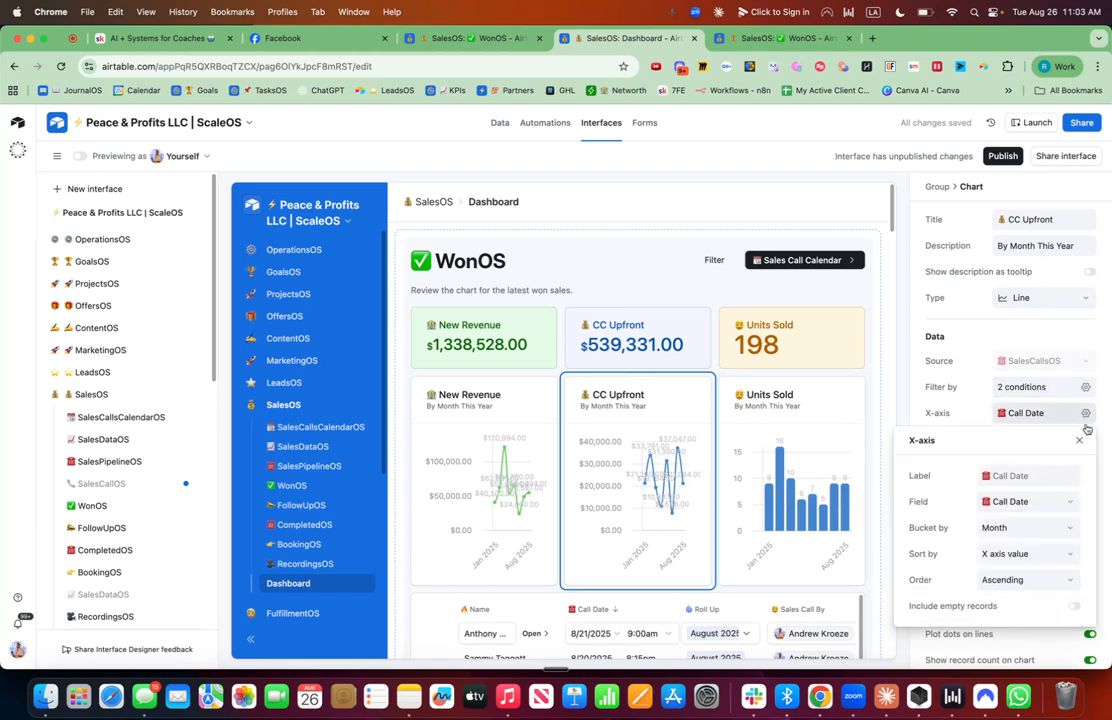
click(1085, 387)
click(1108, 427)
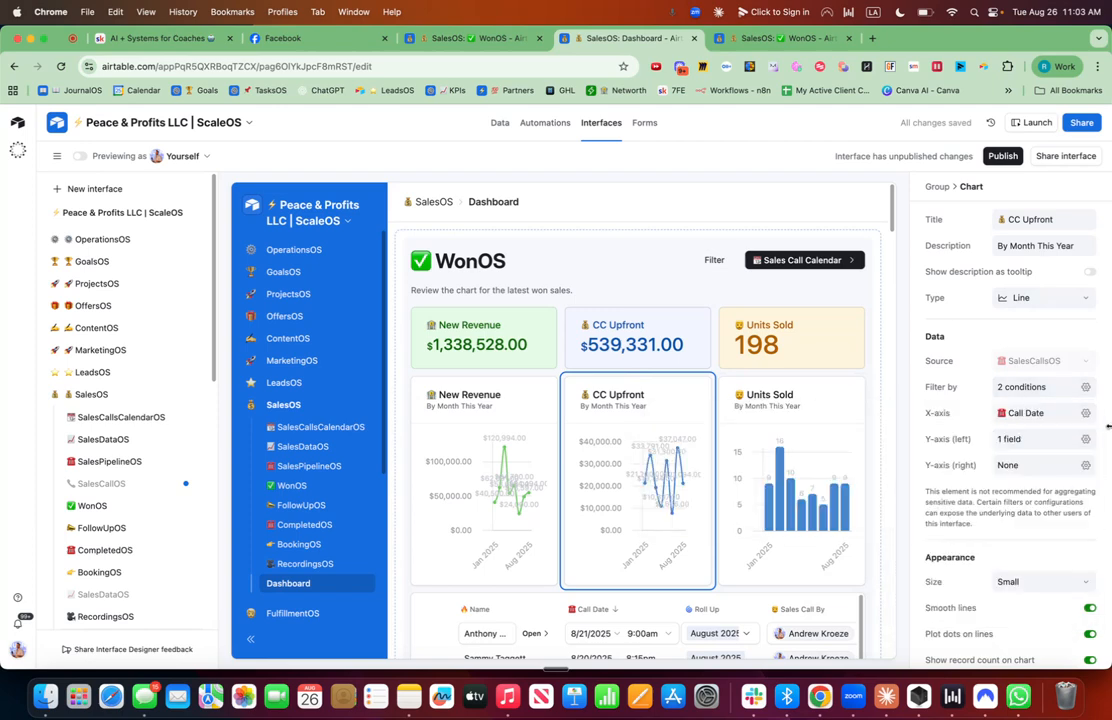
click(1086, 439)
click(1068, 555)
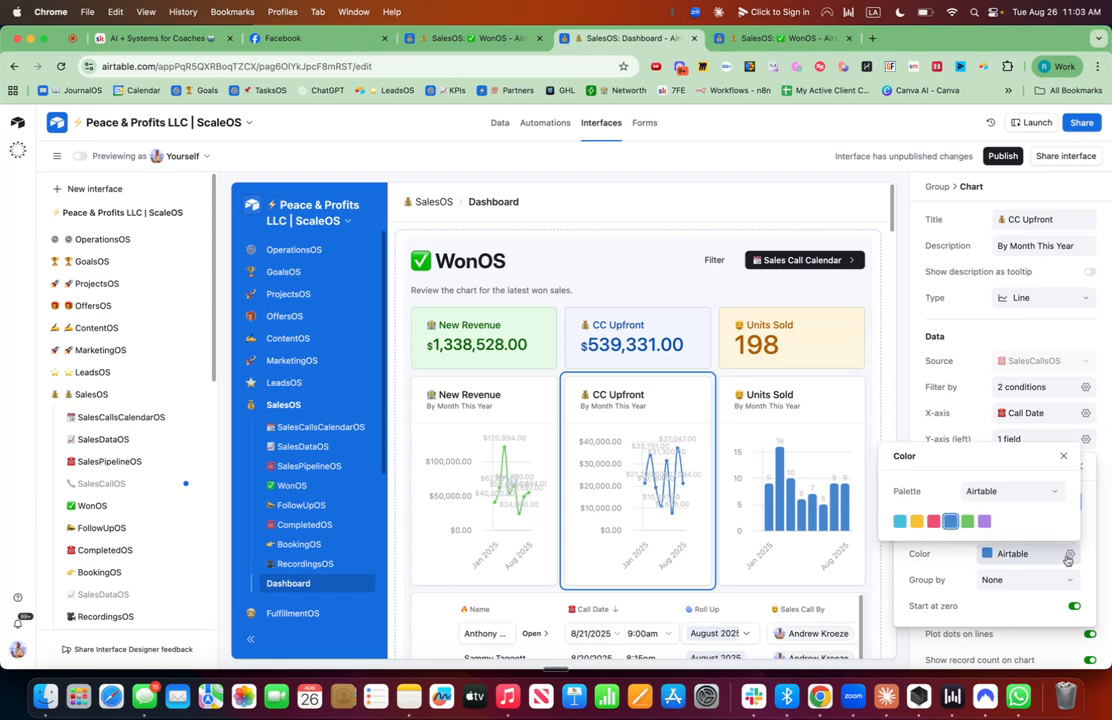
Change the Units Sold chart's bar colour to yellow.
click(757, 449)
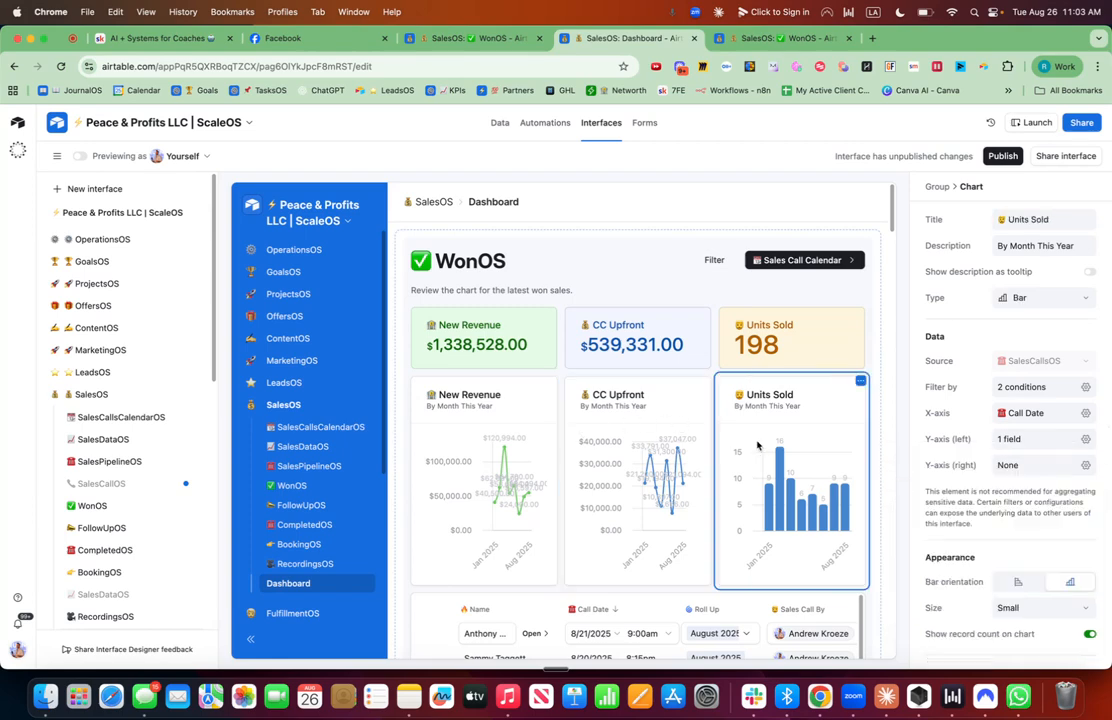
click(1086, 439)
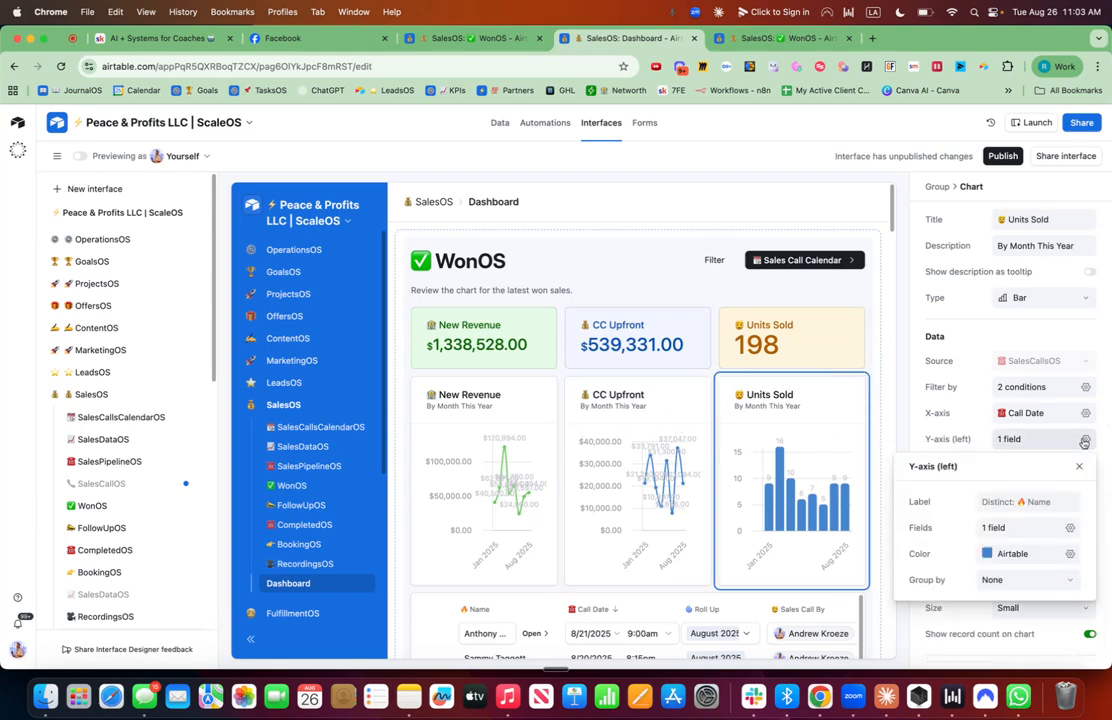
click(1070, 555)
click(917, 525)
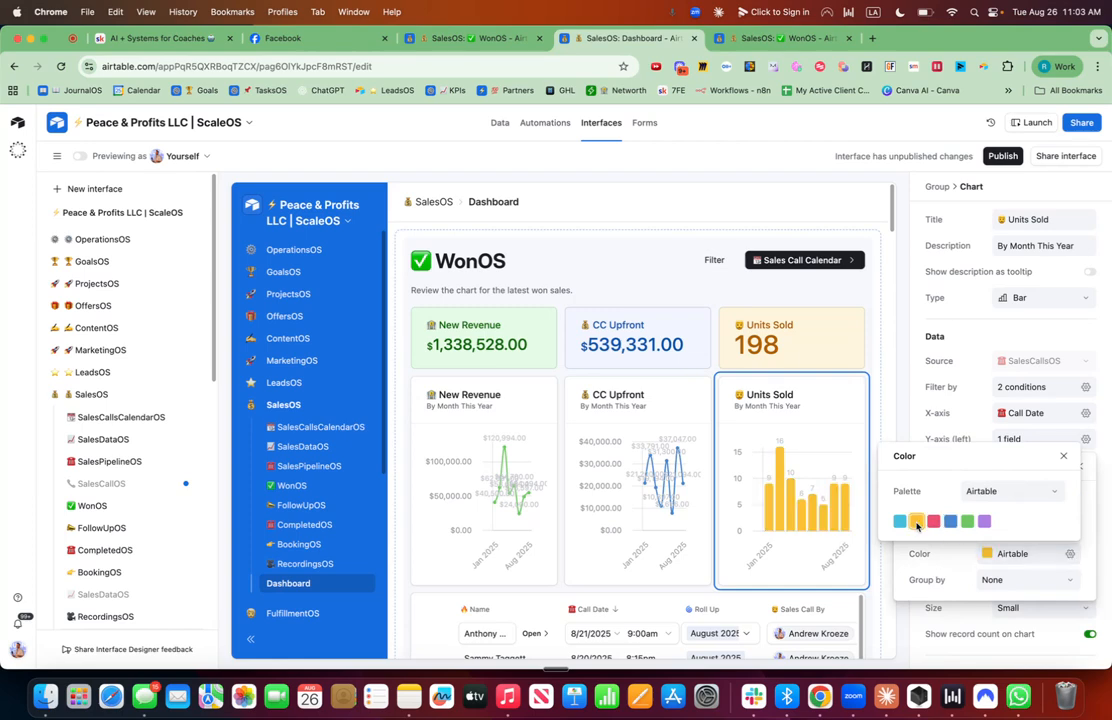
Set the WonOS group's user filter elements to dropdowns.
click(856, 299)
click(858, 299)
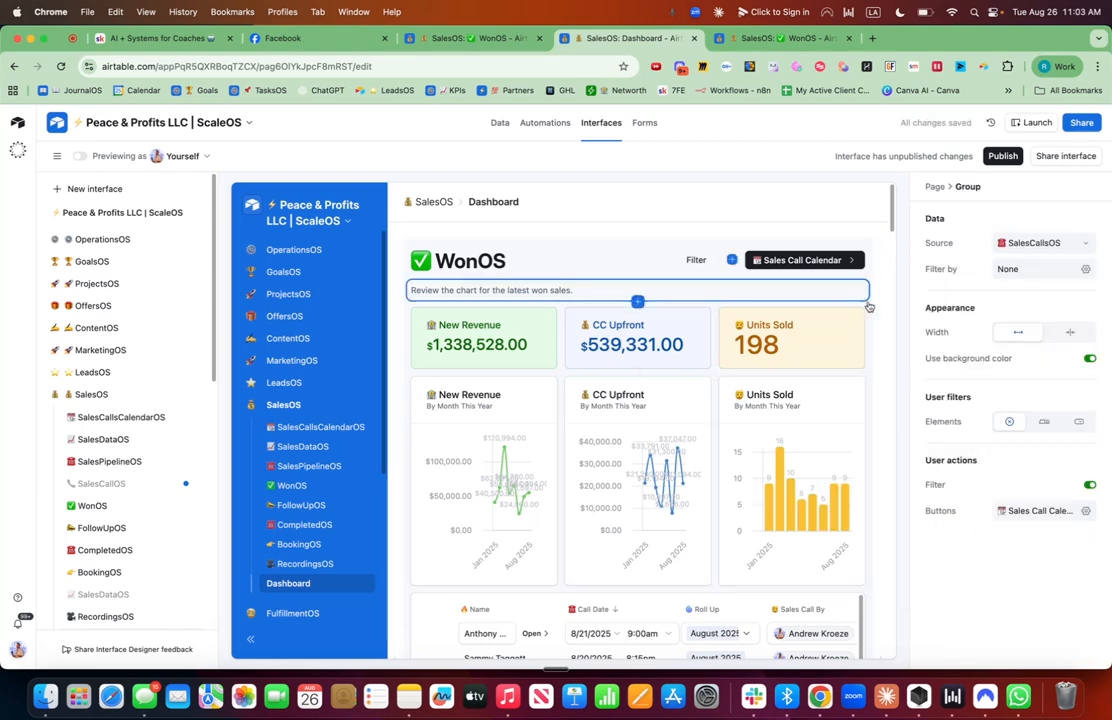
click(1081, 423)
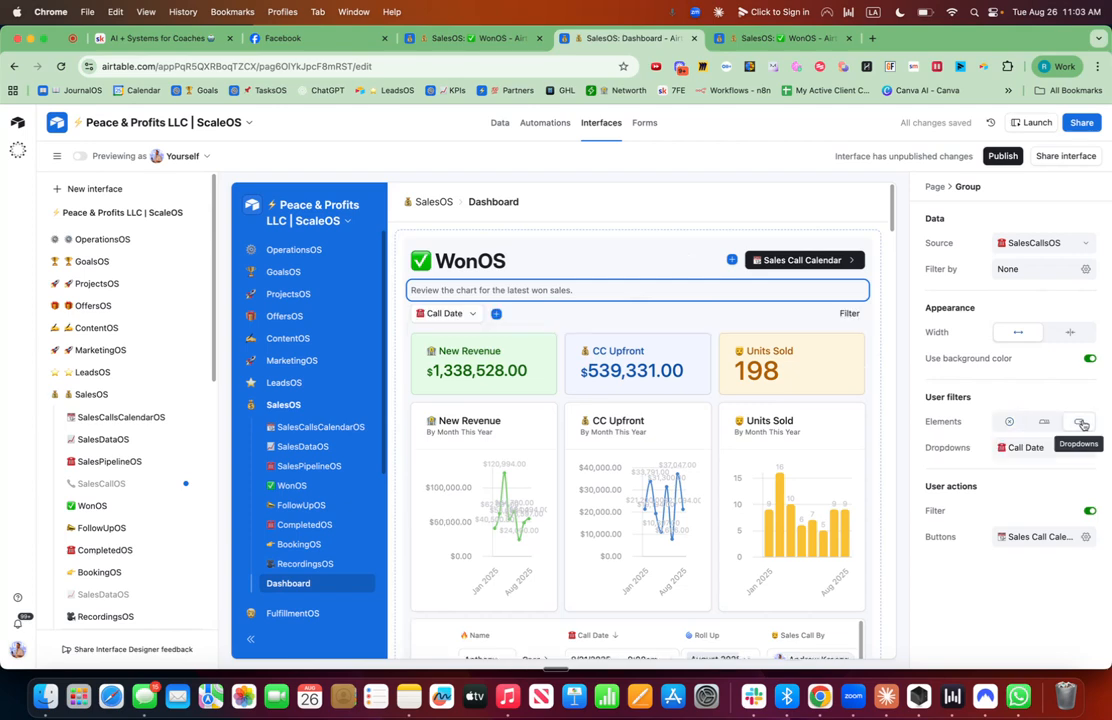
Add Roll Up and Sales Call By dropdown user filters to the WonOS group.
click(496, 314)
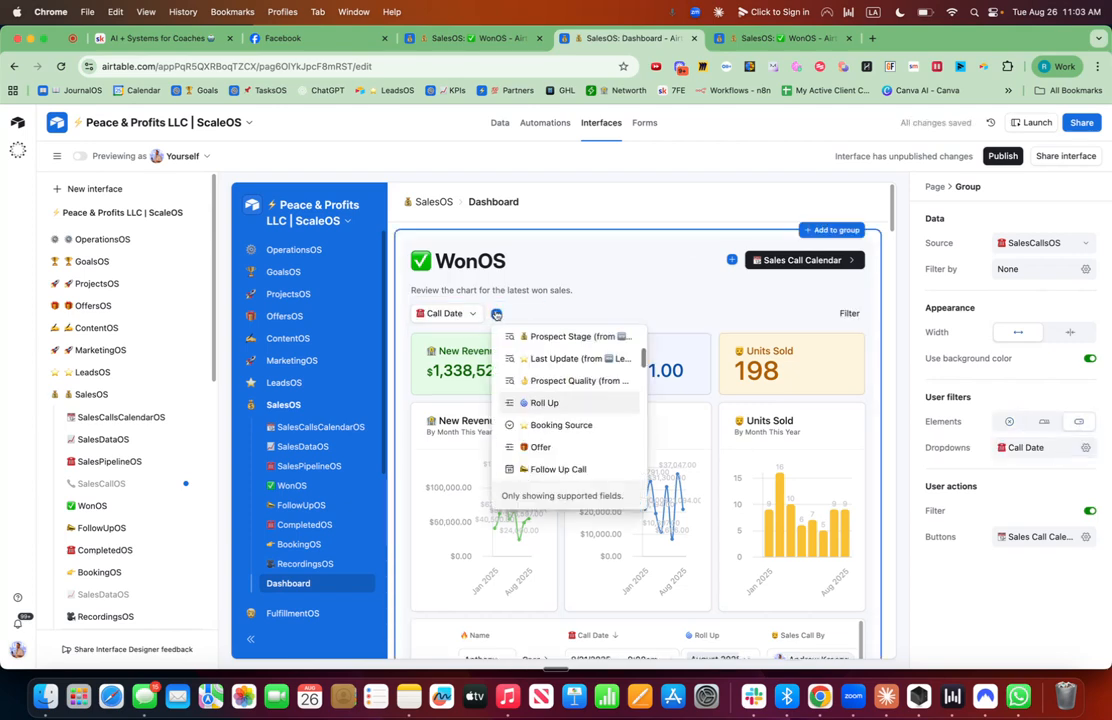
click(551, 403)
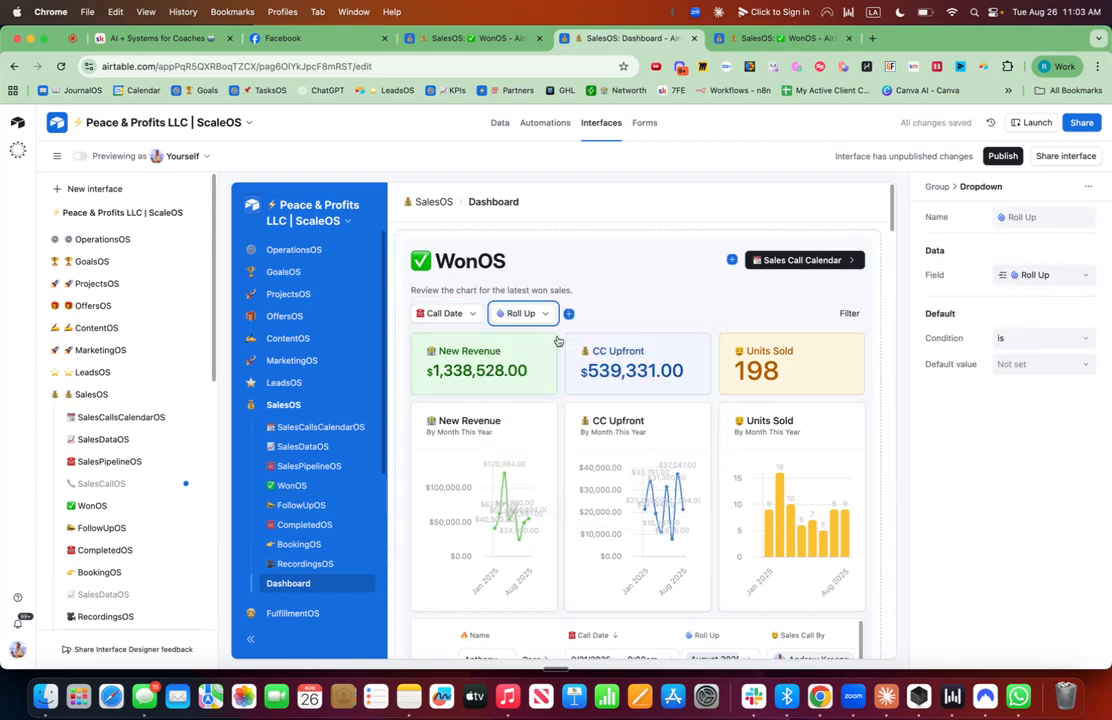
click(568, 314)
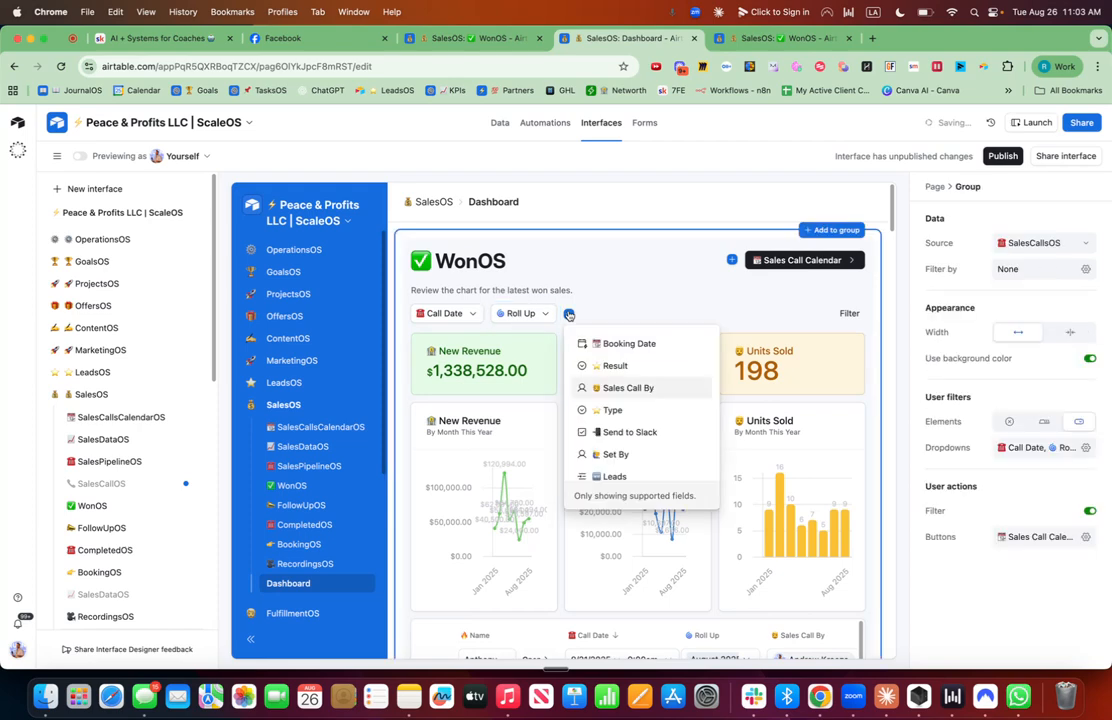
click(631, 388)
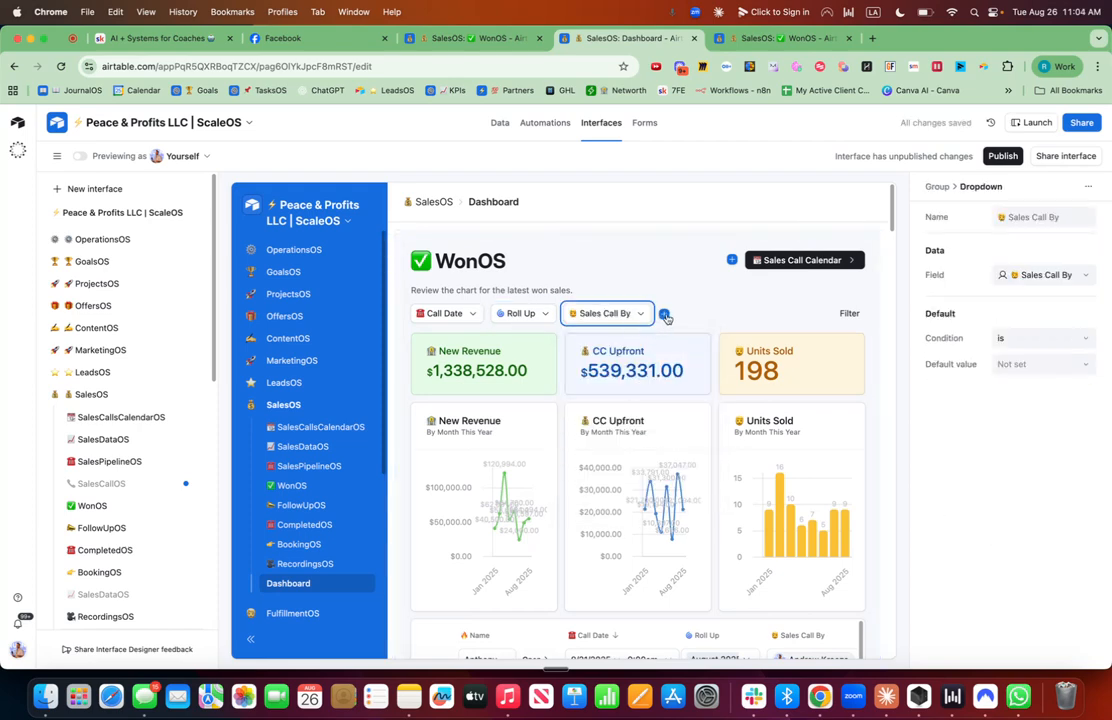
Add a Set By dropdown user filter to the group.
click(664, 314)
scroll(701, 410, down, 3)
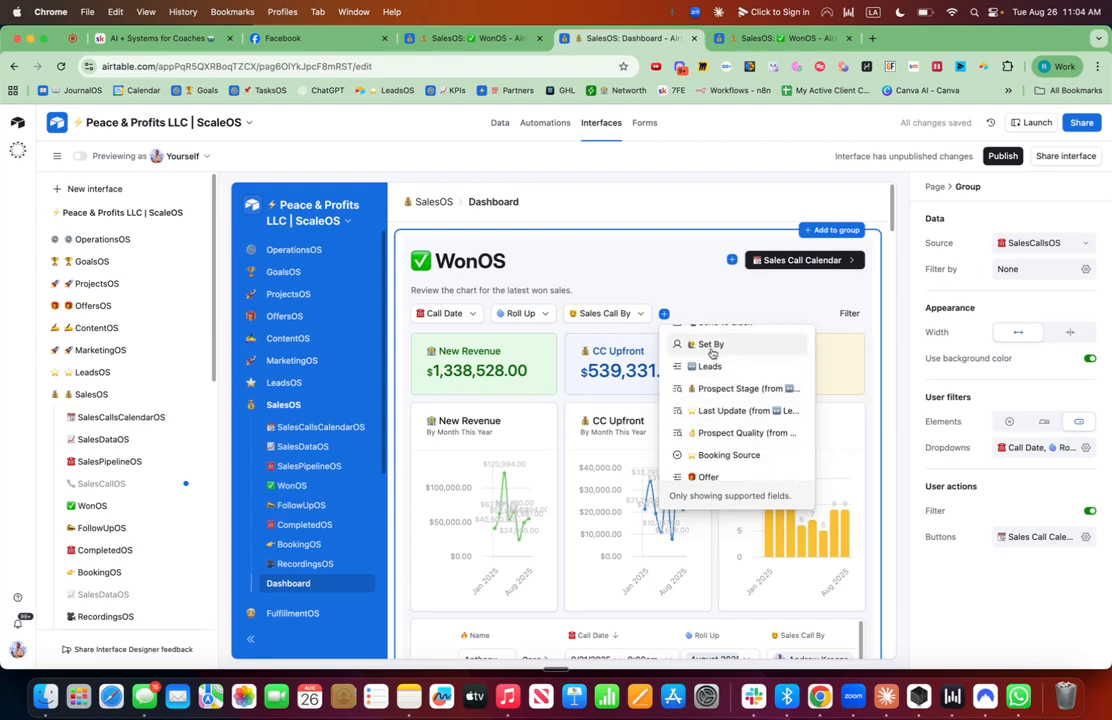
click(709, 352)
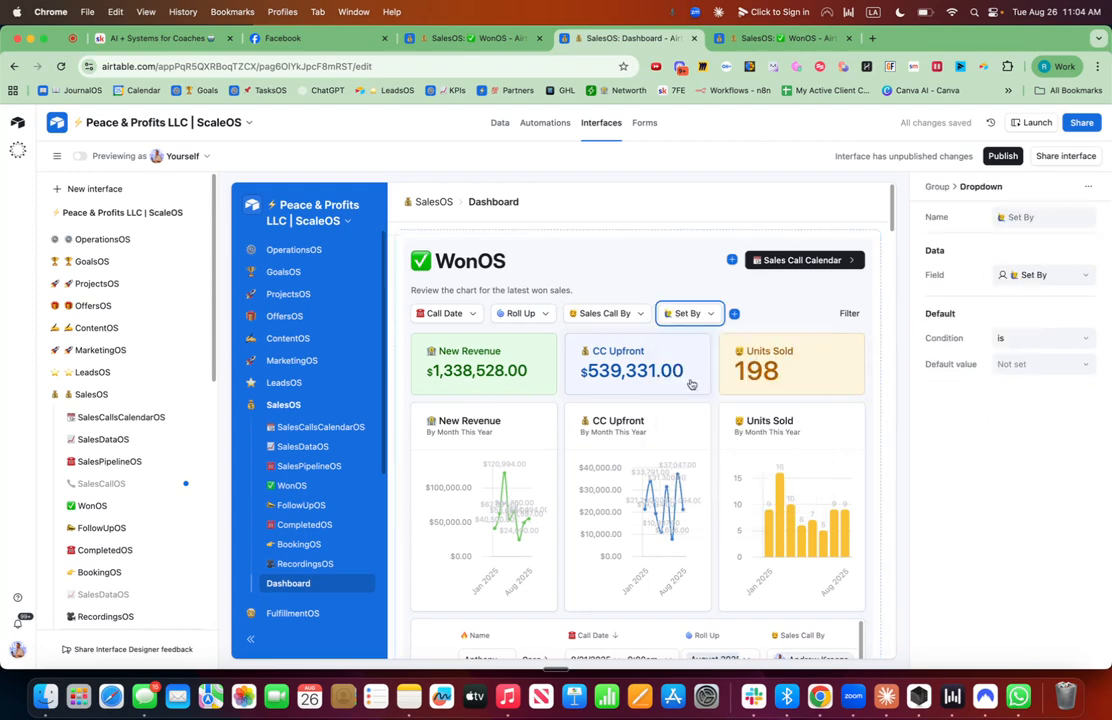
Publish the interface and open the published dashboard.
click(1005, 156)
click(680, 525)
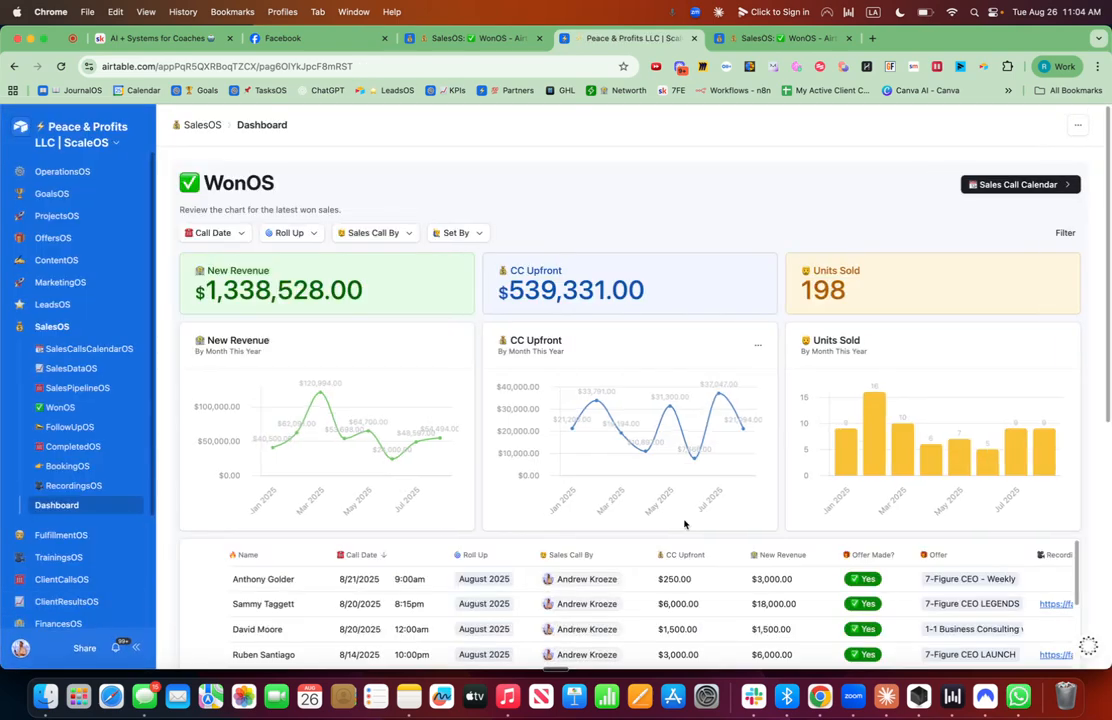
Test the Sales Call By filter by selecting different salespeople, searching for one by name, then clearing it.
click(404, 234)
click(352, 288)
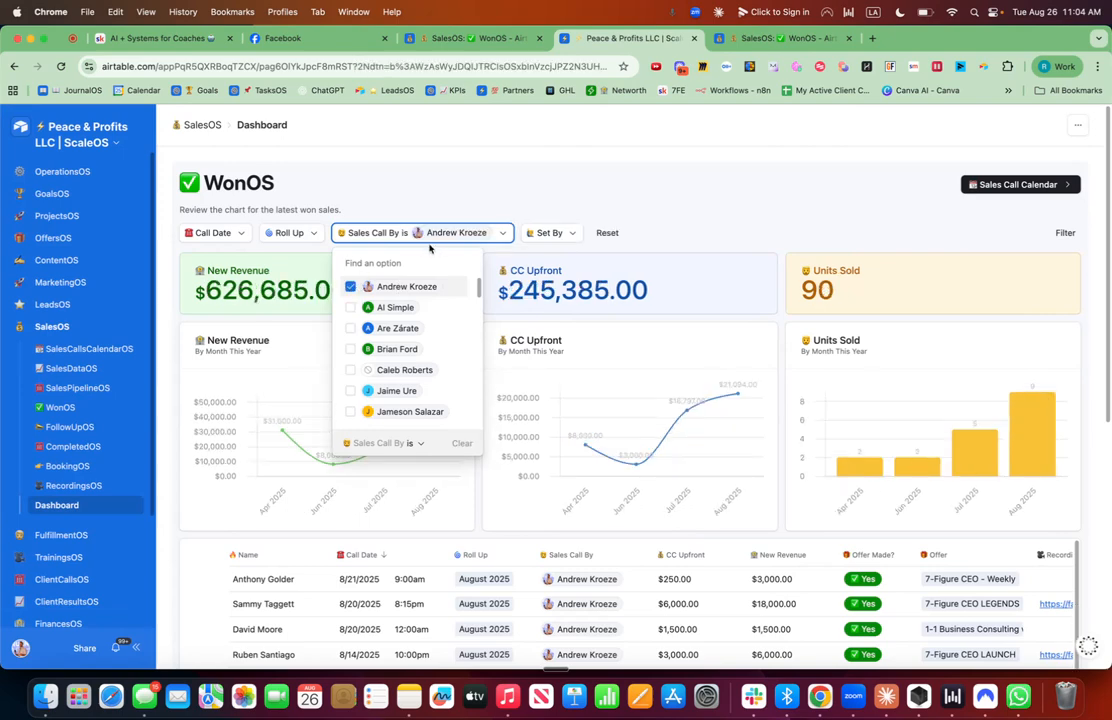
click(350, 287)
text(mason)
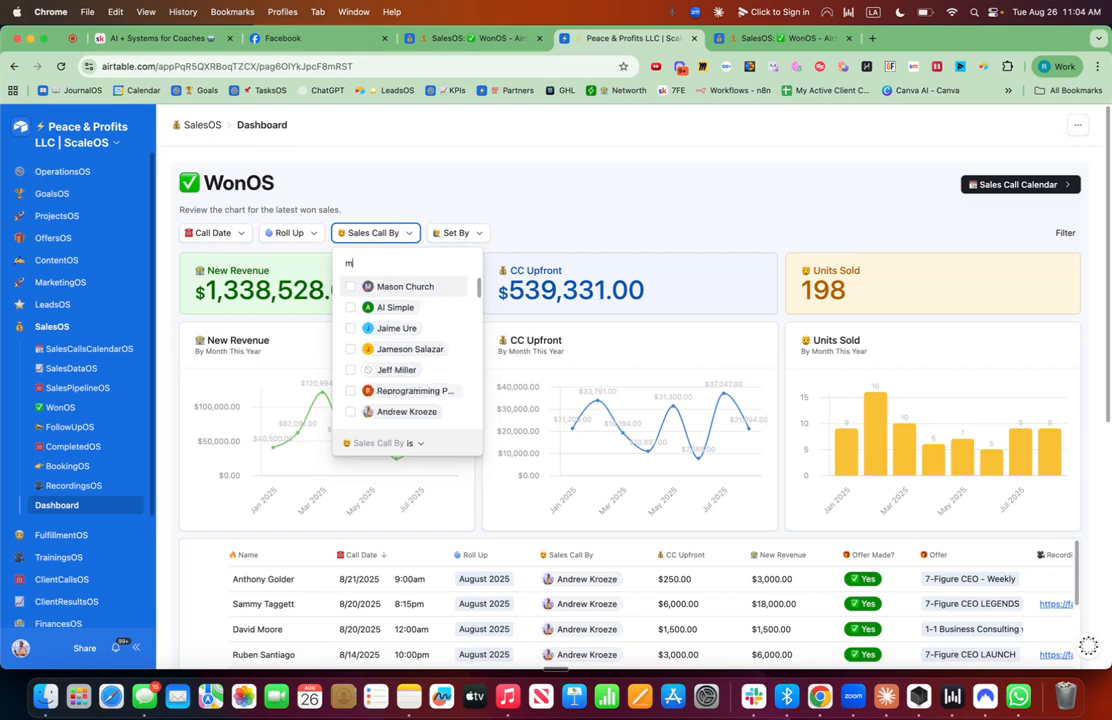
click(352, 289)
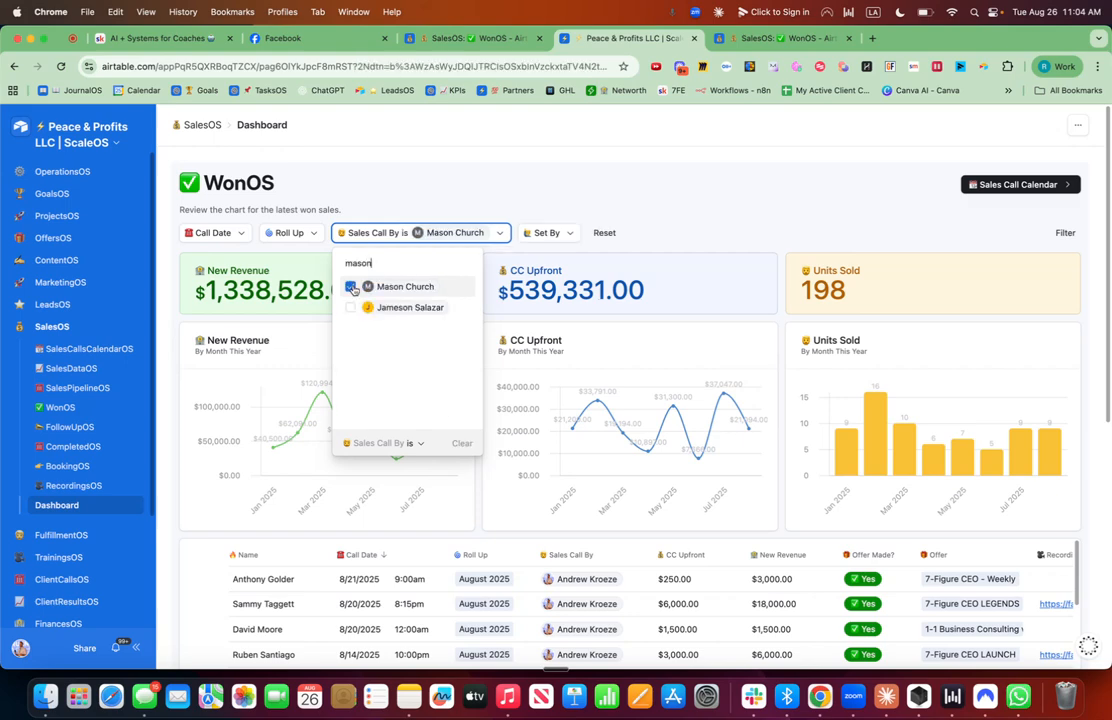
click(713, 230)
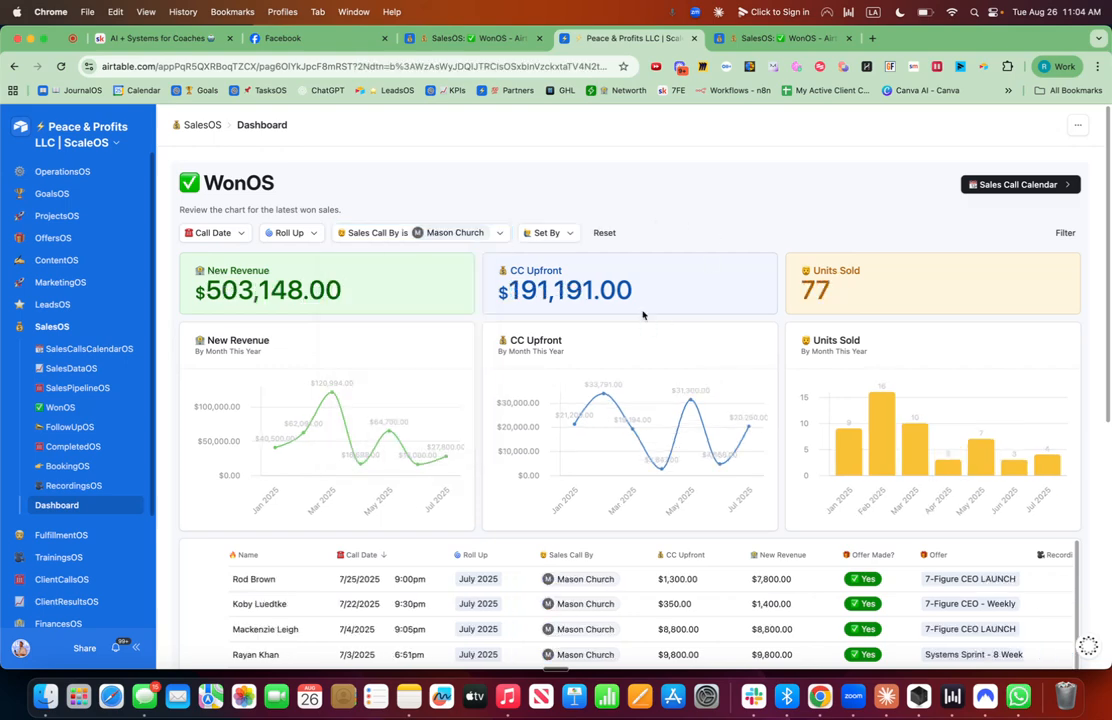
click(488, 235)
click(352, 287)
Test the Roll Up filter with August 2025, review the filtered charts and sales list, then clear it.
click(308, 240)
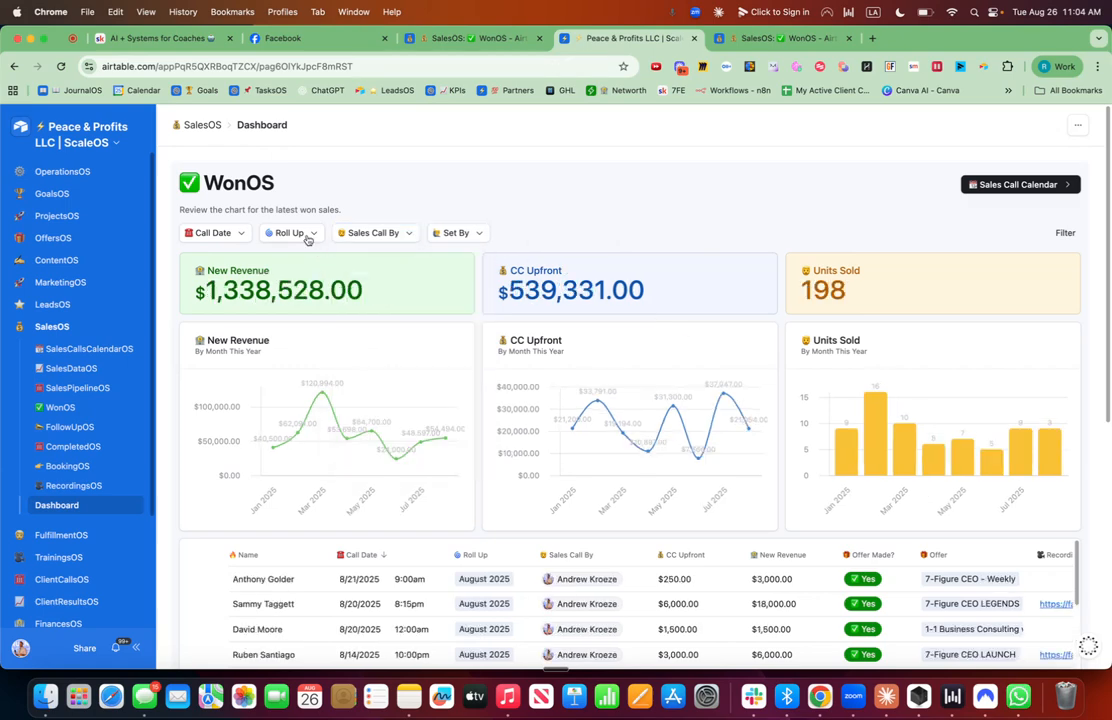
click(307, 240)
click(280, 288)
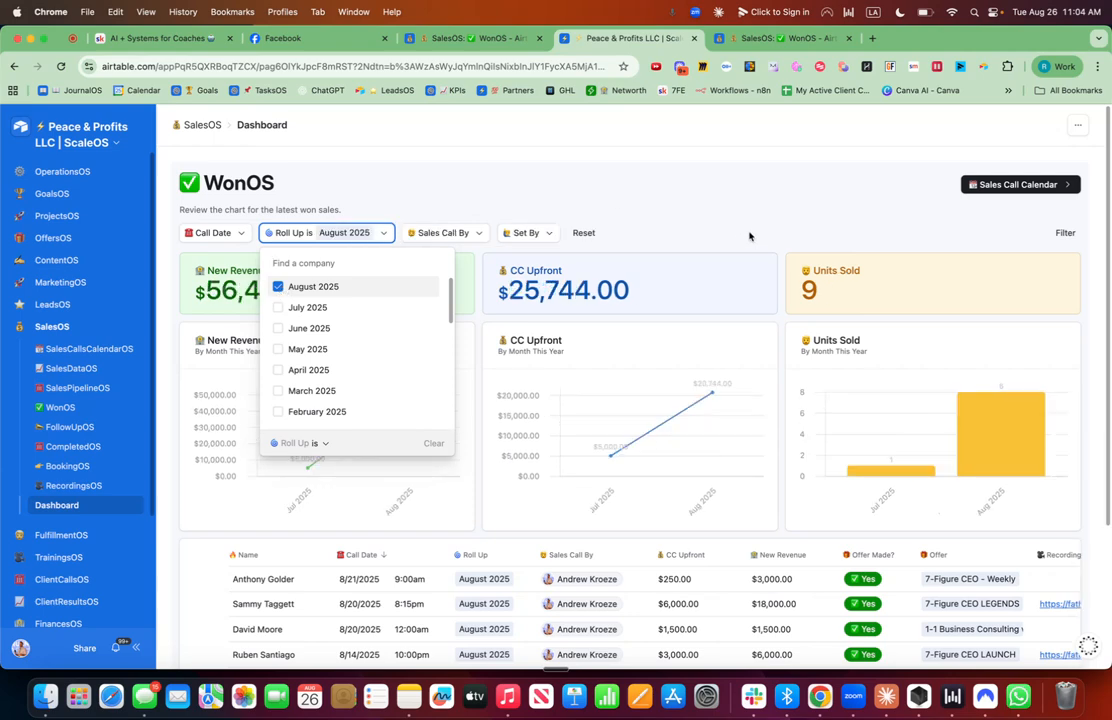
scroll(610, 440, down, 3)
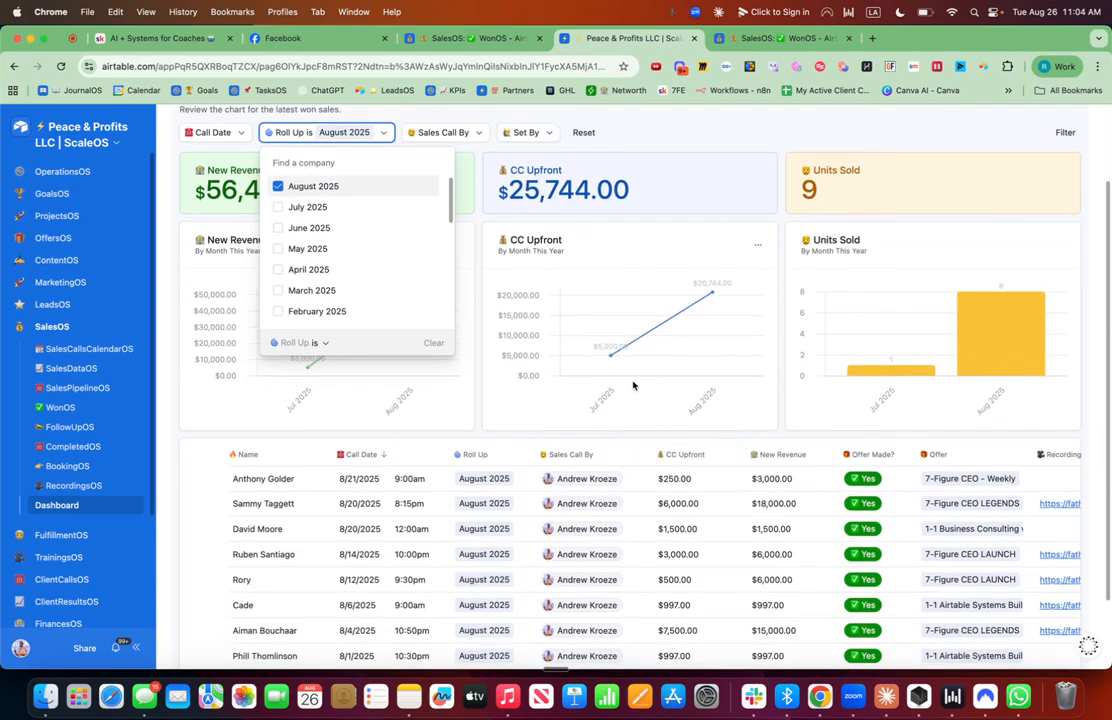
scroll(616, 398, down, 2)
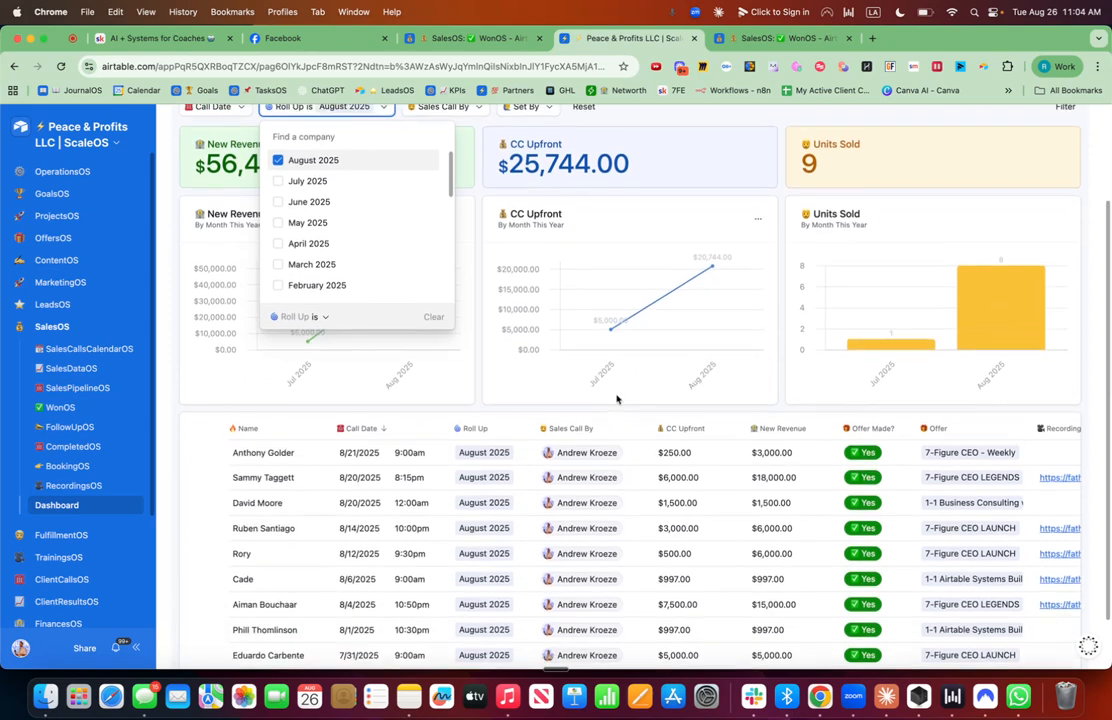
scroll(616, 398, up, 3)
click(715, 159)
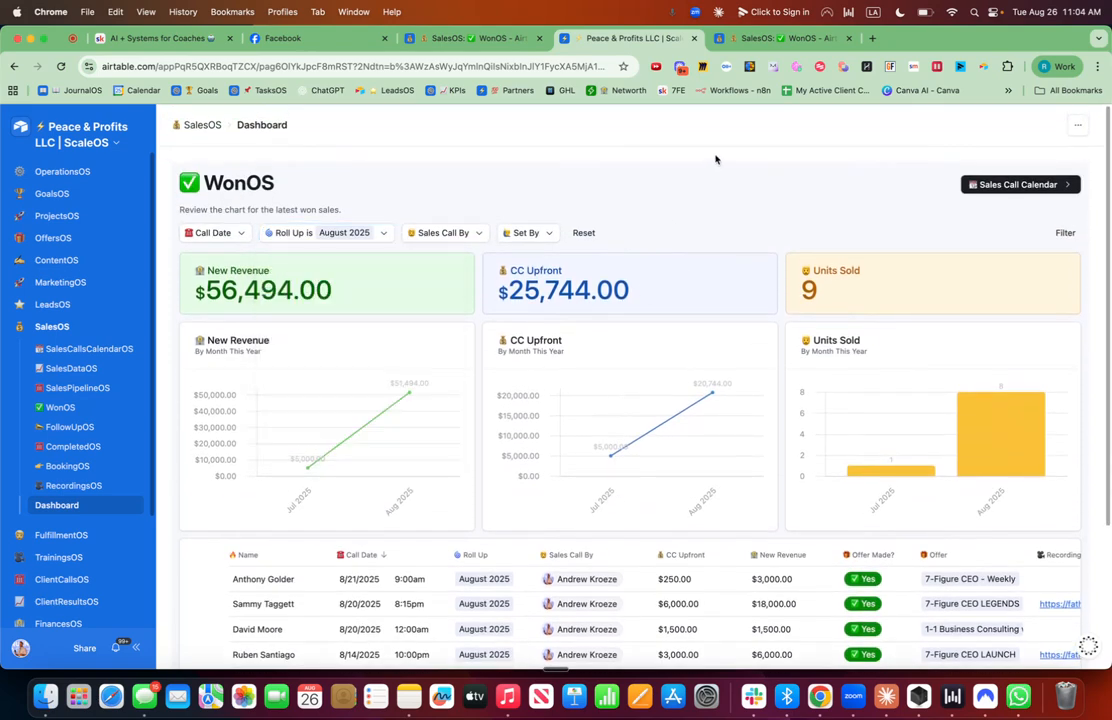
scroll(692, 434, down, 3)
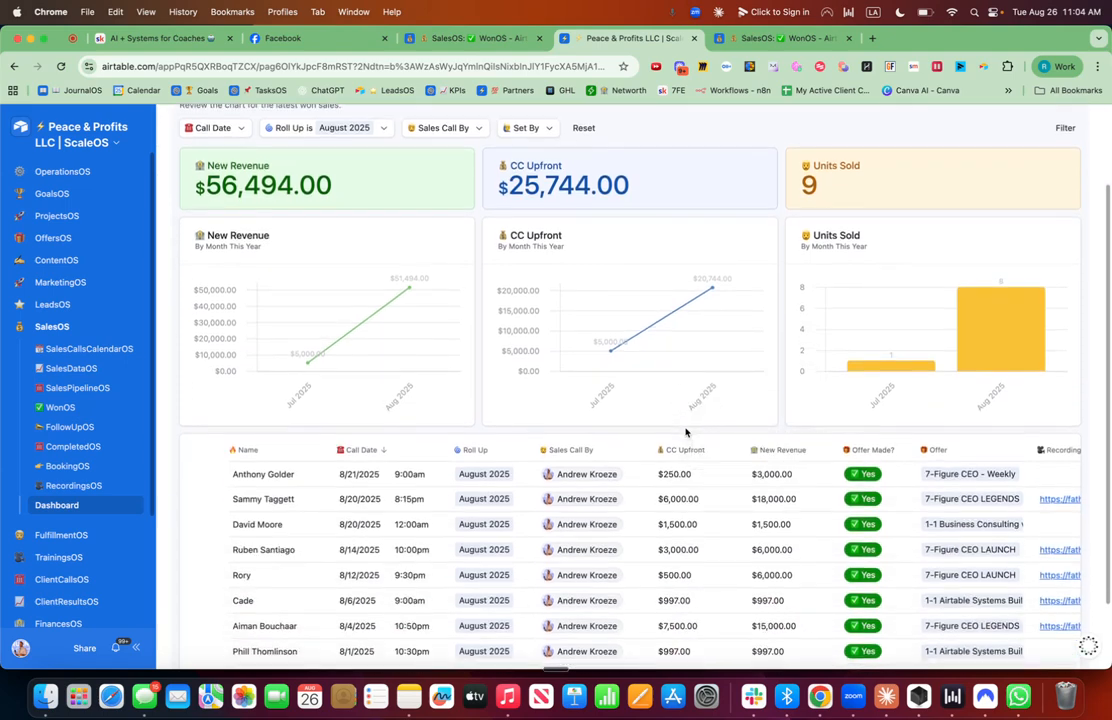
scroll(733, 553, right, 5)
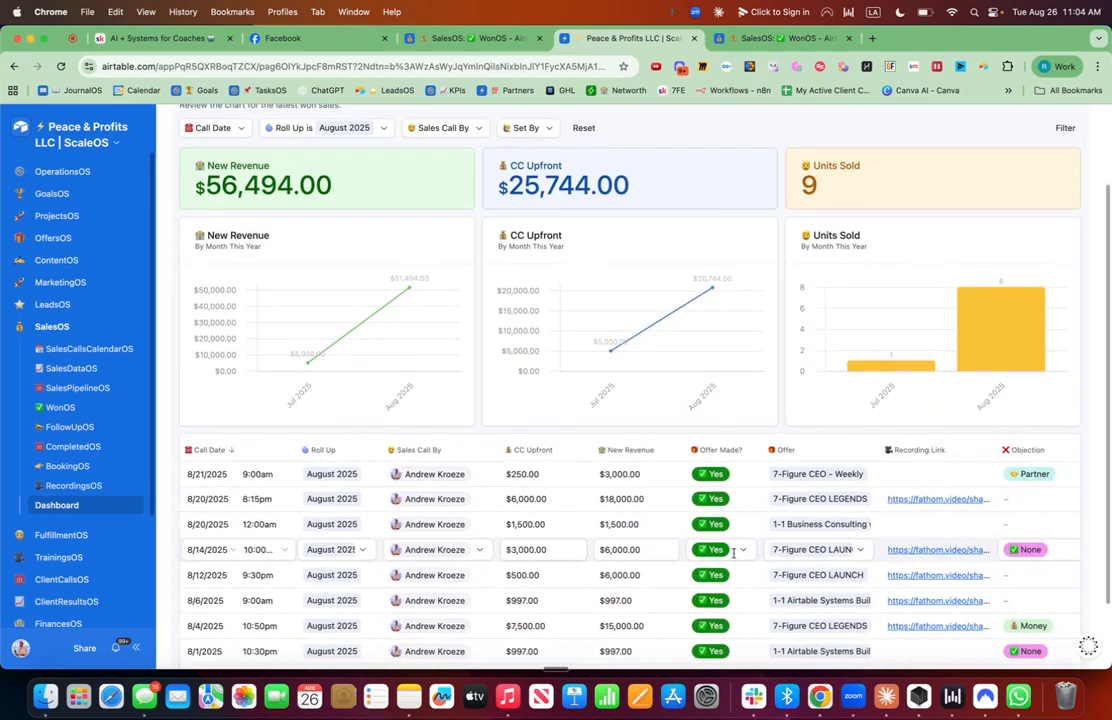
scroll(734, 558, left, 5)
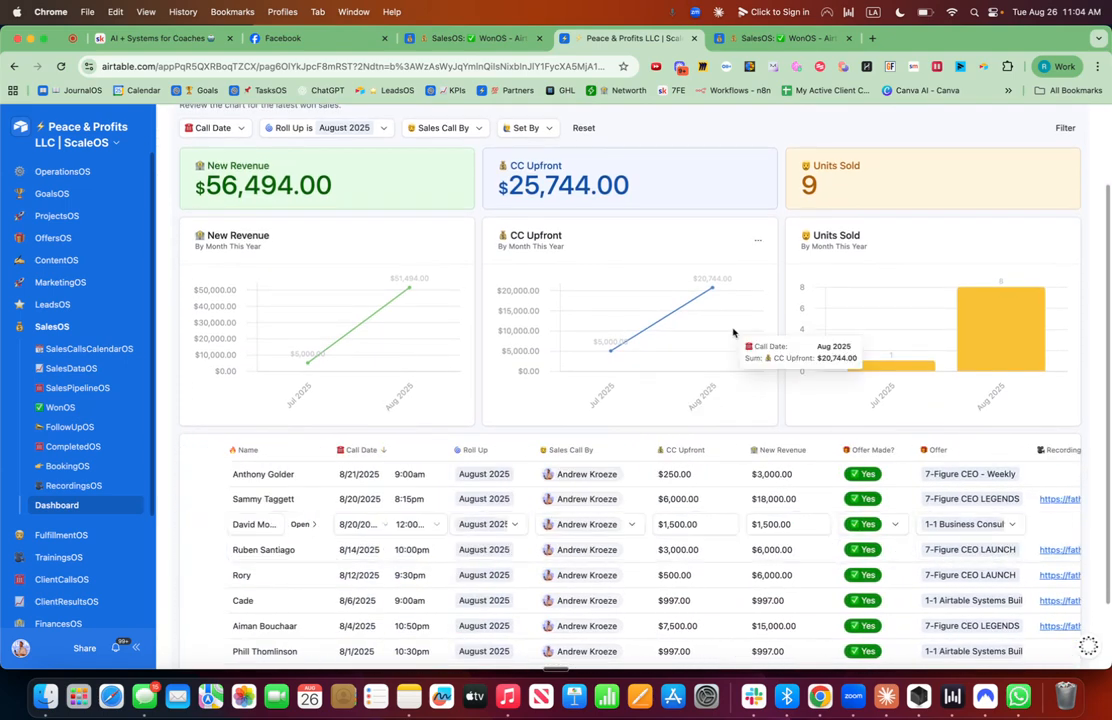
scroll(700, 320, up, 3)
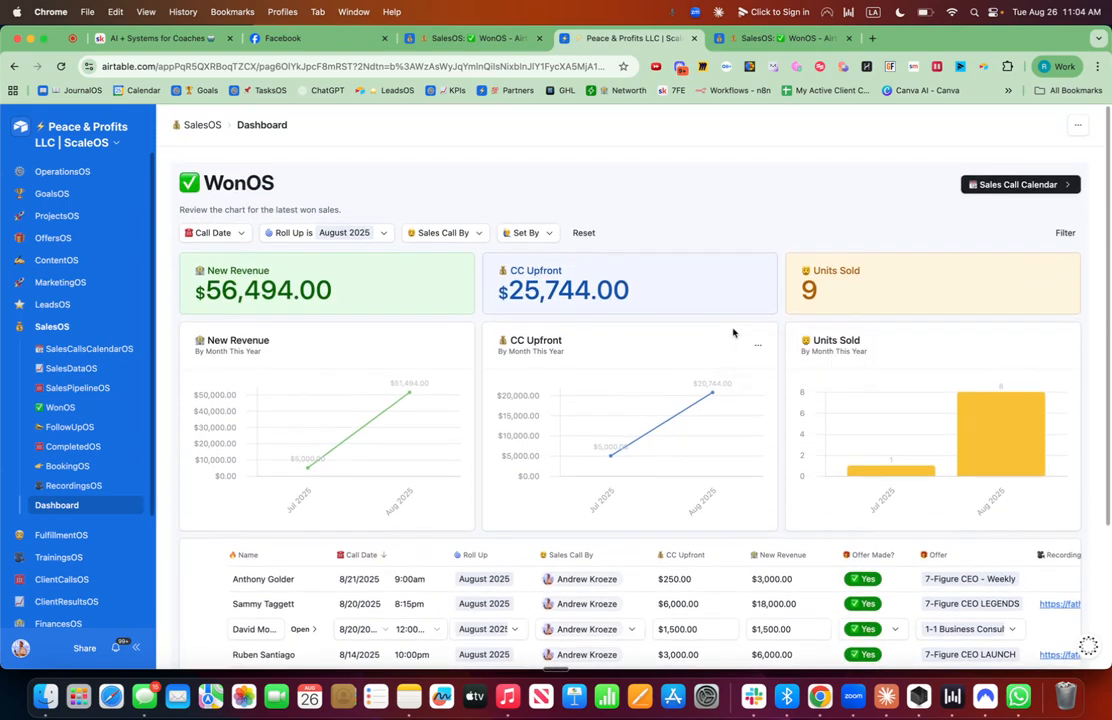
click(377, 236)
click(279, 287)
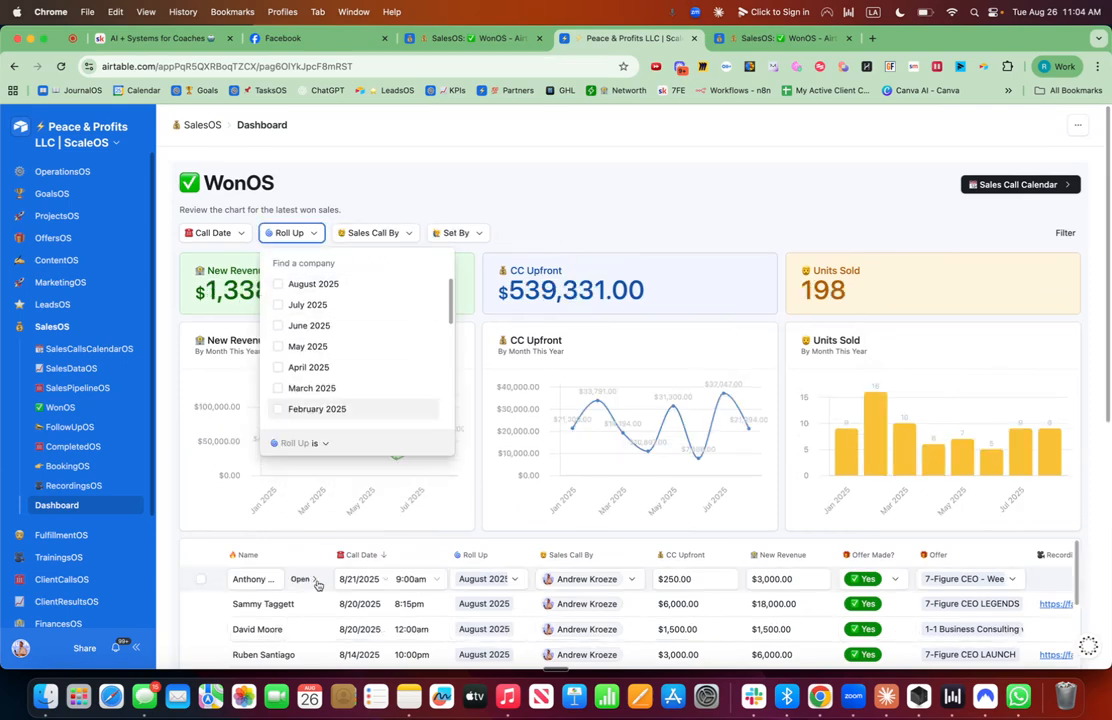
Open a sales call record's details from the list and close it again.
click(309, 584)
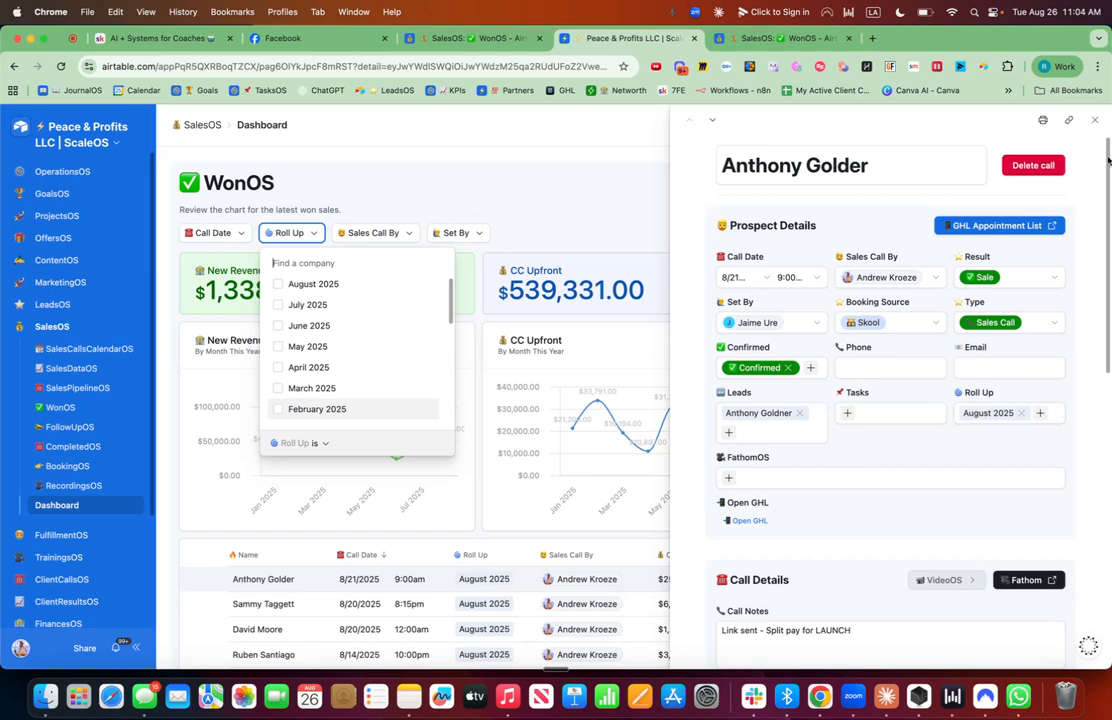
click(1096, 118)
click(584, 185)
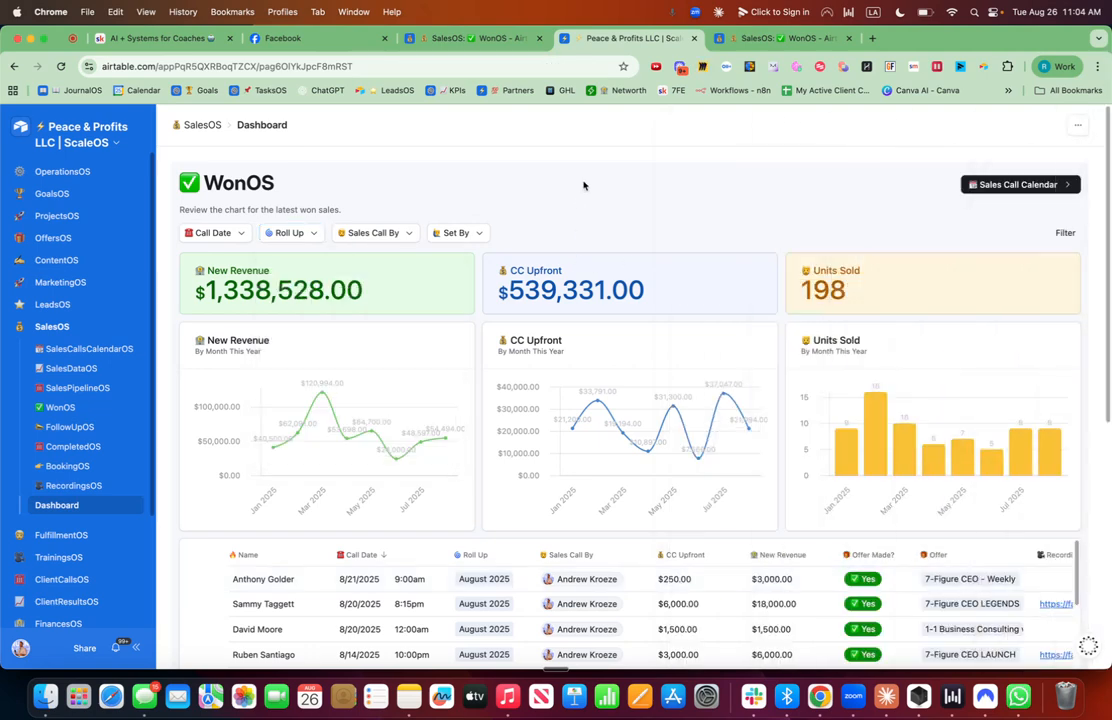
scroll(503, 381, down, 2)
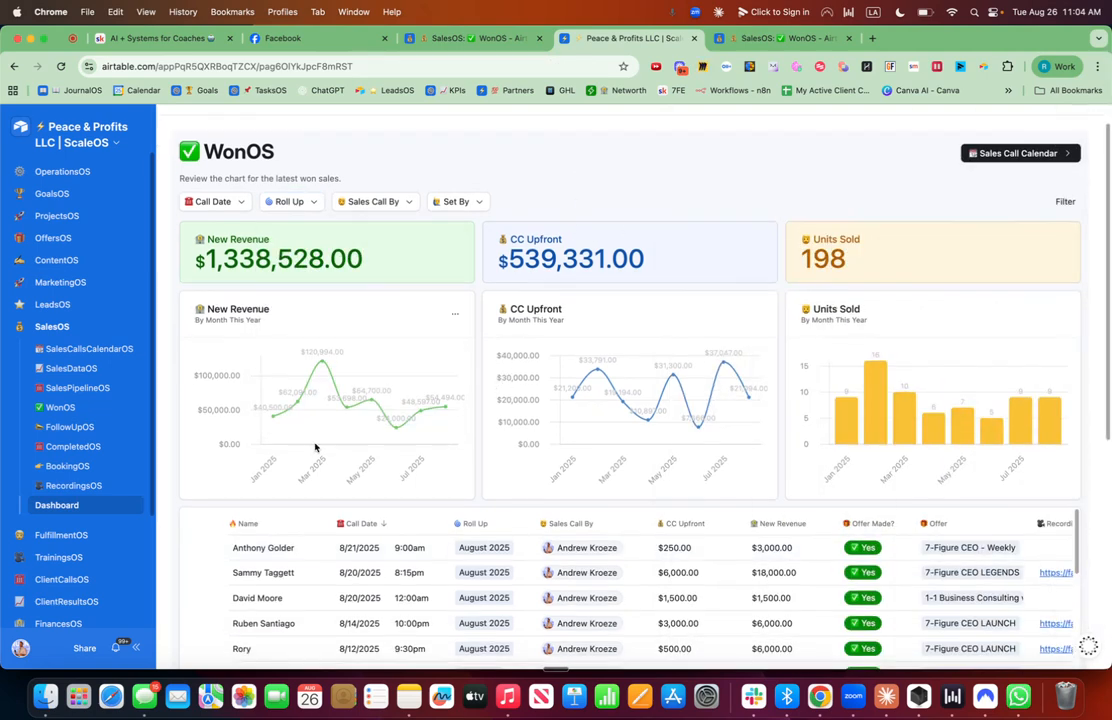
Return to page editing and rename the Dashboard page to ✅ WonOS.
click(100, 128)
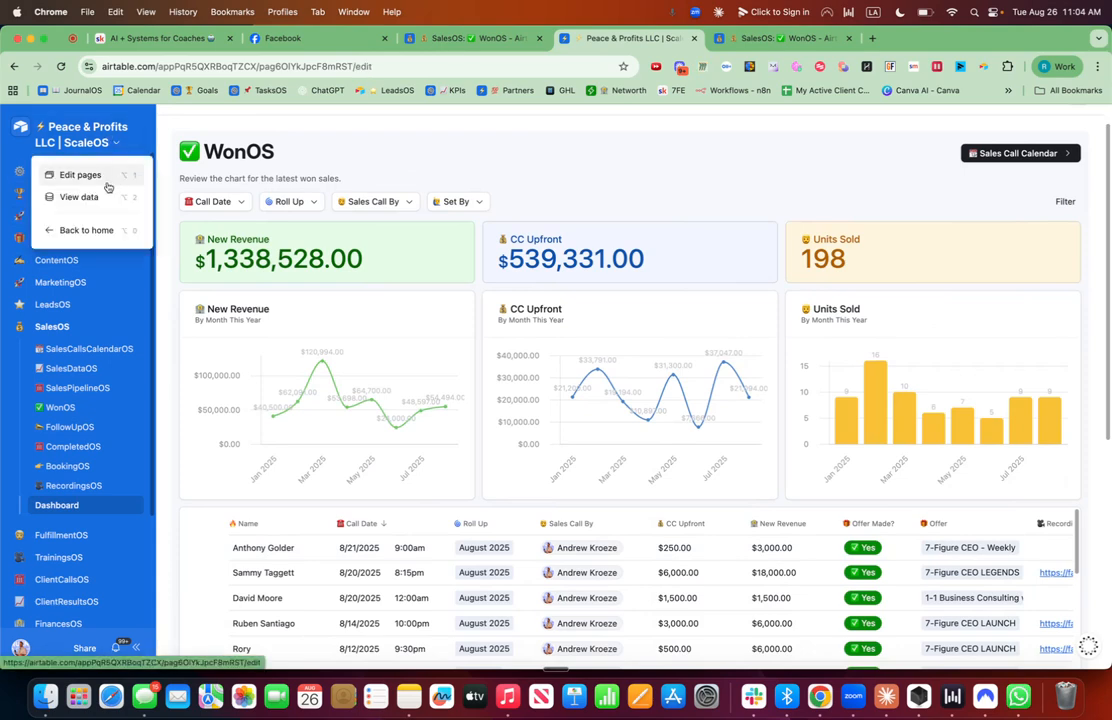
click(107, 176)
scroll(164, 491, down, 4)
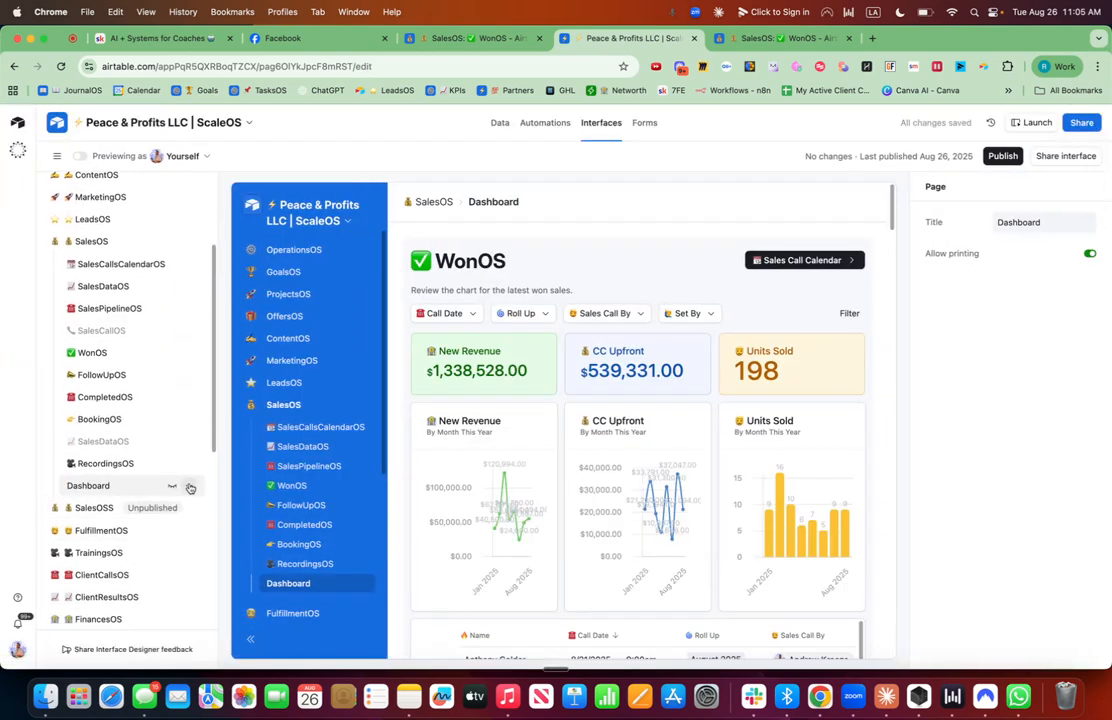
click(190, 488)
click(114, 300)
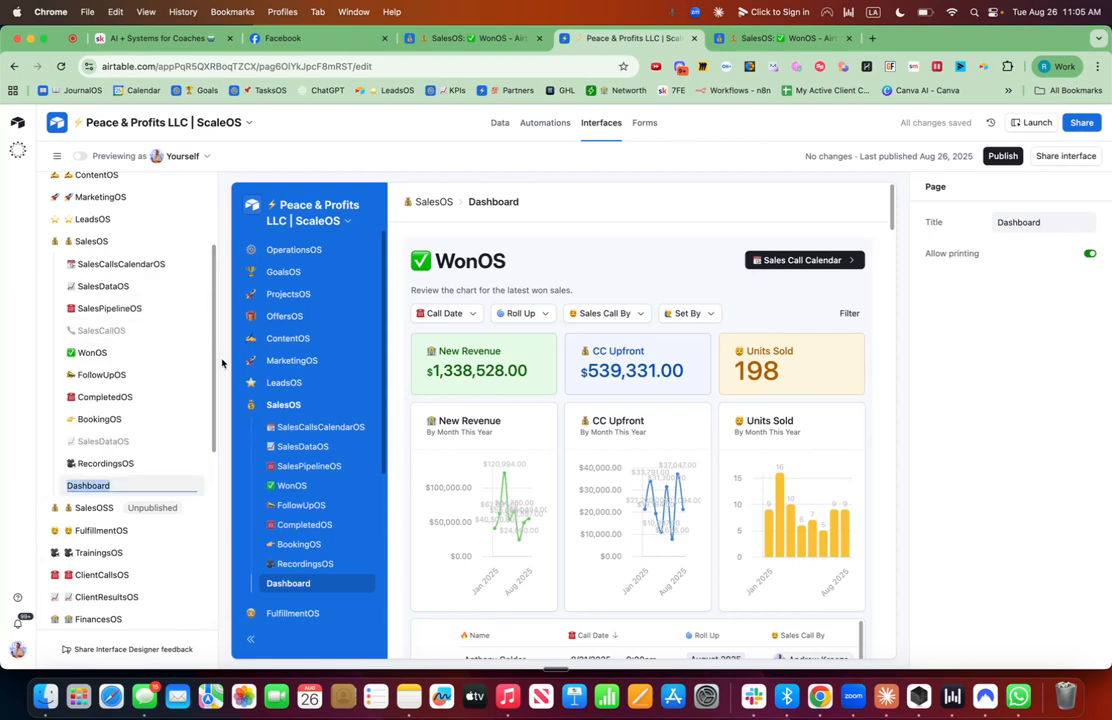
key(ctrl+super+space)
text(check)
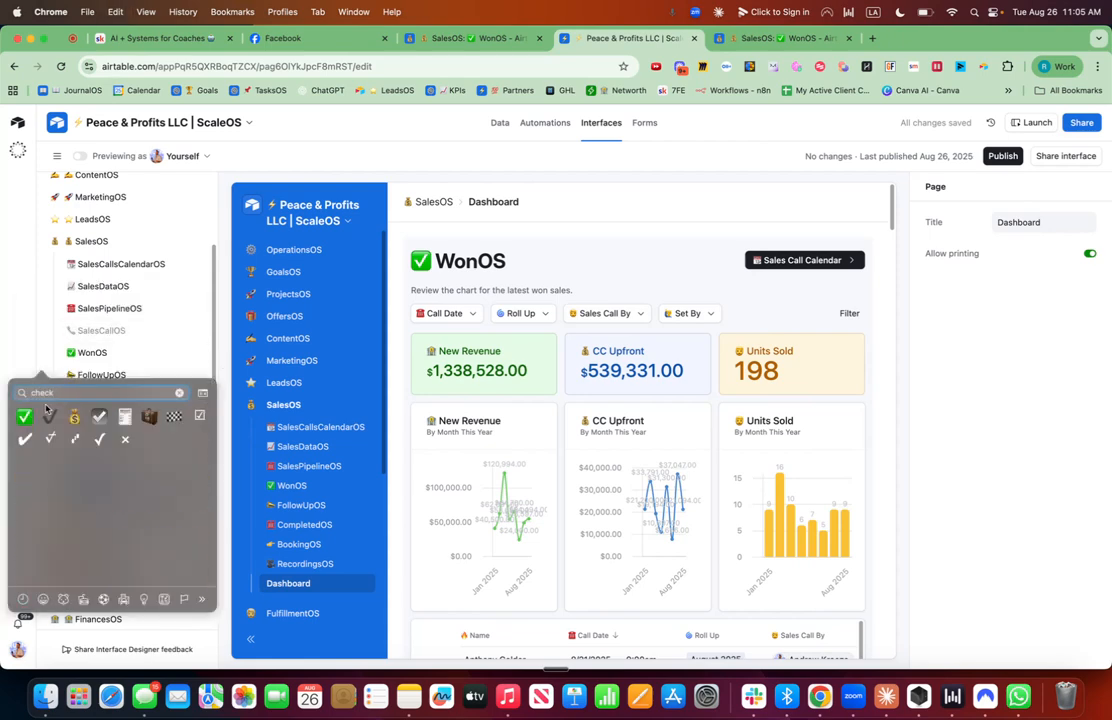
click(28, 415)
text(WonOS)
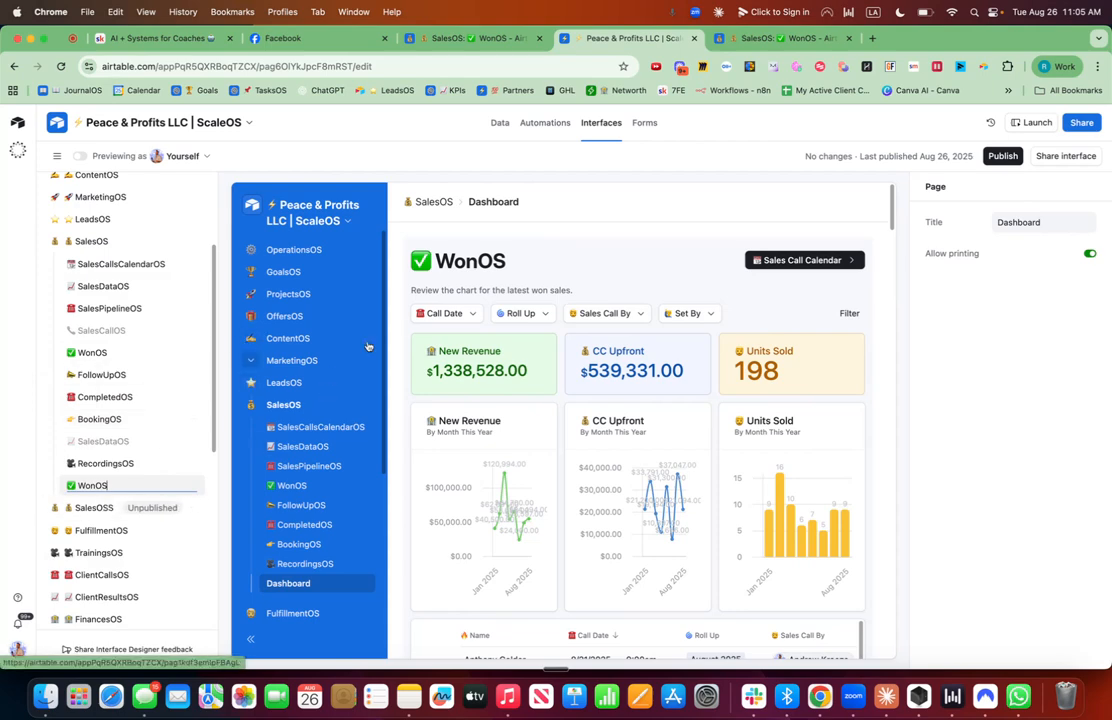
click(393, 337)
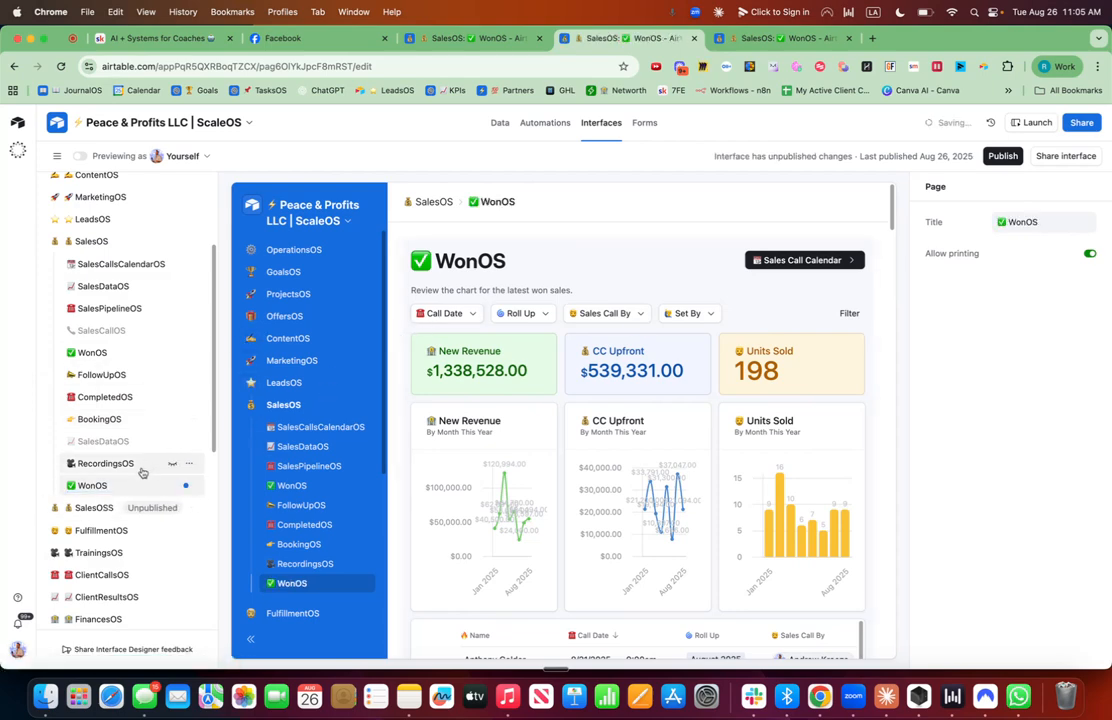
Move the new WonOS page directly below SalesDataOS and hide the old WonOS page.
drag(141, 486, 127, 304)
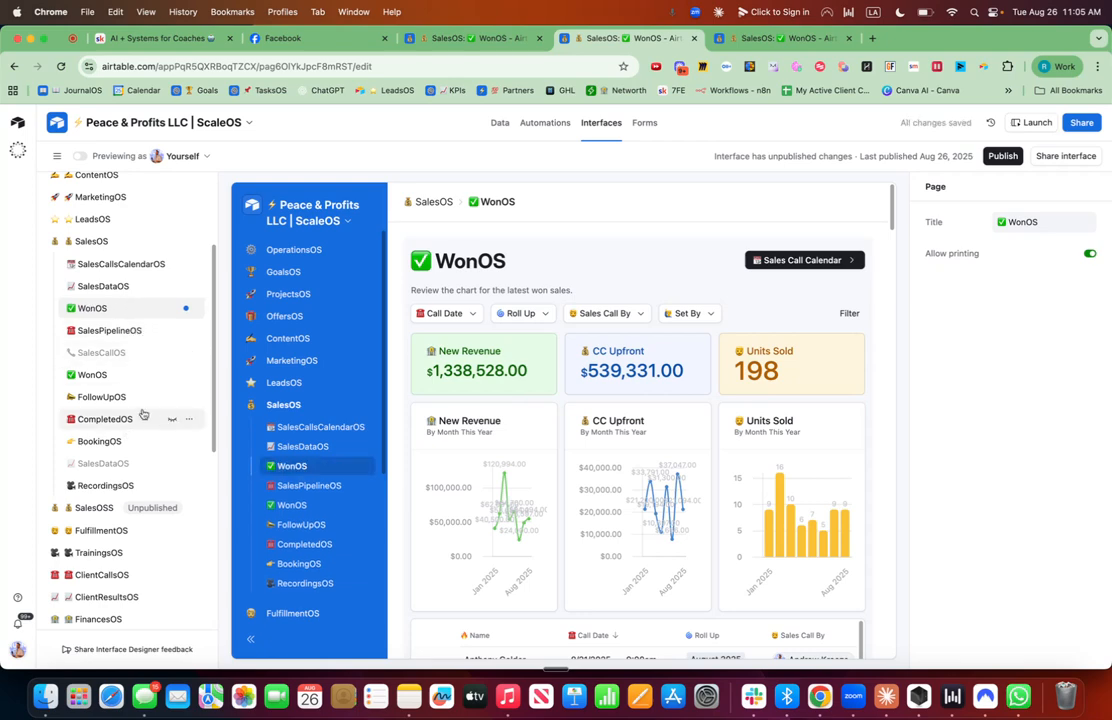
click(170, 378)
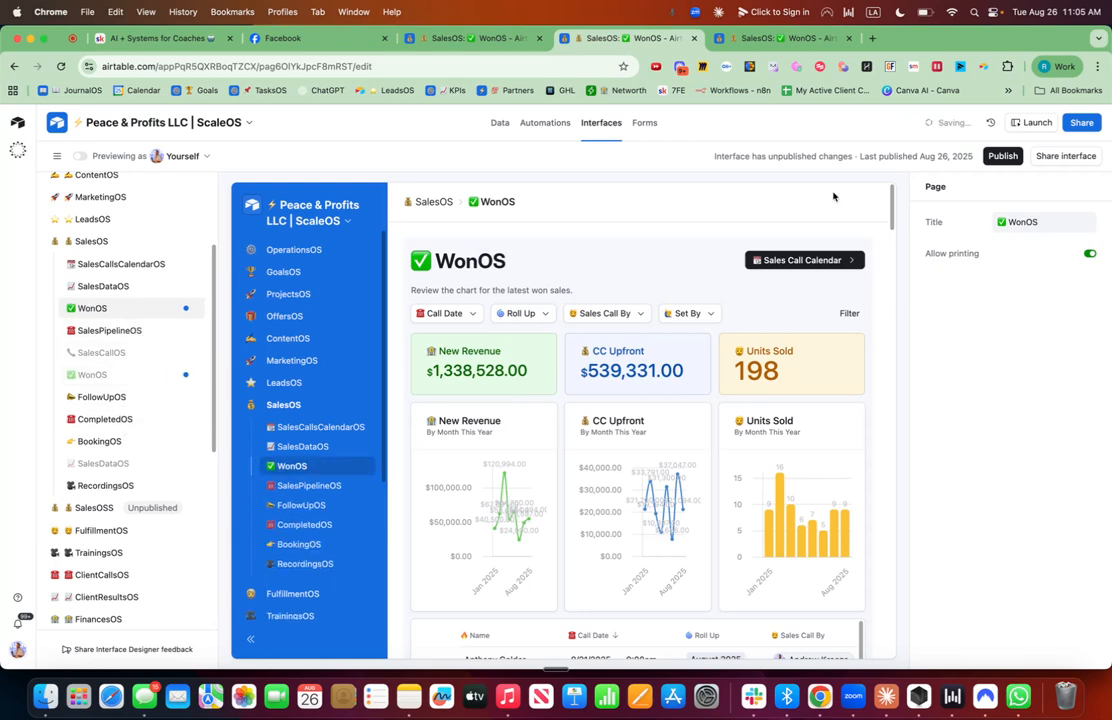
Publish the interface with the renamed and reordered pages.
click(1003, 156)
click(679, 528)
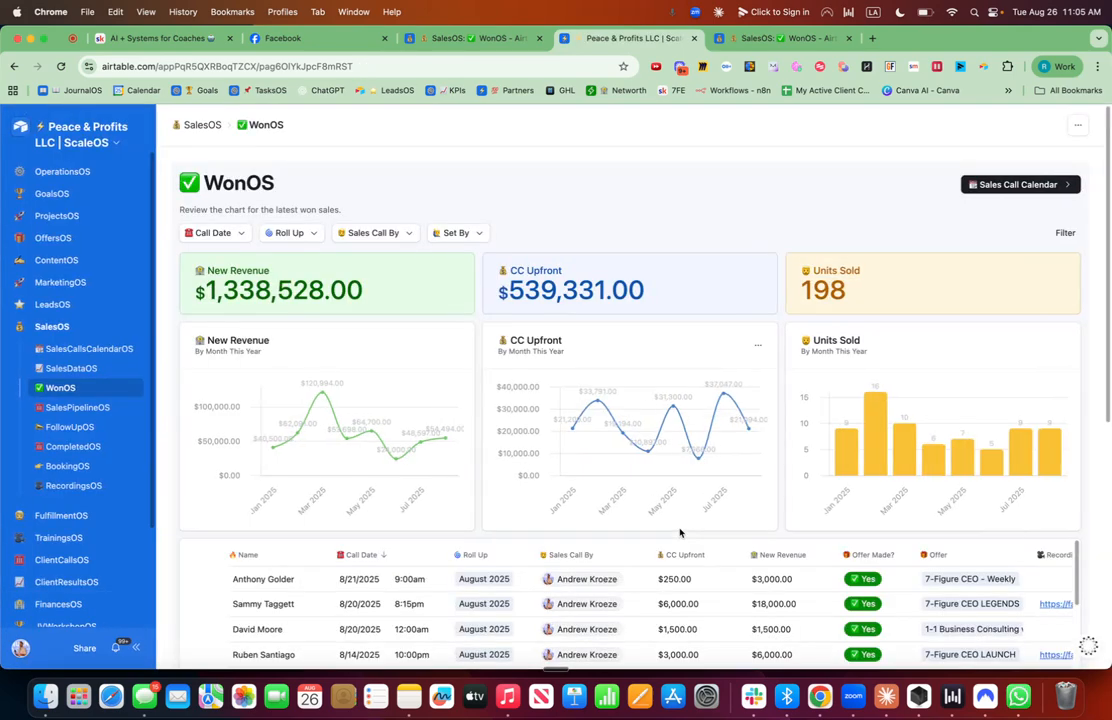
Filter the published dashboard's Sales Call By to the first salesperson listed.
click(391, 232)
click(356, 287)
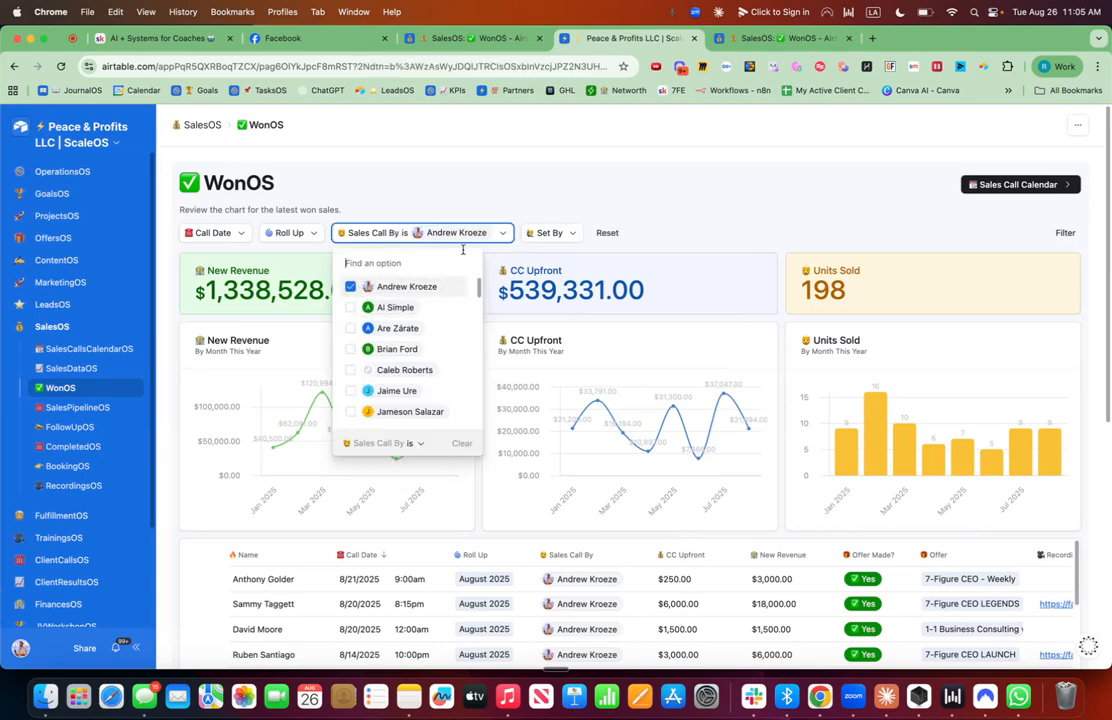
Filter the dashboard's Roll Up to August 2025 and close the list.
click(305, 233)
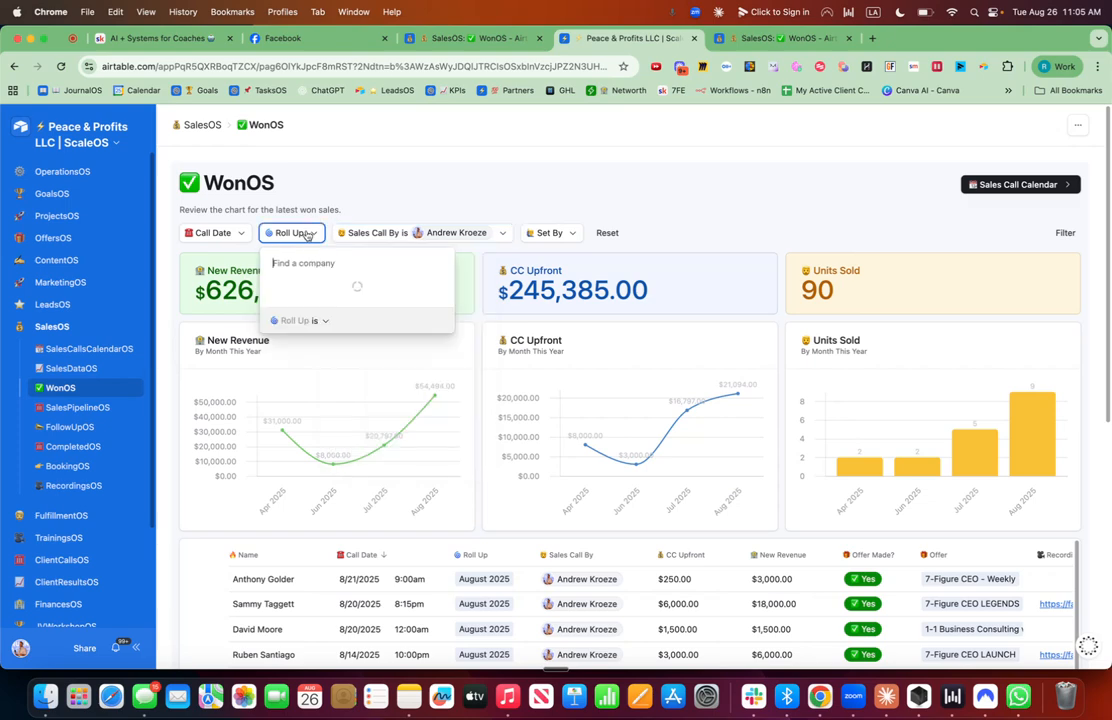
click(279, 286)
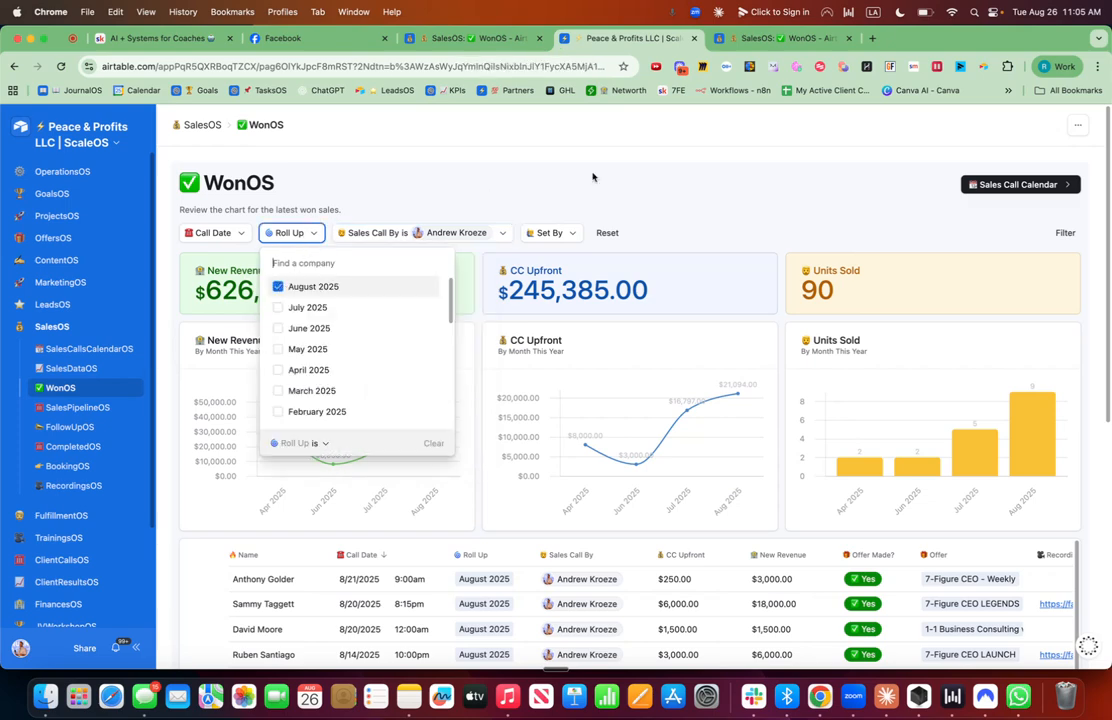
click(661, 183)
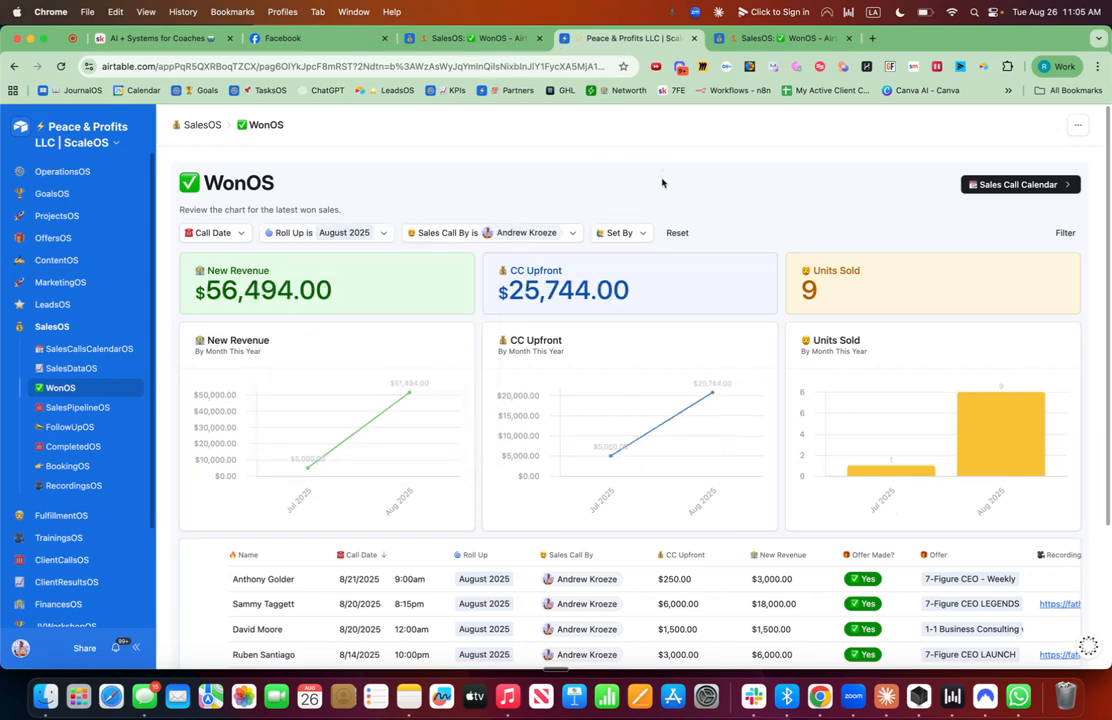
Add July 2025 and June 2025 to the Roll Up filter.
click(383, 236)
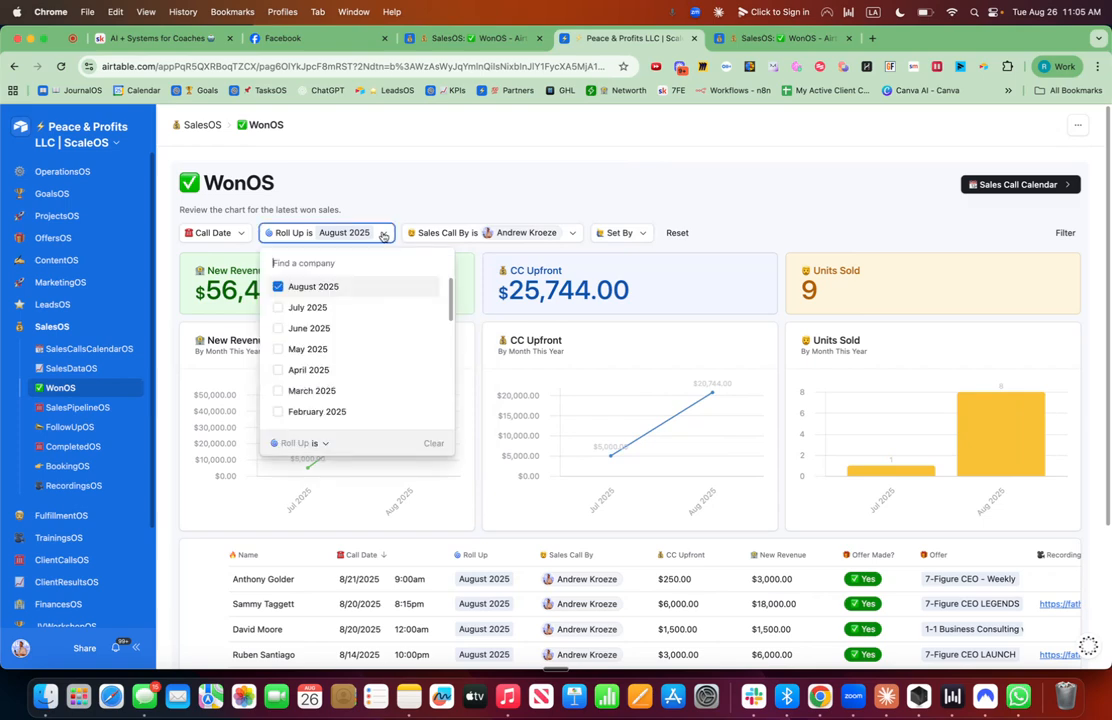
click(279, 307)
click(279, 329)
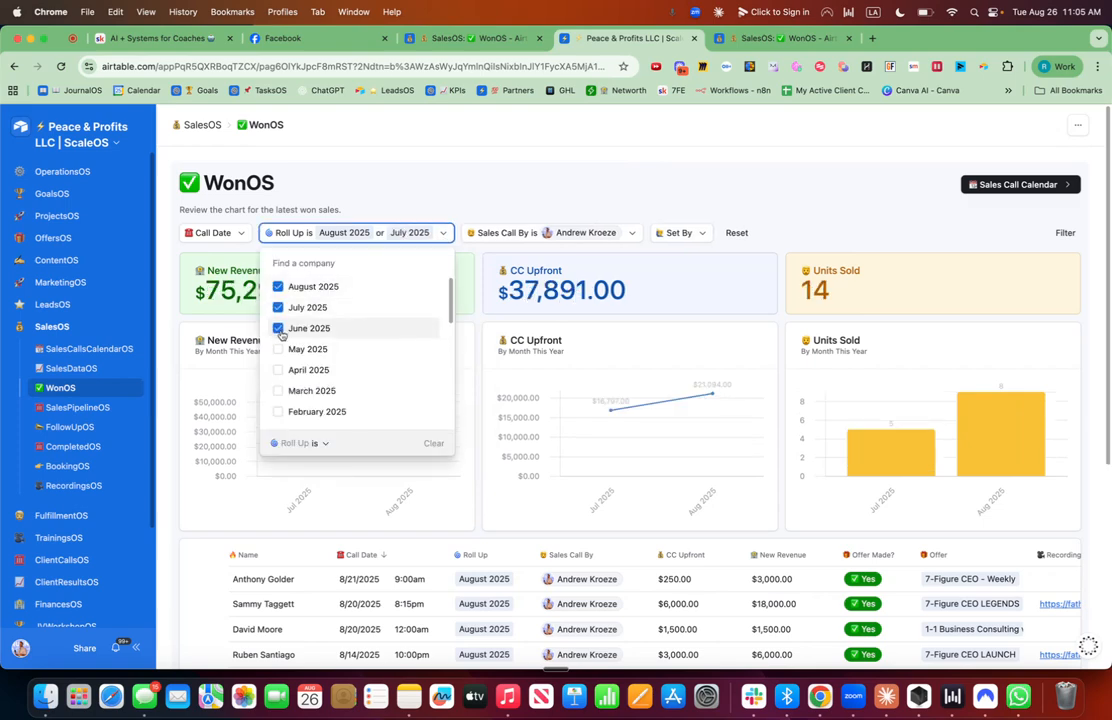
Deselect June, July and August 2025 to clear the Roll Up filter and close the list.
click(279, 329)
click(279, 307)
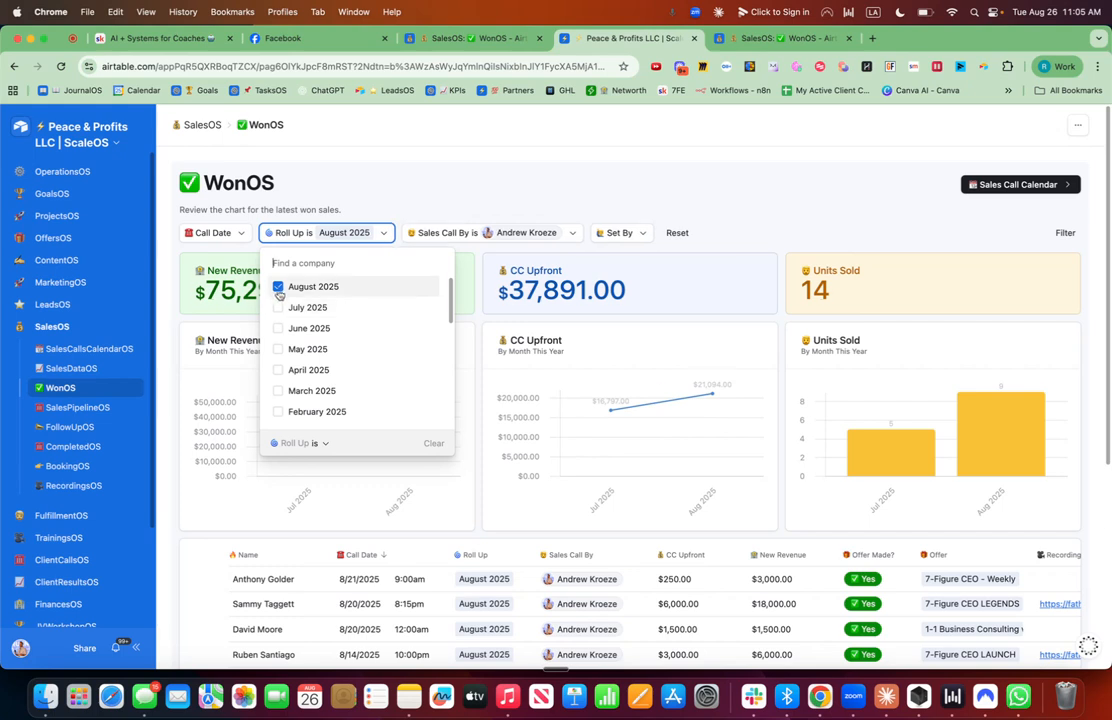
click(279, 286)
click(608, 146)
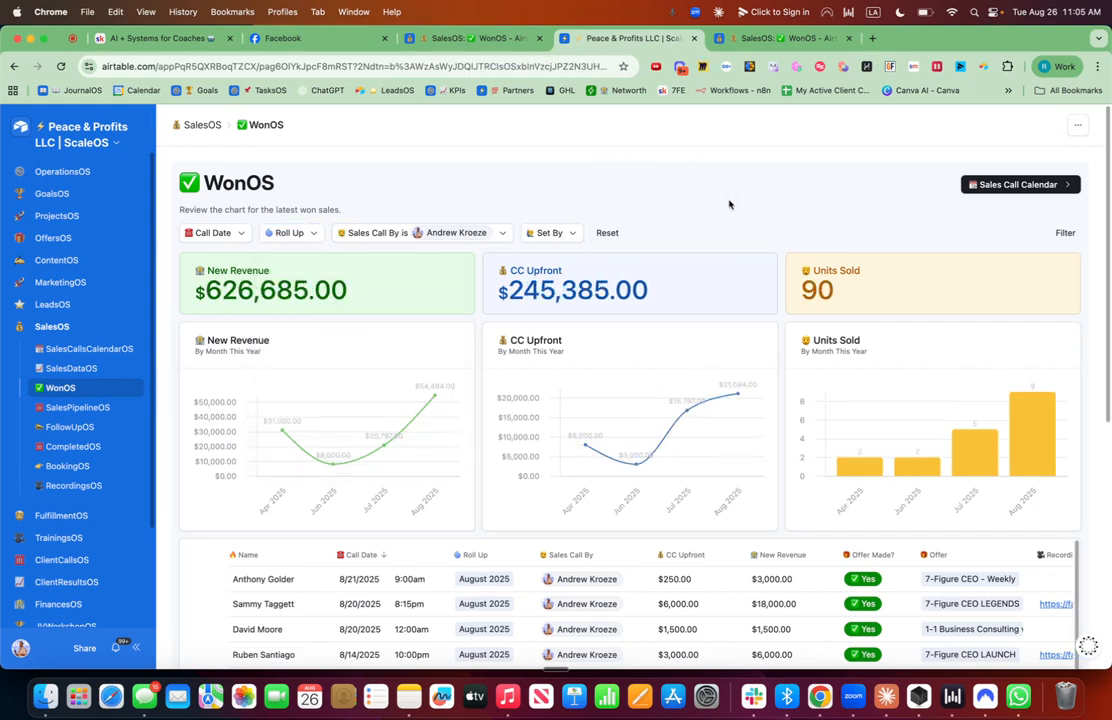